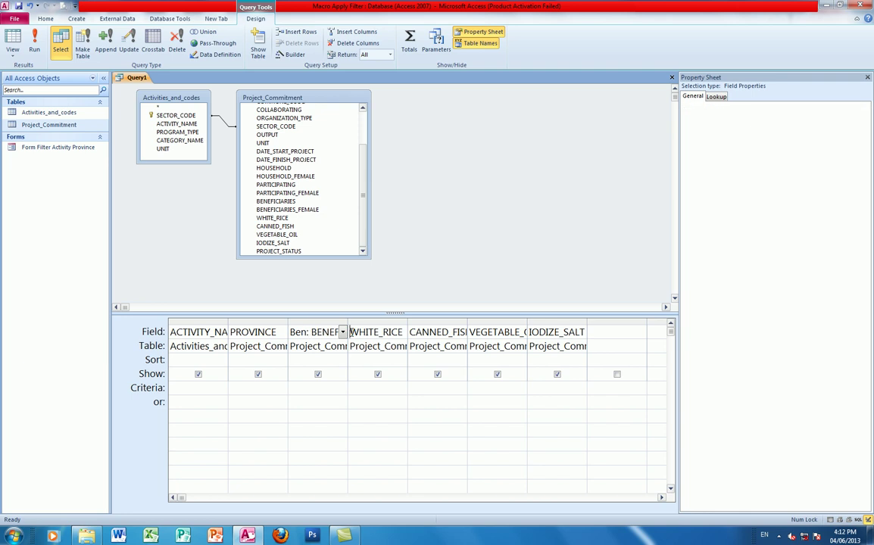
Alias the WHITE_RICE, CANNED_FISH, VEGETABLE_OIL and IODIZE_SALT query columns as Rice, Fish, Oil and Salt
type("Rice:")
type(":")
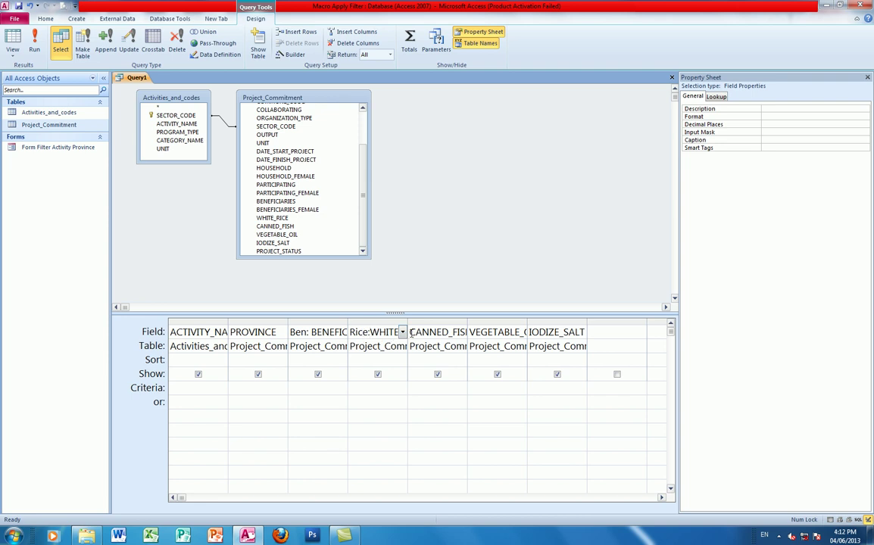
left_click(425, 334)
type("Fis")
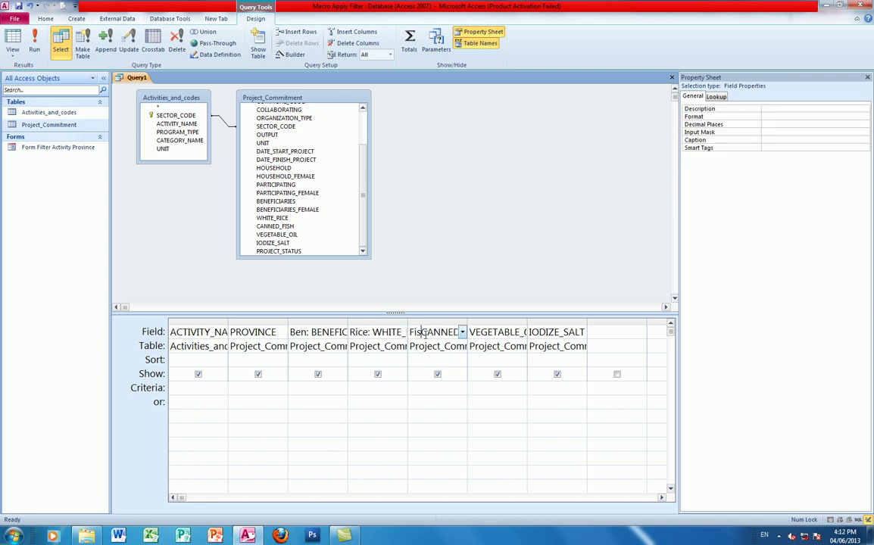
type("h:")
left_click(471, 331)
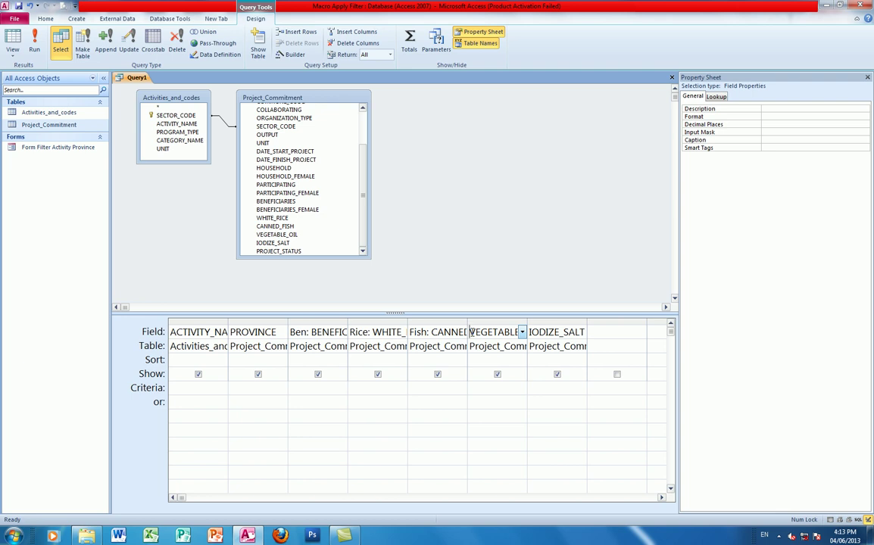
type("Oil:")
left_click(546, 332)
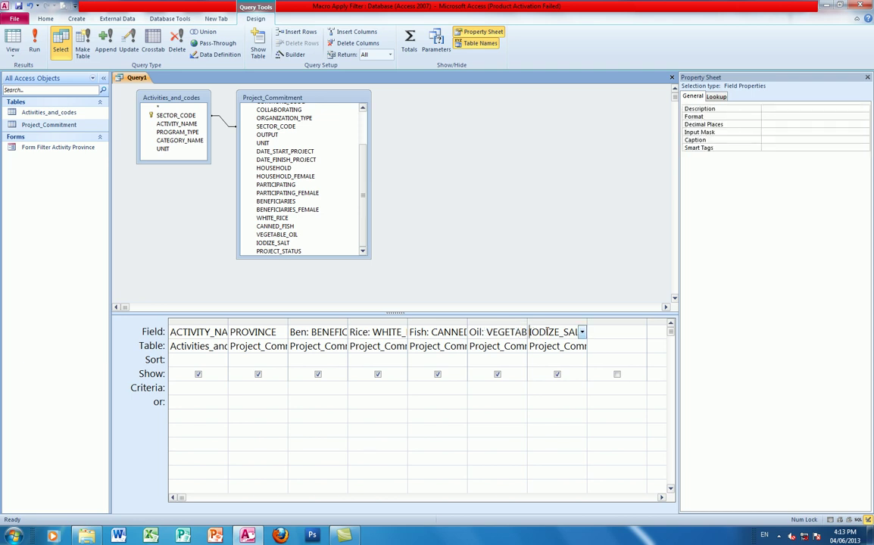
type("Salt:")
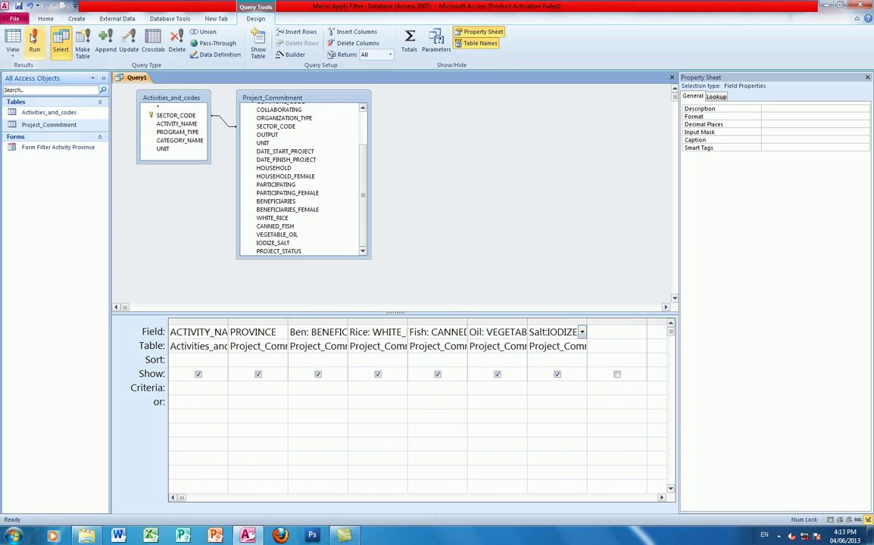
Run the query and look through its records, including the values in the Salt column
left_click(34, 39)
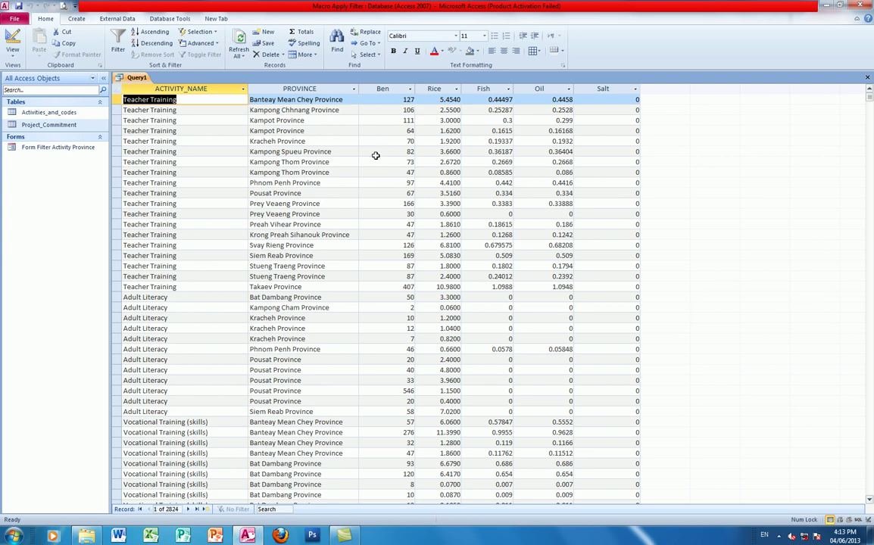
scroll(407, 159, "down", 4)
scroll(406, 167, "down", 4)
scroll(406, 168, "down", 8)
scroll(406, 168, "up", 9)
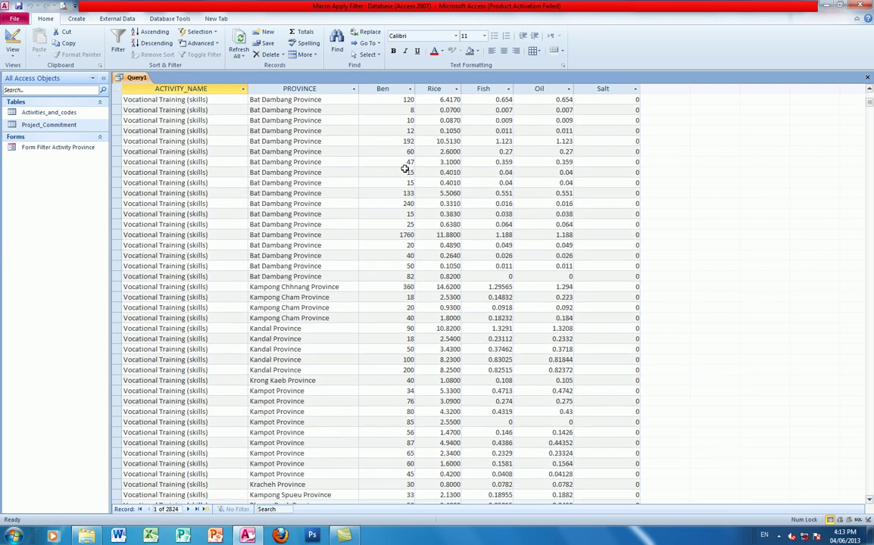
scroll(406, 168, "up", 7)
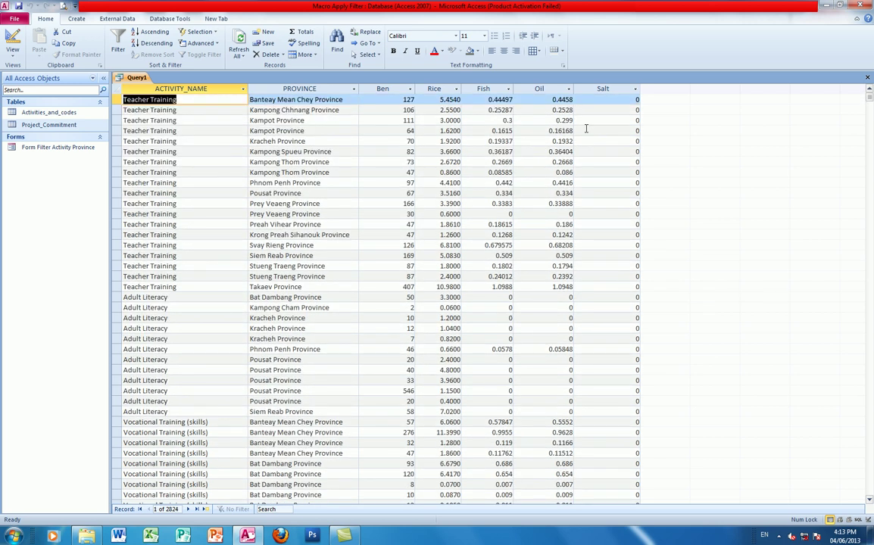
left_click(633, 100)
key("Down")
key("Down")
key("Down")
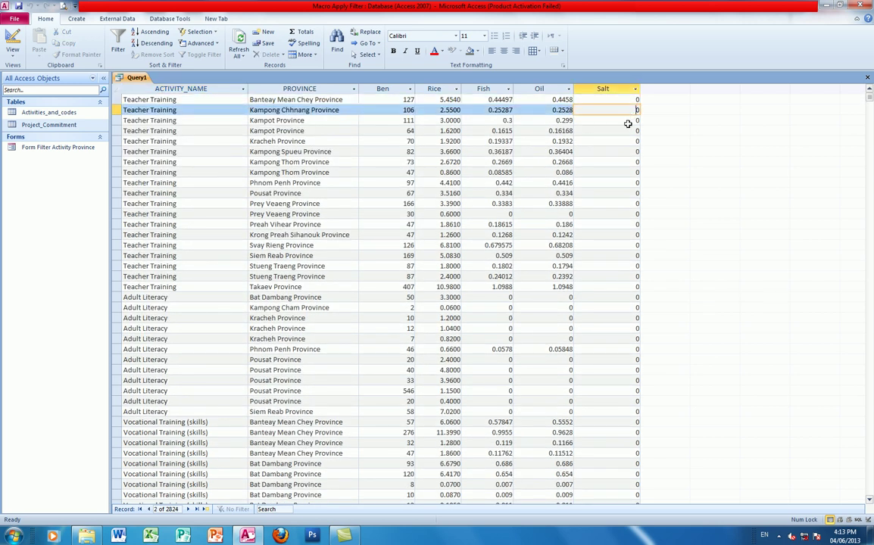
Save the query as "Filter by Activity" and close it
left_click(18, 6)
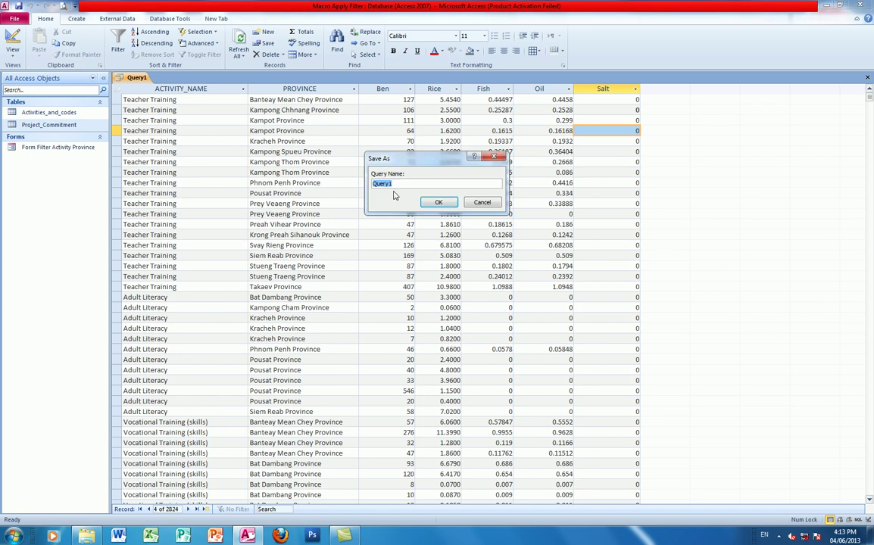
type("Filter by Activity")
key("Return")
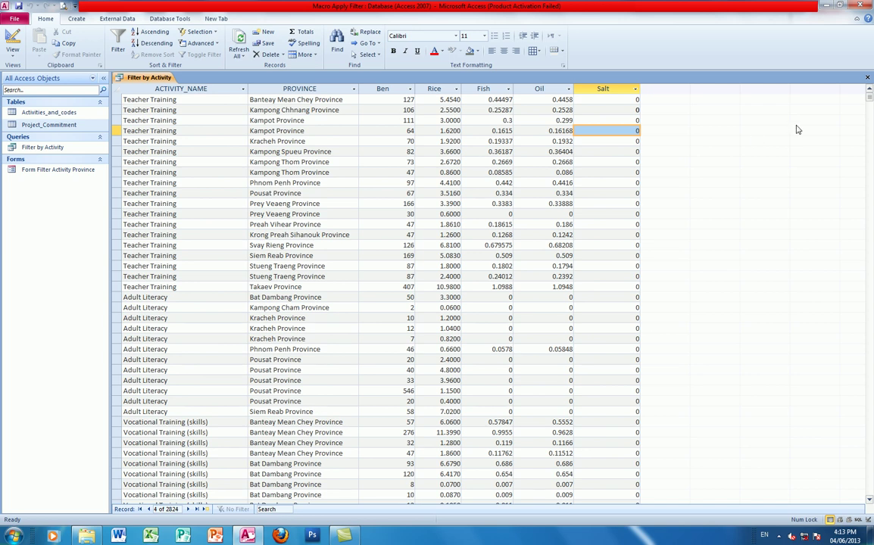
left_click(868, 78)
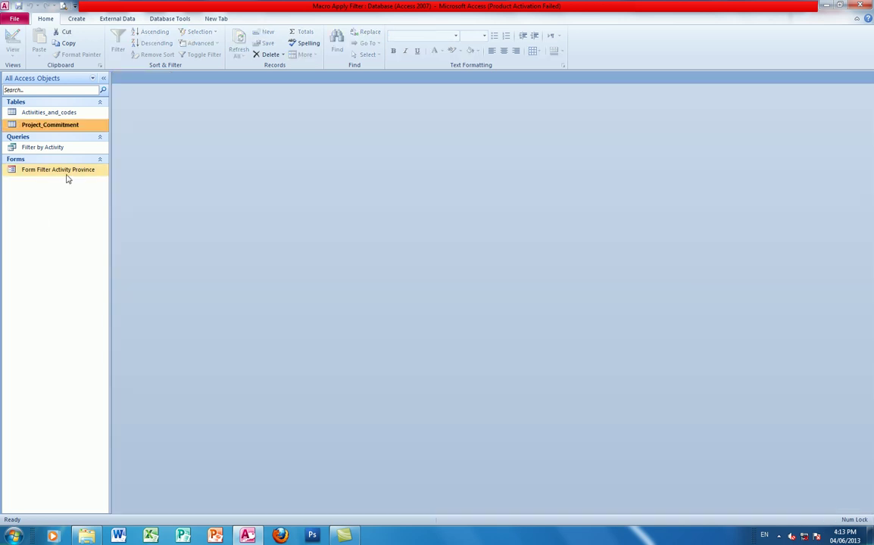
Create a Datasheet form based on the Filter by Activity query
left_click(44, 149)
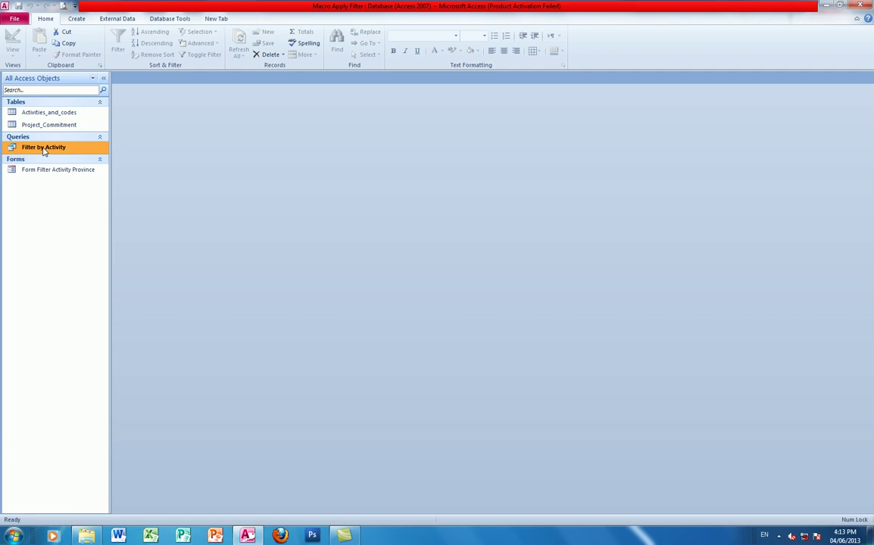
left_click(76, 18)
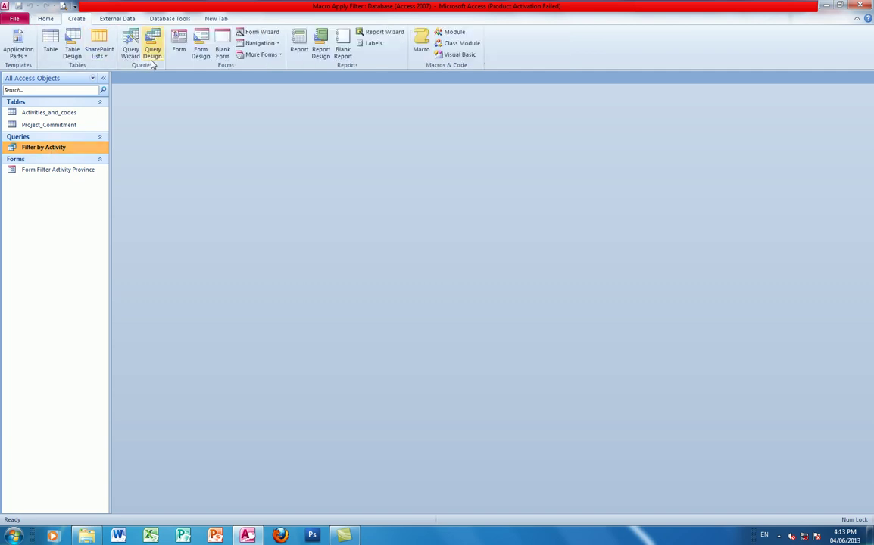
left_click(282, 56)
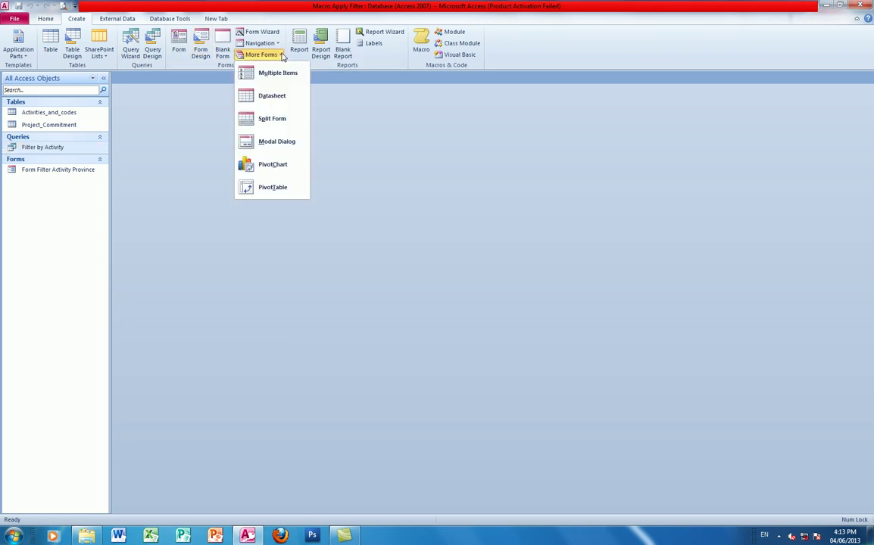
left_click(267, 99)
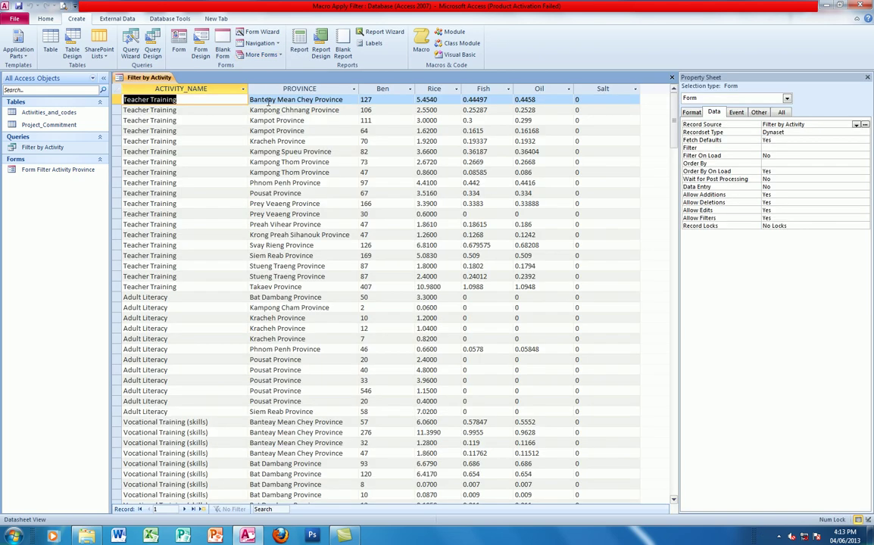
Look through the new form's records and switch the form to Design View
scroll(248, 151, "down", 20)
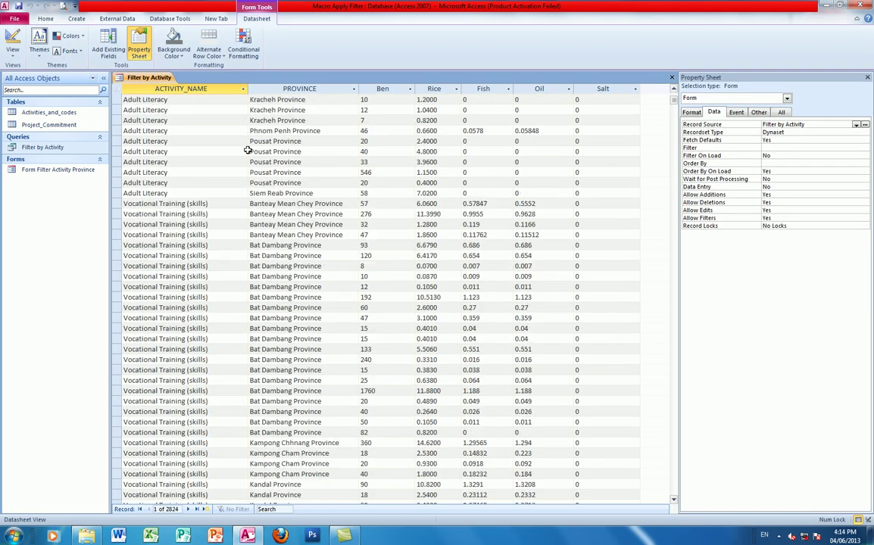
scroll(248, 151, "down", 18)
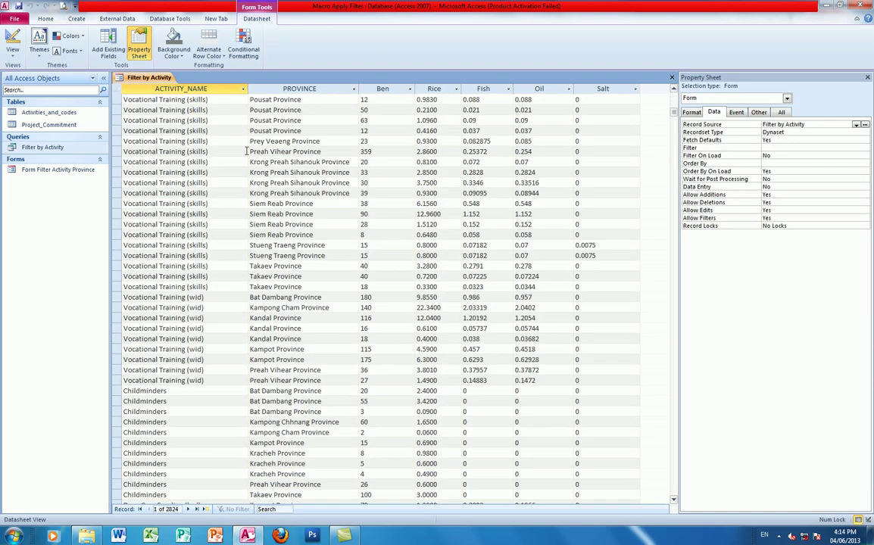
scroll(246, 151, "up", 20)
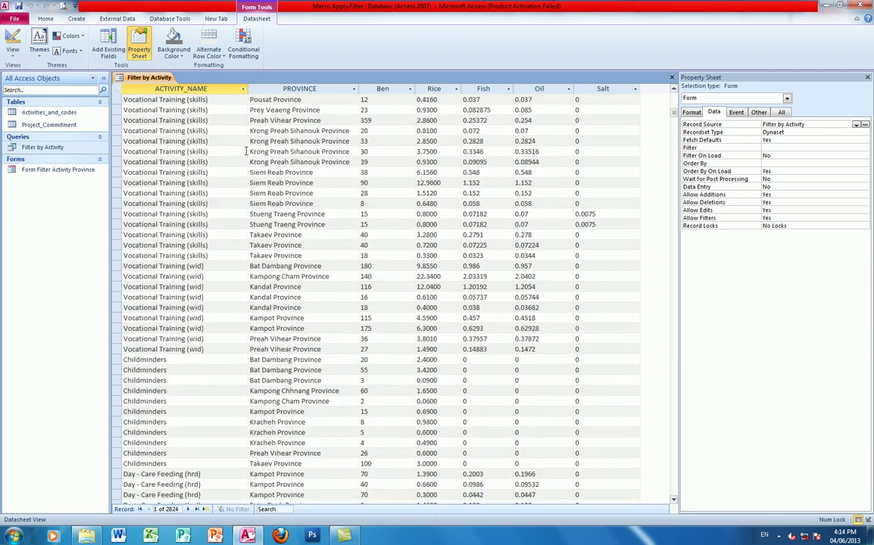
scroll(246, 151, "up", 10)
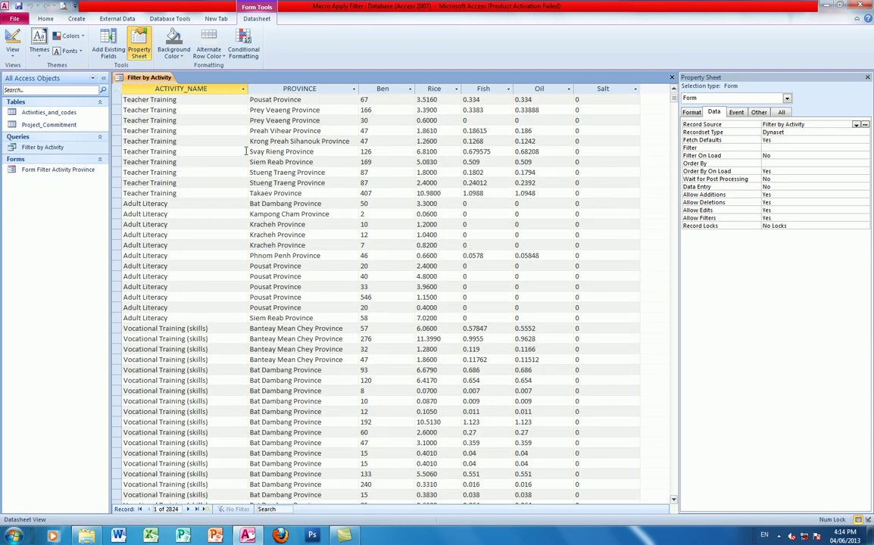
left_click(9, 57)
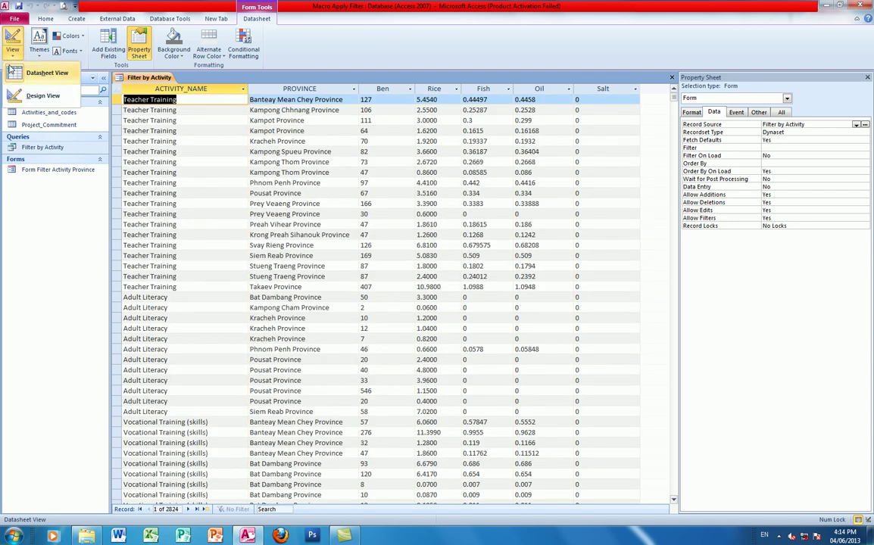
left_click(27, 95)
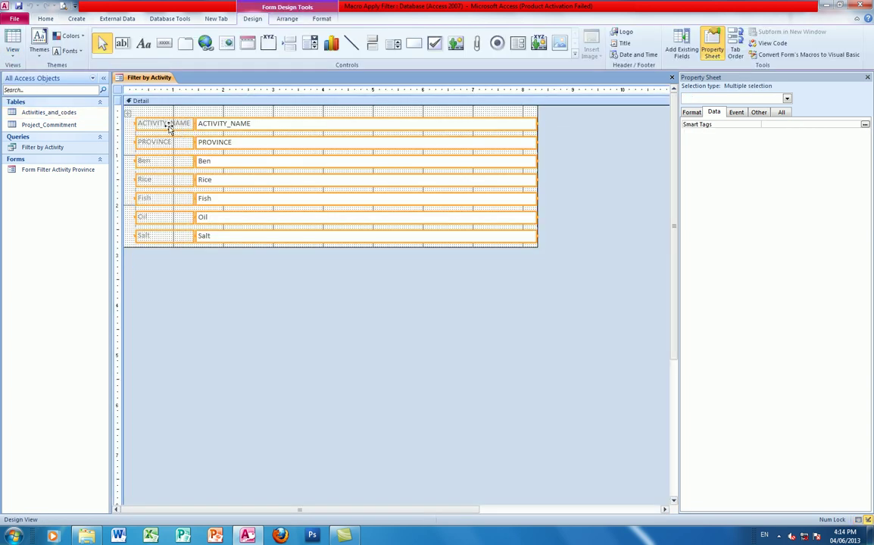
Add form header and footer sections, with the header collapsed to no height and the footer made taller
left_click(129, 198)
right_click(129, 198)
left_click(154, 301)
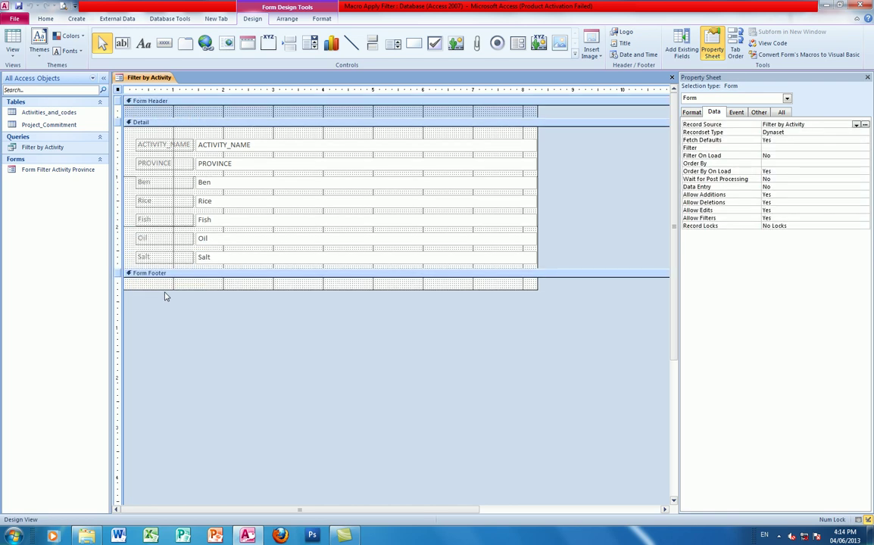
left_click_drag(199, 122, 199, 97)
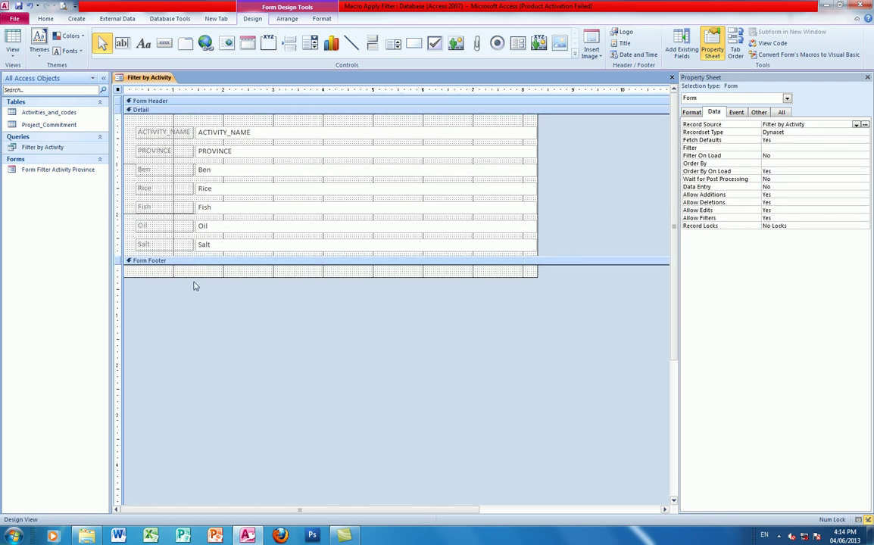
left_click_drag(194, 277, 195, 300)
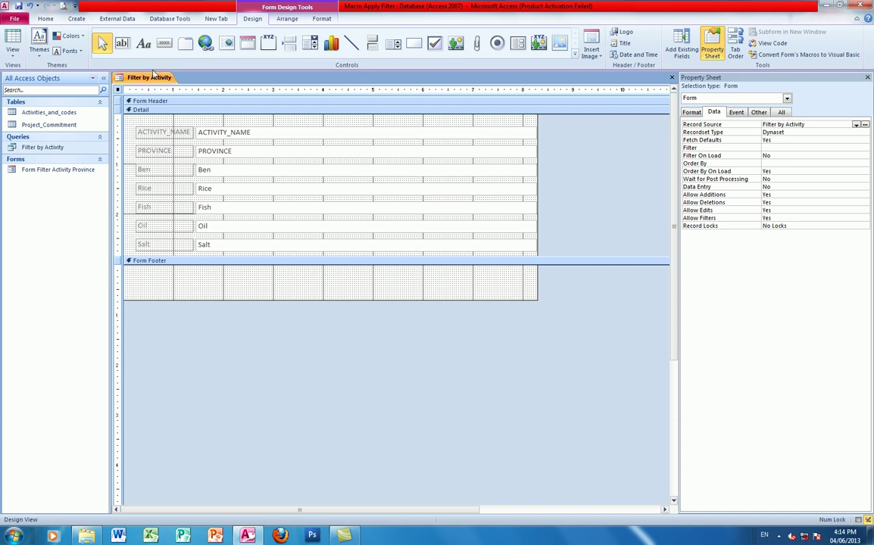
Draw an unbound text box in the form footer and delete its attached label
left_click(122, 42)
left_click_drag(140, 272, 197, 285)
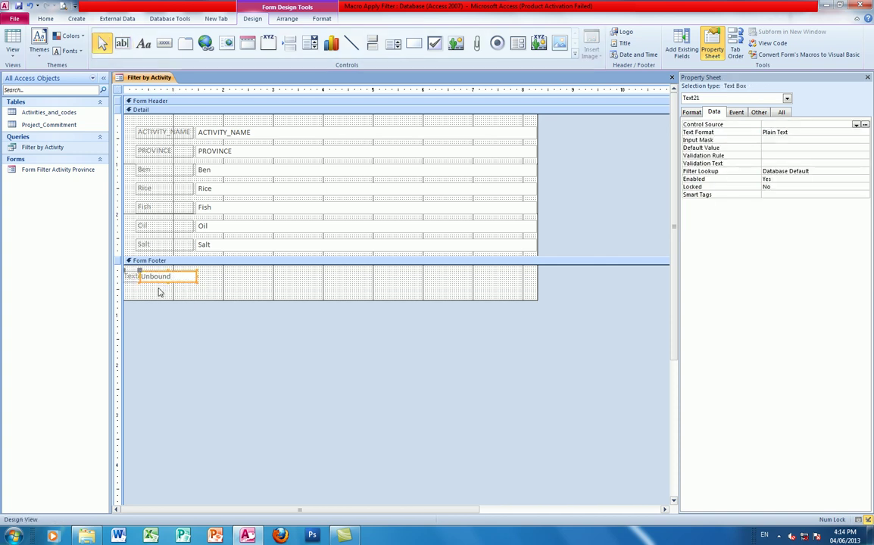
left_click(137, 276)
key("Delete")
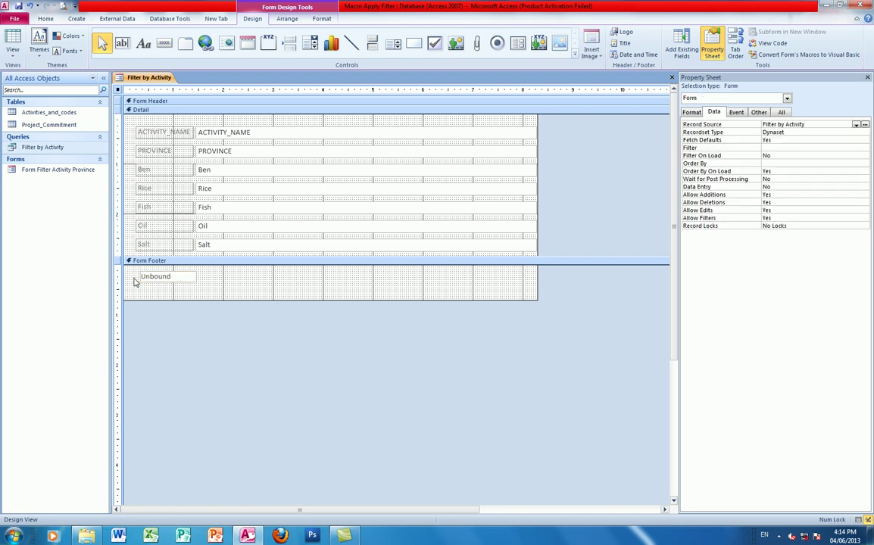
Duplicate the footer text box four times to make five unbound text boxes
left_click(179, 281)
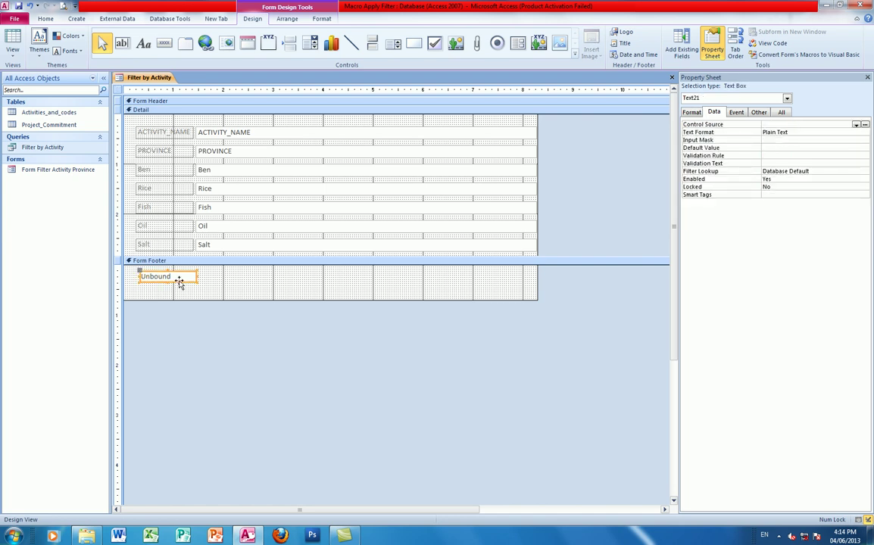
key("ctrl+c")
key("ctrl+v")
key("ctrl+v")
key("ctrl+v")
key("ctrl+v")
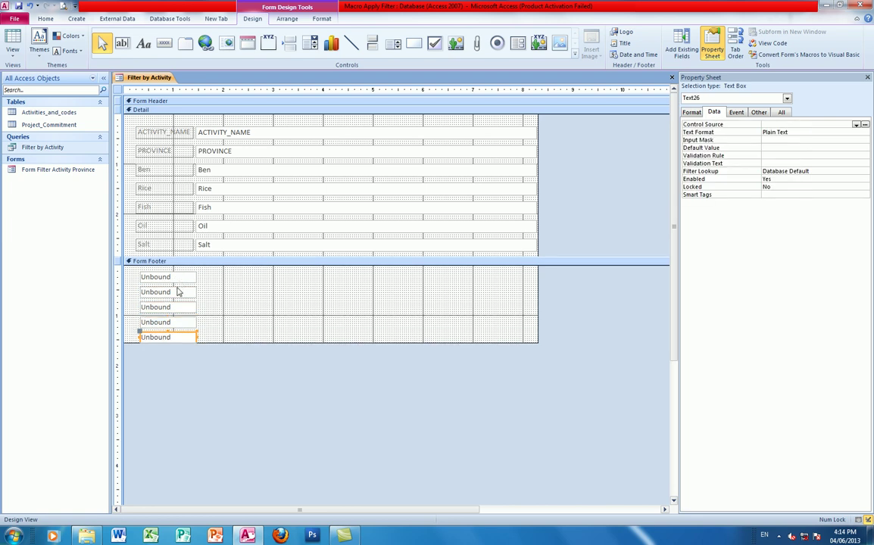
Arrange the five footer text boxes side by side in a single row
left_click_drag(175, 293, 306, 283)
left_click_drag(180, 325, 441, 279)
left_click(367, 278)
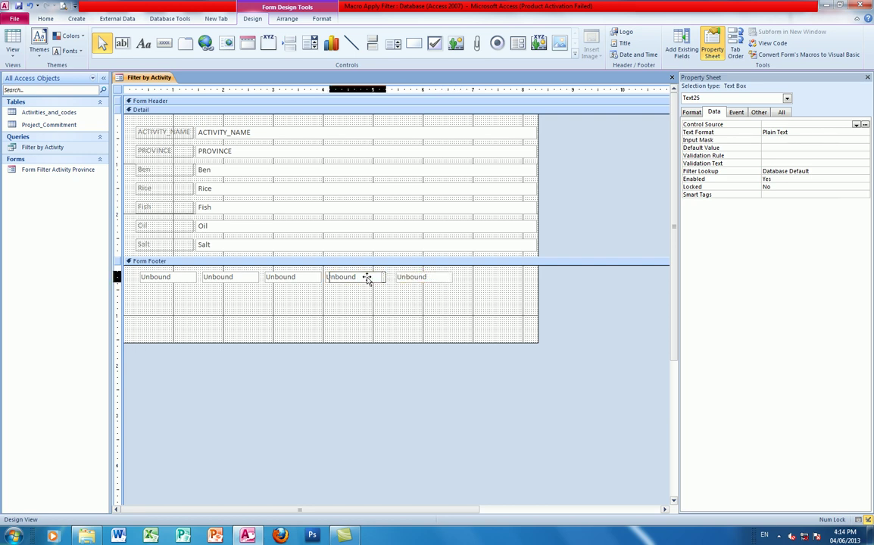
Set the first footer text box to =Sum([Ben]) and the second to =Sum([Rice])
left_click(170, 277)
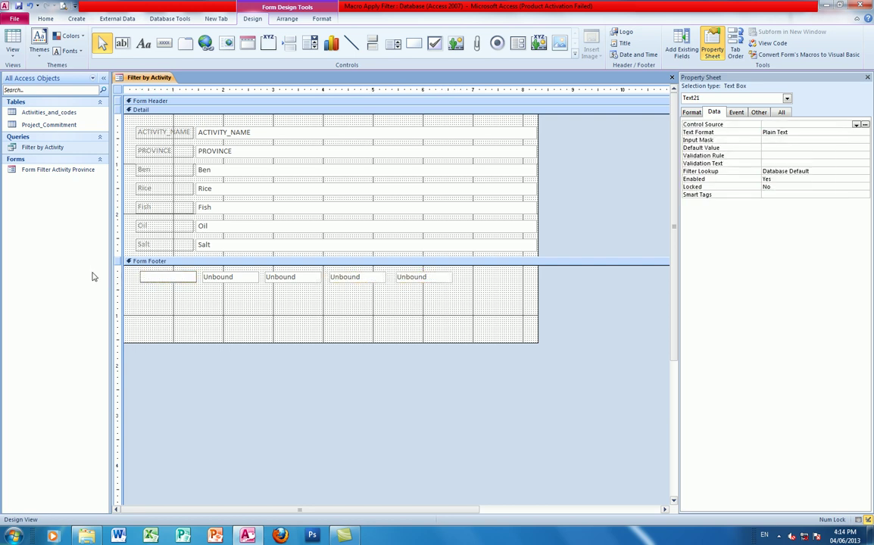
type("=sum([Ben")
type(")")
left_click(213, 288)
left_click(220, 278)
left_click(224, 278)
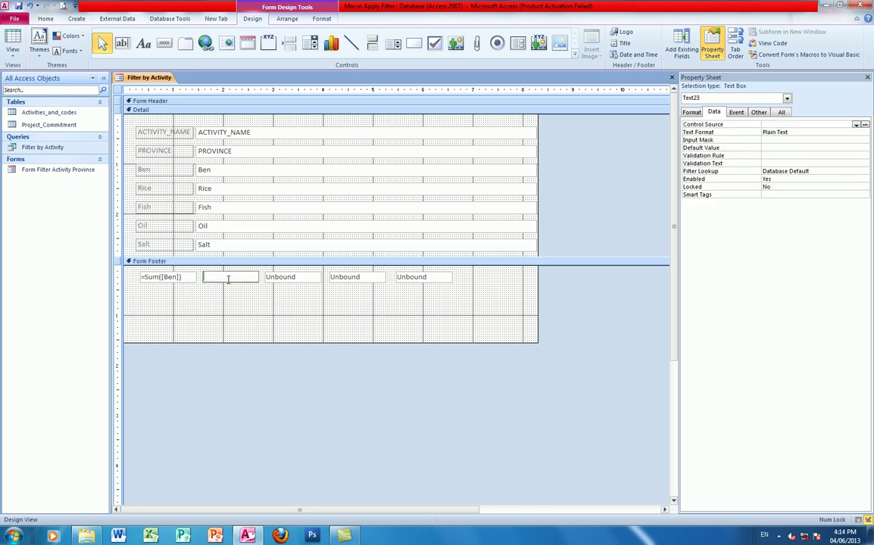
type("=sum([Rice])")
Set the third footer text box to =Sum([Fish]) and the fourth to =Sum([Oil])
left_click(291, 277)
type("=sum")
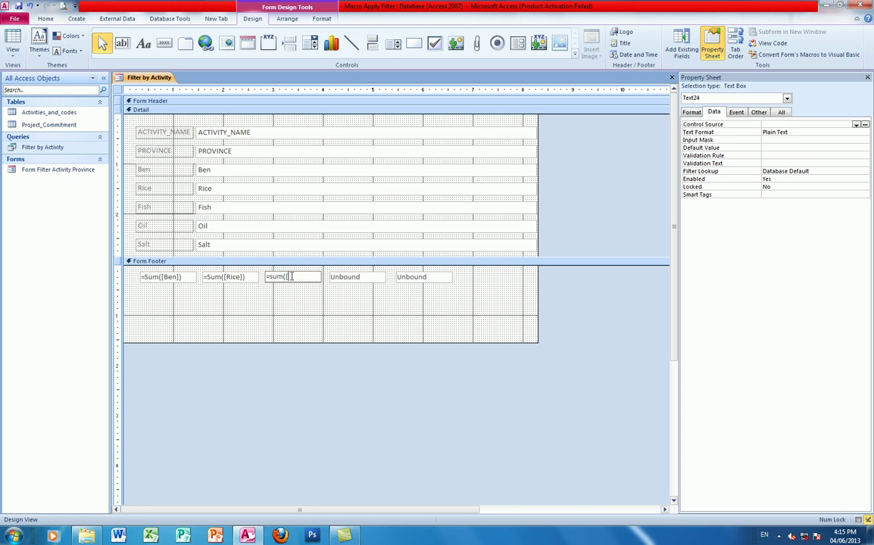
type("([Fish])")
left_click(357, 275)
left_click(357, 278)
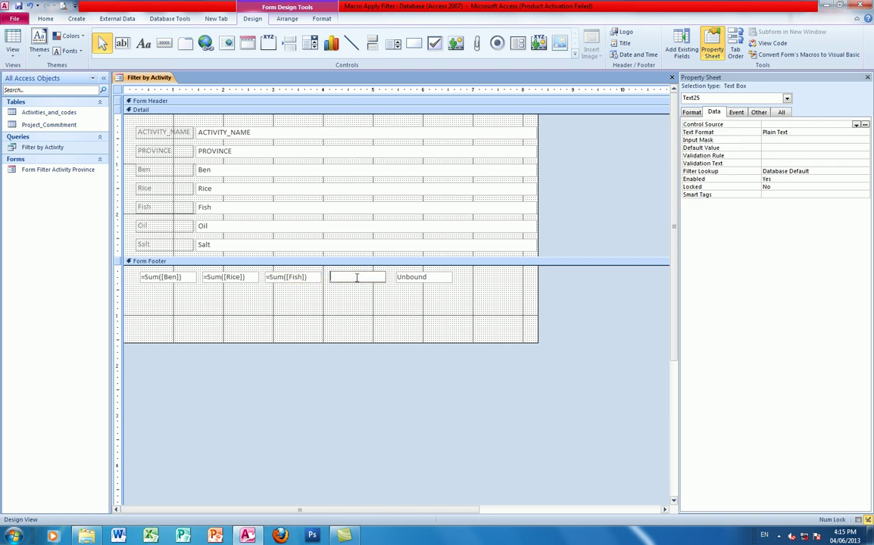
type("=sum")
type("([C")
type("il])")
left_click(413, 277)
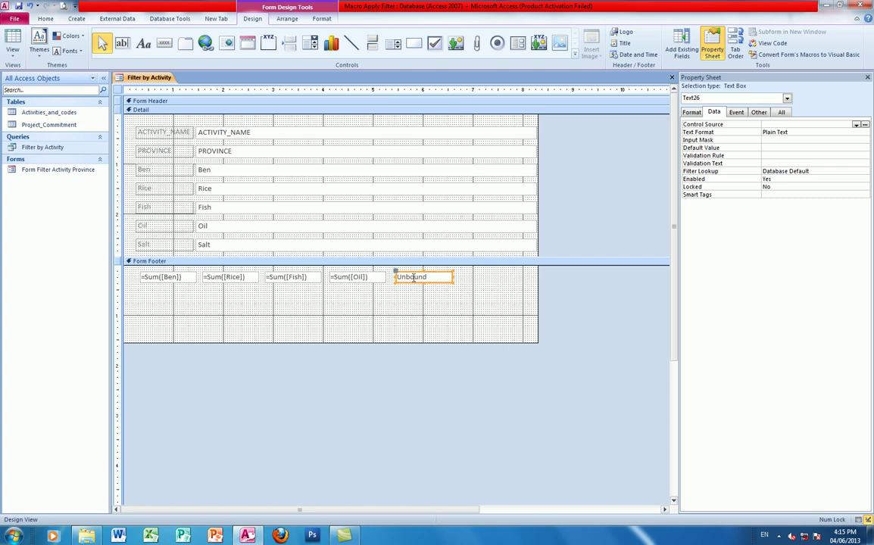
Set the fifth footer text box to =Sum([Salt])
left_click(413, 277)
type("=sum")
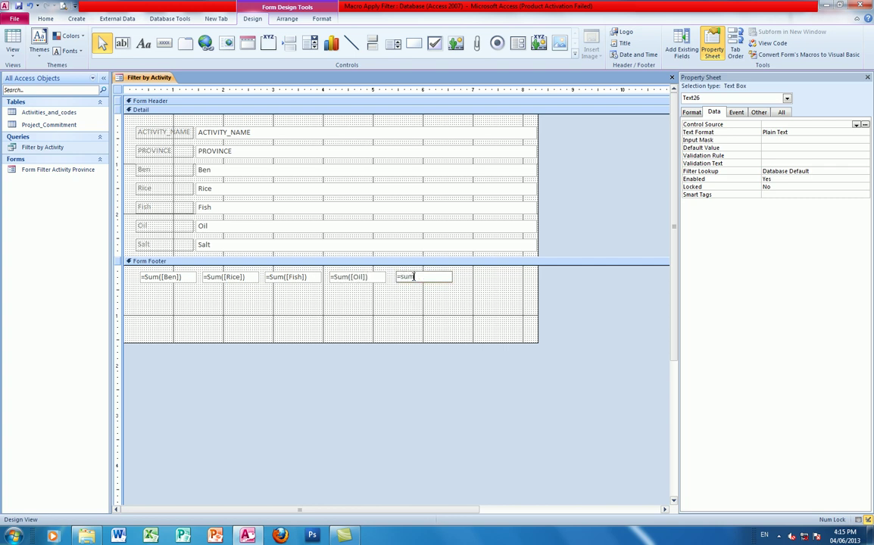
type("([Salt])")
left_click(351, 323)
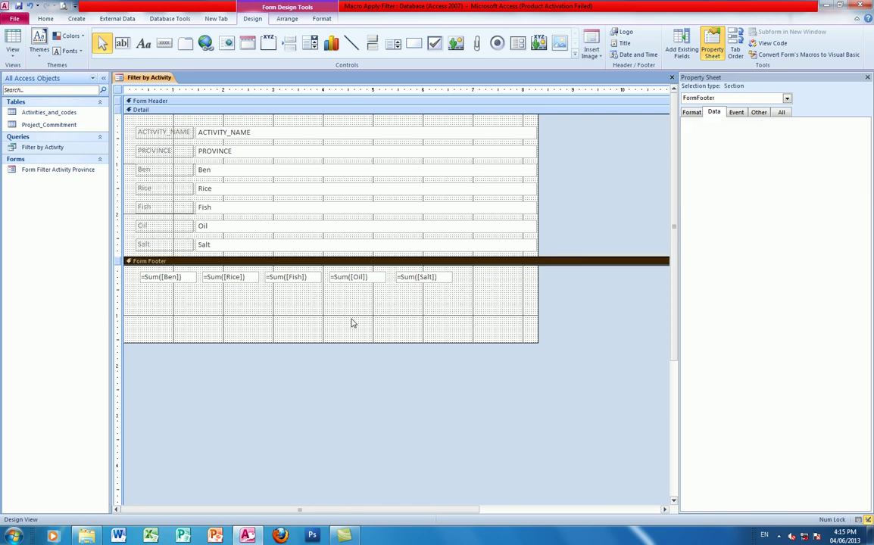
Rename the Ben total text box txtben and the Rice total text box txtrice
left_click(167, 282)
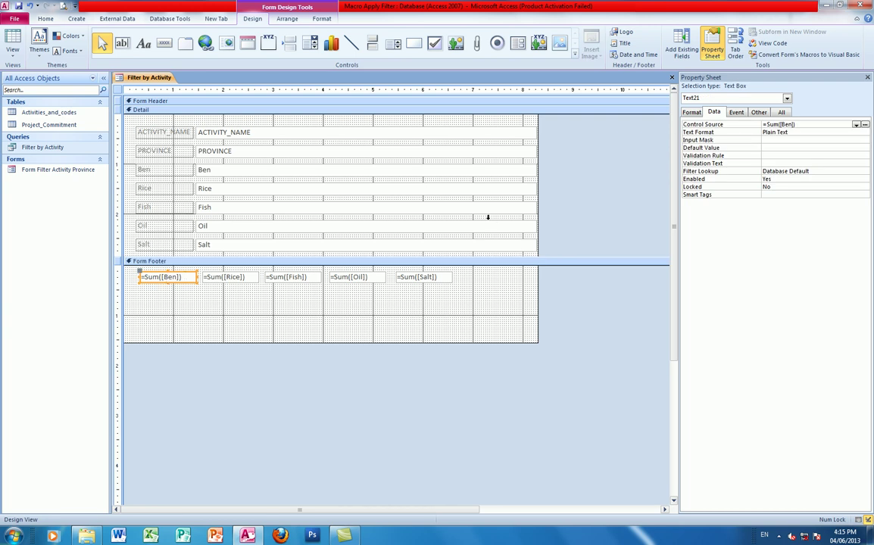
left_click(758, 111)
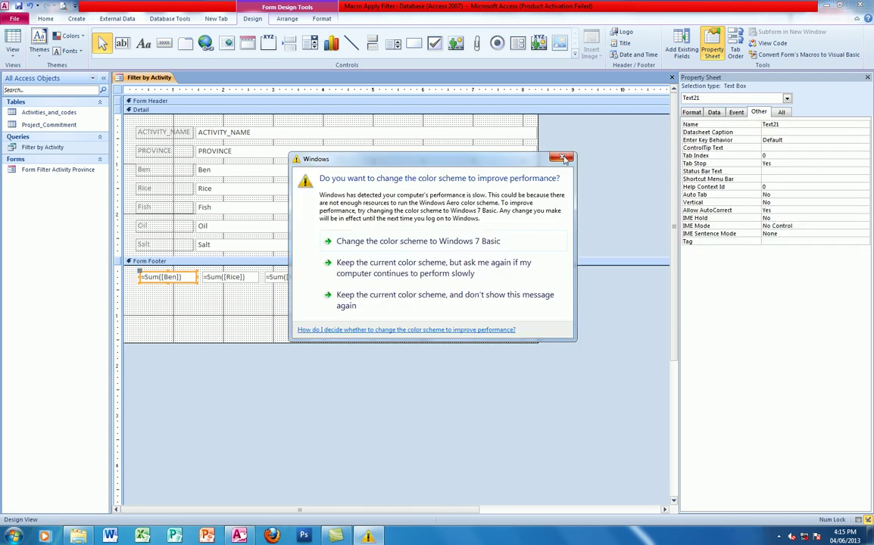
key("Escape")
double_click(791, 126)
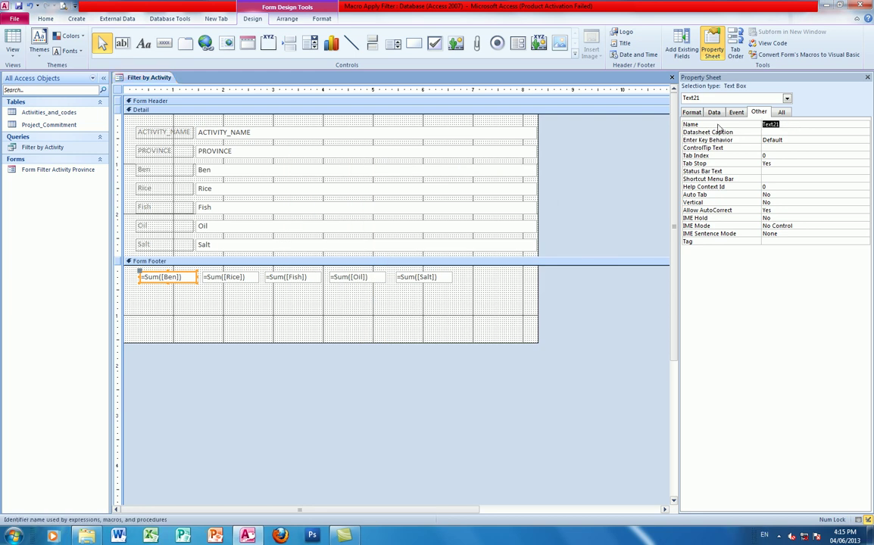
type("tx")
type("tben")
left_click(228, 277)
left_click(691, 124)
type("trice")
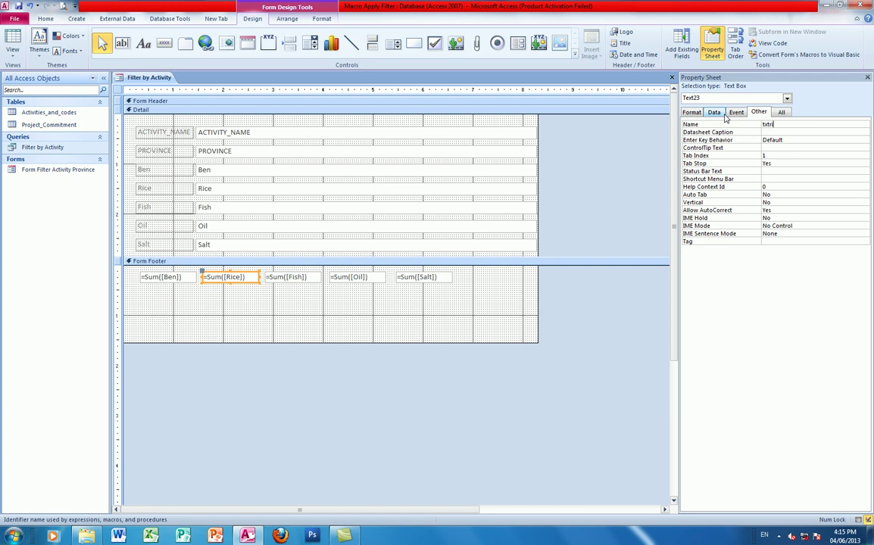
Rename the Fish total text box txtfish and the Oil total text box txtoil
left_click(293, 277)
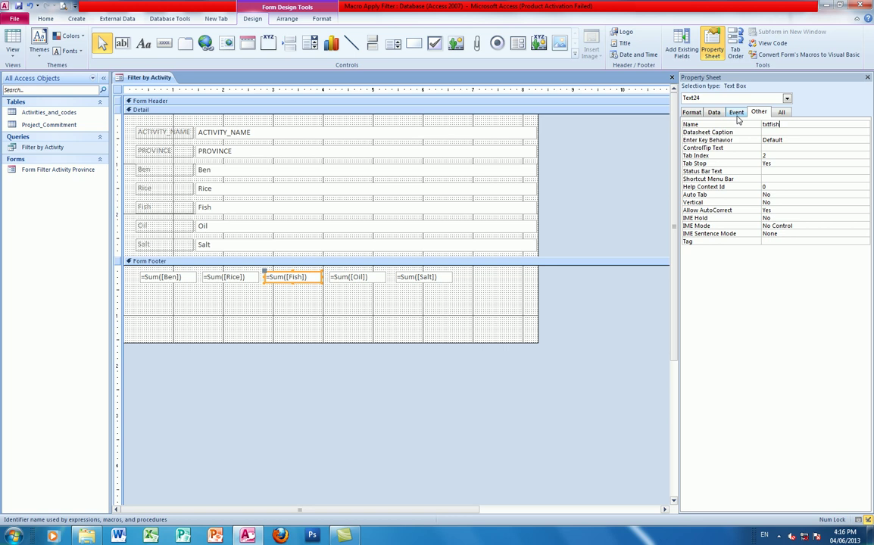
left_click(337, 277)
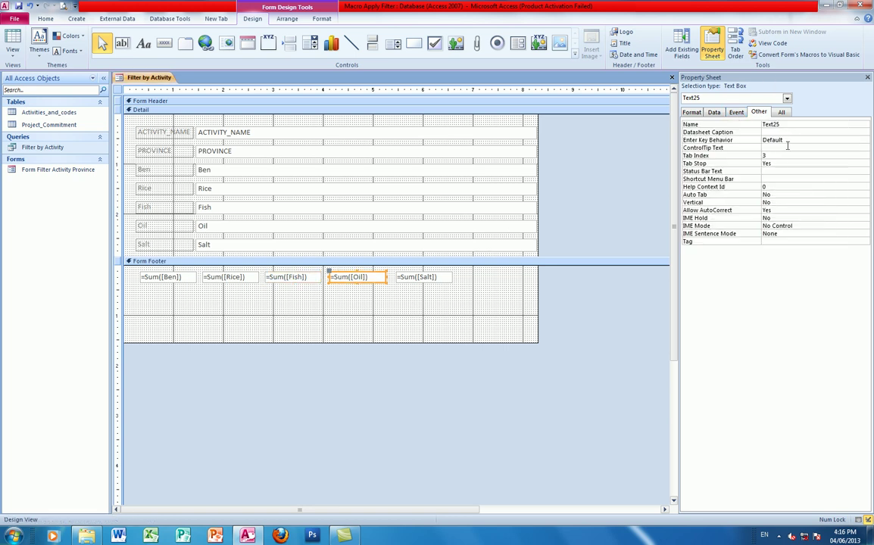
left_click(734, 122)
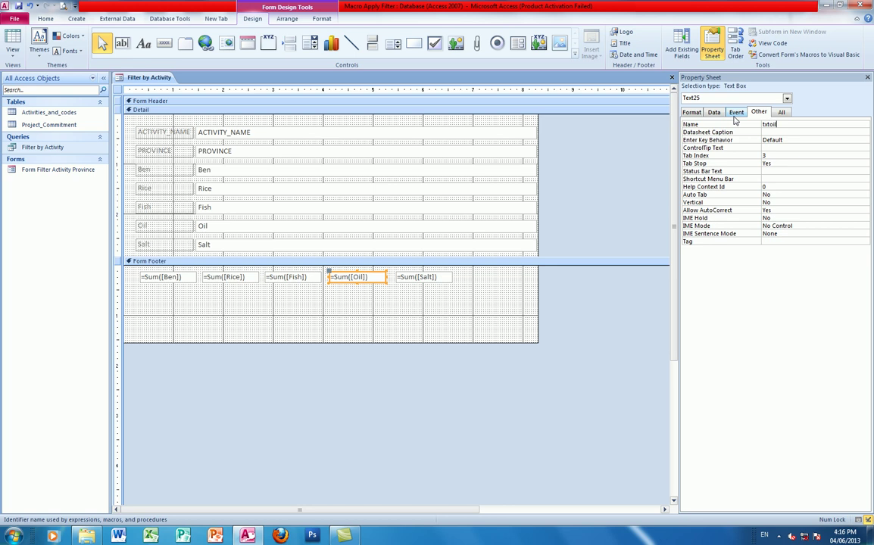
type("txtOil")
Rename the Salt total text box in the form footer
left_click(401, 278)
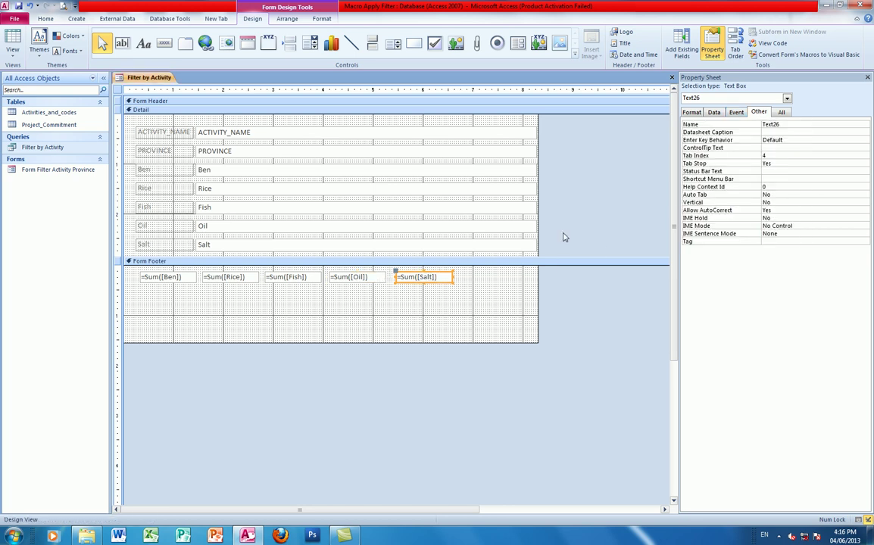
left_click(732, 124)
type("tx")
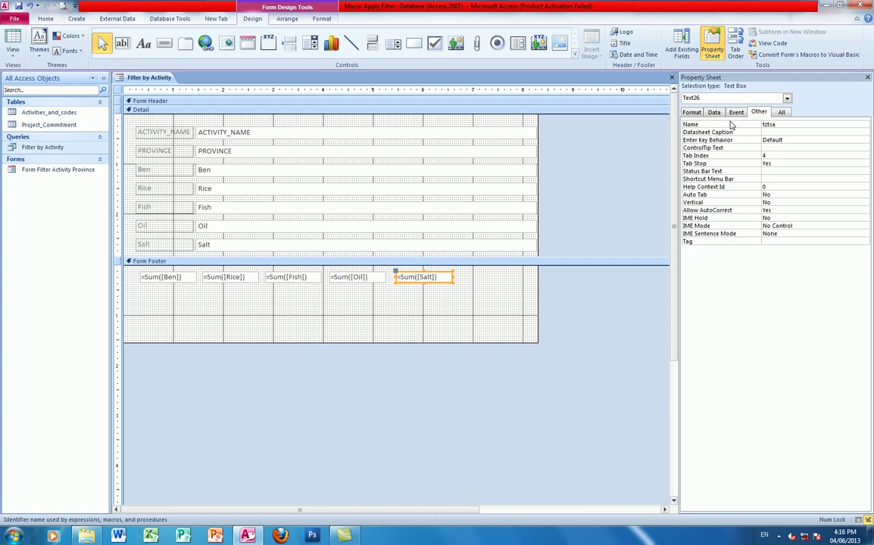
key("BackSpace")
left_click(293, 296)
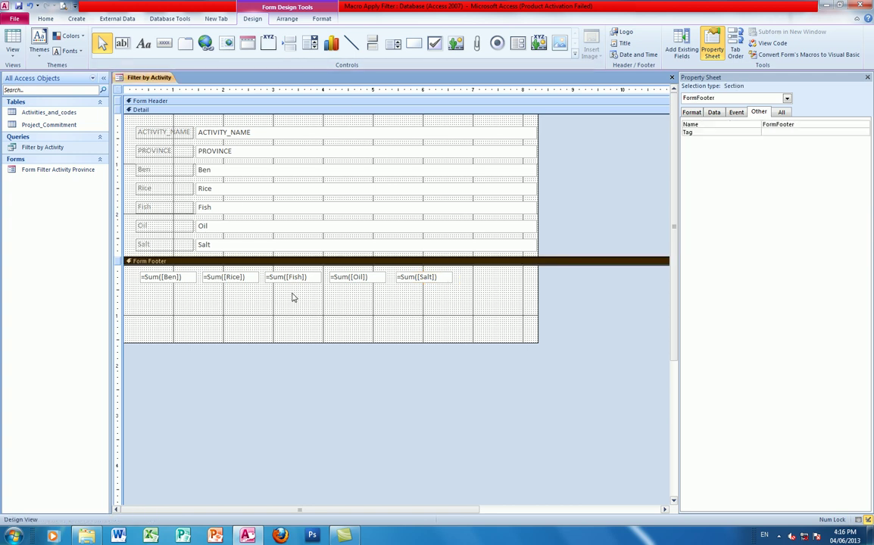
Save the form as Filter by Activity and switch it to Datasheet view
left_click(17, 7)
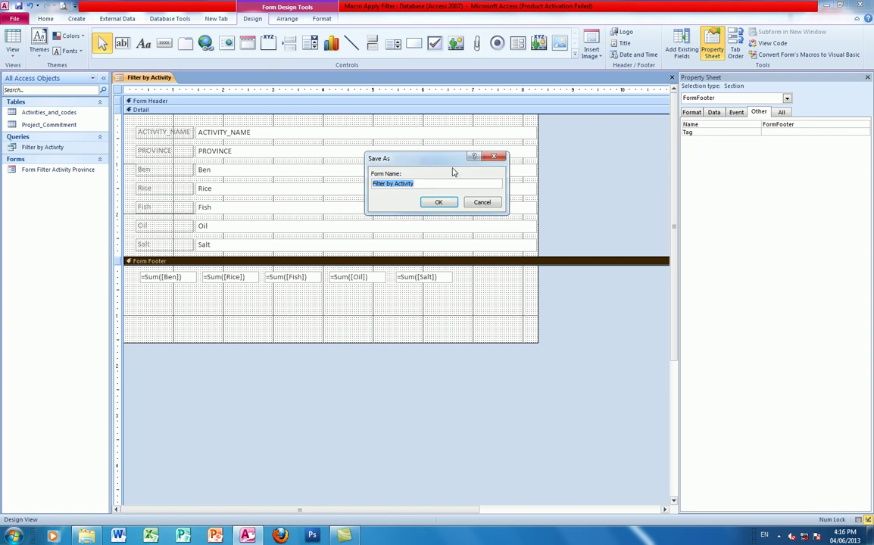
left_click(439, 201)
left_click(12, 52)
left_click(45, 73)
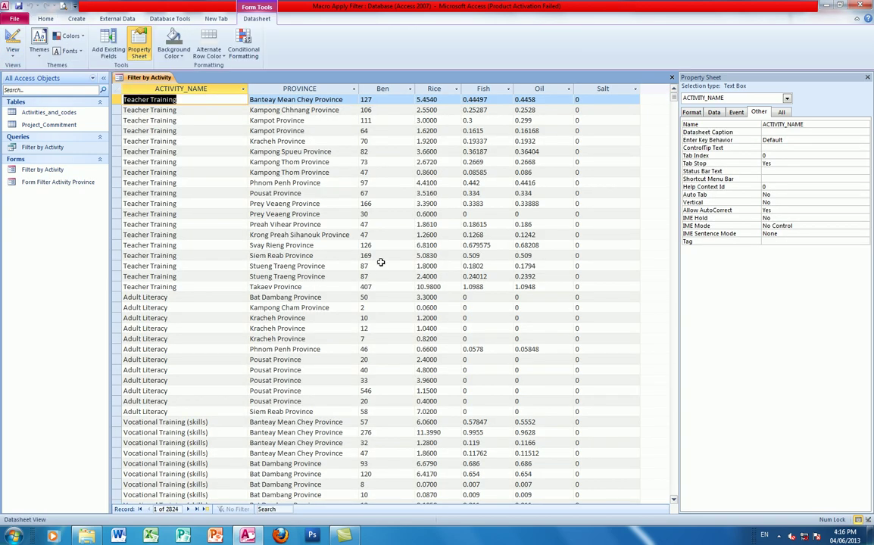
Review the Filter by Activity form's records, reopening the form once without the property sheet, and close it
scroll(381, 259, "down", 15)
scroll(380, 262, "down", 20)
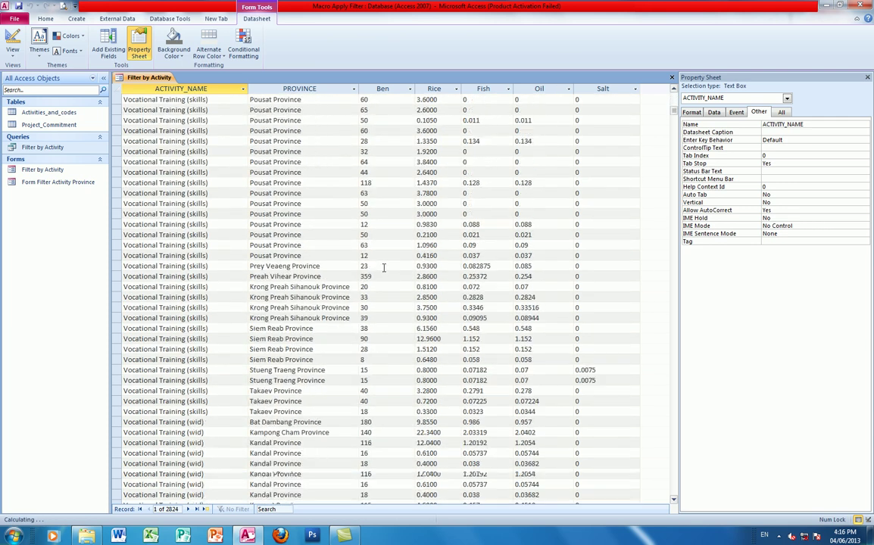
scroll(384, 266, "down", 20)
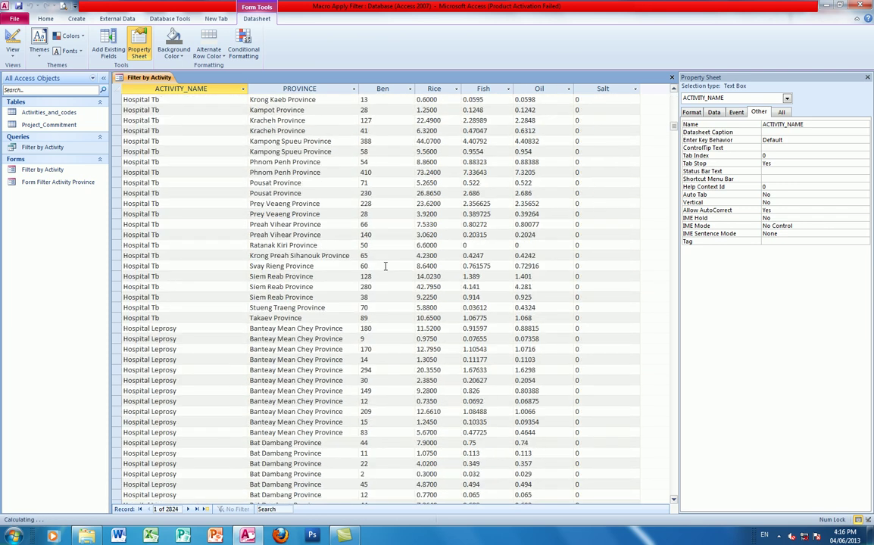
scroll(371, 266, "down", 9)
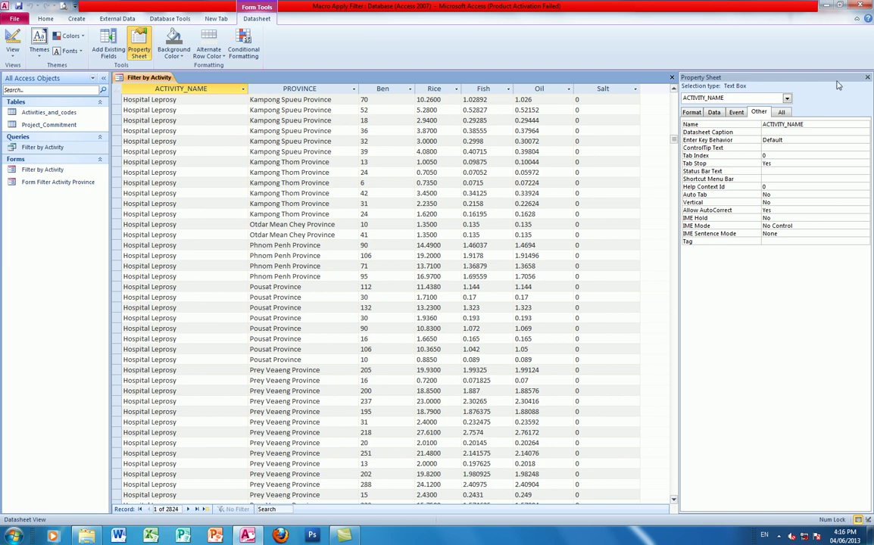
left_click(868, 79)
left_click(868, 78)
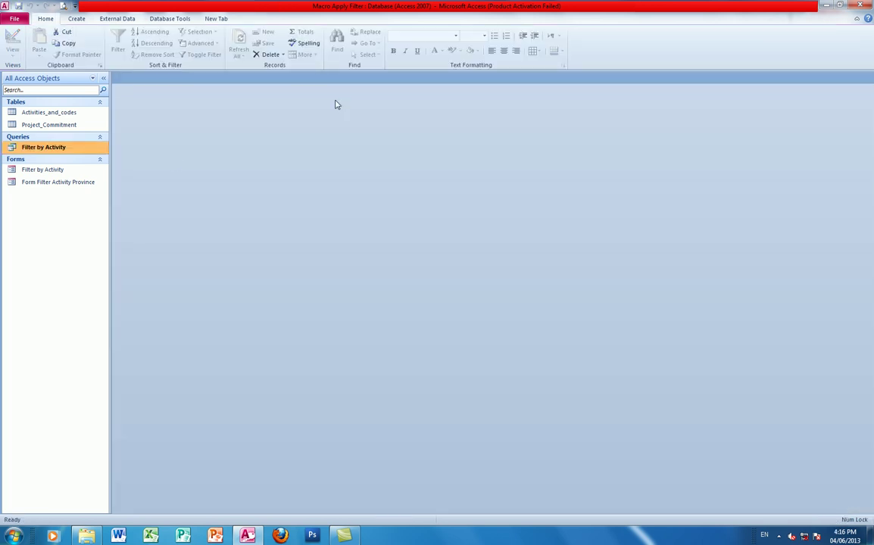
double_click(42, 172)
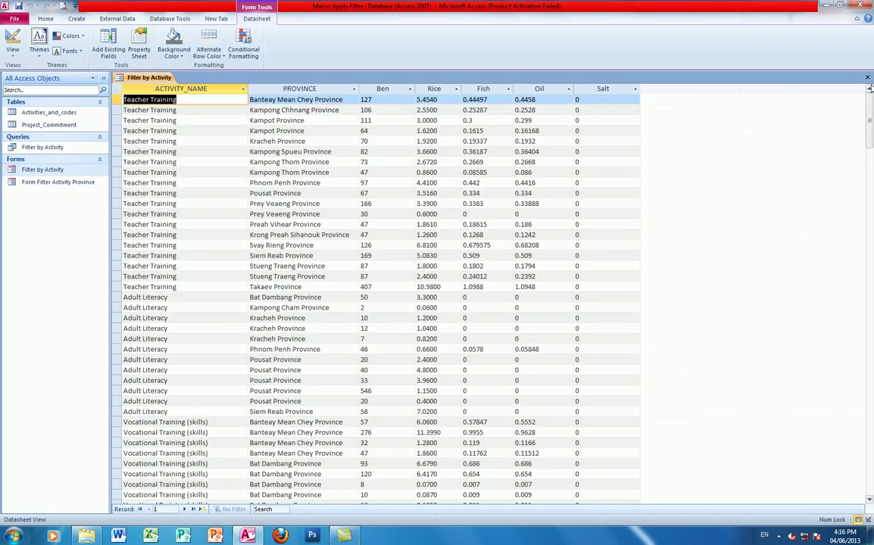
key("ctrl+w")
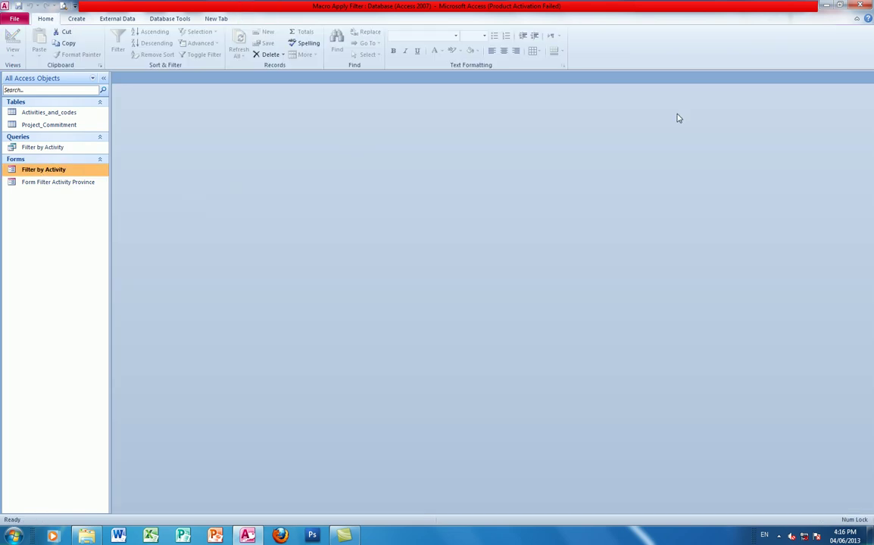
Open Form Filter Activity Province and select Vocational Training (wid) as the activity
double_click(60, 183)
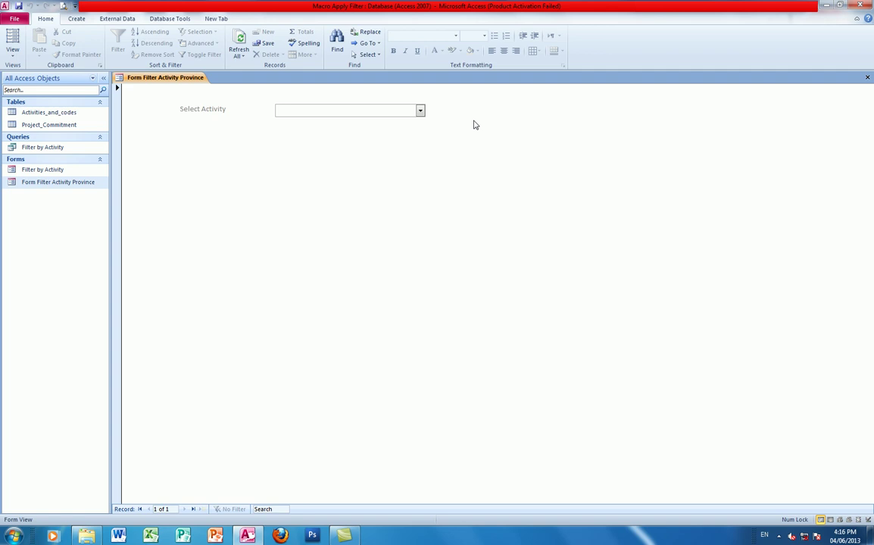
left_click(420, 111)
left_click(326, 150)
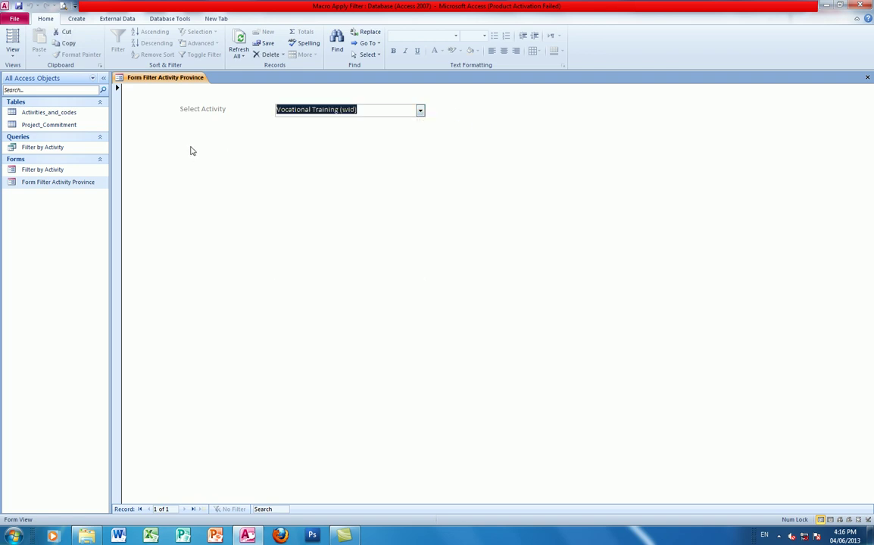
Add a subform below the Select Activity combo box from the existing Filter by Activity form and preview it in Form view
left_click(13, 55)
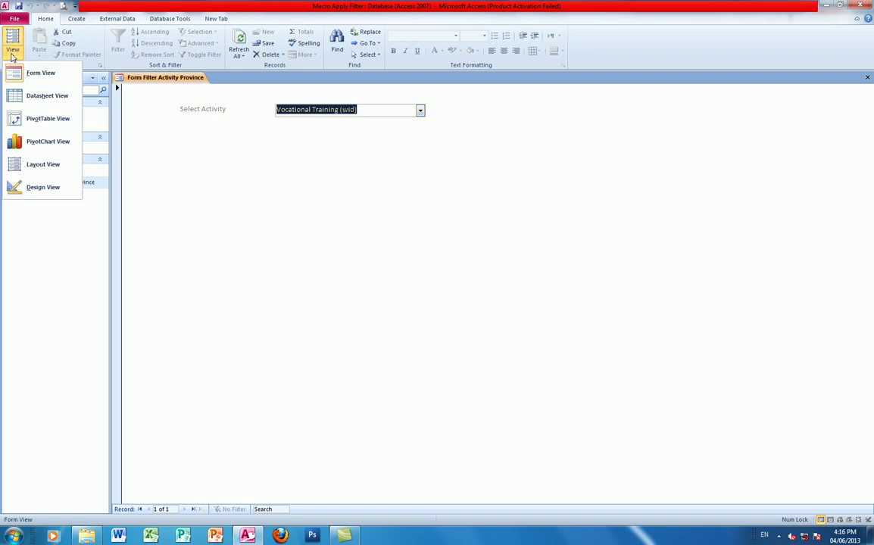
left_click(34, 187)
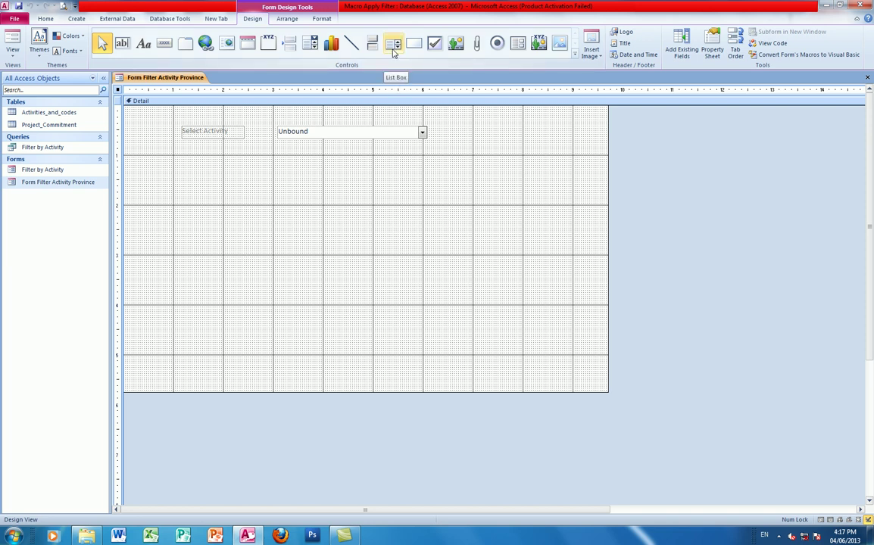
left_click(520, 47)
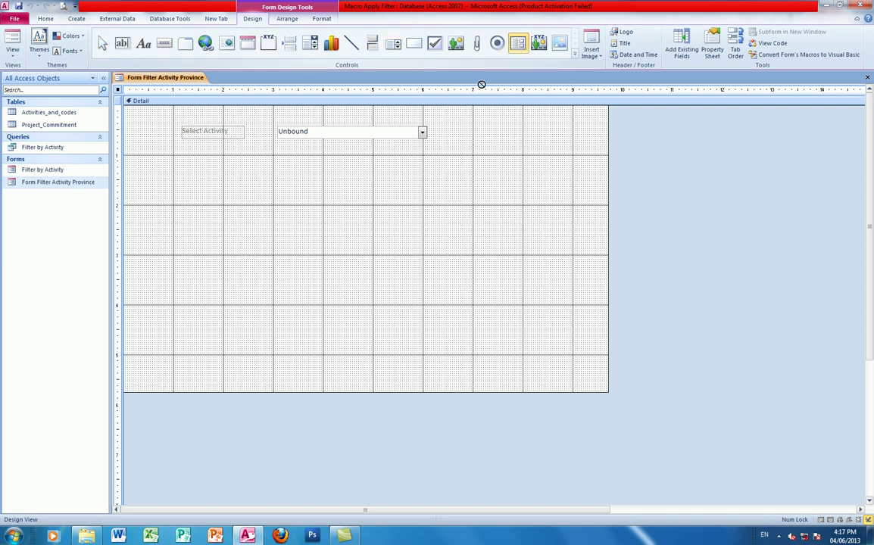
left_click_drag(134, 155, 590, 340)
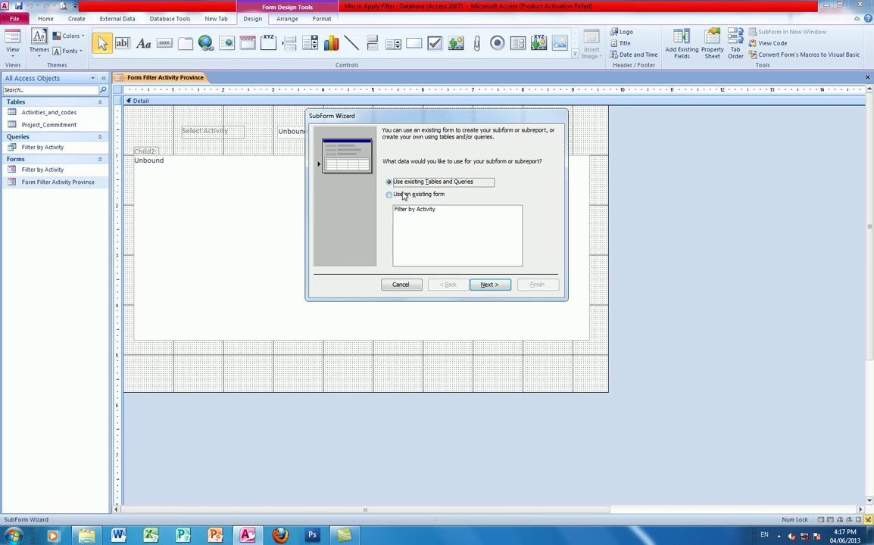
left_click(404, 195)
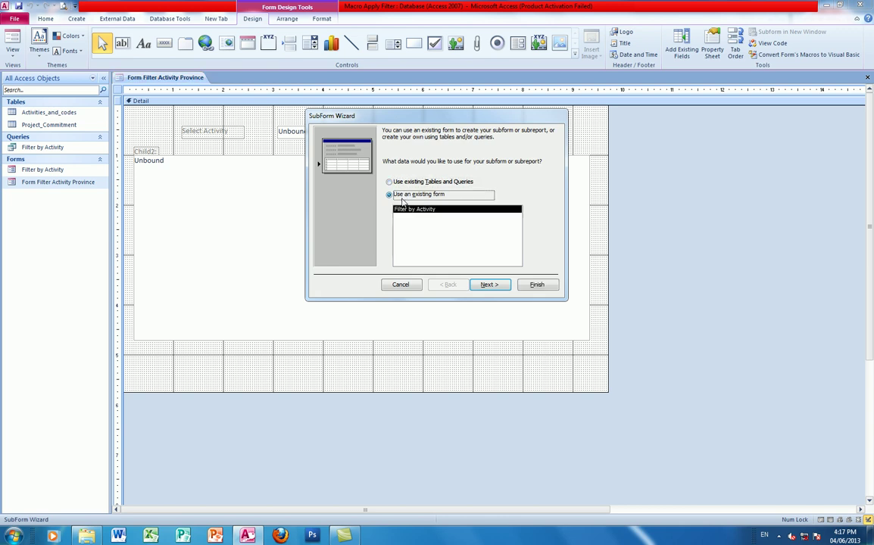
left_click(488, 285)
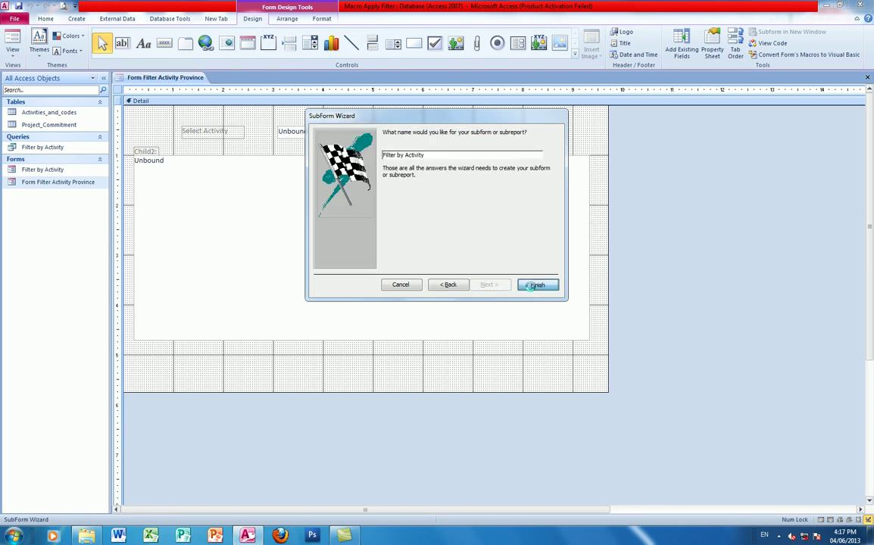
left_click(537, 284)
left_click(13, 53)
left_click(34, 65)
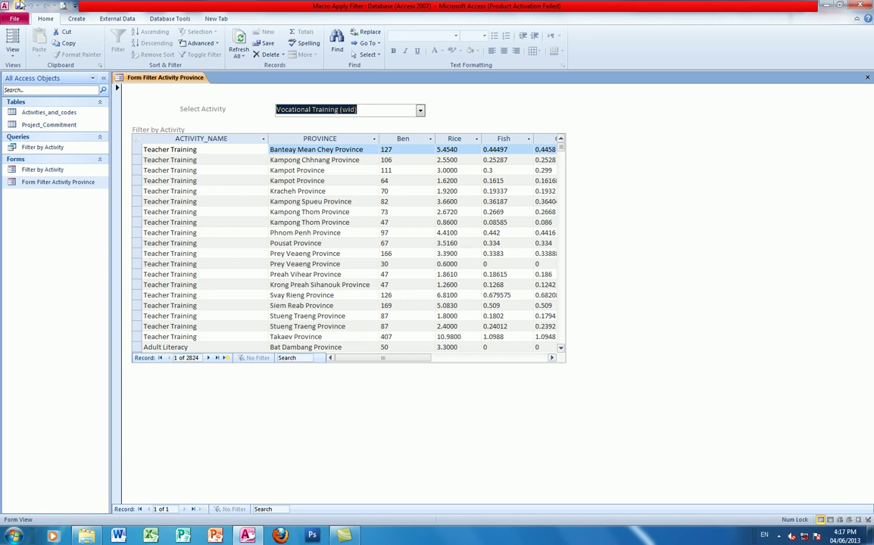
Change the caption of the label above the subform to ATCsub in Design view
left_click(13, 51)
left_click(42, 187)
left_click(178, 151)
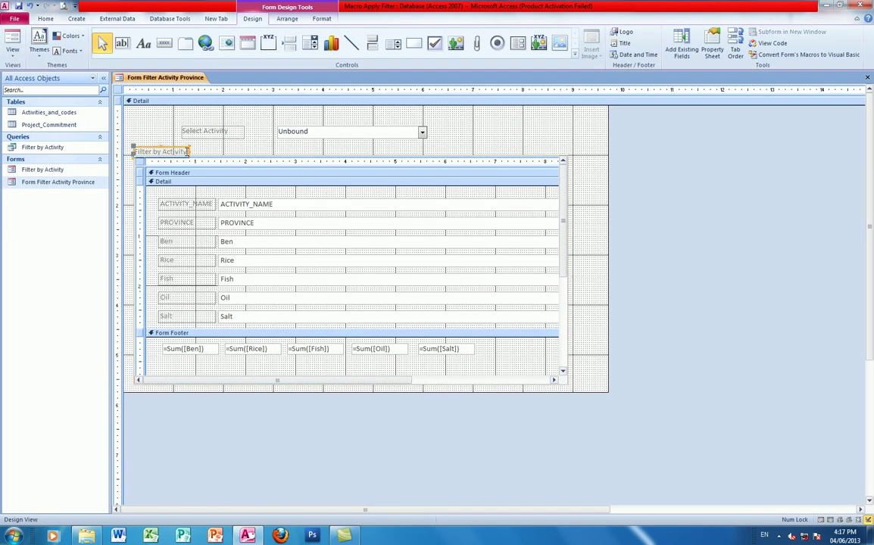
left_click(53, 148)
key("Delete")
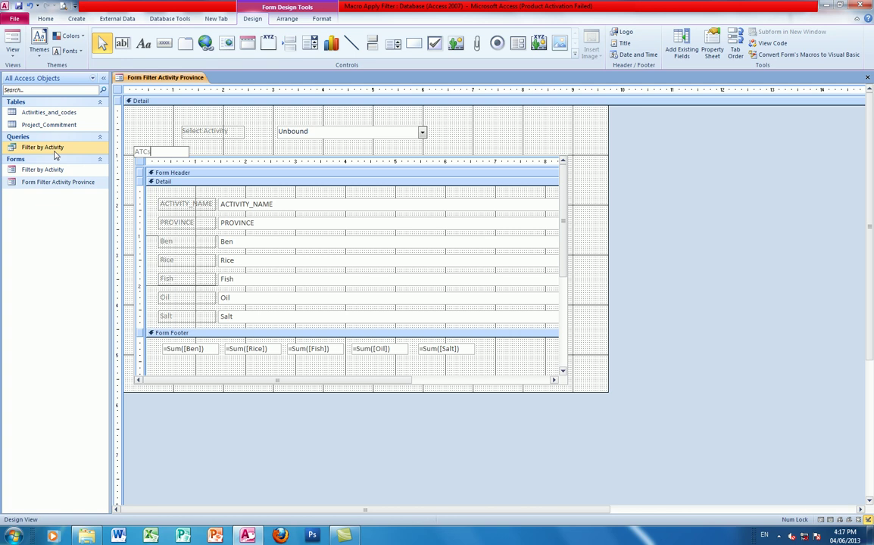
type("b")
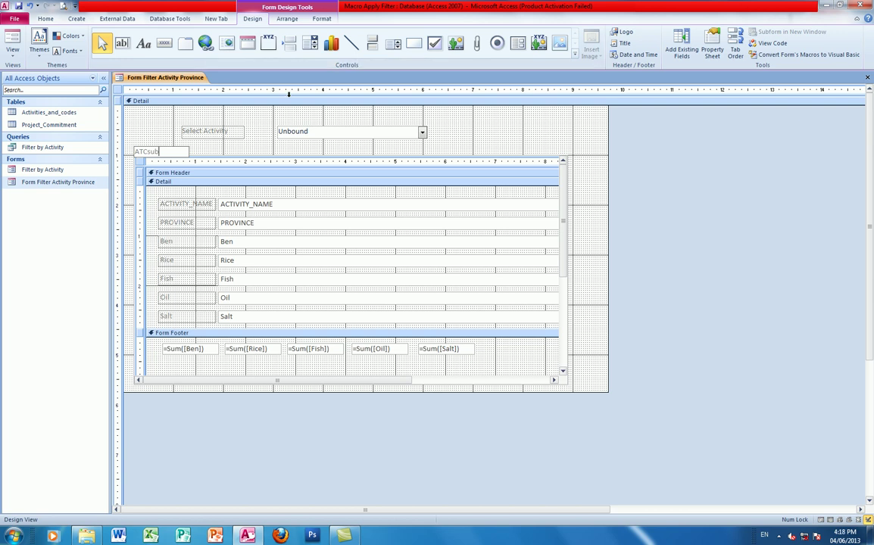
left_click(264, 144)
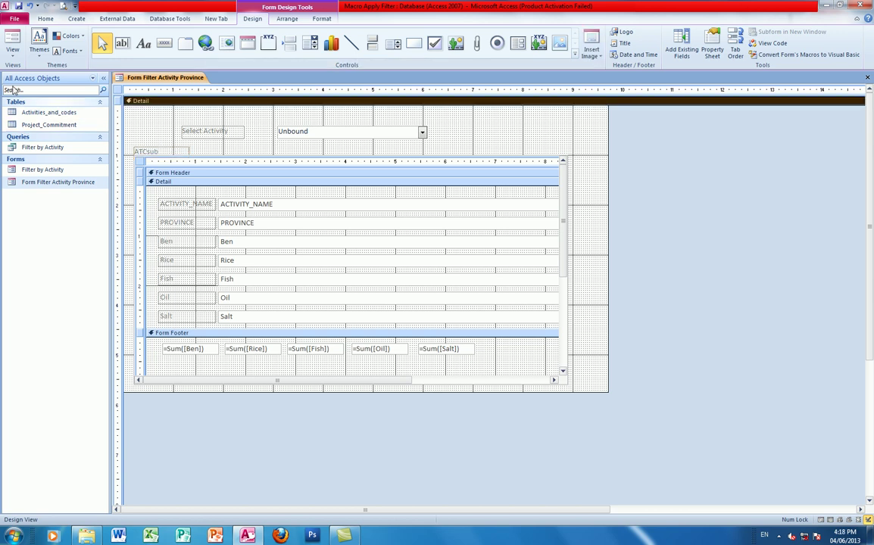
Switch to Form view and select Province Orphanages, Water Gate / Drainage Control and finally Culvert Construction as the activity
left_click(10, 50)
left_click(34, 73)
left_click(420, 110)
left_click(312, 202)
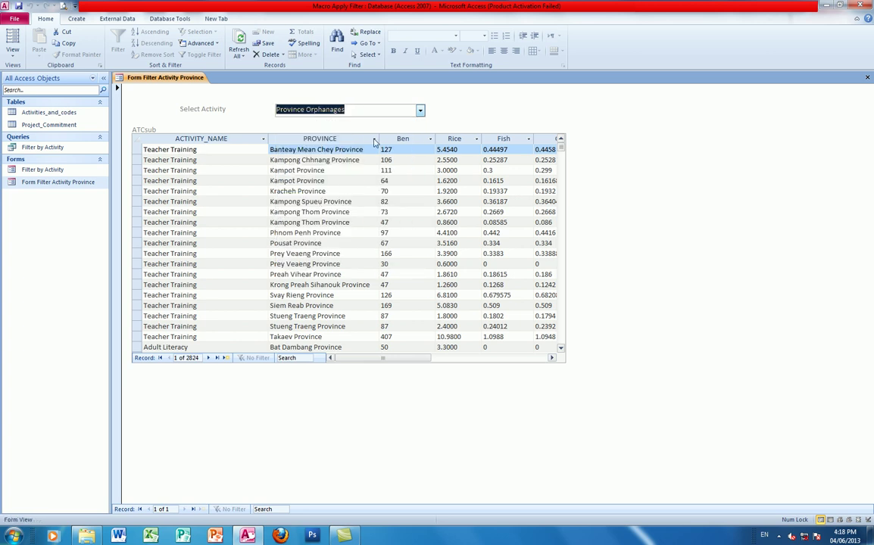
left_click(420, 110)
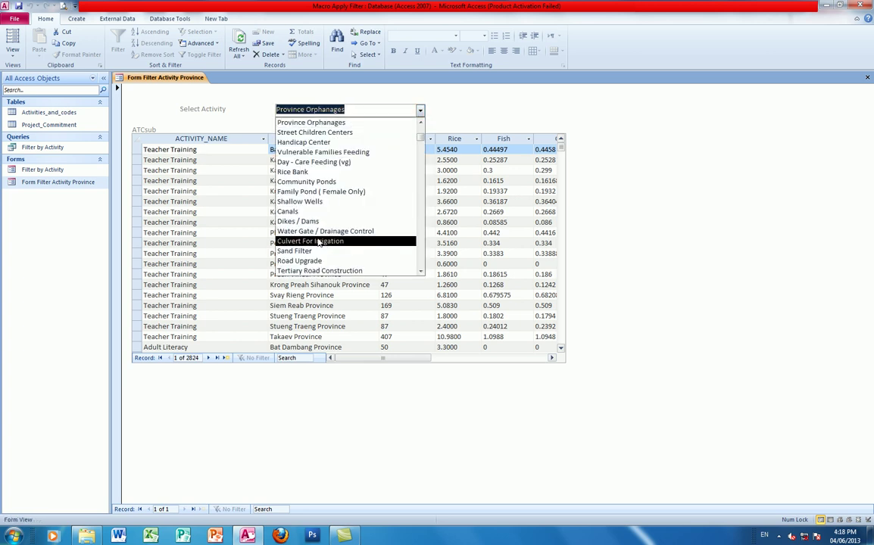
left_click(348, 213)
left_click(420, 110)
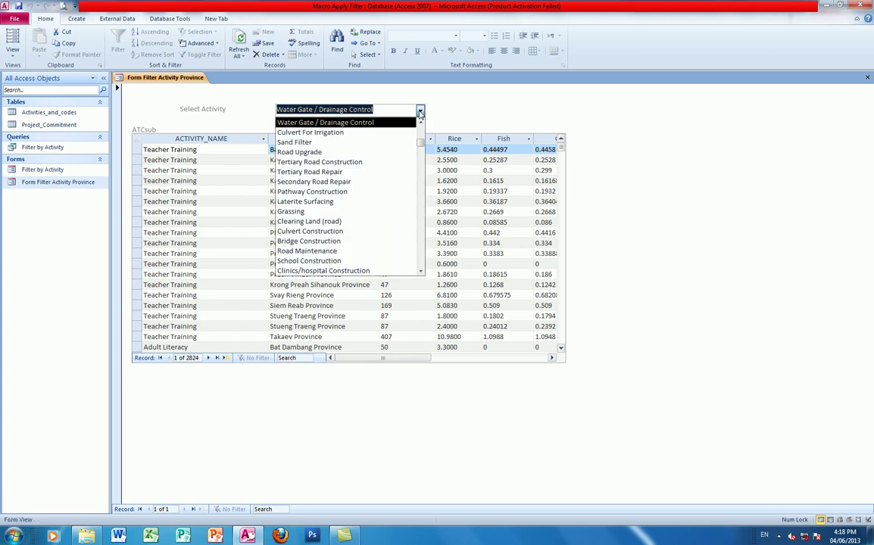
left_click(316, 227)
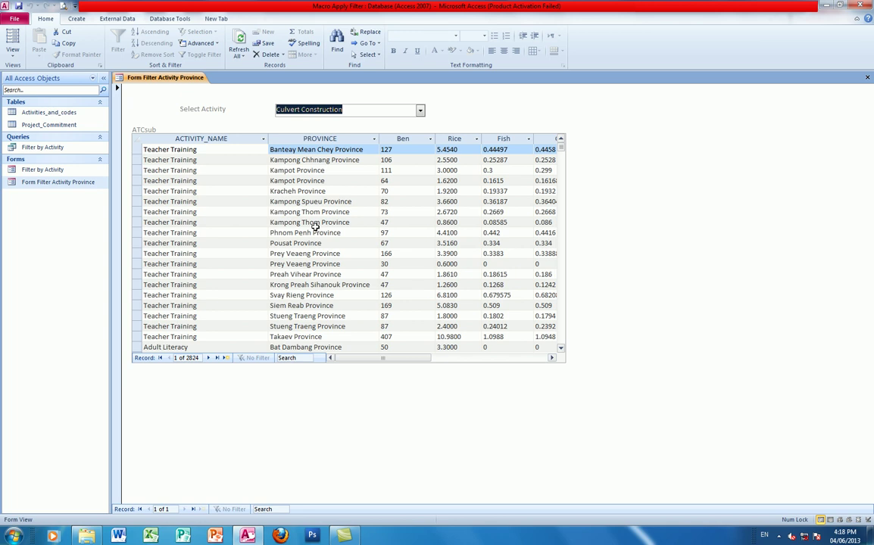
In Design view, open the row source query of the Select Activity combo box in the Query Builder
left_click(13, 45)
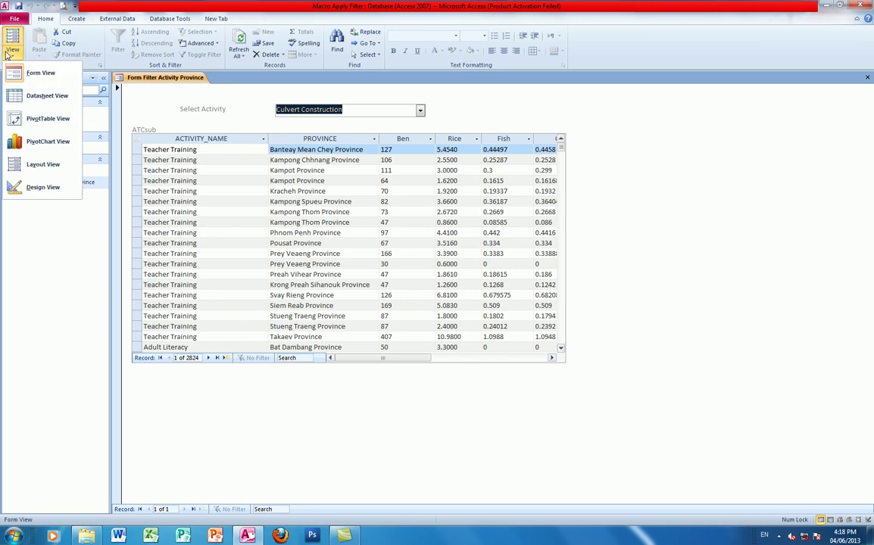
left_click(10, 186)
left_click(326, 134)
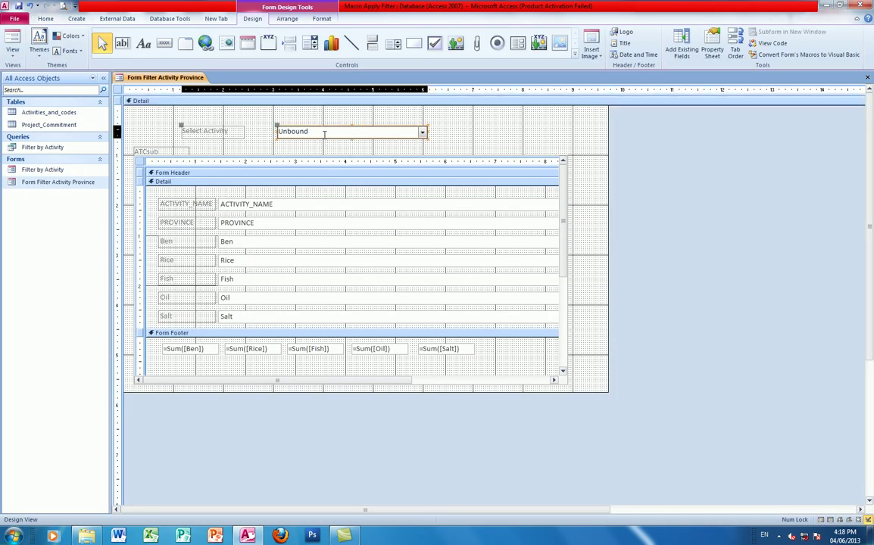
left_click(712, 47)
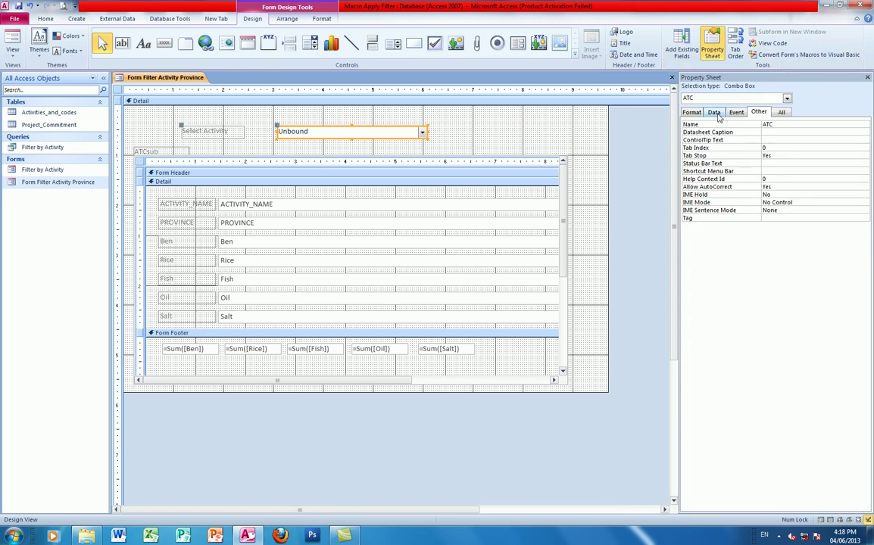
left_click(738, 113)
left_click(714, 112)
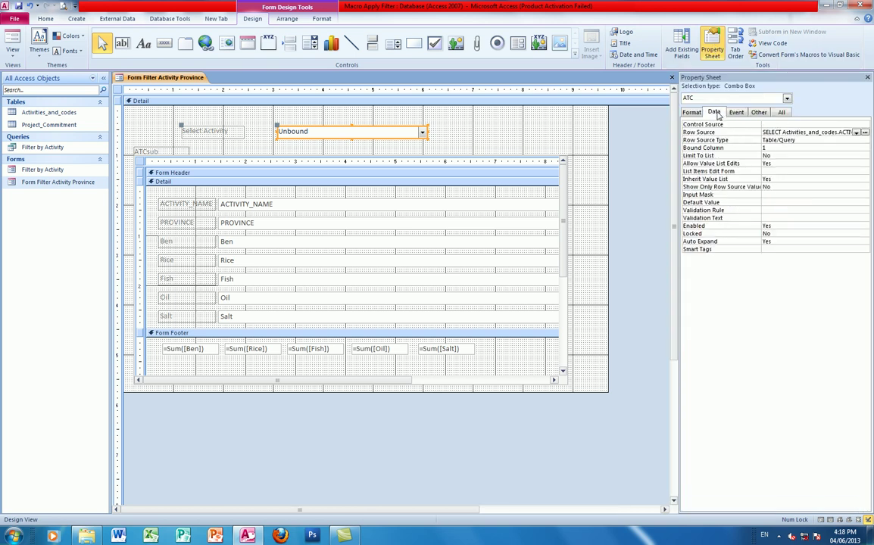
left_click(865, 133)
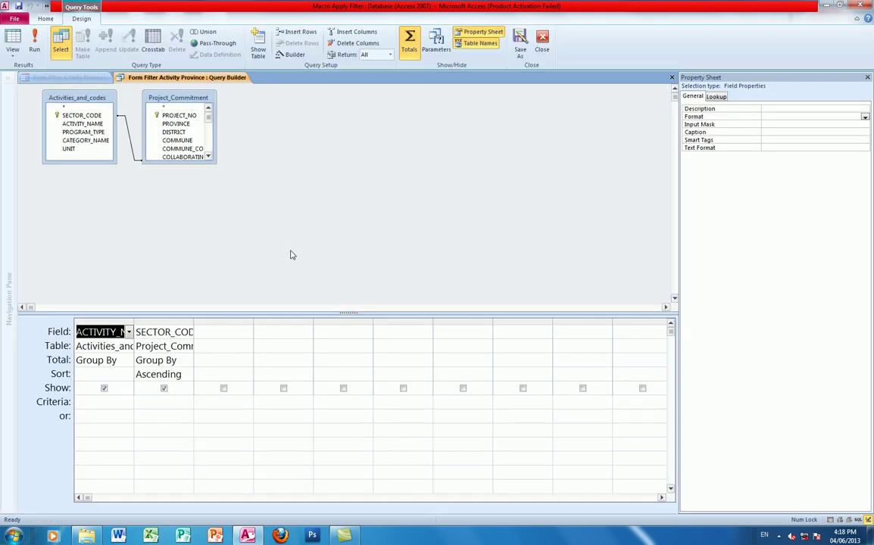
Widen the ACTIVITY_NAME column in the query design grid and toggle the property sheet off and on
left_click(102, 403)
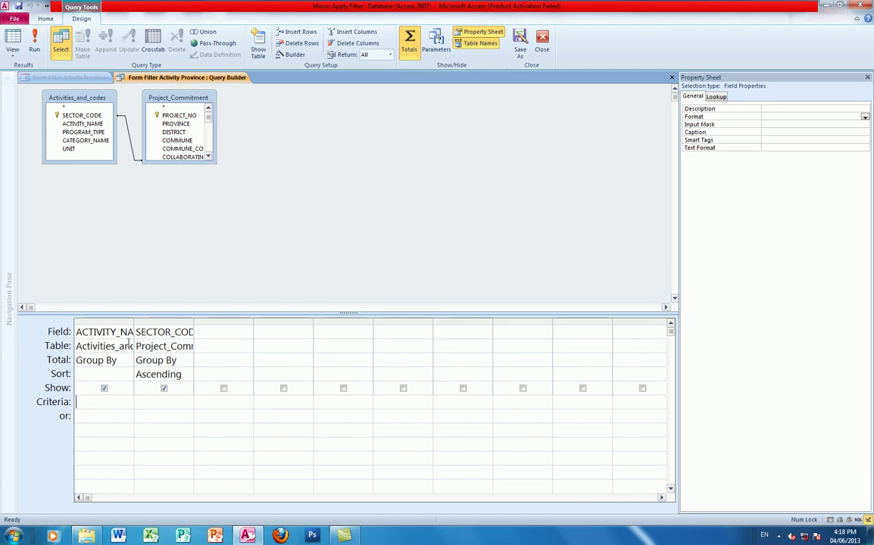
left_click_drag(134, 319, 203, 319)
right_click(164, 336)
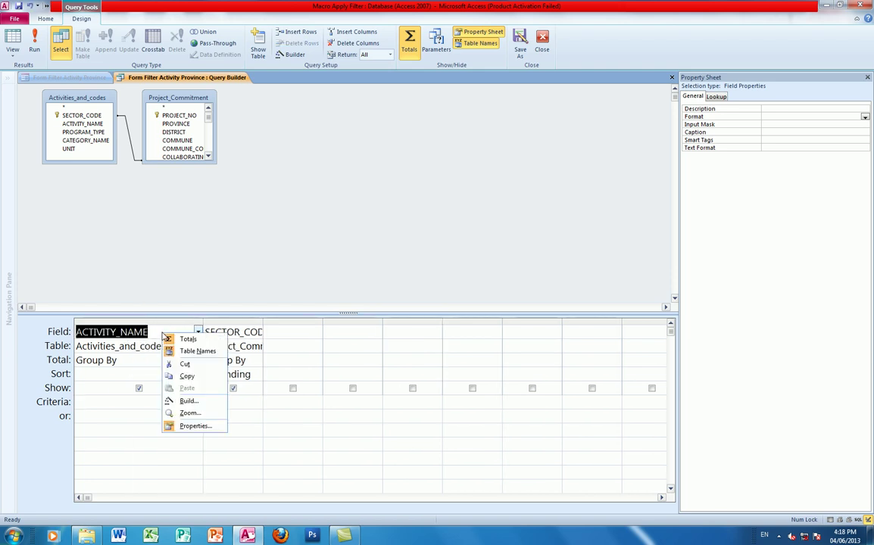
right_click(159, 331)
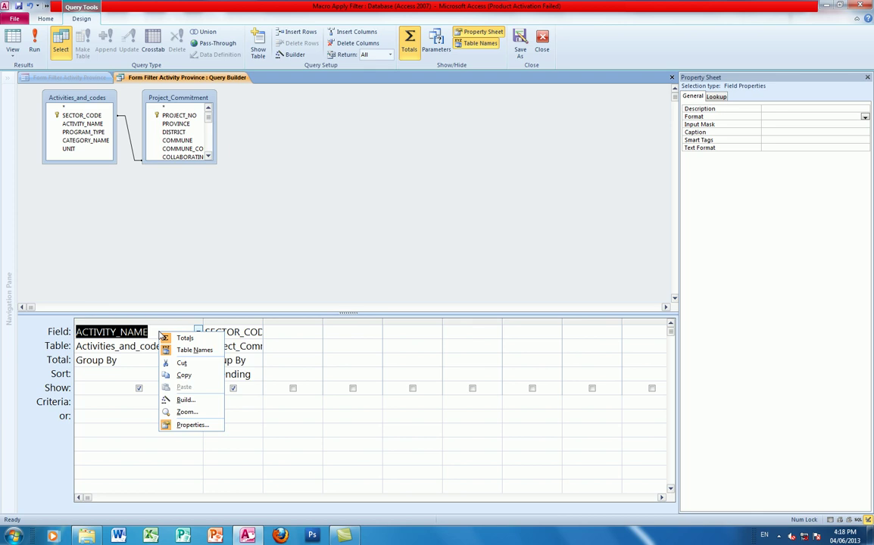
left_click(190, 426)
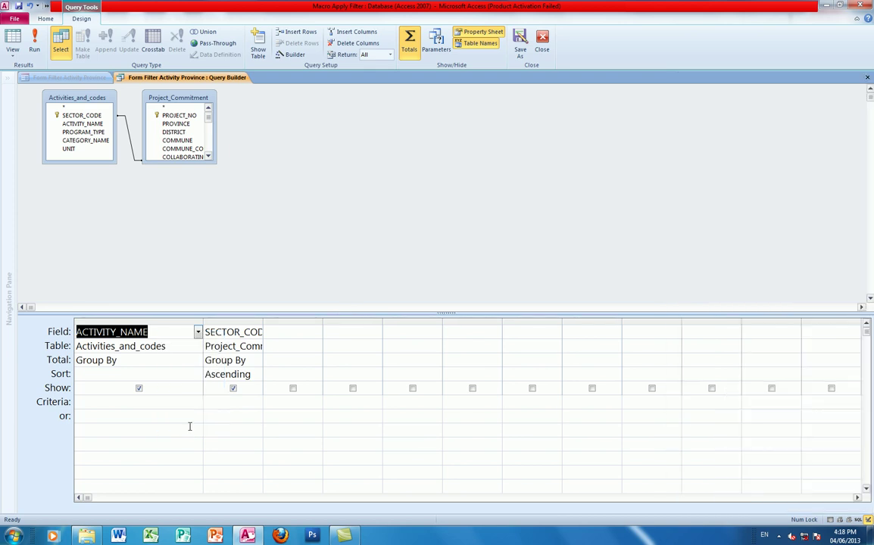
right_click(159, 334)
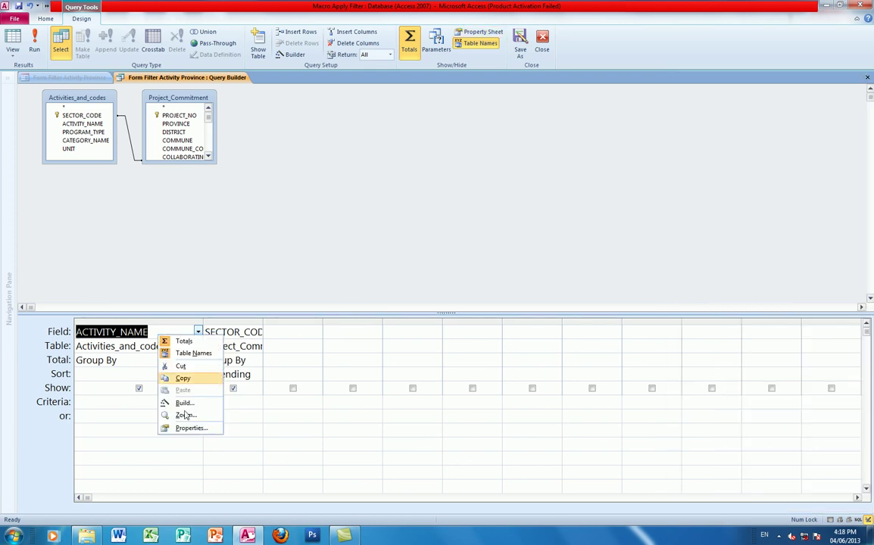
left_click(190, 428)
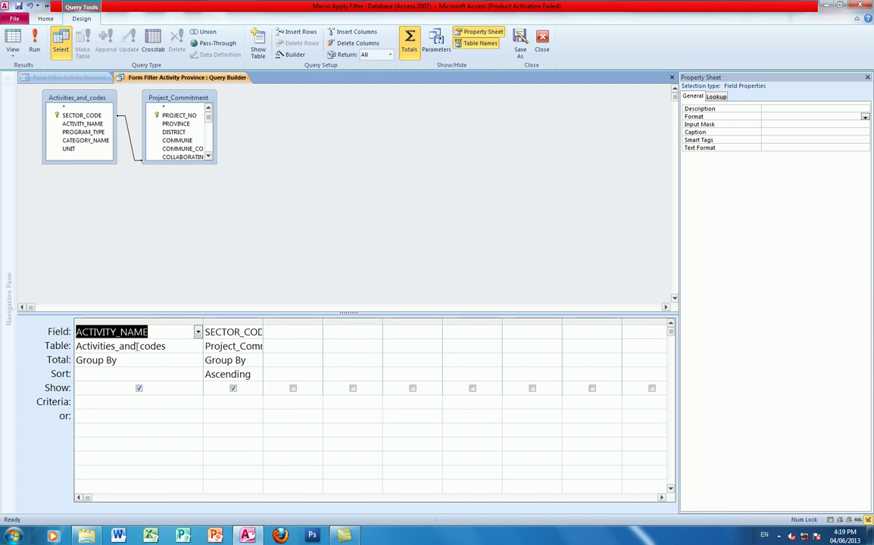
Try to append a reference to the ATC control of Form Filter Activity Province to the ACTIVITY_NAME field using the Expression Builder, keeping the current color scheme
right_click(156, 332)
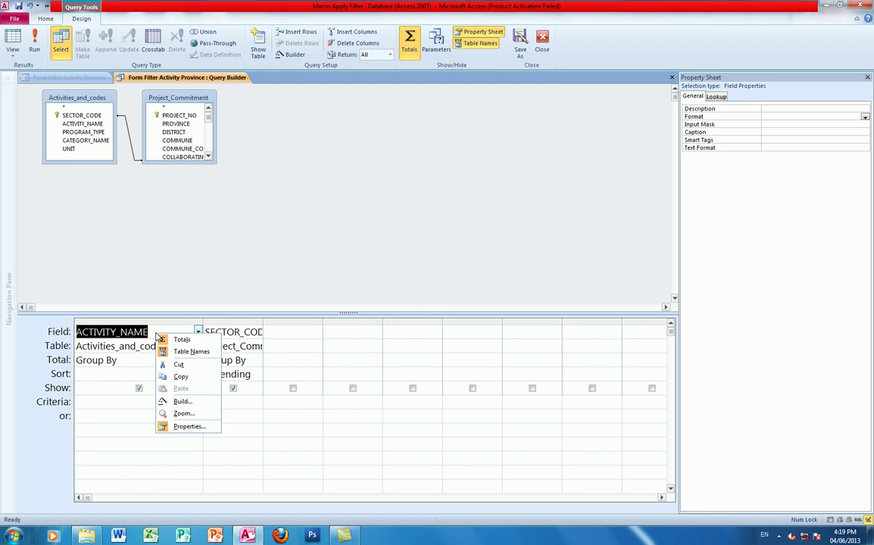
left_click(176, 402)
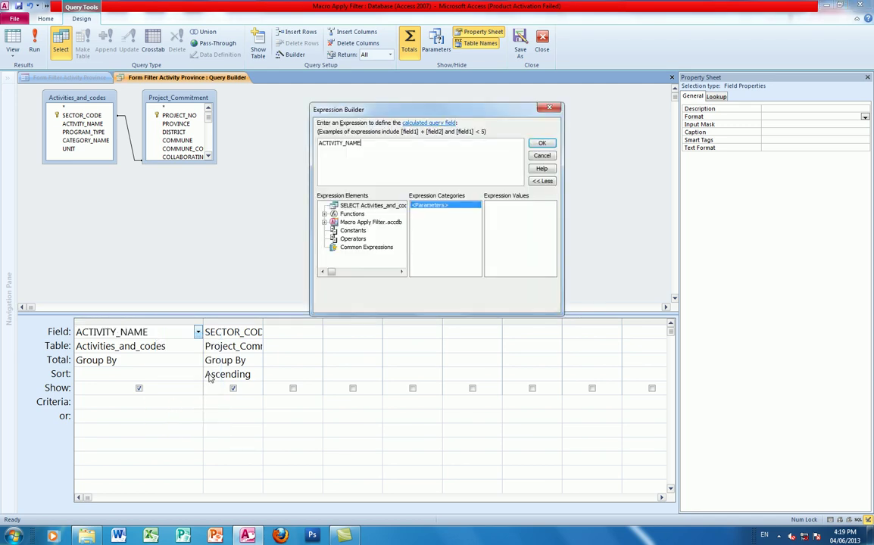
left_click(325, 224)
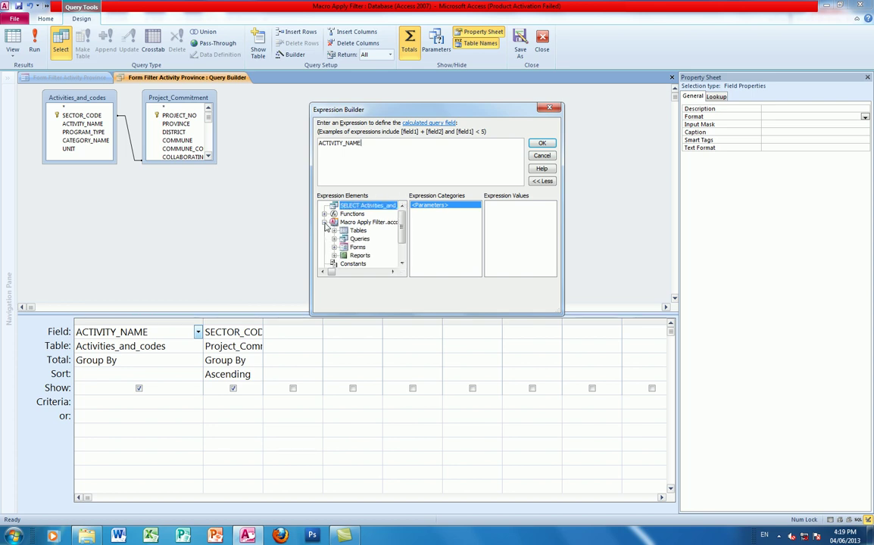
left_click(334, 247)
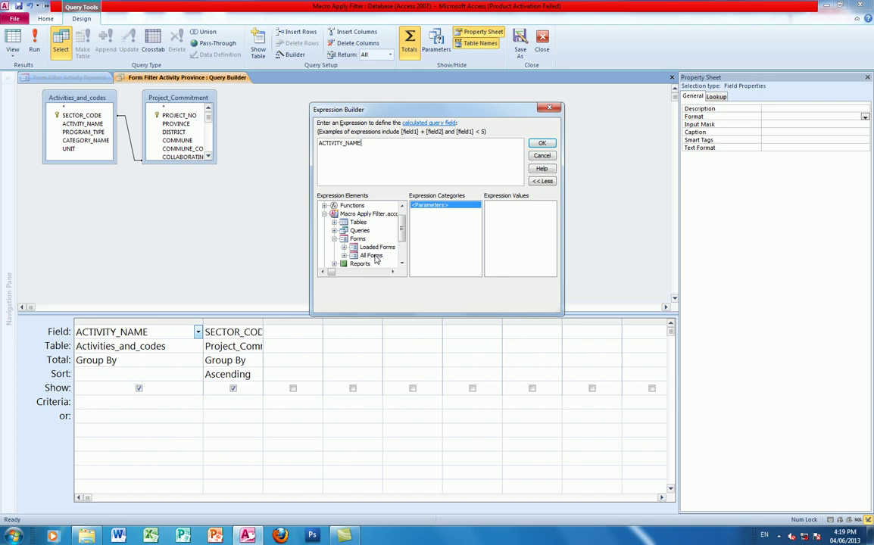
left_click(371, 256)
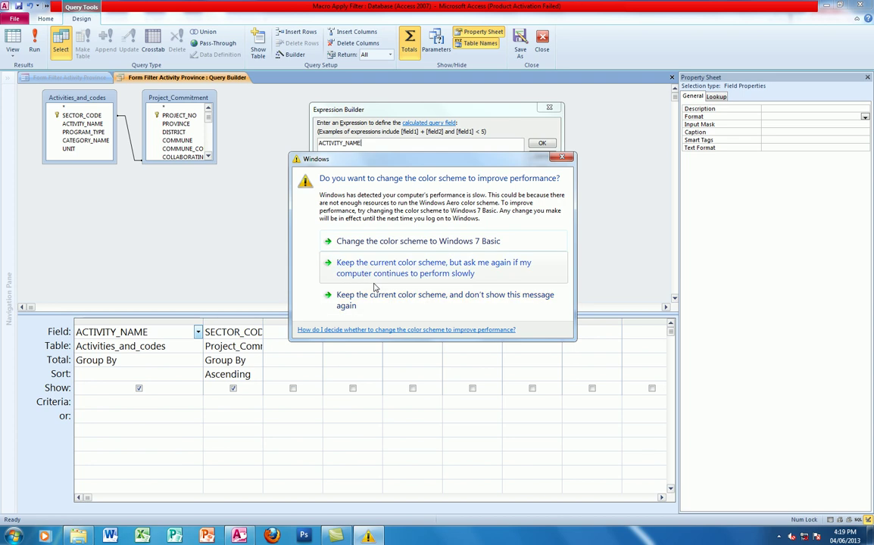
left_click(373, 265)
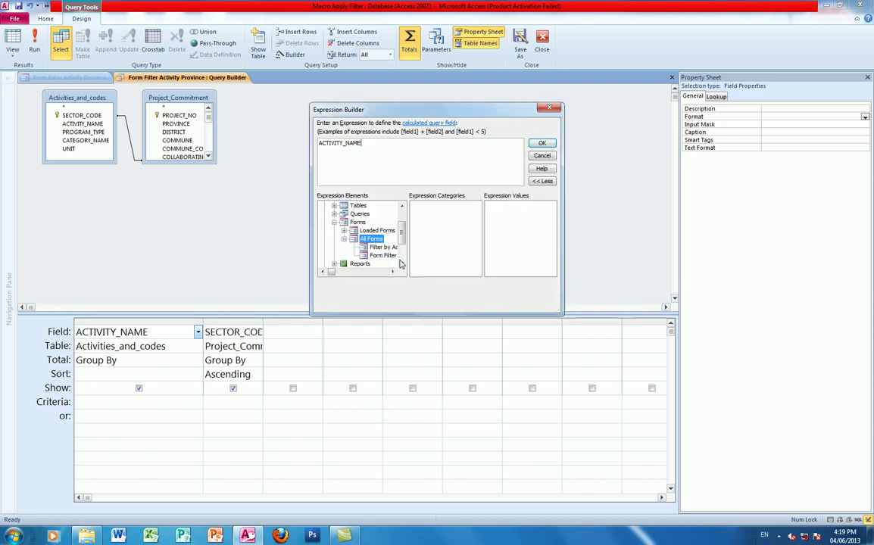
left_click_drag(313, 314, 155, 320)
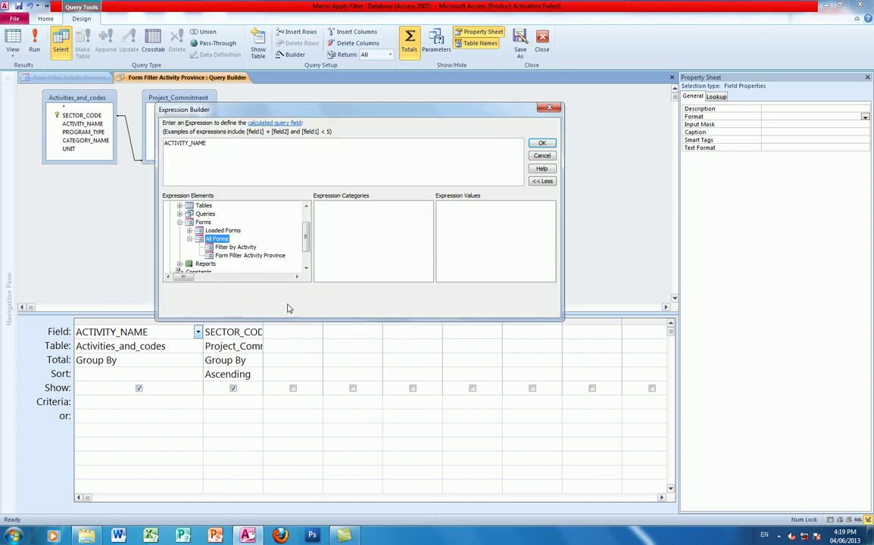
left_click(236, 256)
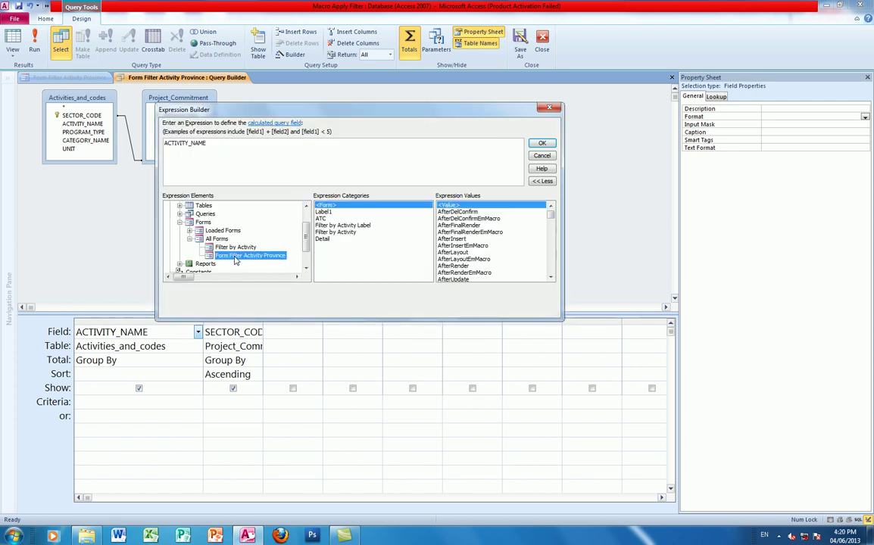
double_click(321, 220)
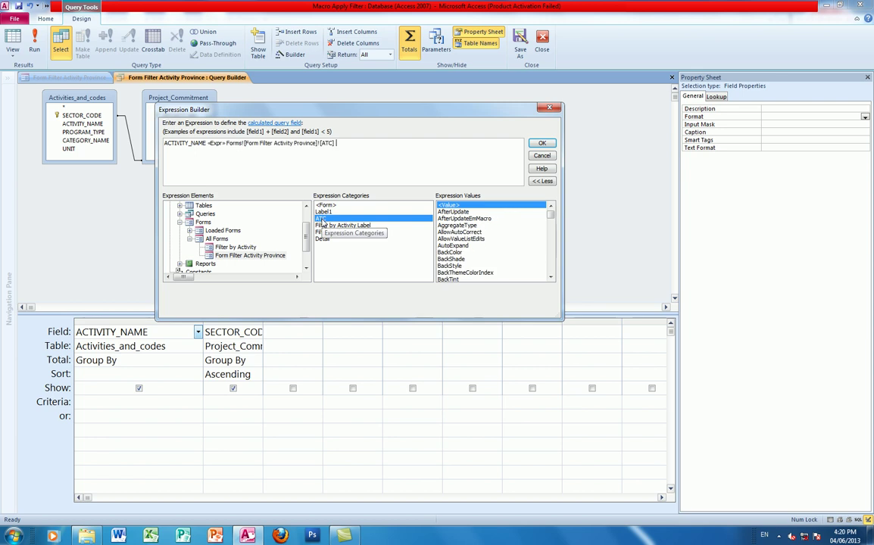
left_click(542, 144)
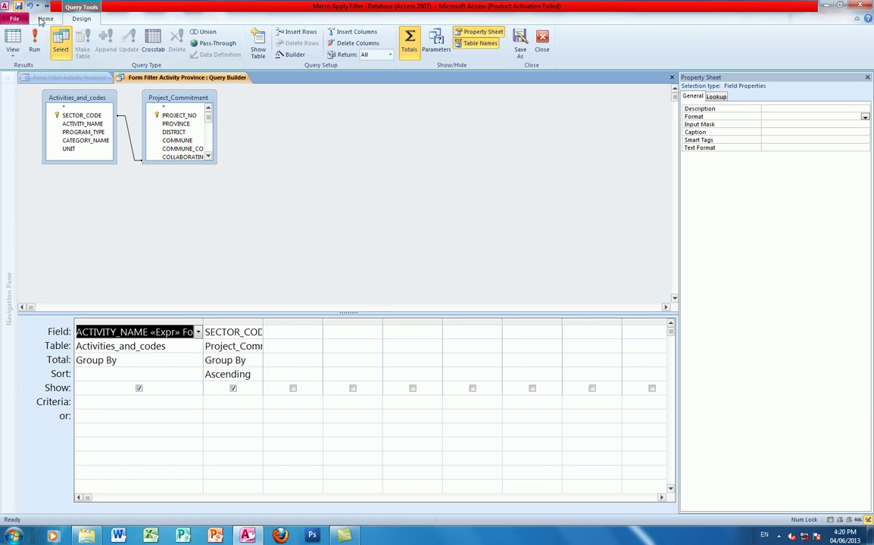
left_click(484, 187)
left_click(432, 296)
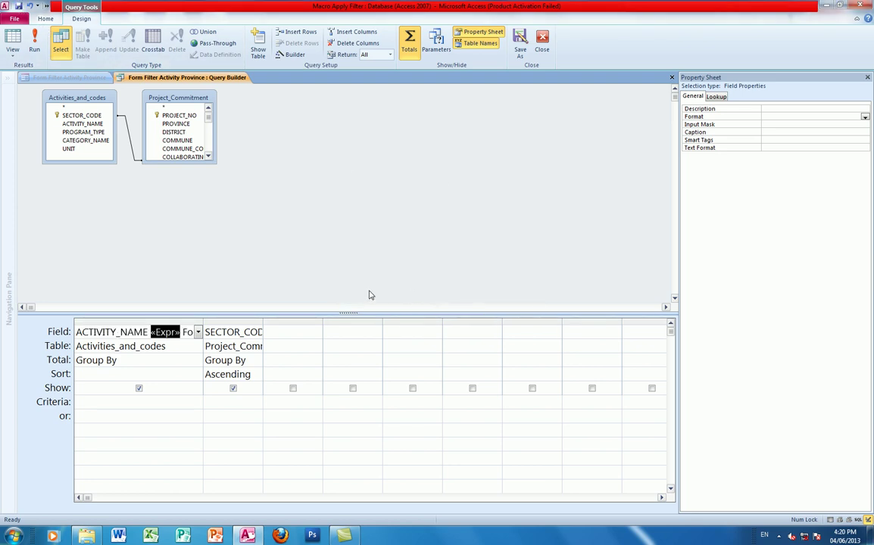
Reduce the ACTIVITY_NAME column's expression to Forms![Form Filter Activity Province]![ATC] in the Expression Builder
right_click(176, 335)
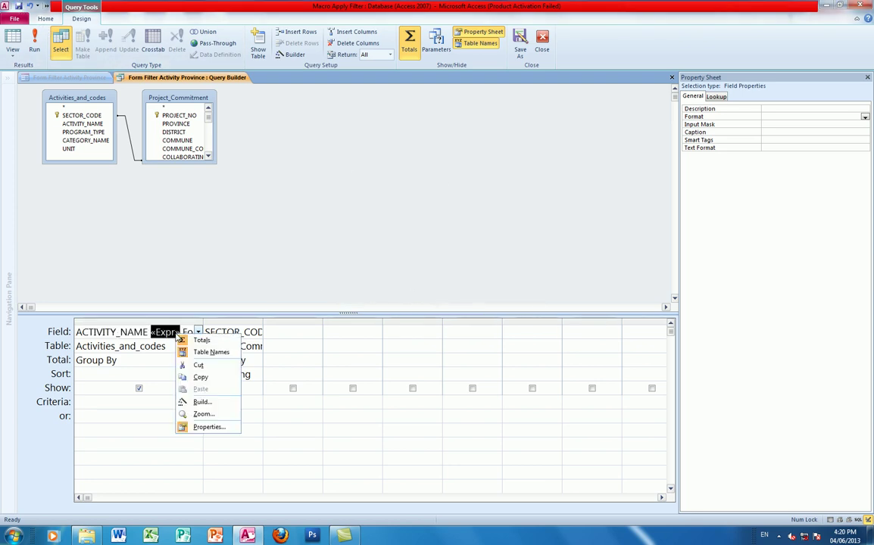
left_click(209, 401)
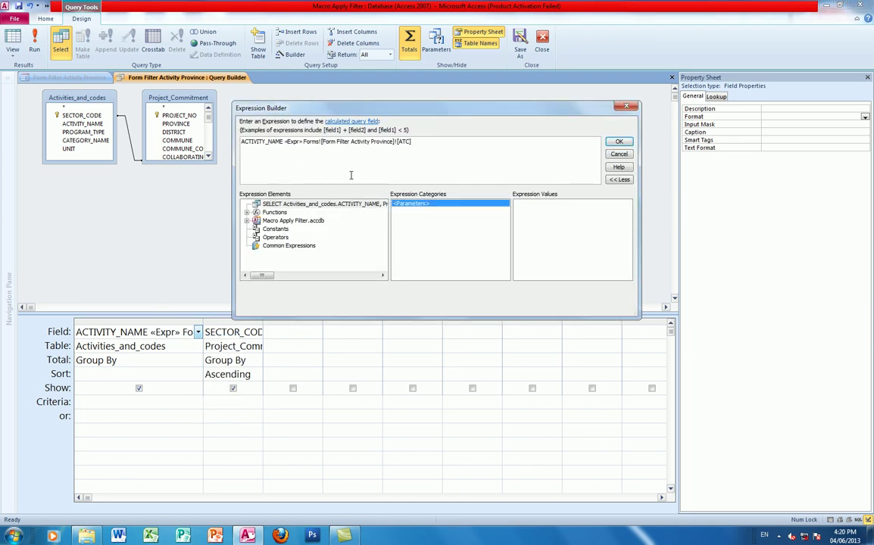
key("ctrl+shift+Right")
key("ctrl+shift+Right")
key("ctrl+shift+Right")
type("[Forms]")
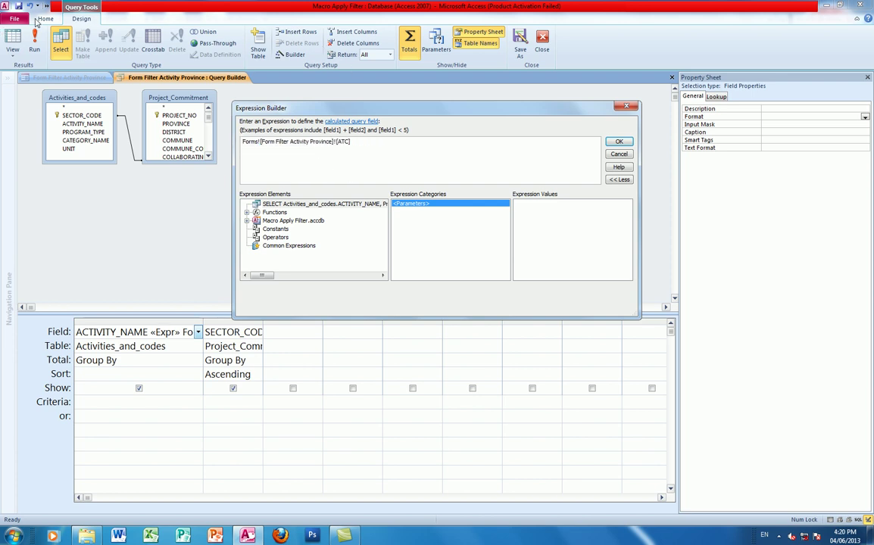
left_click(619, 141)
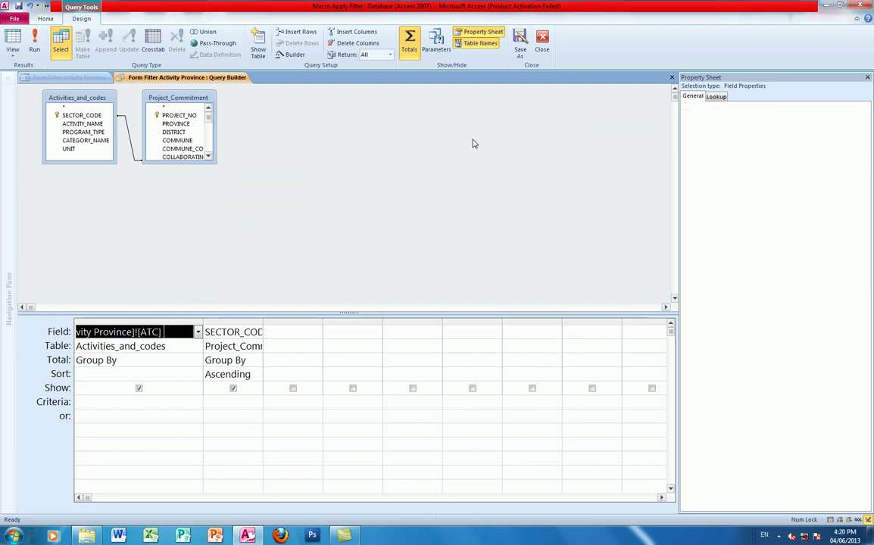
Run the combo box's row source query and close the Query Builder, keeping the changes
left_click(36, 43)
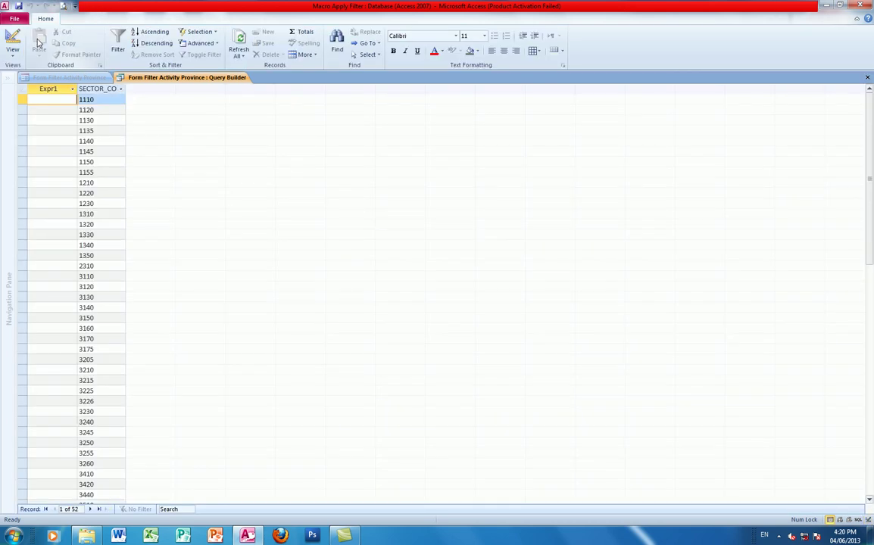
left_click(867, 78)
Preview the form in Form view and check the entries offered in the Select Activity list
left_click(12, 55)
left_click(15, 84)
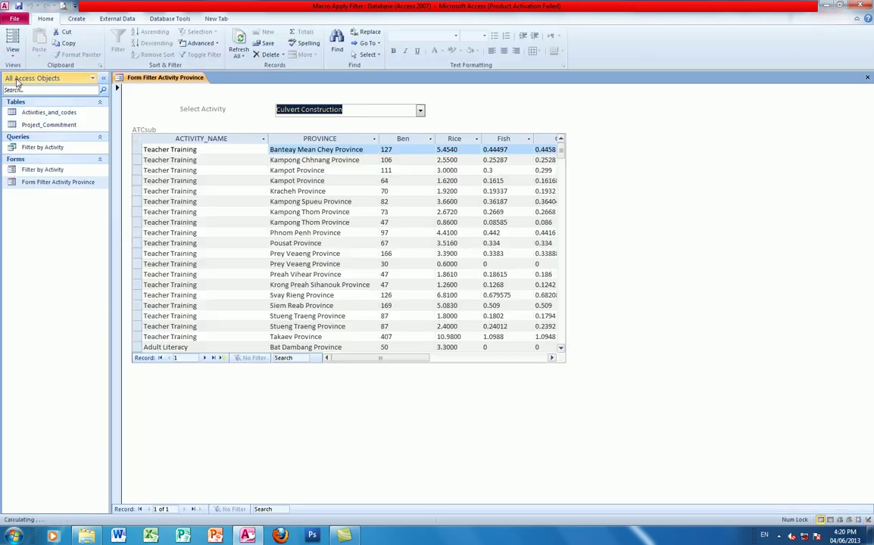
left_click(420, 110)
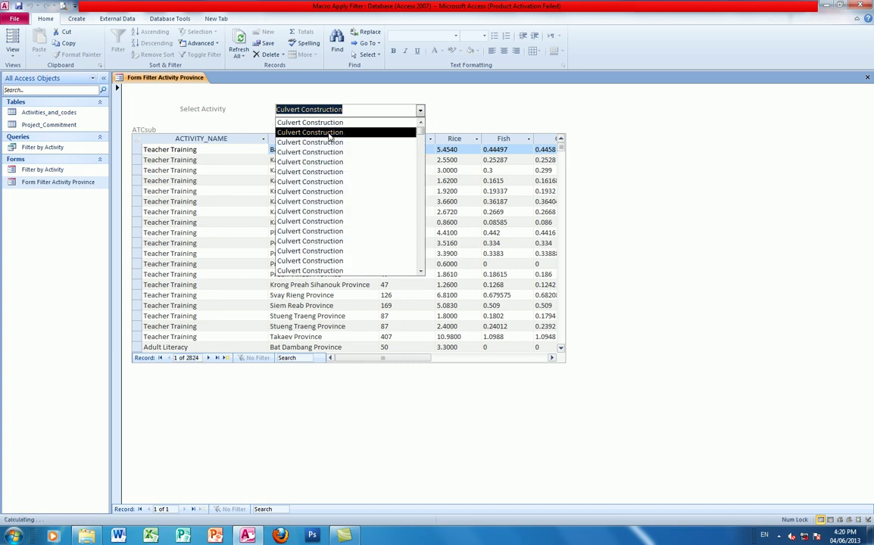
scroll(351, 203, "down", 1)
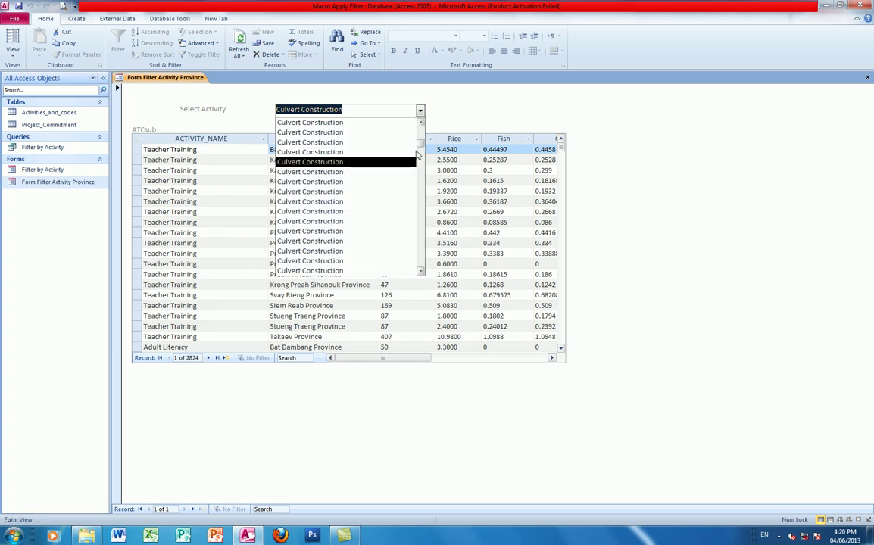
left_click_drag(421, 148, 418, 113)
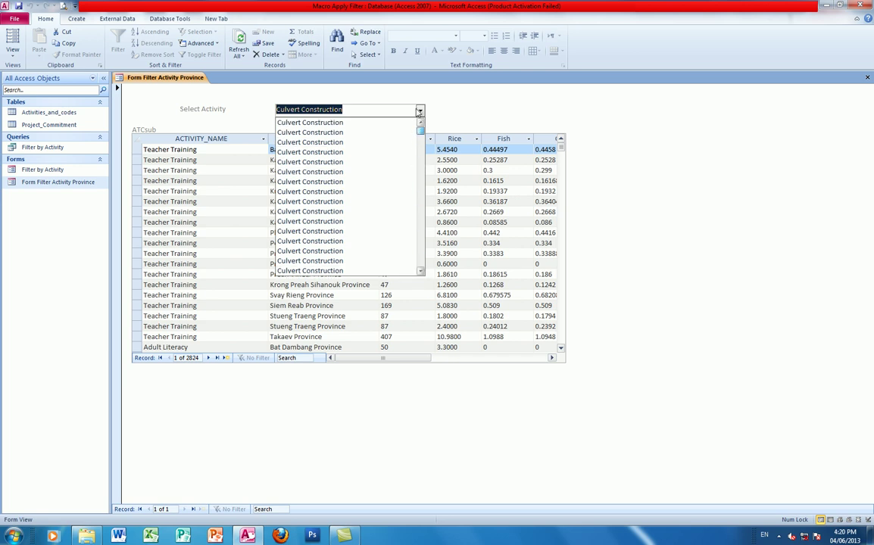
Pick Culvert Construction in Select Activity and look through the remaining entries further down its list
left_click(305, 127)
left_click(418, 110)
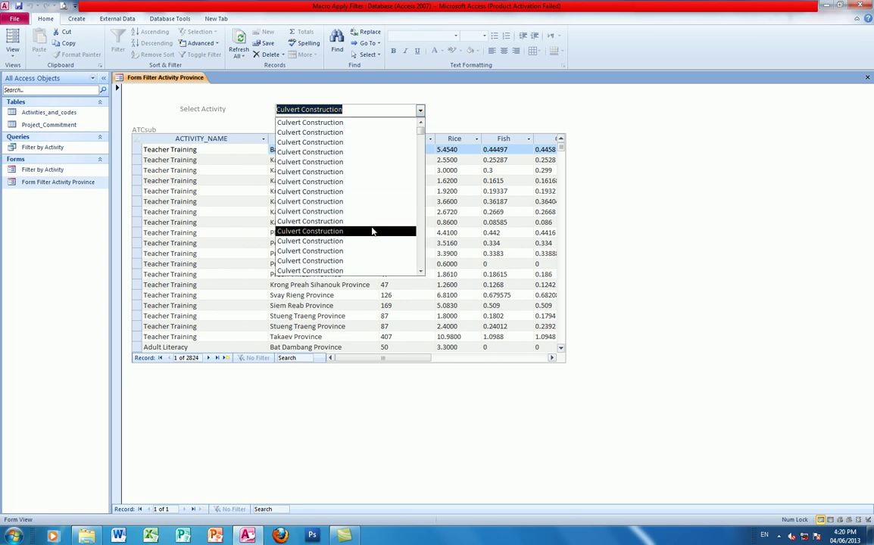
left_click_drag(420, 130, 419, 221)
Delete the Expr1 expression column from the ATC combo box's row source query in Design view
left_click(12, 51)
left_click(22, 170)
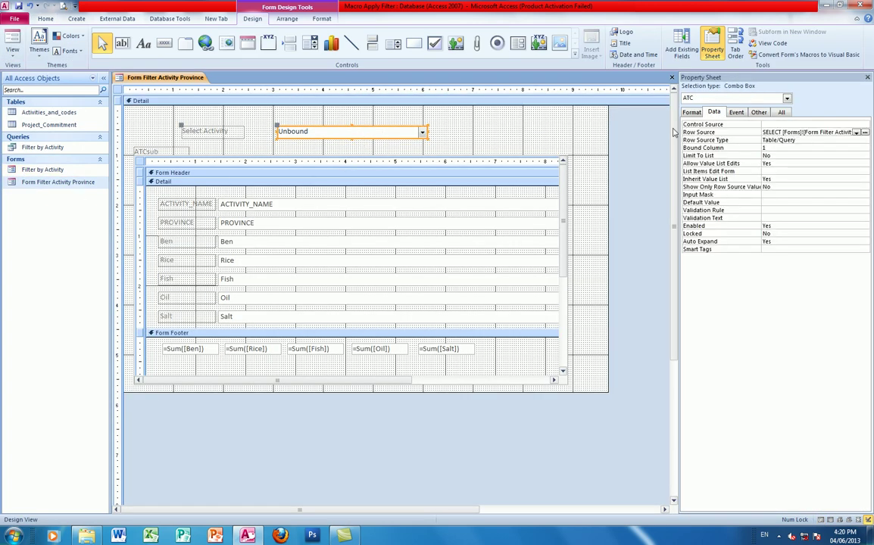
left_click(865, 133)
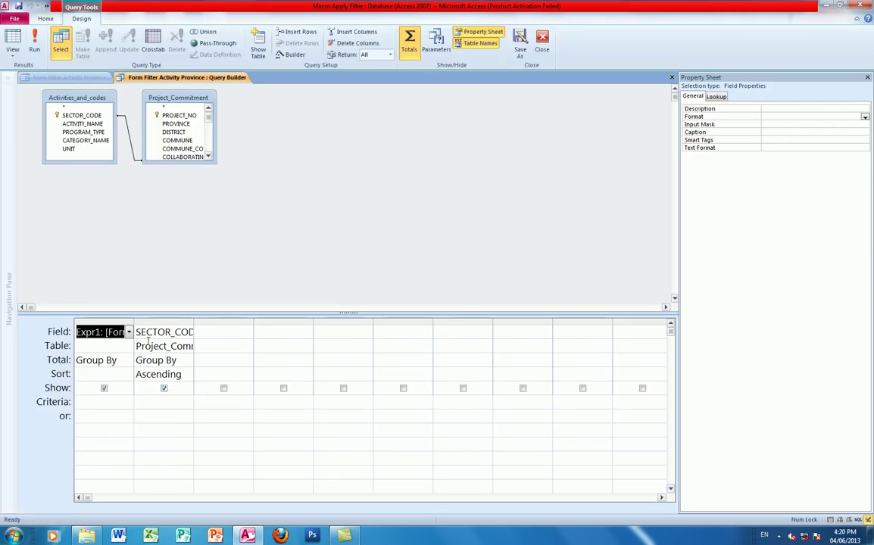
left_click_drag(133, 322, 204, 320)
left_click(135, 321)
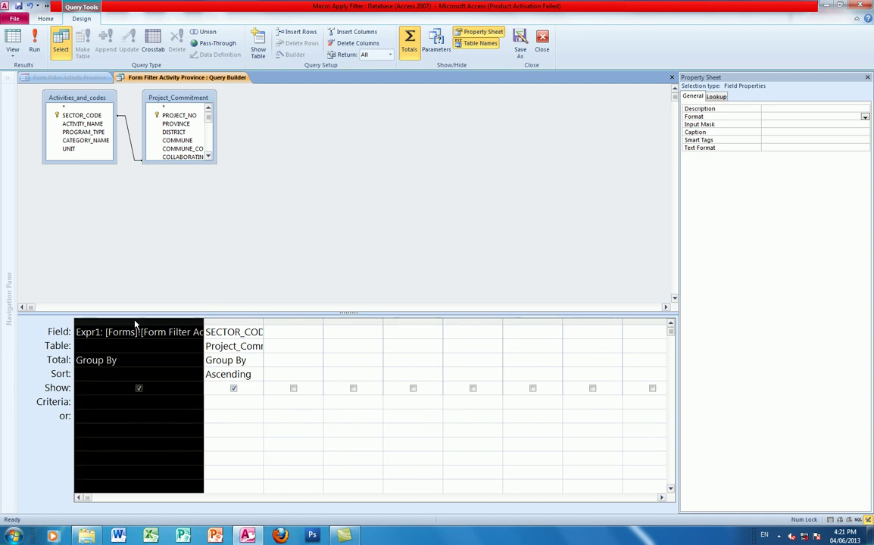
key("Delete")
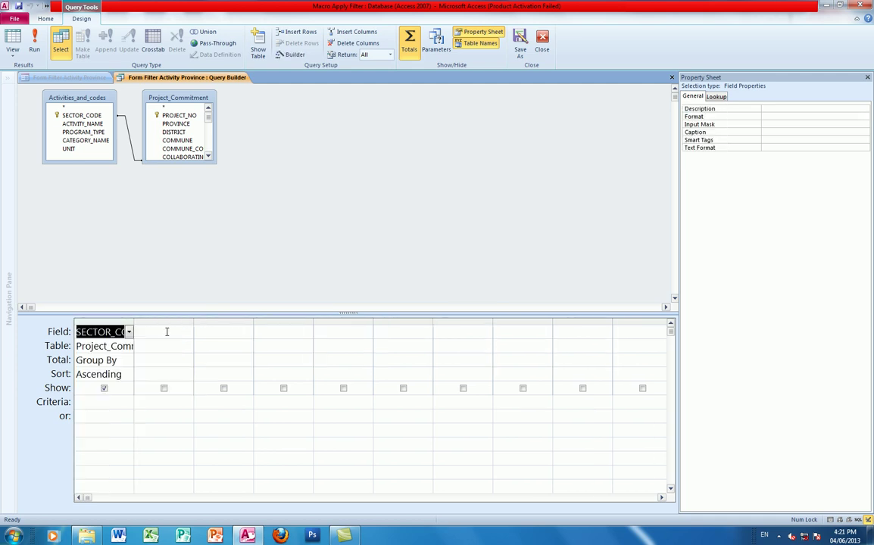
Add ACTIVITY_NAME from Activities_and_codes ahead of the SECTOR_CODE column, then save and close the row source query
left_click(164, 332)
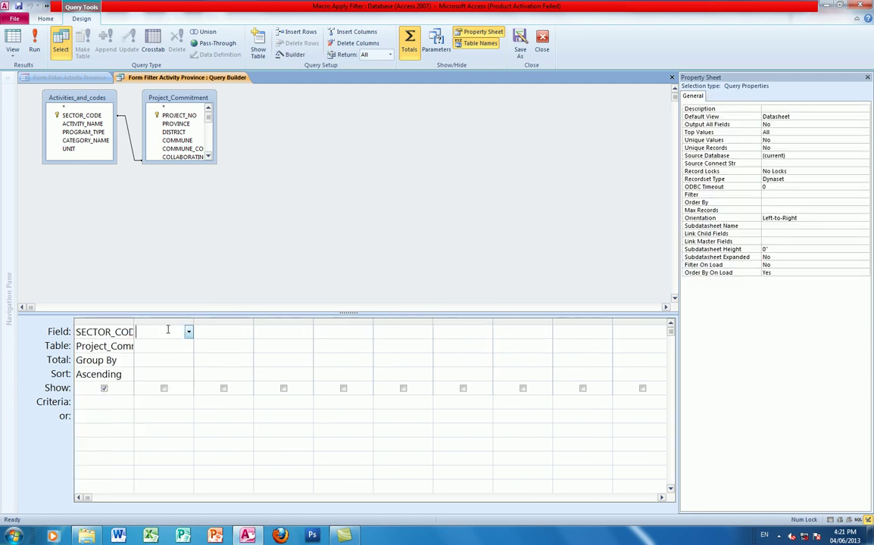
double_click(79, 124)
left_click(163, 320)
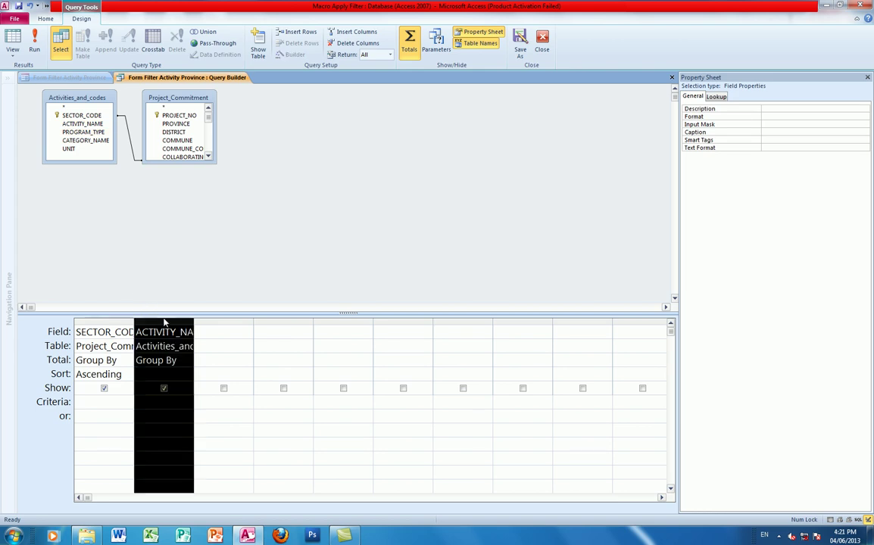
left_click_drag(151, 326, 70, 328)
left_click(187, 375)
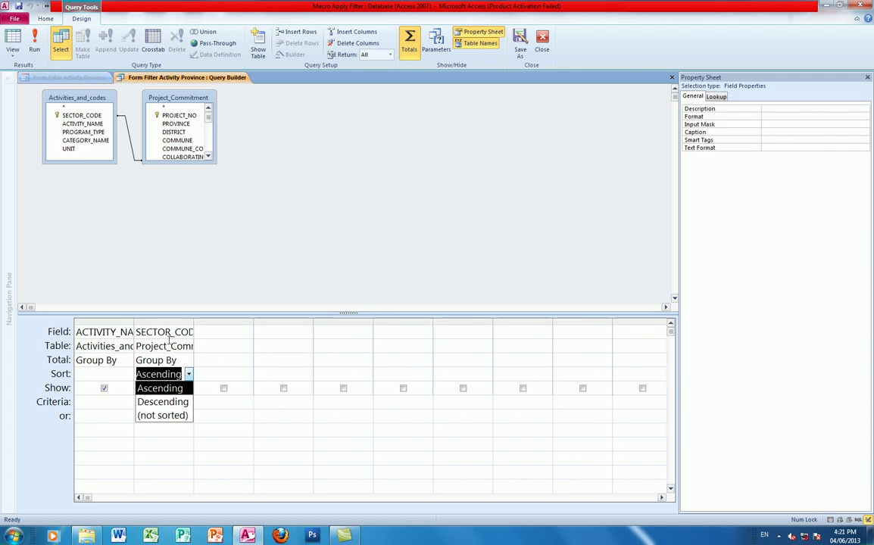
left_click(19, 6)
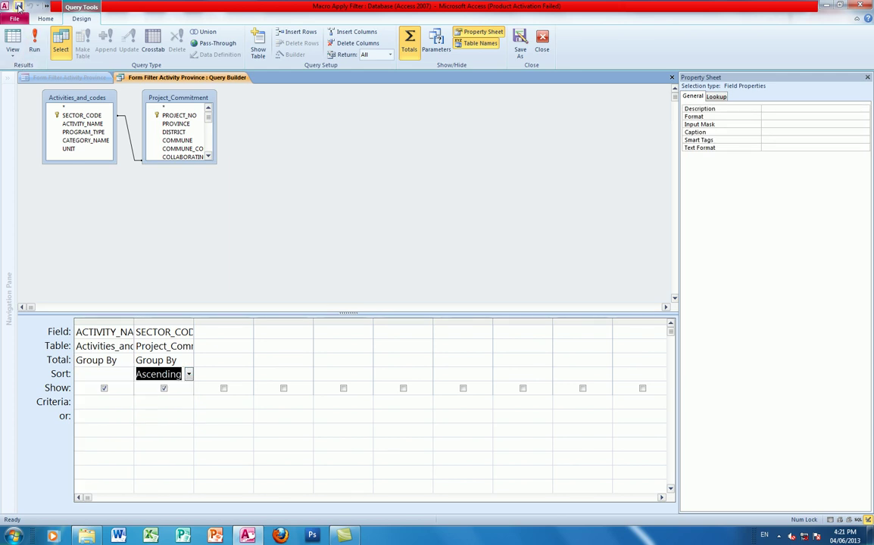
left_click(672, 77)
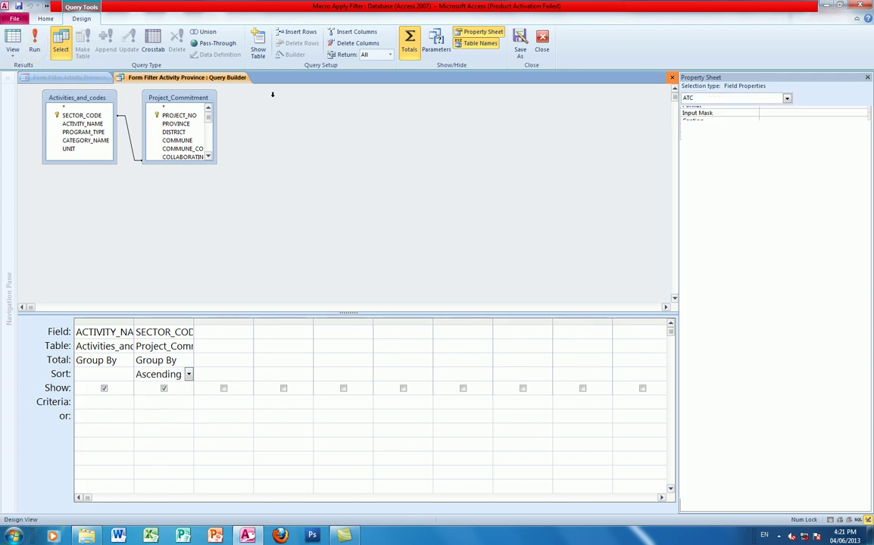
Test the combo box in Form view by selecting Clinics/hospital Construction as the activity
left_click(13, 57)
left_click(40, 67)
left_click(418, 110)
left_click(364, 155)
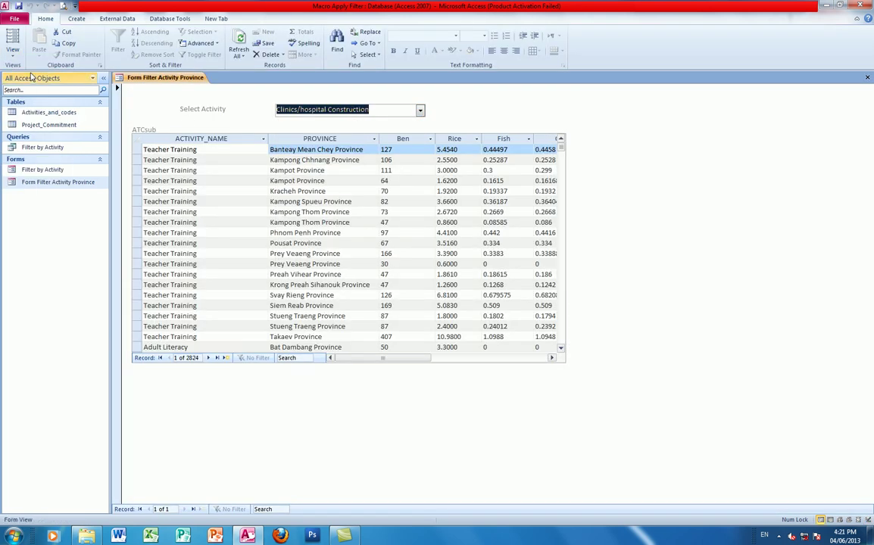
Open the ATC combo box's row source query from Design view and widen its ACTIVITY_NAME column
left_click(12, 57)
left_click(30, 185)
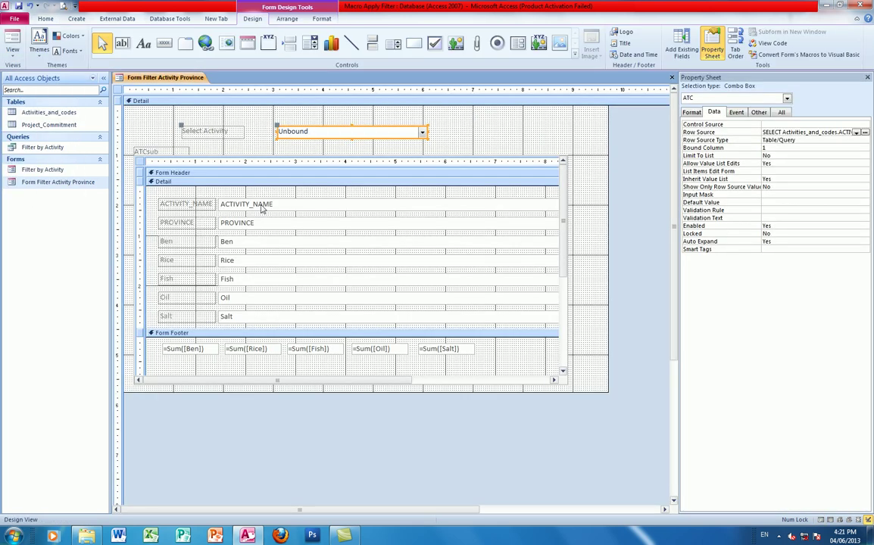
left_click(864, 133)
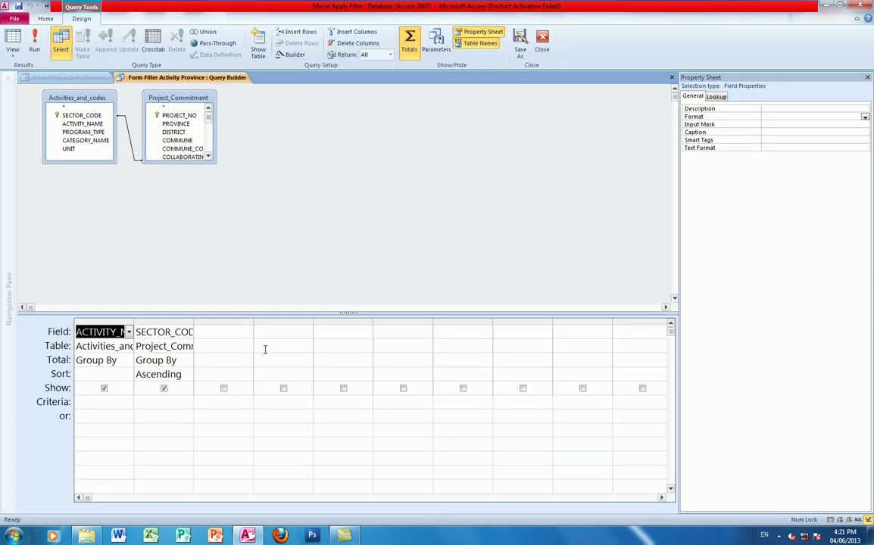
left_click_drag(134, 321, 159, 321)
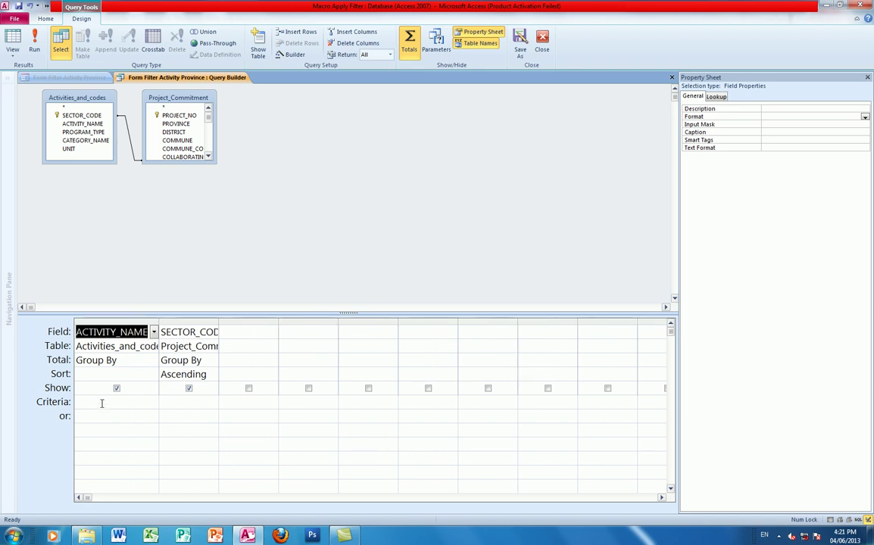
Set the ACTIVITY_NAME criteria to [Forms]![Form Filter Activity Province]![ATC] using the Expression Builder
left_click(100, 403)
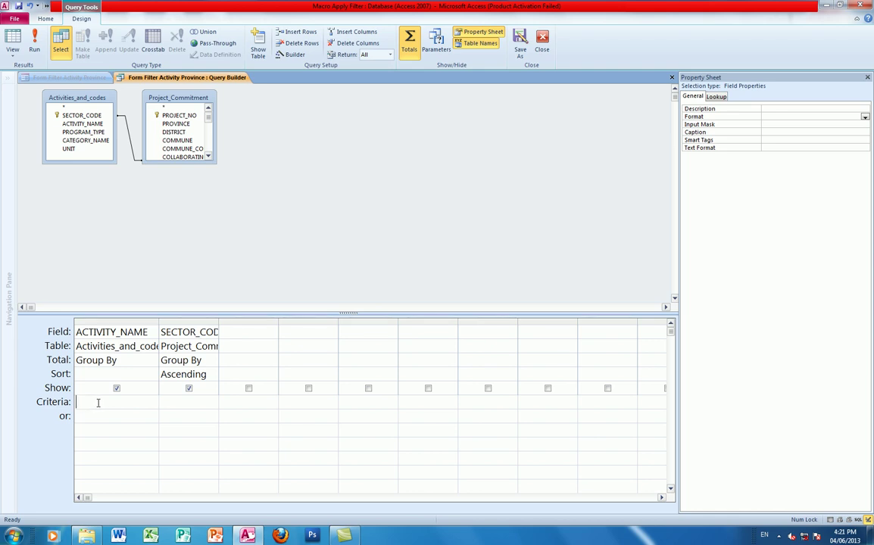
right_click(98, 403)
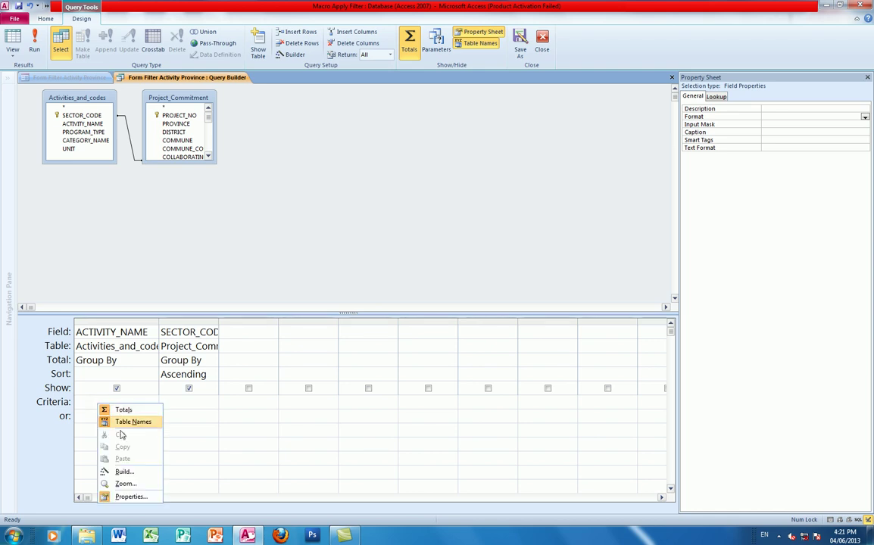
left_click(125, 474)
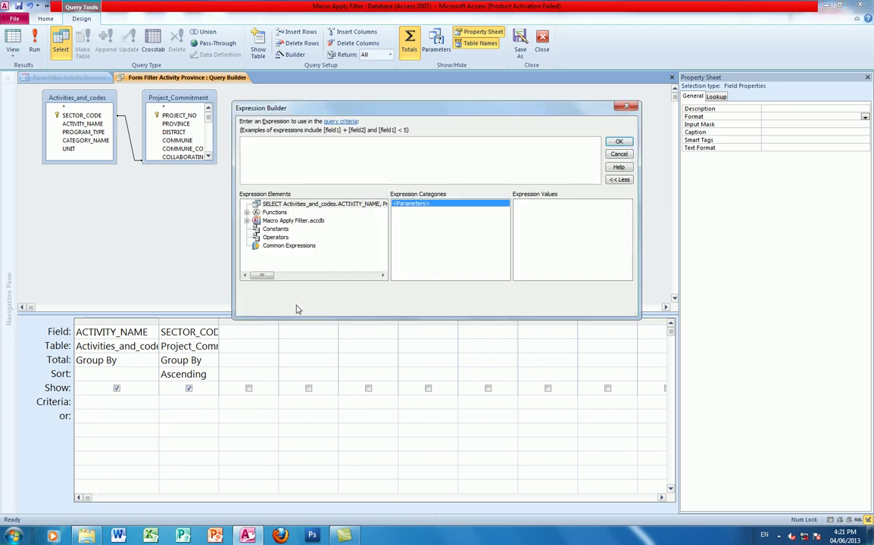
left_click(247, 221)
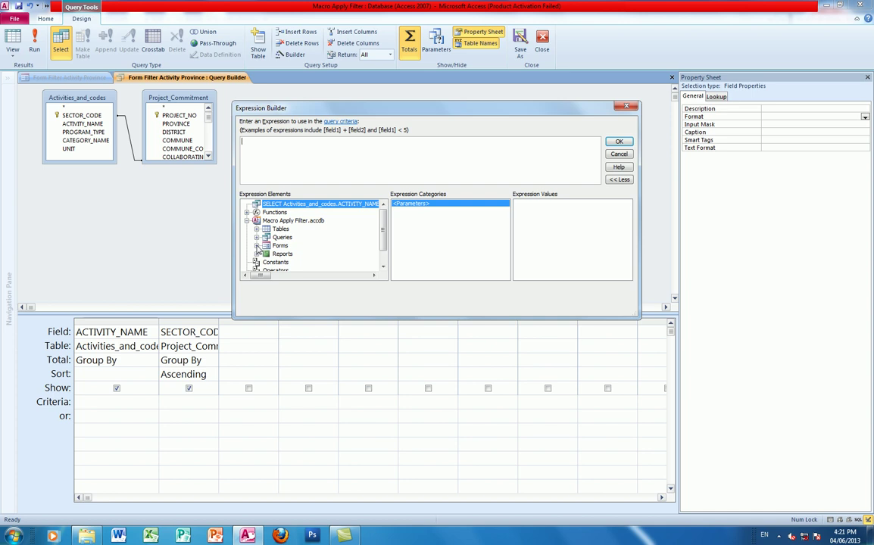
left_click(257, 245)
double_click(293, 262)
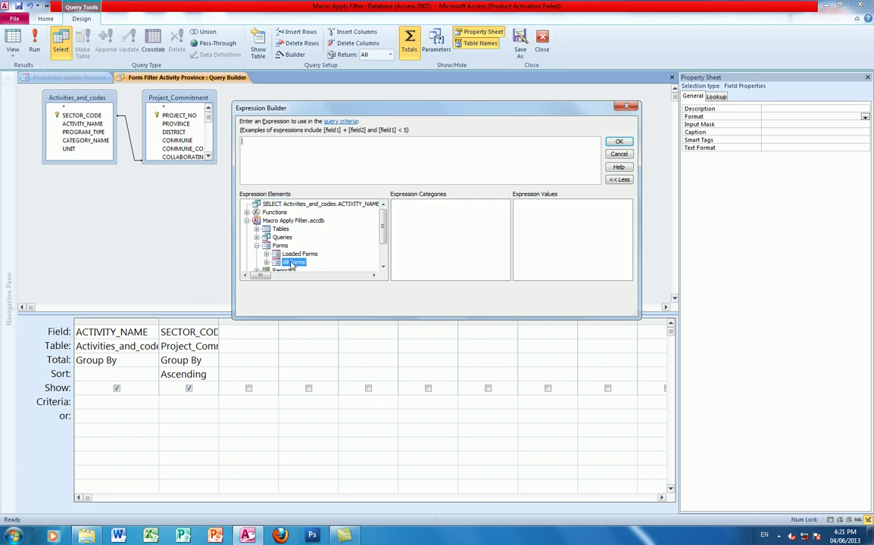
left_click(313, 263)
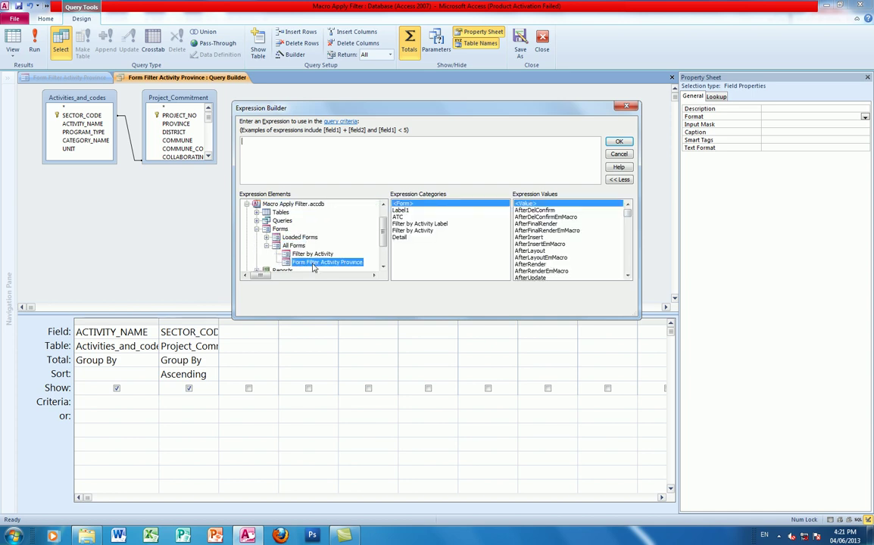
double_click(398, 218)
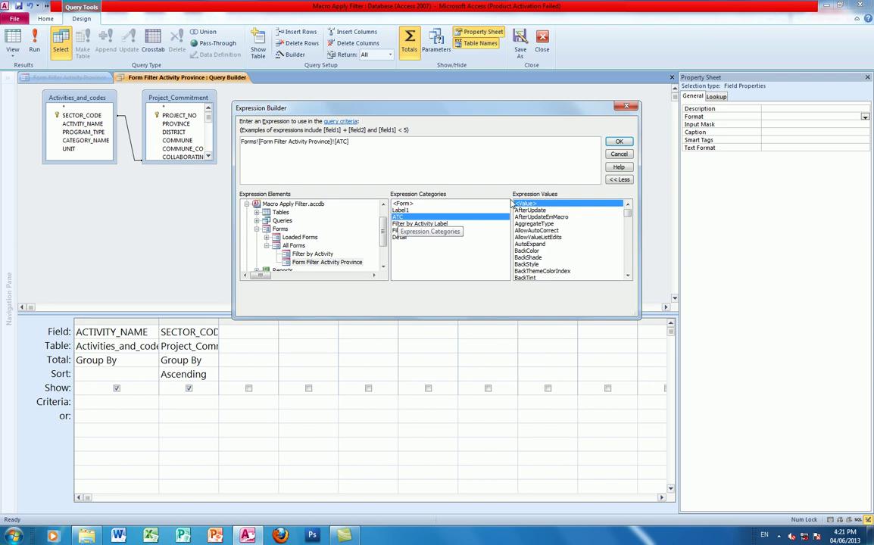
left_click(619, 143)
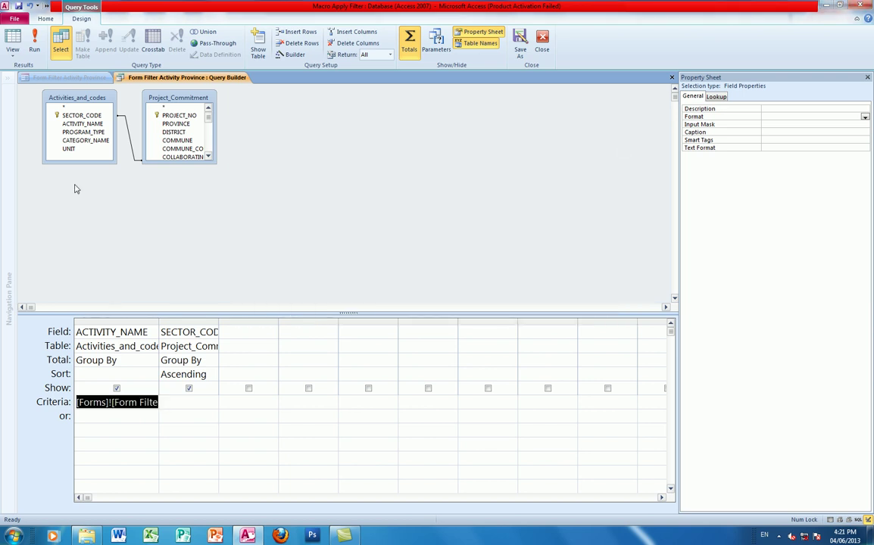
Close the Query Builder, keeping the new ACTIVITY_NAME criteria in the combo box's row source
left_click(11, 60)
left_click(612, 132)
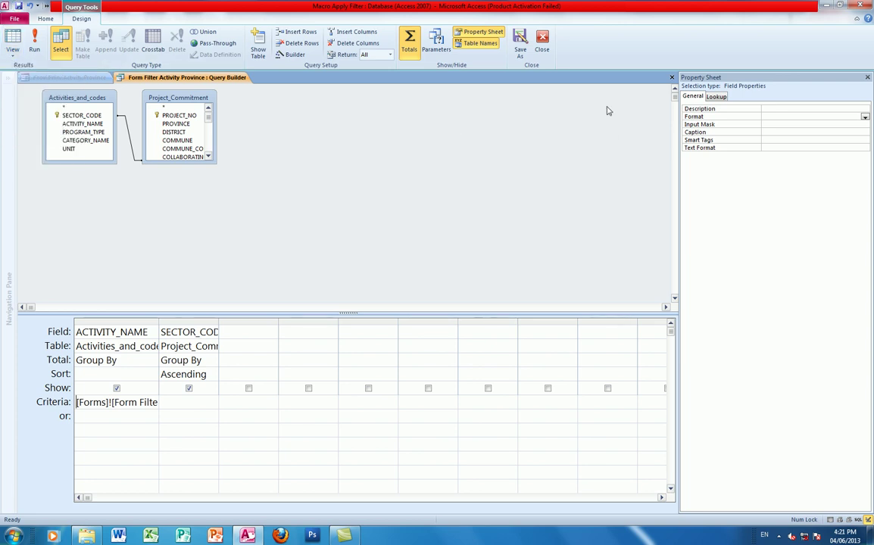
left_click(542, 44)
Switch to Form view and check which activities the Select Activity list offers with the criteria applied
left_click(12, 52)
left_click(15, 68)
left_click(419, 112)
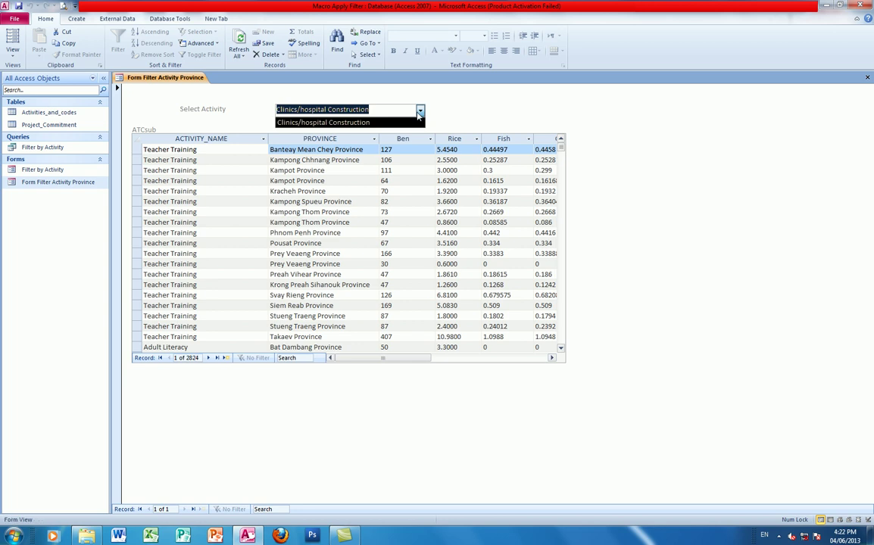
left_click(420, 112)
left_click(420, 112)
left_click(420, 112)
left_click(420, 112)
left_click(420, 112)
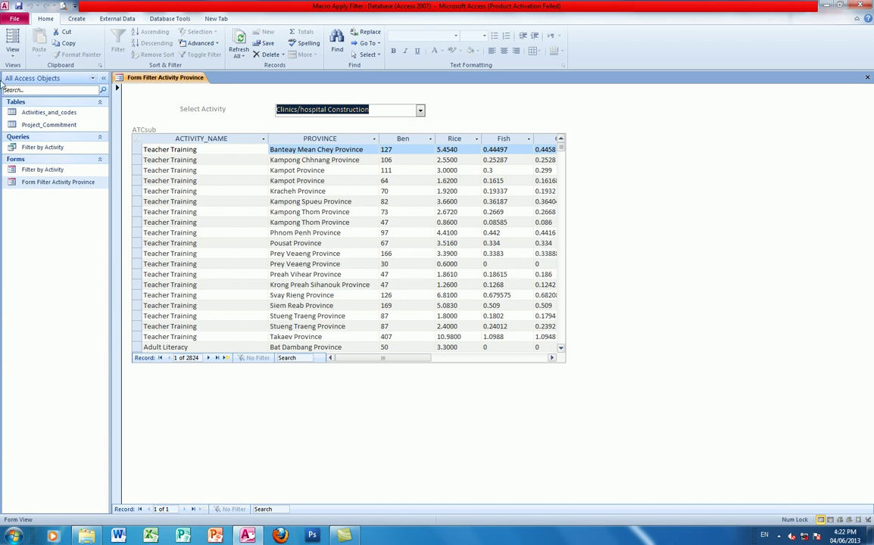
Reopen the ATC row source query, widen the ACTIVITY_NAME column to review its full criteria expression, and close the query
left_click(13, 53)
left_click(39, 189)
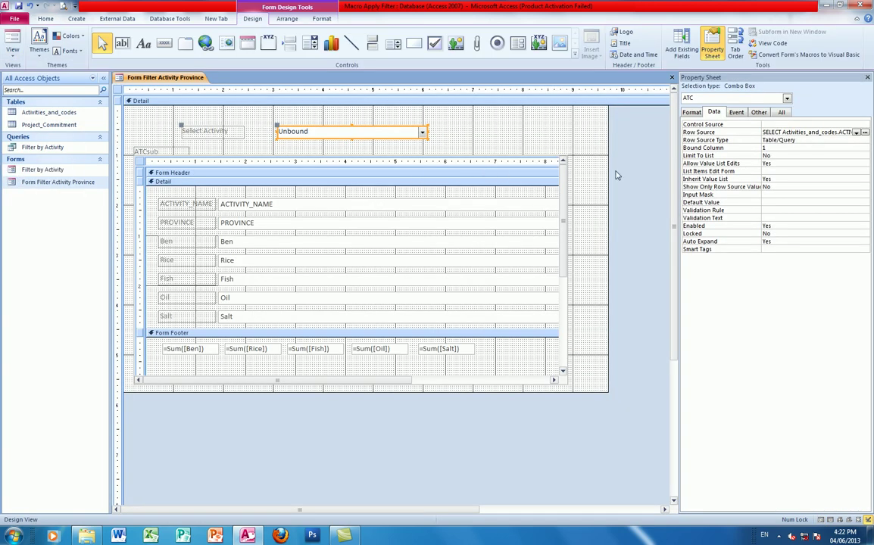
left_click(866, 133)
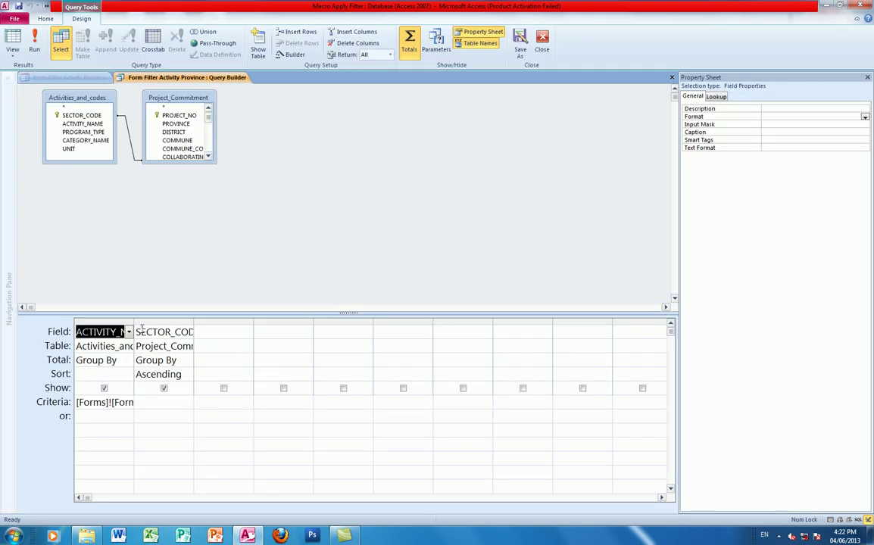
left_click_drag(133, 318, 325, 319)
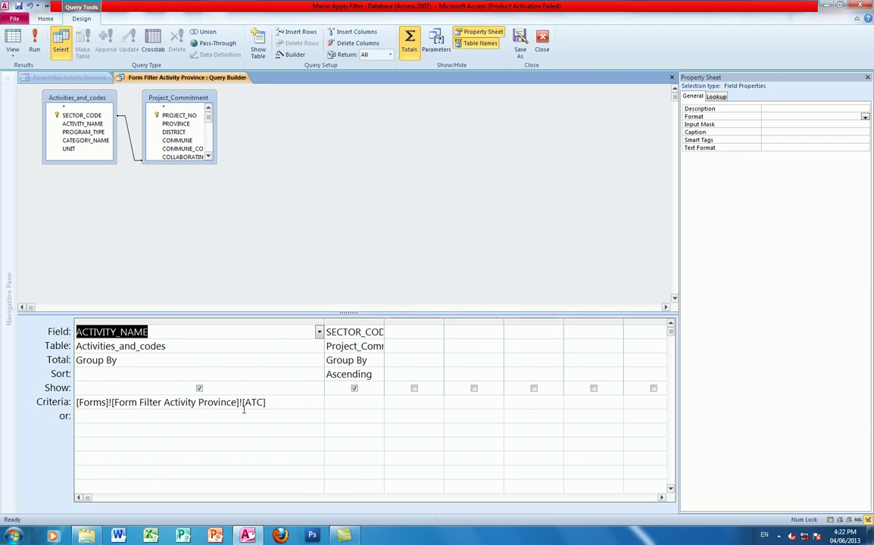
left_click(100, 406)
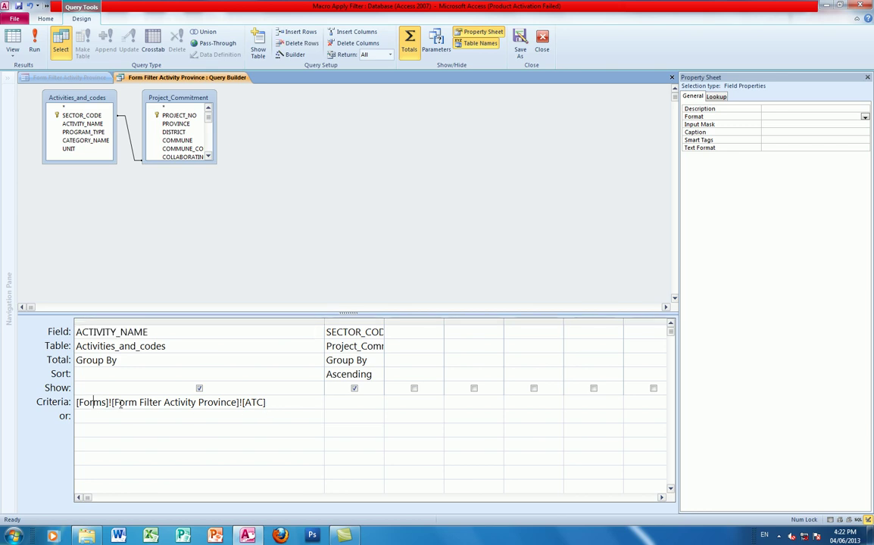
left_click_drag(121, 406, 172, 406)
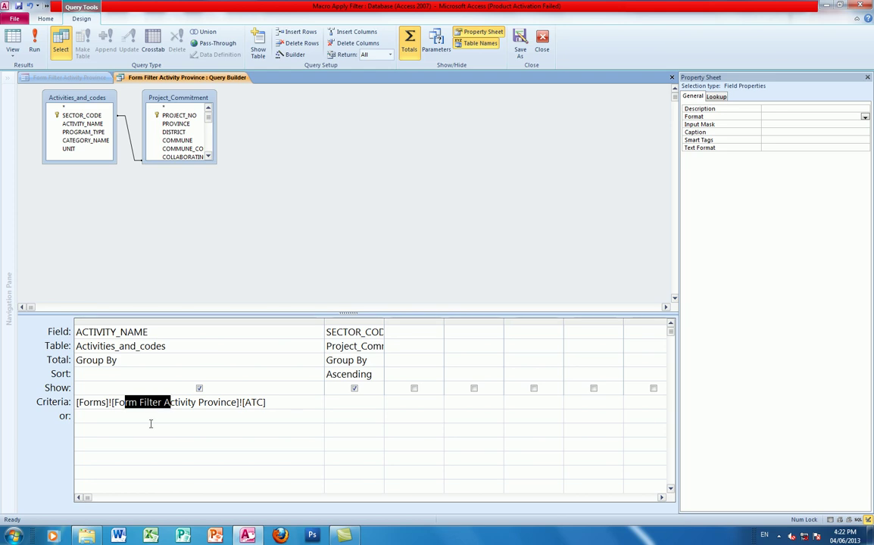
left_click(257, 407)
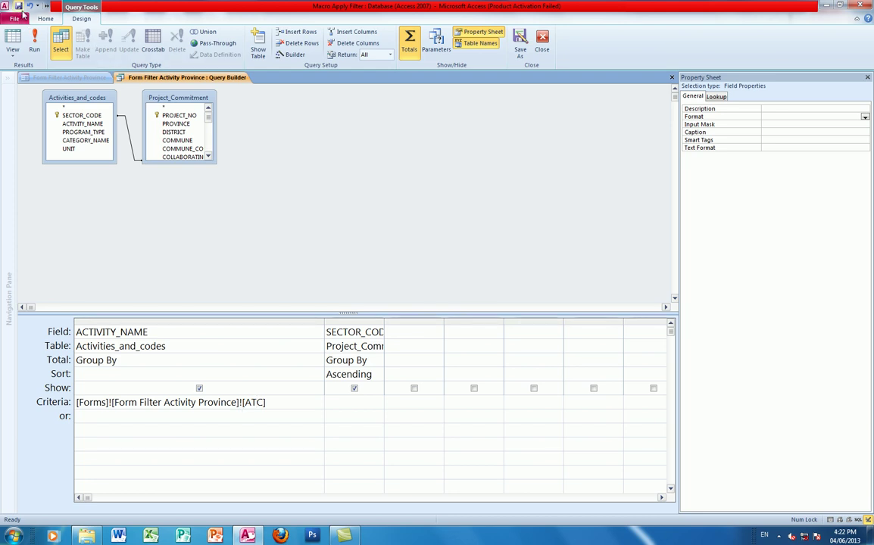
left_click(672, 77)
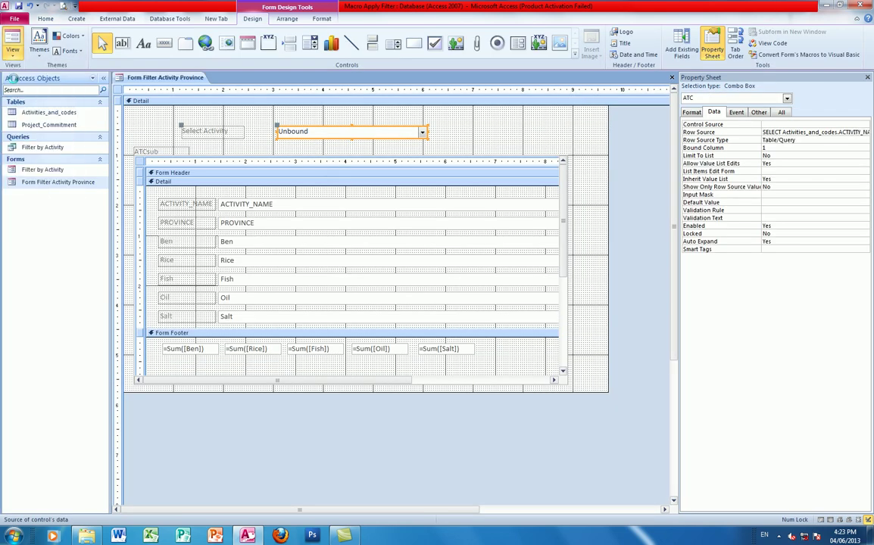
Retest the form in Form view by choosing Clinics/hospital Construction from the Select Activity list
left_click(12, 46)
left_click(421, 110)
left_click(325, 123)
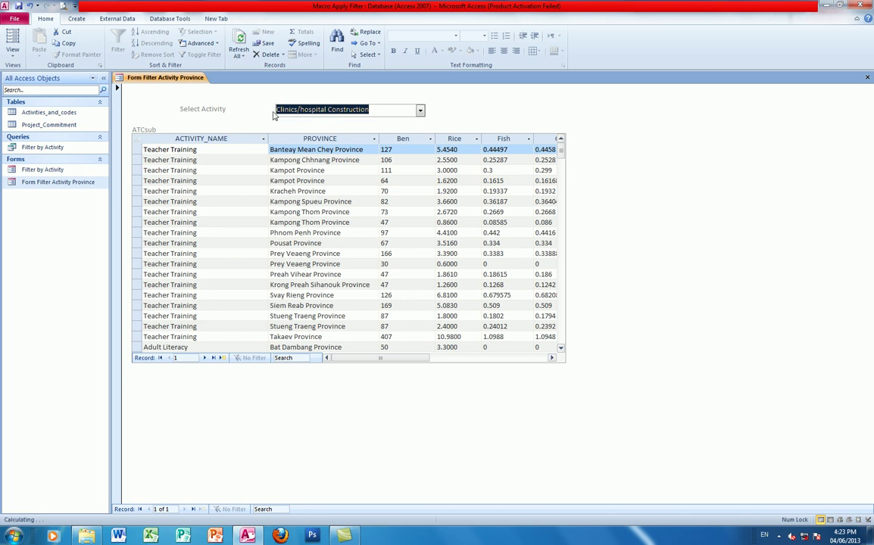
Reopen the ATC combo box's row source query in Design view, clear the ACTIVITY_NAME criteria, and close the query
left_click(12, 55)
left_click(30, 186)
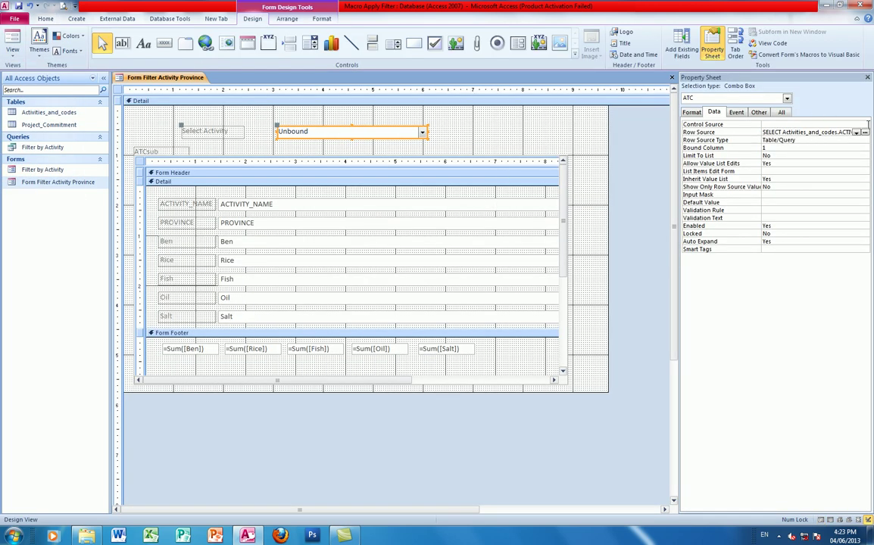
left_click(866, 132)
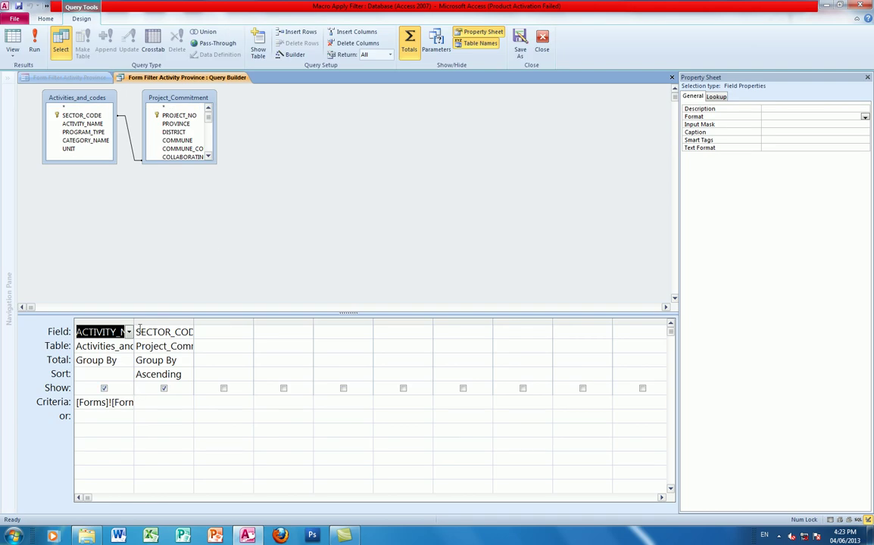
left_click_drag(133, 324, 287, 324)
left_click(281, 401)
key("BackSpace")
key("BackSpace")
key("BackSpace")
key("BackSpace")
key("BackSpace")
key("BackSpace")
key("BackSpace")
key("BackSpace")
key("BackSpace")
key("BackSpace")
key("BackSpace")
key("BackSpace")
key("BackSpace")
key("BackSpace")
key("BackSpace")
key("BackSpace")
key("BackSpace")
key("BackSpace")
key("BackSpace")
key("BackSpace")
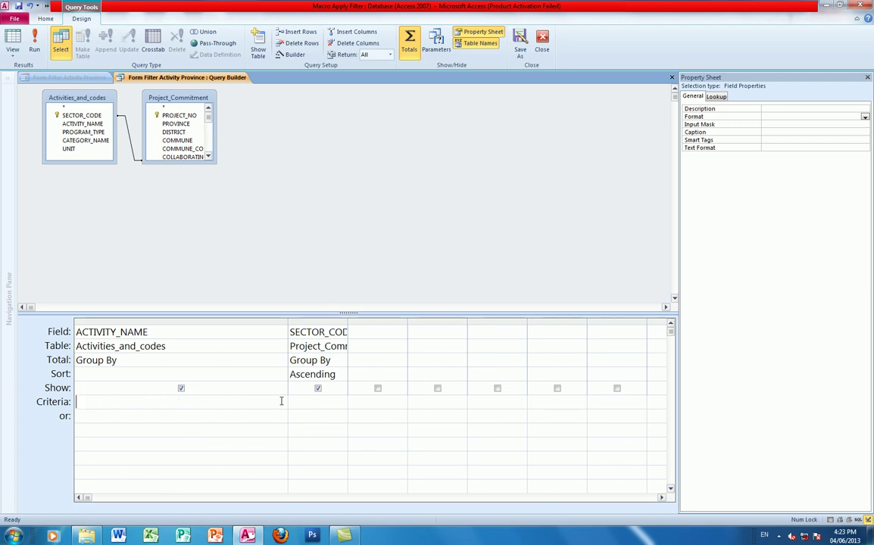
left_click(12, 45)
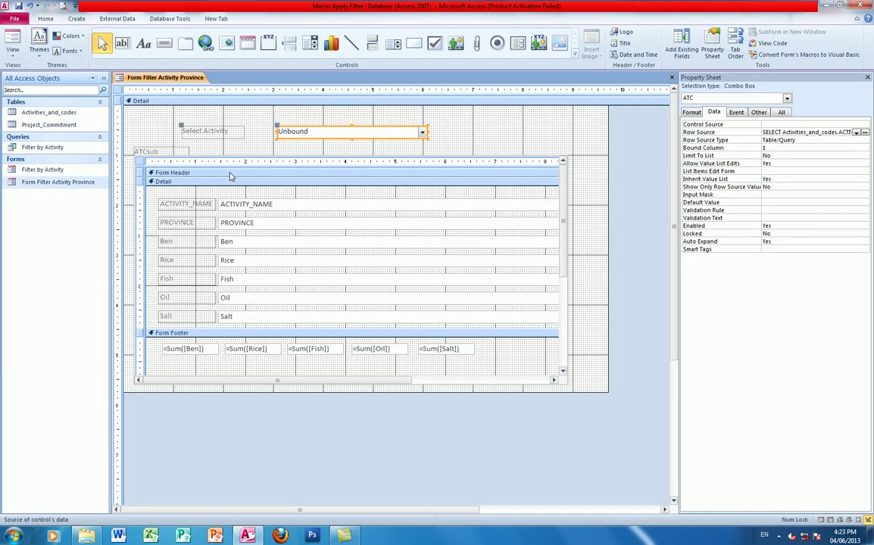
Test the form in Form view by choosing Flood Emergency Rations and Idp Emergency Rations from the Select Activity list
left_click(13, 55)
left_click(38, 70)
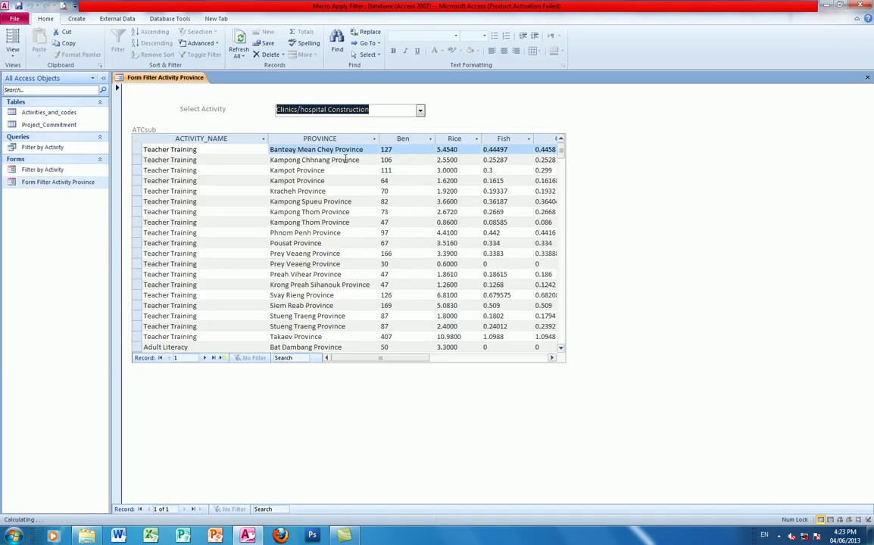
left_click(420, 110)
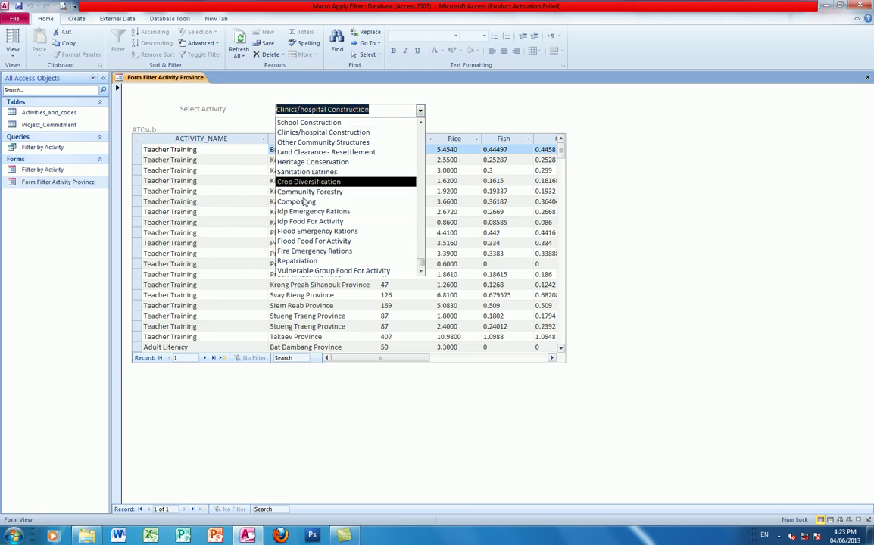
left_click(300, 235)
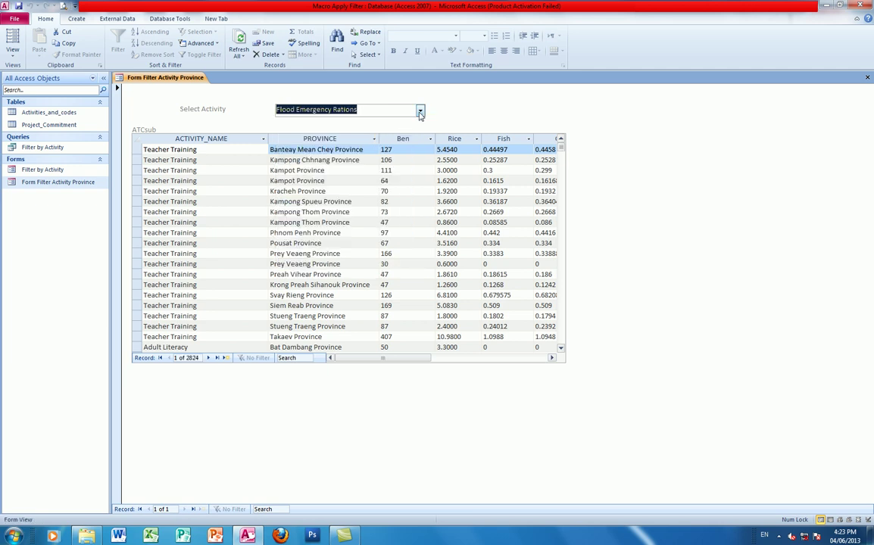
left_click(420, 111)
left_click(339, 212)
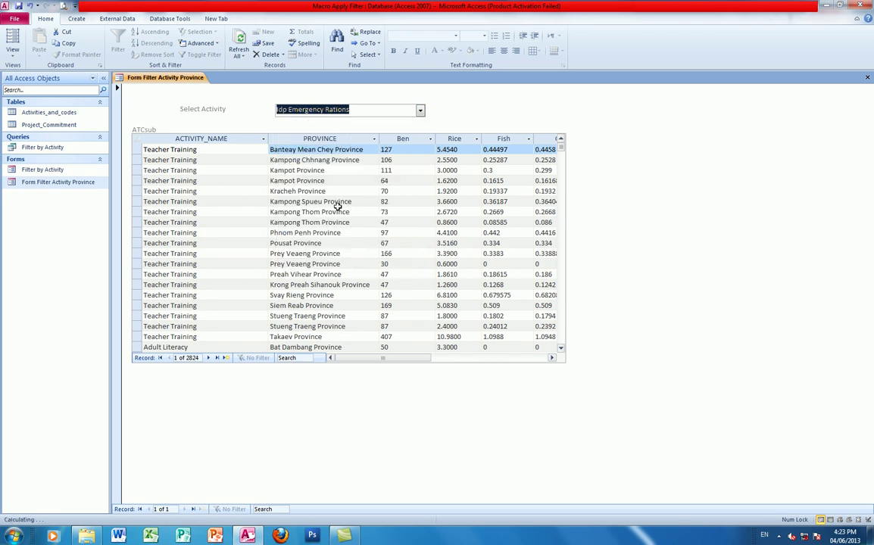
Open the Filter by Activity form on its own to check its records, and close it with its property sheet
double_click(40, 169)
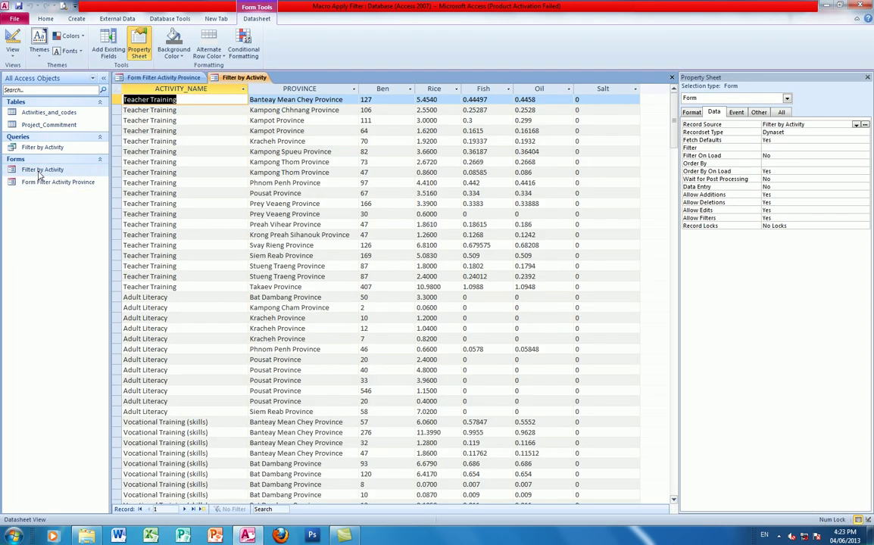
left_click(868, 78)
left_click(867, 77)
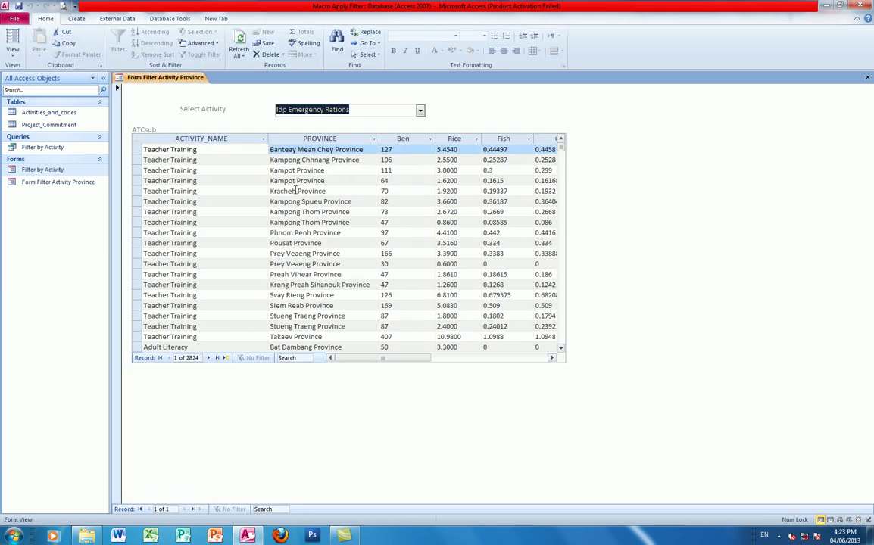
Reopen the Select Activity list and check the subform records against the selected activity
left_click(419, 110)
left_click(194, 221)
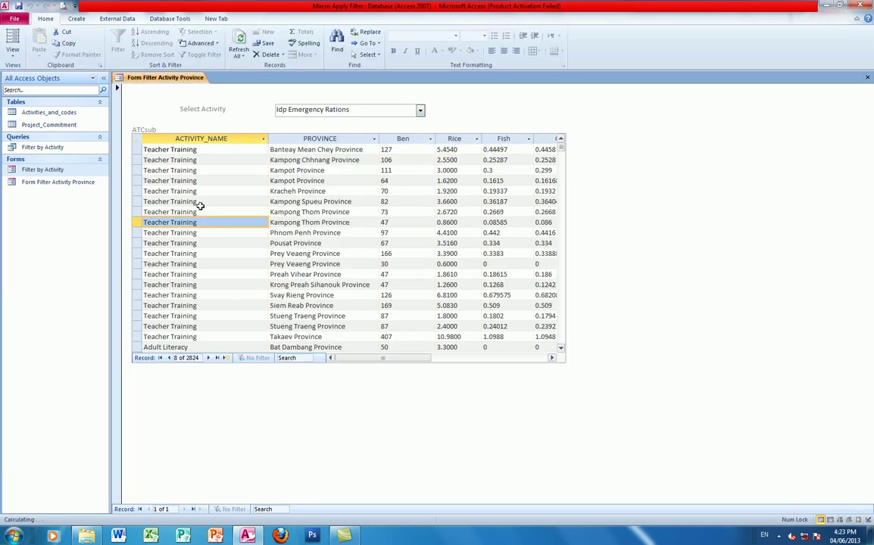
left_click(420, 110)
scroll(232, 213, "down", 4)
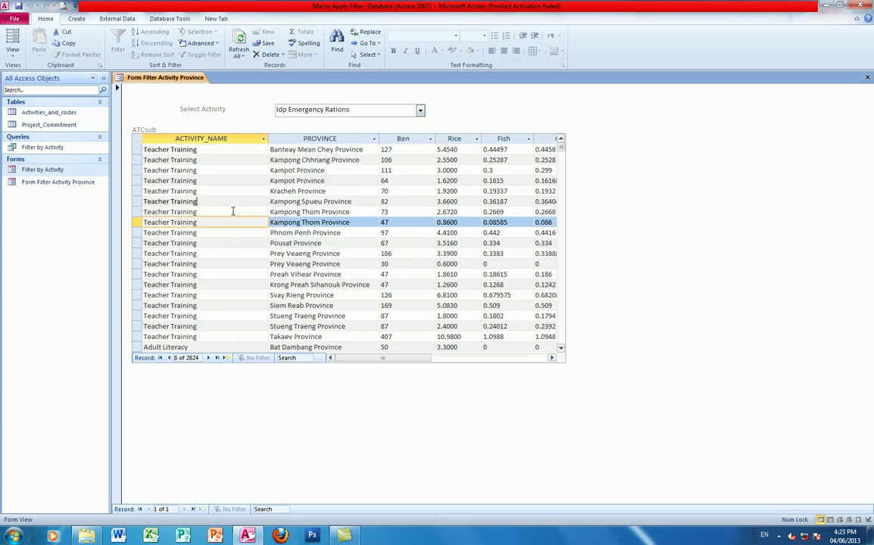
scroll(251, 233, "up", 4)
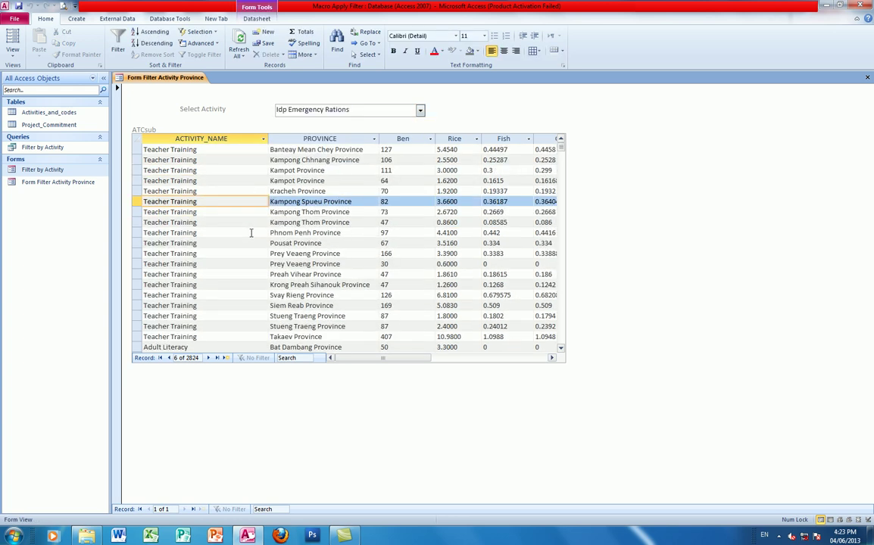
Return the form to Design view, dismiss the Windows color scheme prompt, and close Form Filter Activity Province
left_click(12, 56)
left_click(19, 165)
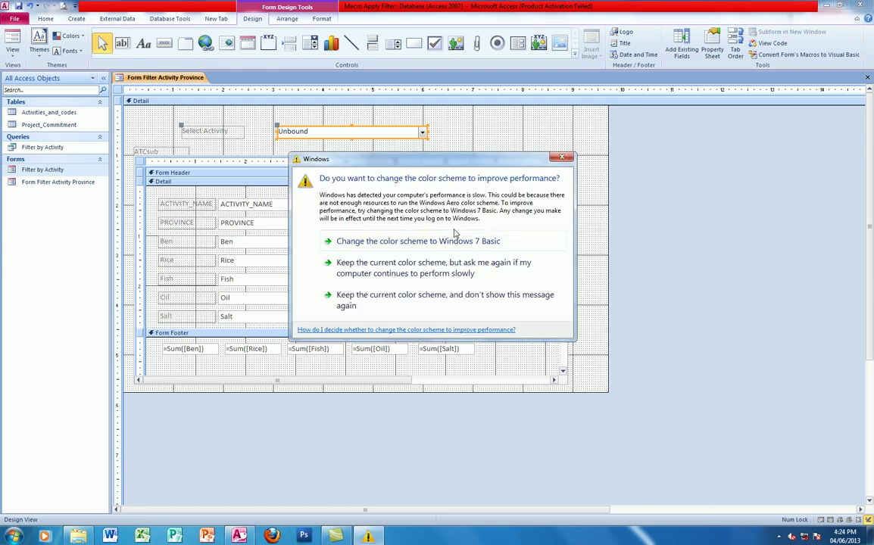
left_click(562, 156)
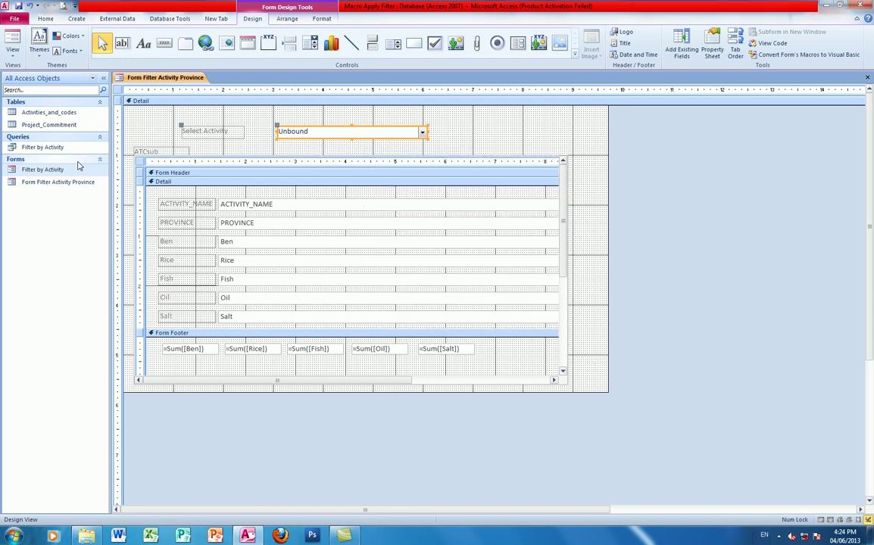
left_click(54, 173)
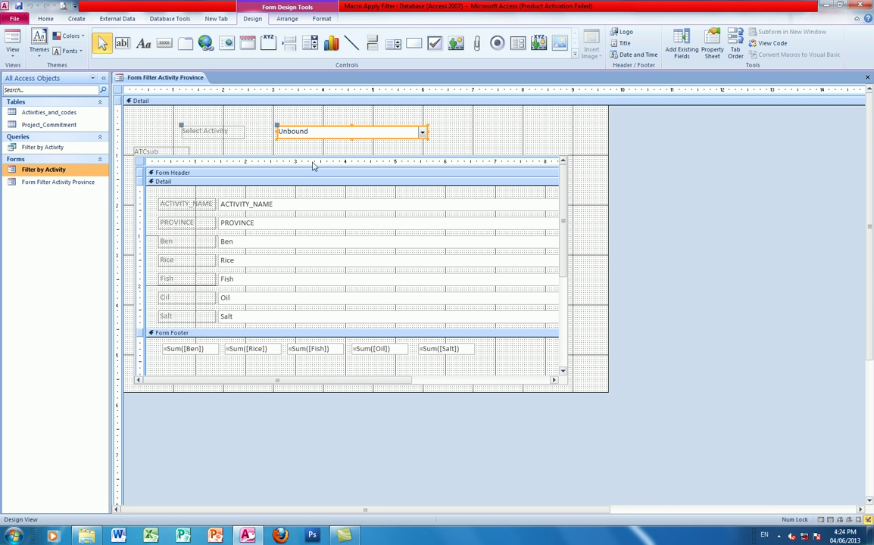
left_click(867, 77)
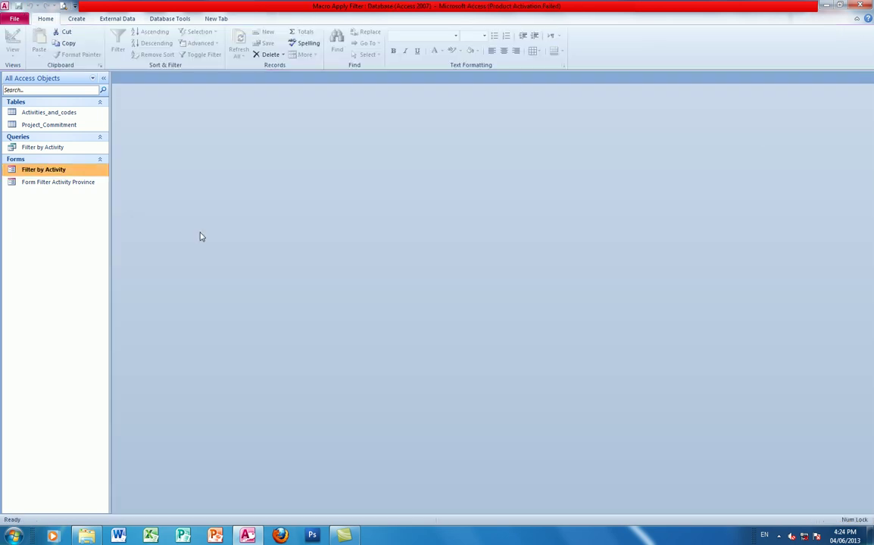
Open Form Filter Activity Province and the Filter by Activity form in turn to review their records, closing each
double_click(73, 182)
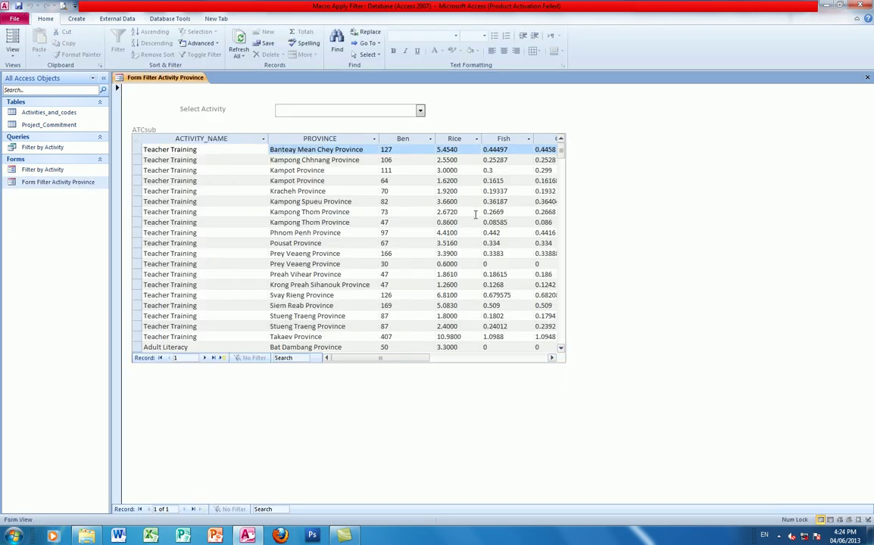
left_click(867, 77)
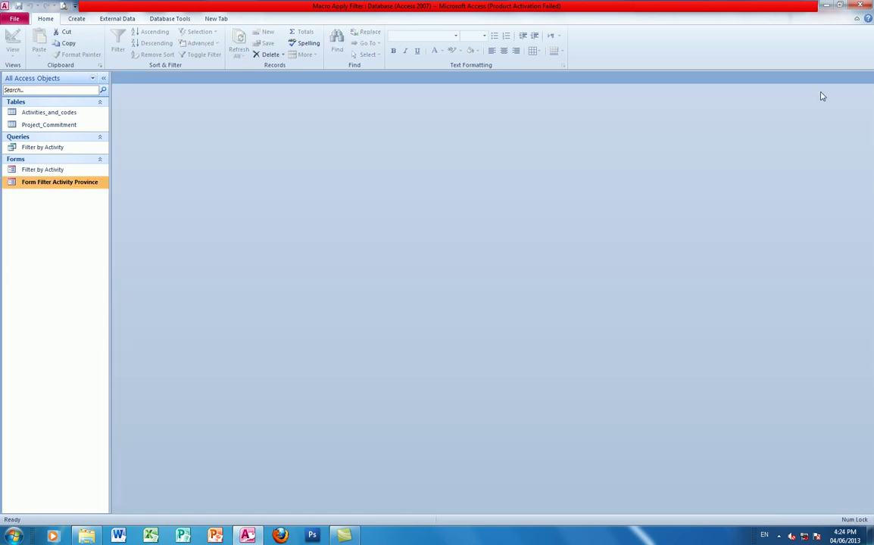
double_click(65, 171)
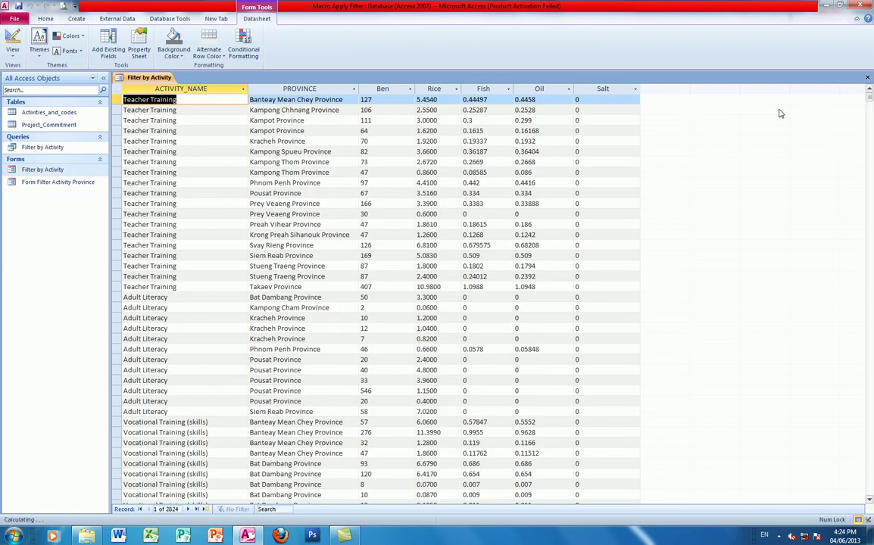
left_click(868, 78)
Reopen Form Filter Activity Province and switch it to Design view
left_click(47, 183)
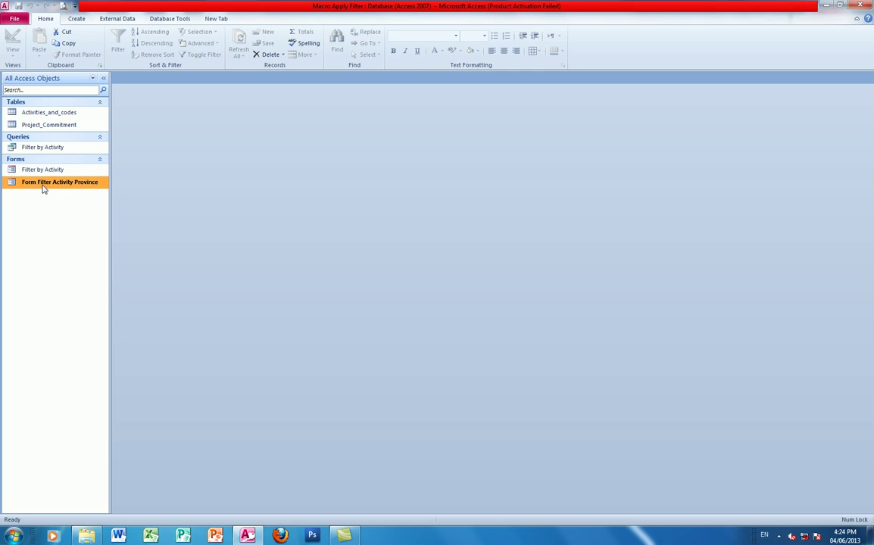
double_click(43, 187)
left_click(12, 53)
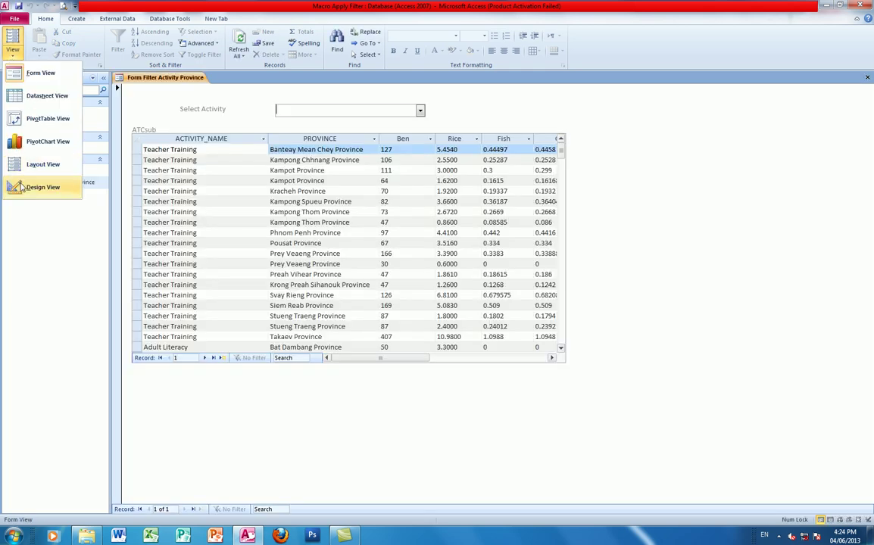
left_click(38, 187)
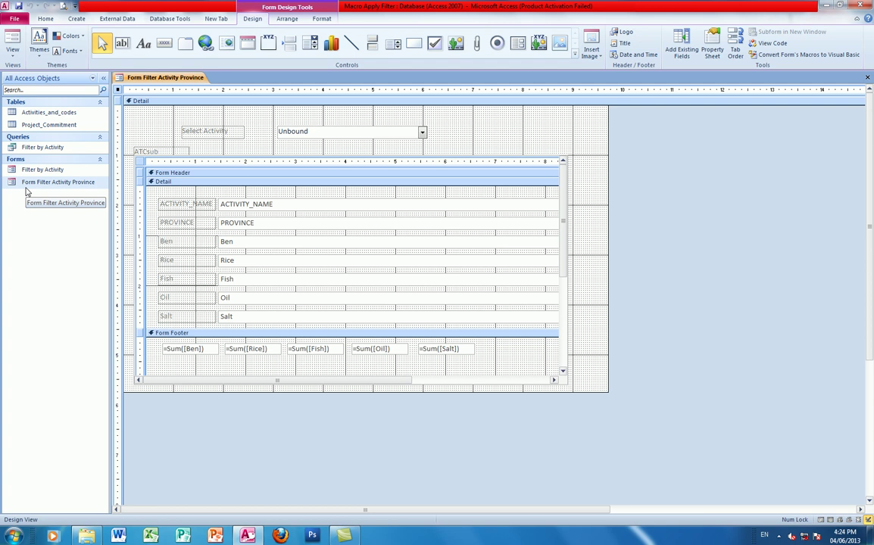
Open the ATC combo box's row source query from its properties and widen the ACTIVITY_NAME column
left_click(348, 132)
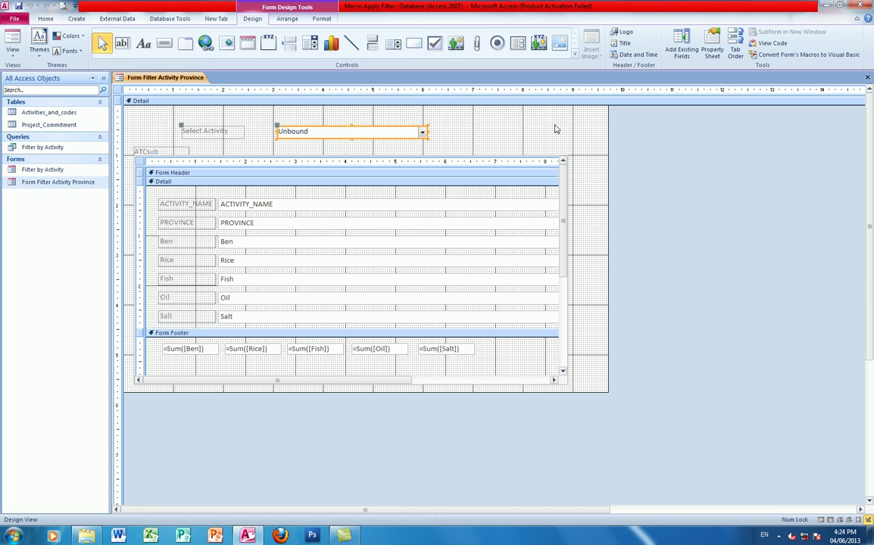
left_click(711, 51)
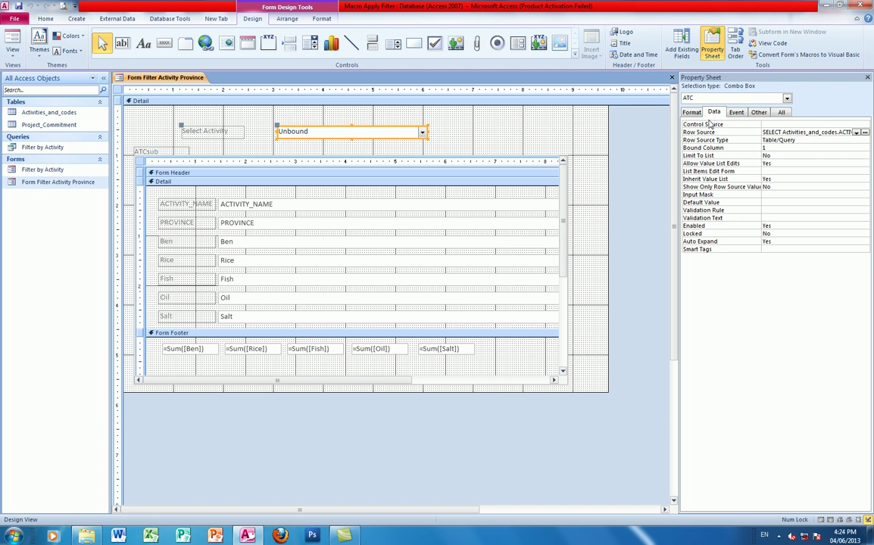
left_click(865, 133)
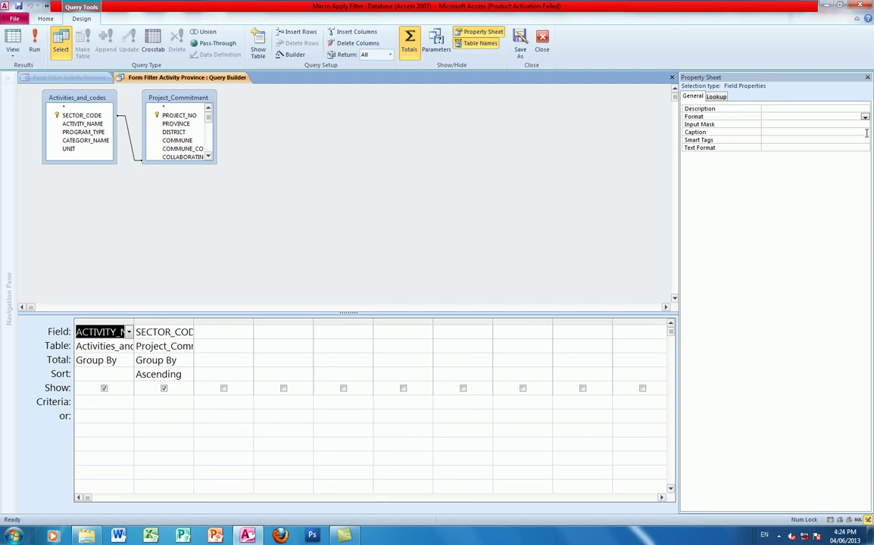
left_click(104, 404)
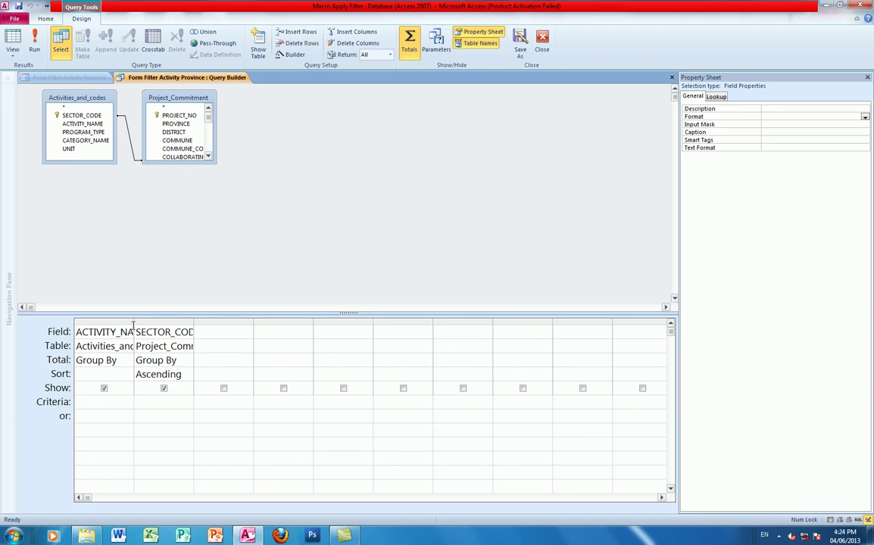
left_click_drag(133, 320, 216, 321)
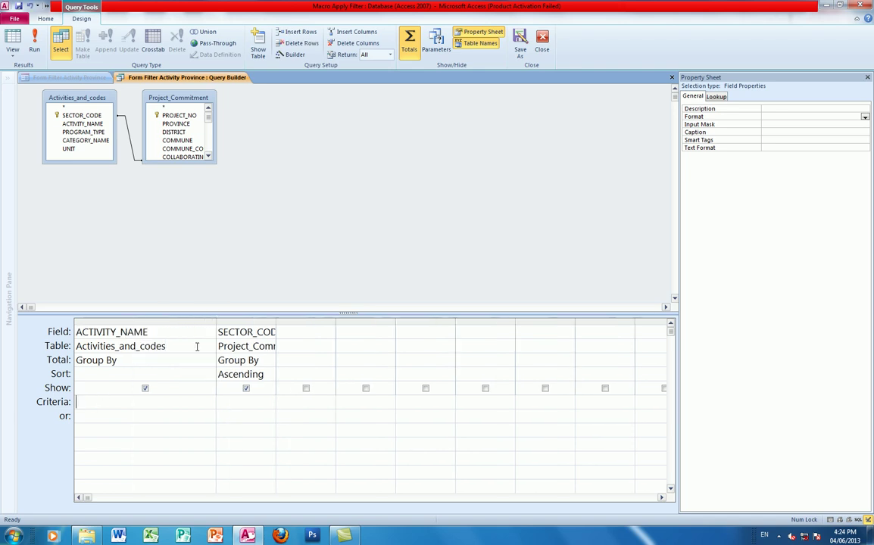
Open the Expression Builder for the ACTIVITY_NAME criteria and browse the controls of Filter by Activity and Form Filter Activity Province
right_click(117, 401)
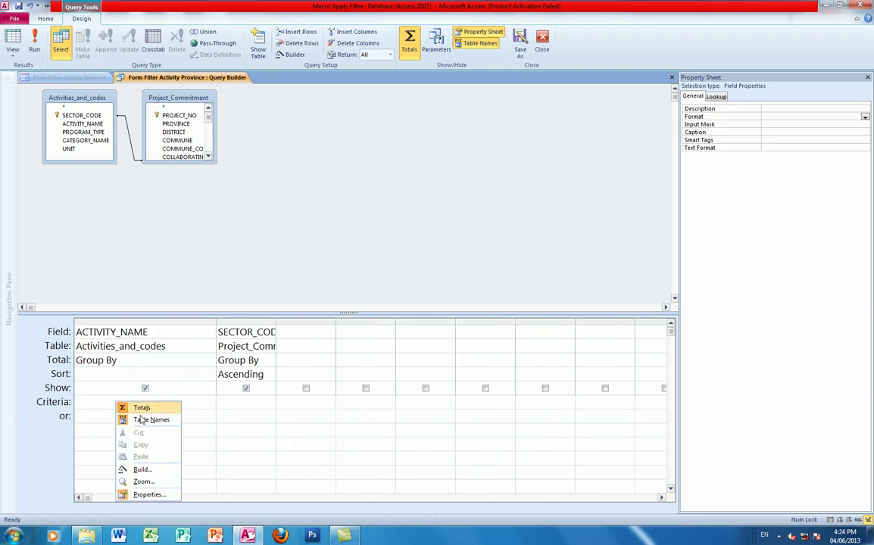
left_click(145, 471)
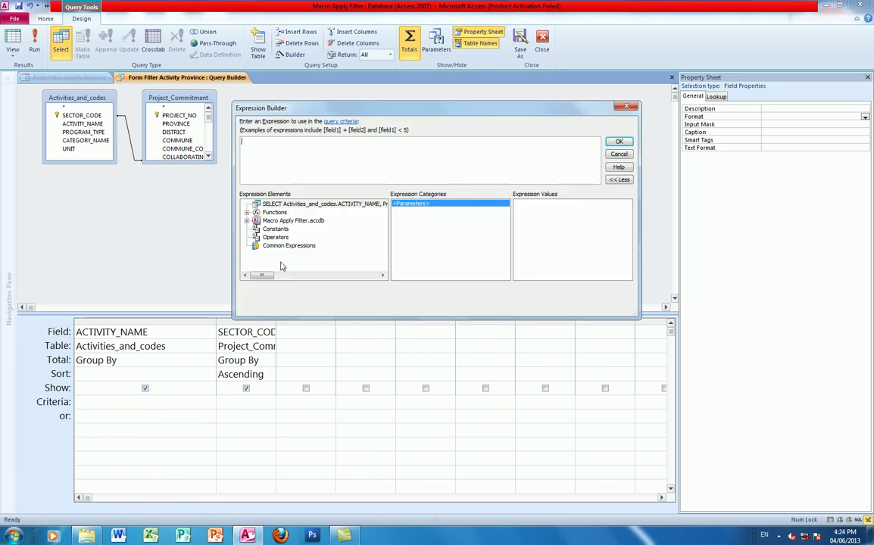
left_click(246, 220)
left_click(257, 246)
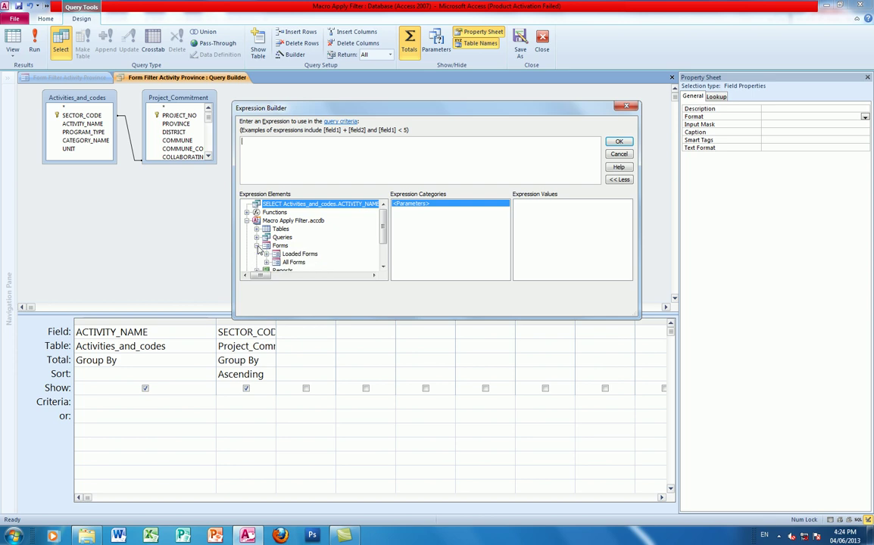
left_click(266, 262)
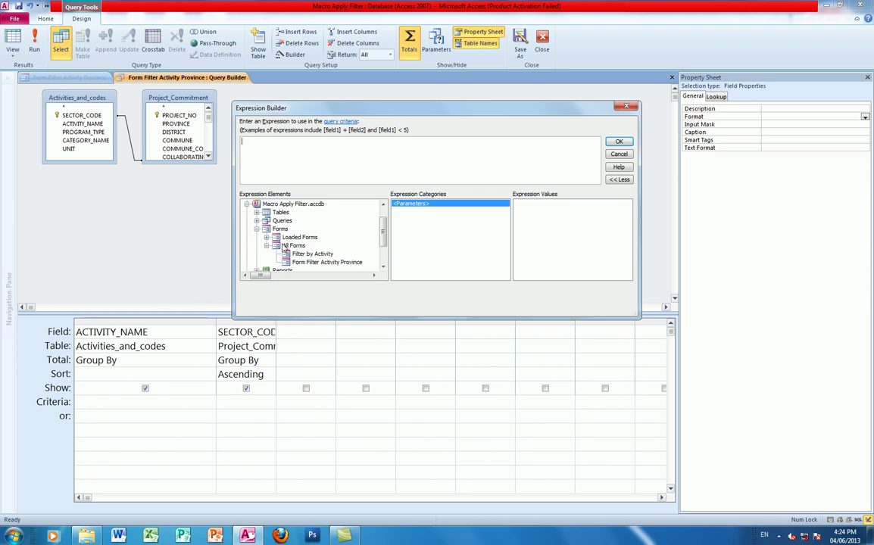
left_click(288, 238)
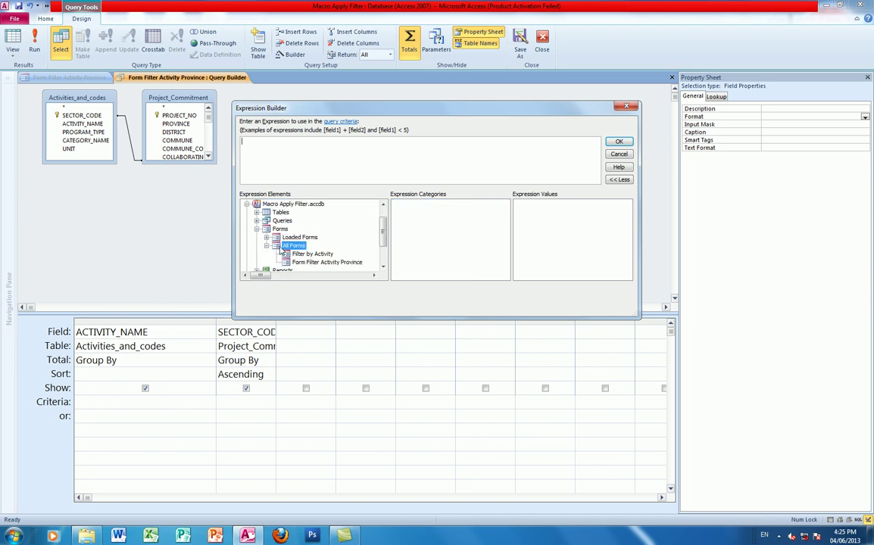
left_click(293, 263)
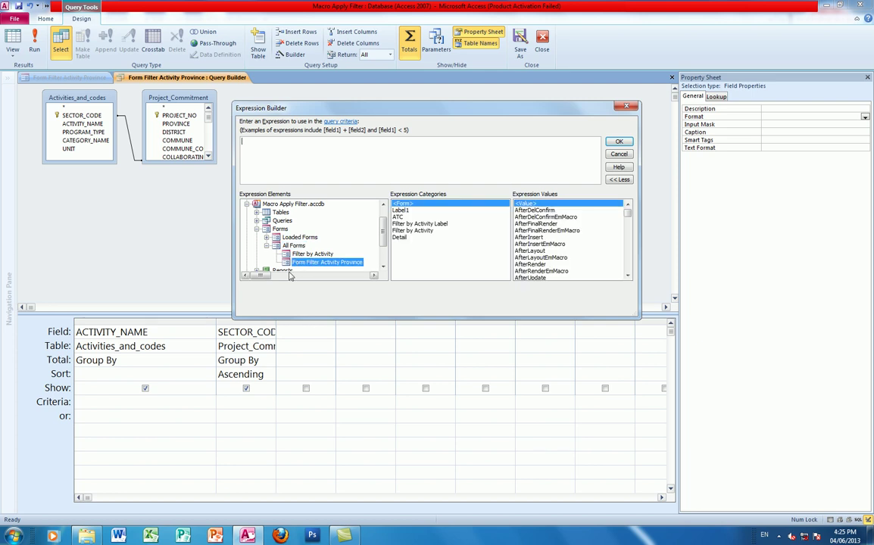
left_click(299, 254)
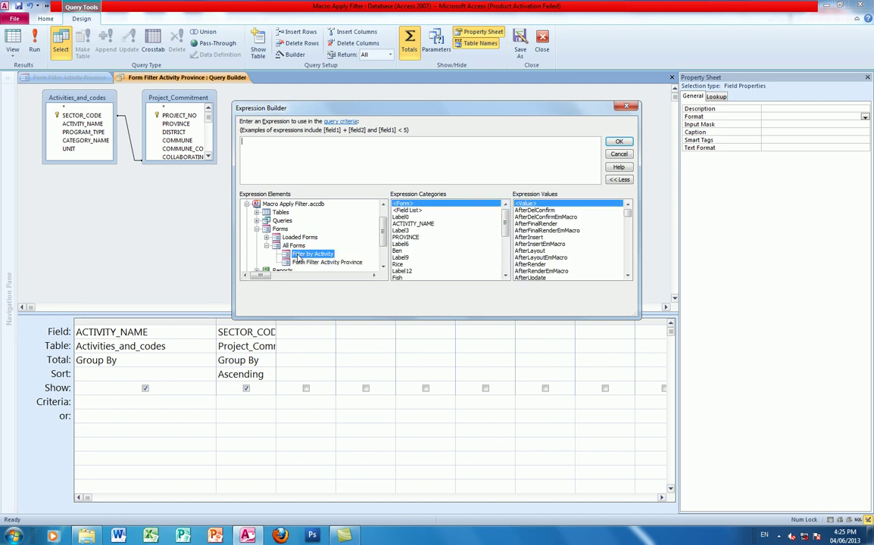
left_click_drag(505, 223, 507, 263)
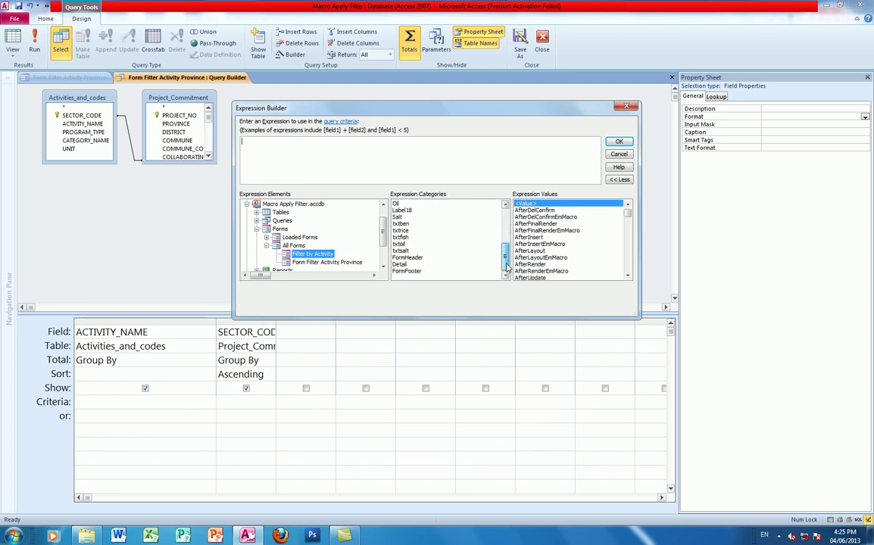
left_click(347, 262)
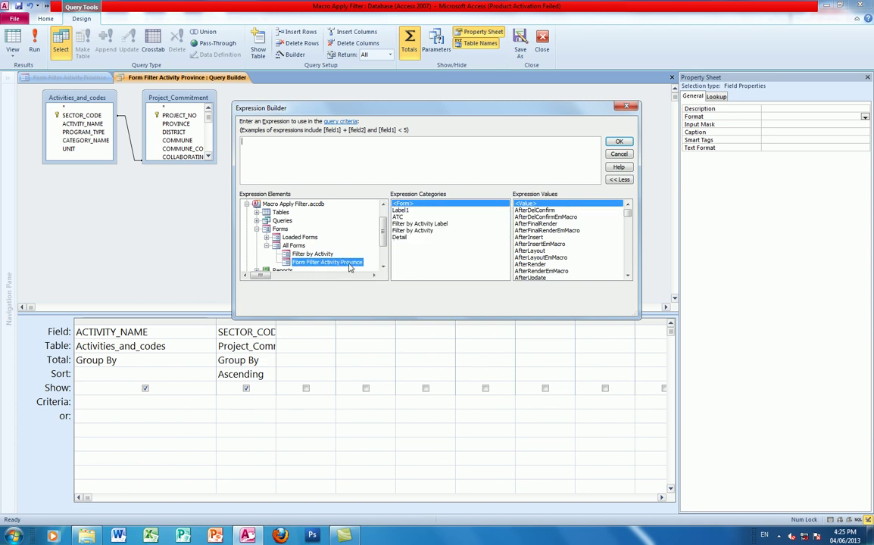
Set the ACTIVITY_NAME criteria to Forms![Form Filter Activity Province]![ATC] and close the row source query
double_click(400, 218)
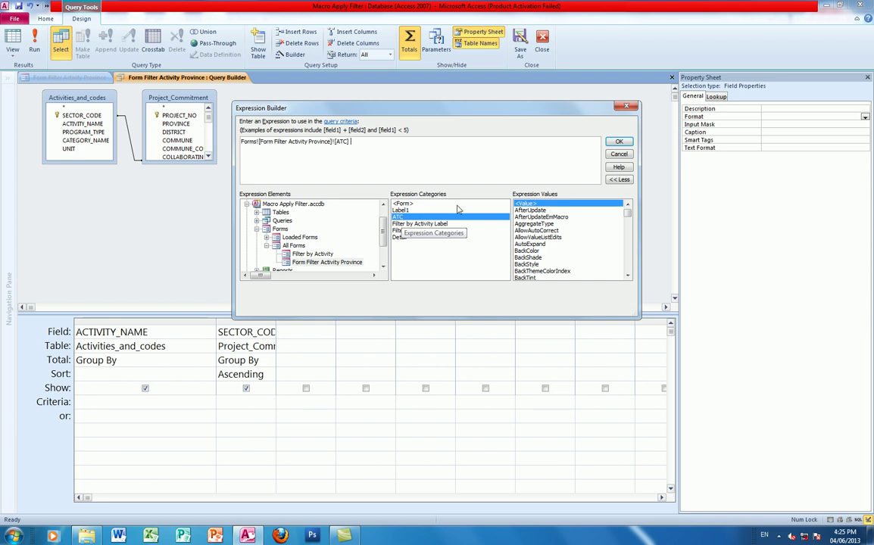
left_click(619, 142)
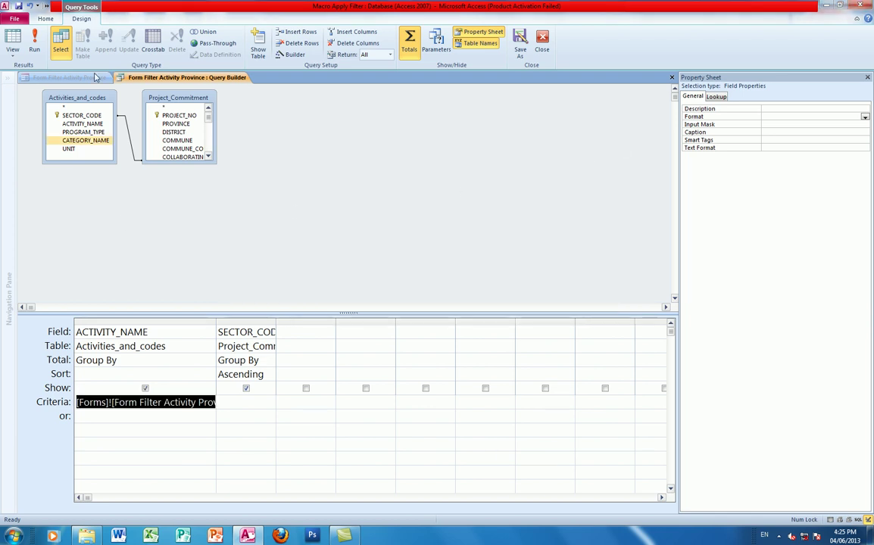
left_click(565, 115)
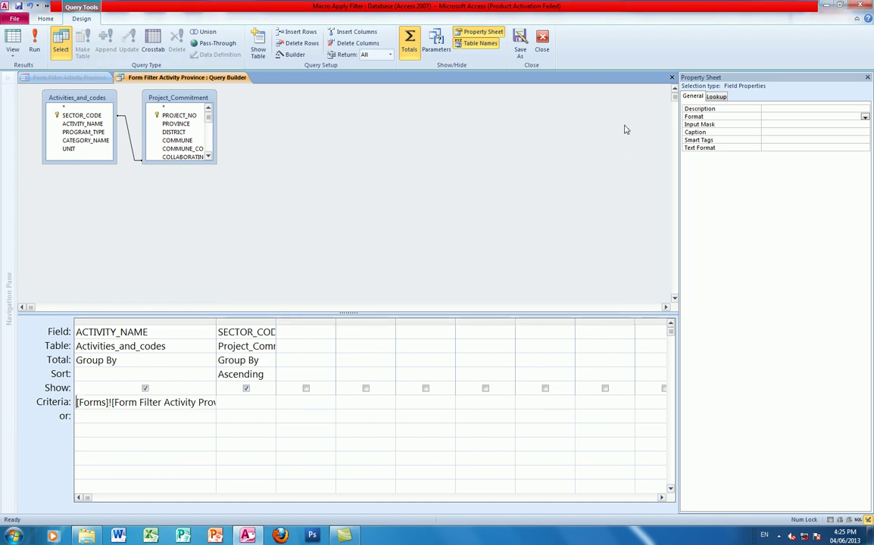
left_click(672, 78)
Switch the form to Form view and test the Select Activity combo box's list
left_click(13, 51)
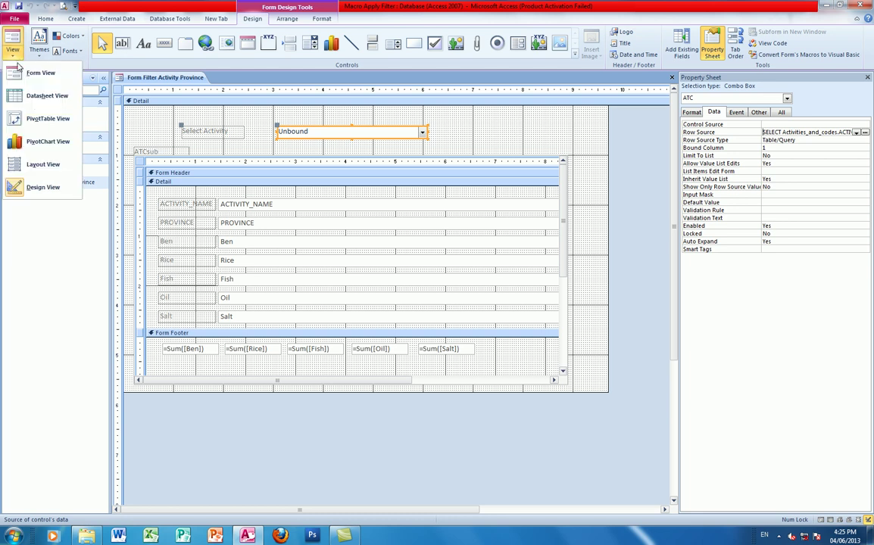
left_click(38, 73)
left_click(421, 111)
left_click(420, 112)
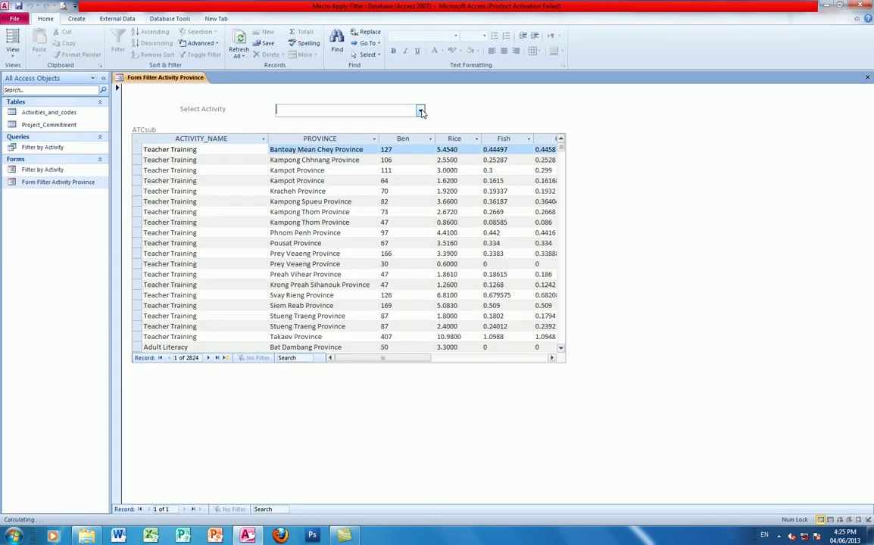
left_click(420, 111)
left_click(420, 112)
left_click(420, 111)
left_click(420, 112)
Return the form to Design view and create an After Update event procedure for the ATC combo box
left_click(15, 53)
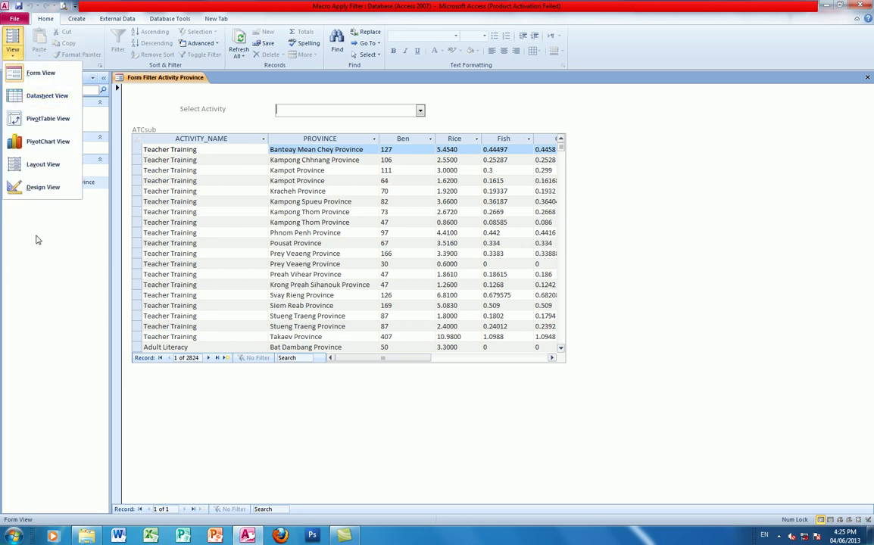
left_click(37, 188)
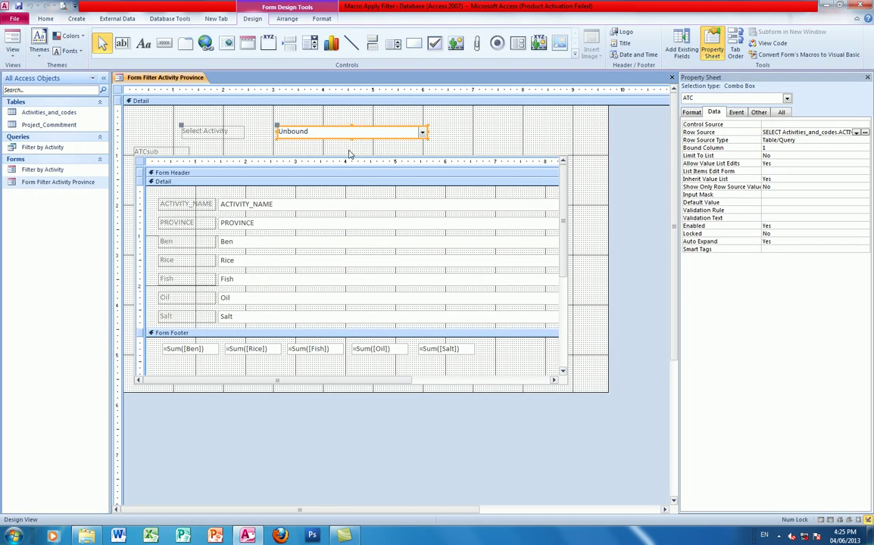
left_click(348, 150)
left_click(344, 138)
left_click(735, 112)
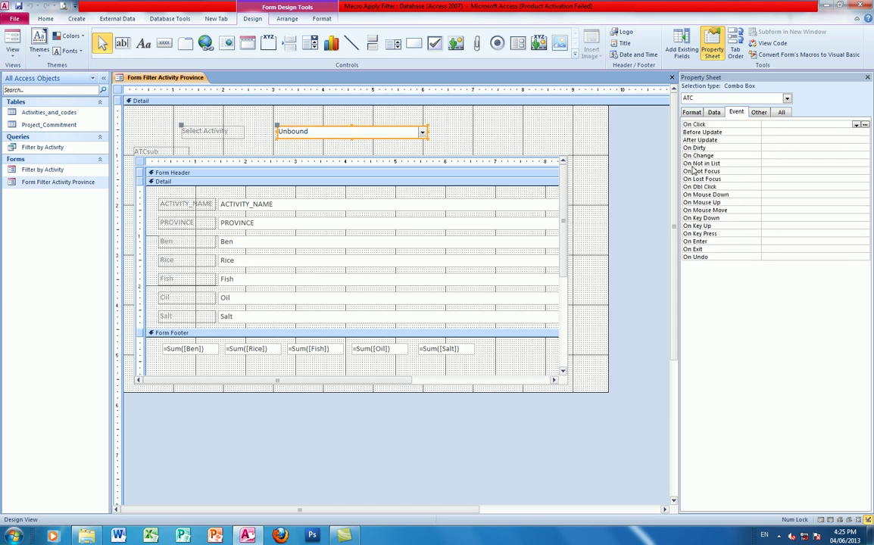
left_click(770, 139)
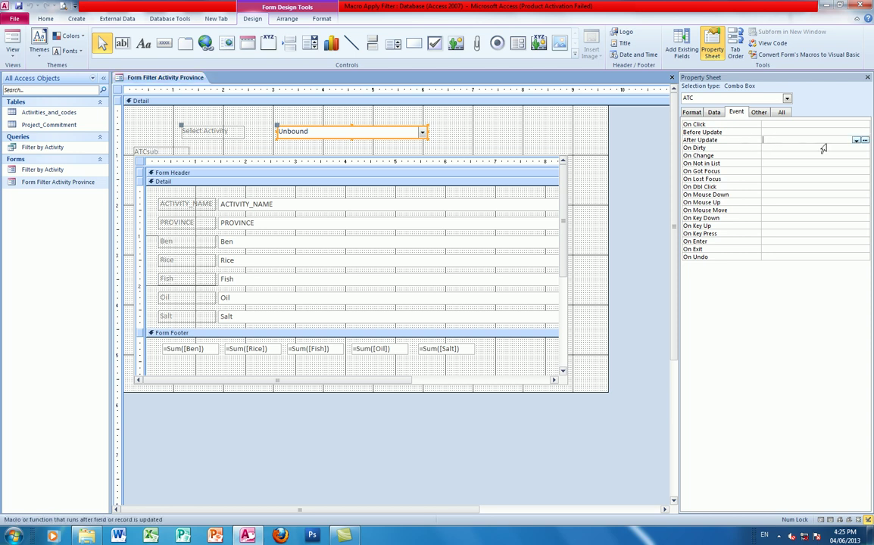
left_click(856, 141)
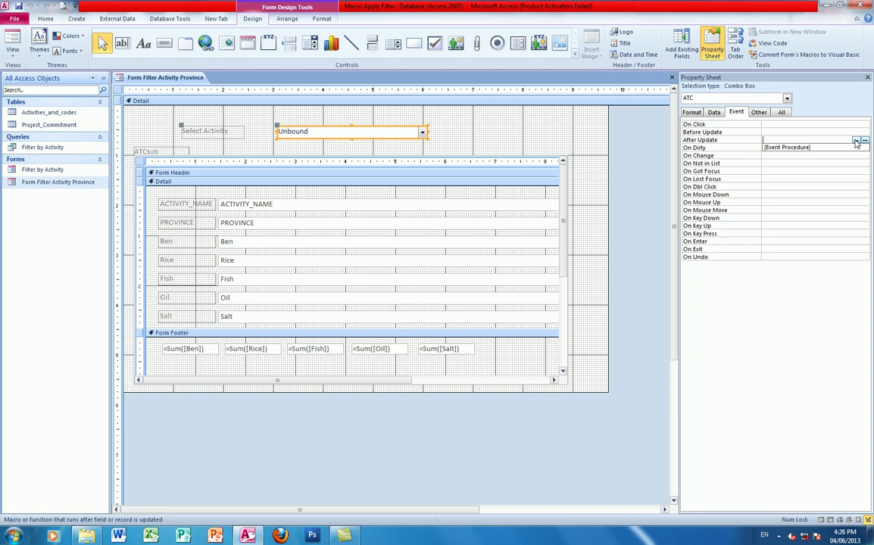
left_click(841, 147)
left_click(864, 141)
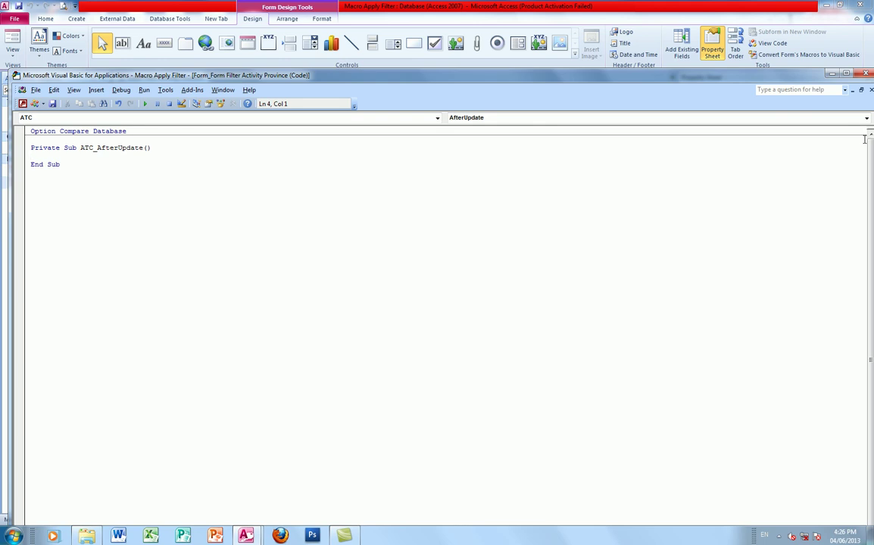
type("Me.")
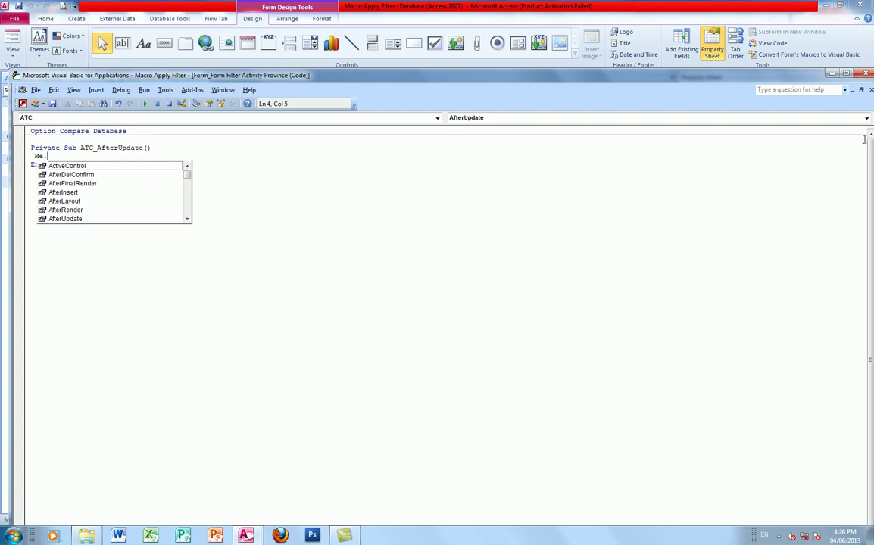
type("AT")
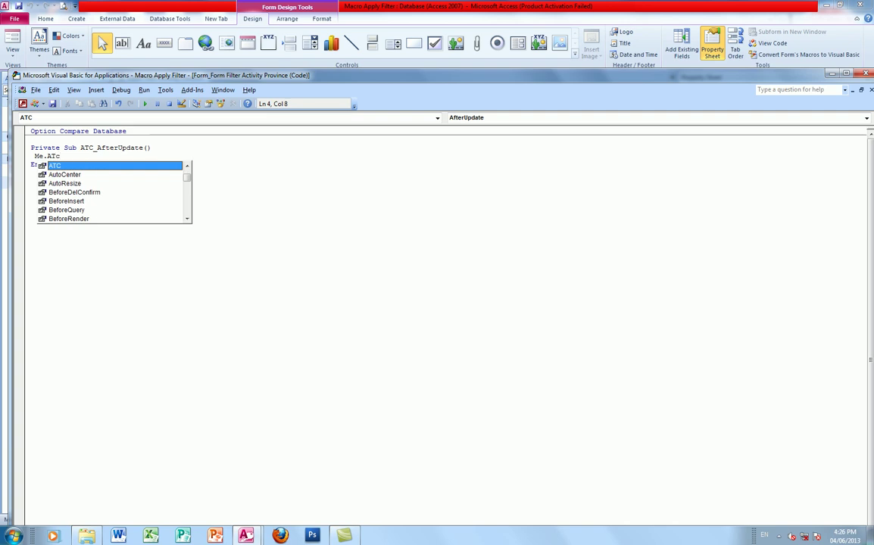
type("Cs")
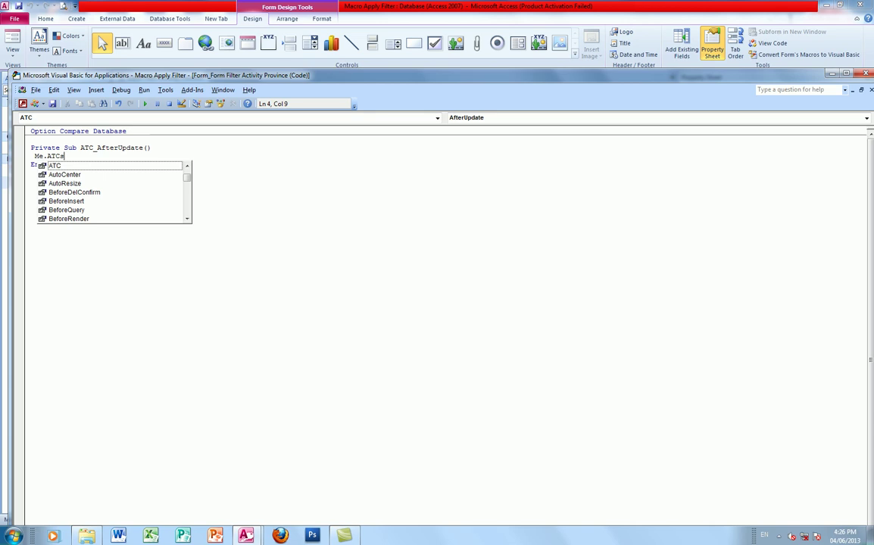
key("BackSpace")
key("BackSpace")
key("BackSpace")
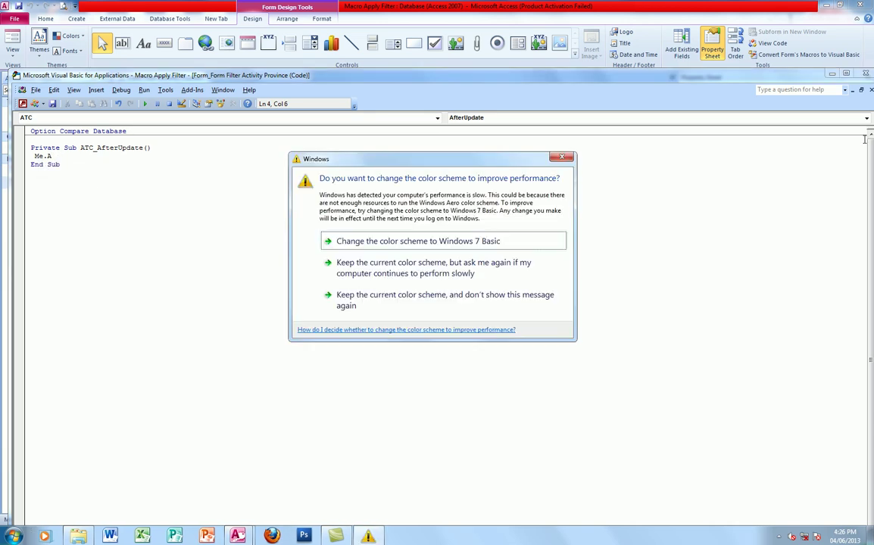
left_click(561, 157)
left_click(80, 149)
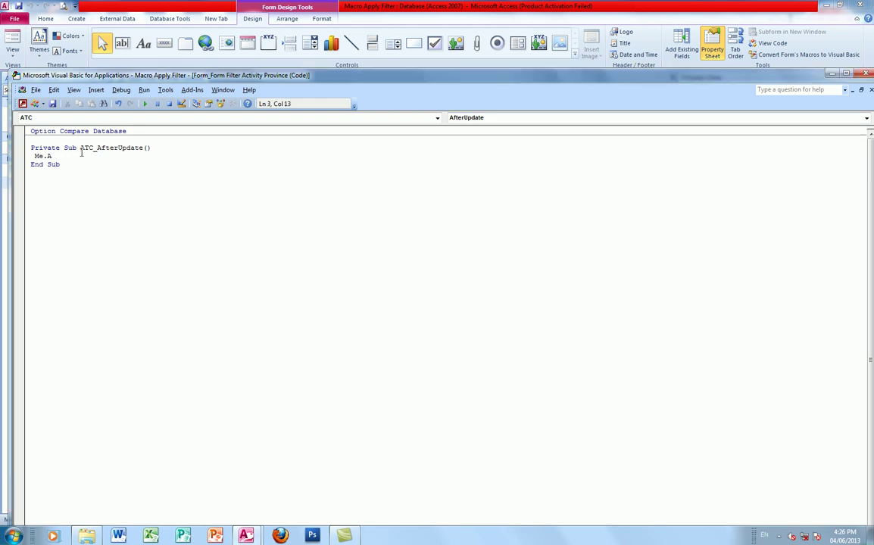
left_click(59, 157)
key("BackSpace")
key("Return")
type("Me.A")
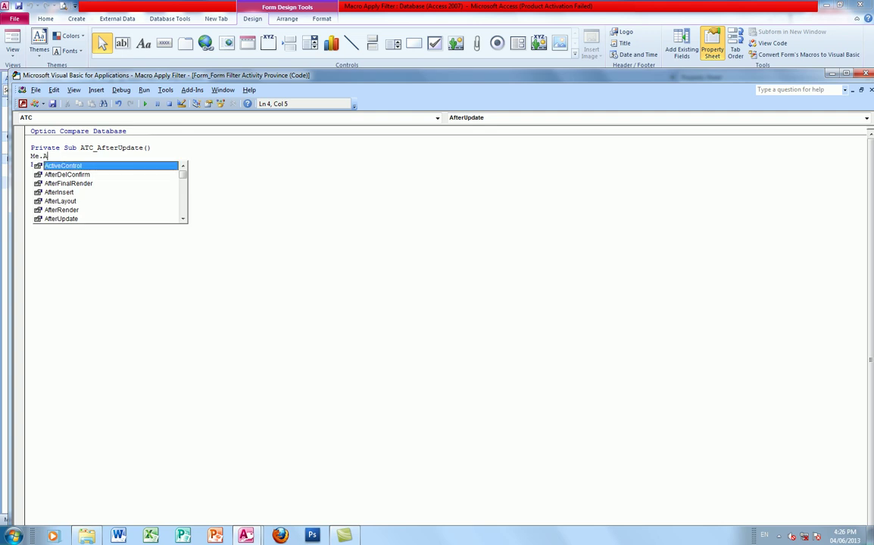
type("CTs")
key("BackSpace")
key("BackSpace")
key("BackSpace")
key("BackSpace")
key("BackSpace")
key("BackSpace")
key("BackSpace")
key("BackSpace")
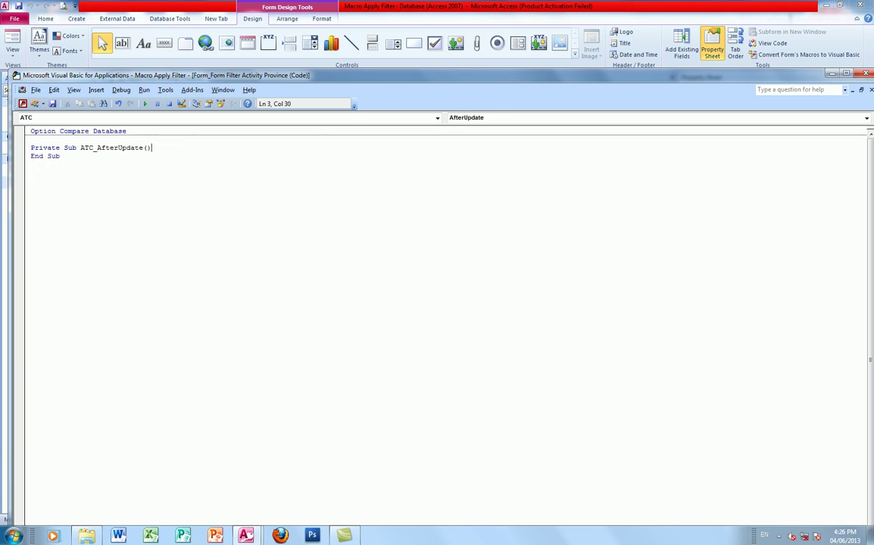
Return to the form design and rename the Filter by Activity subform control as ACTsub
left_click(779, 66)
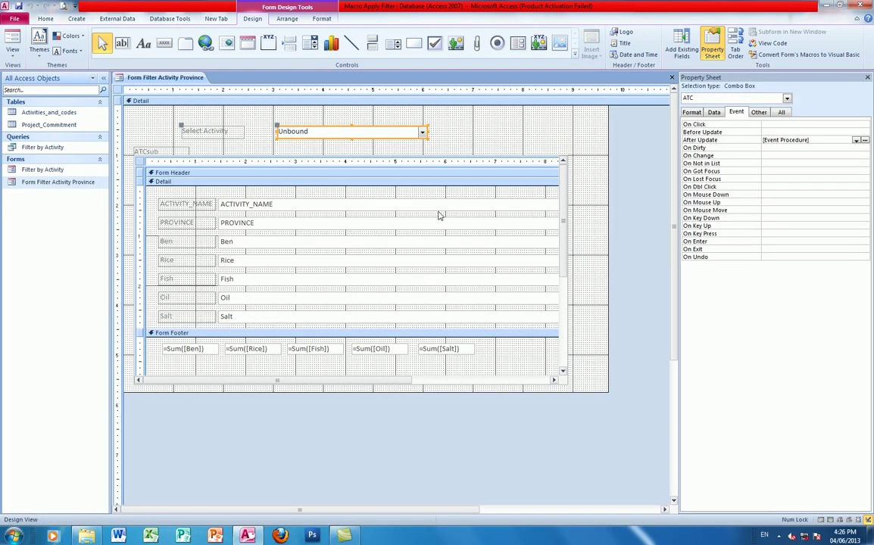
left_click(137, 151)
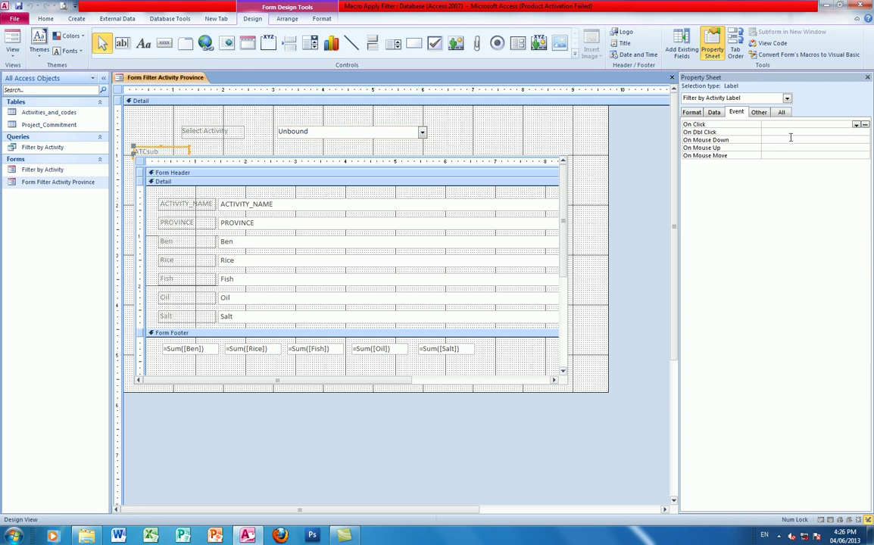
left_click(759, 112)
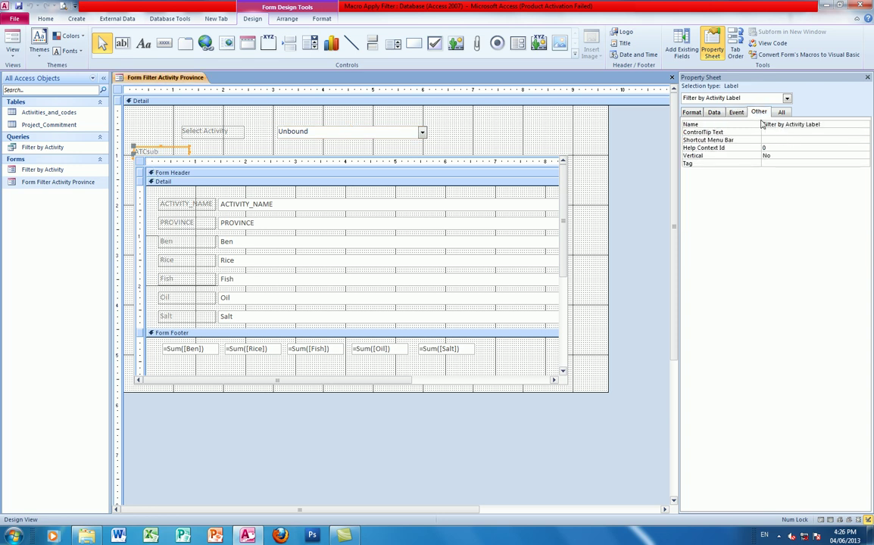
left_click(351, 157)
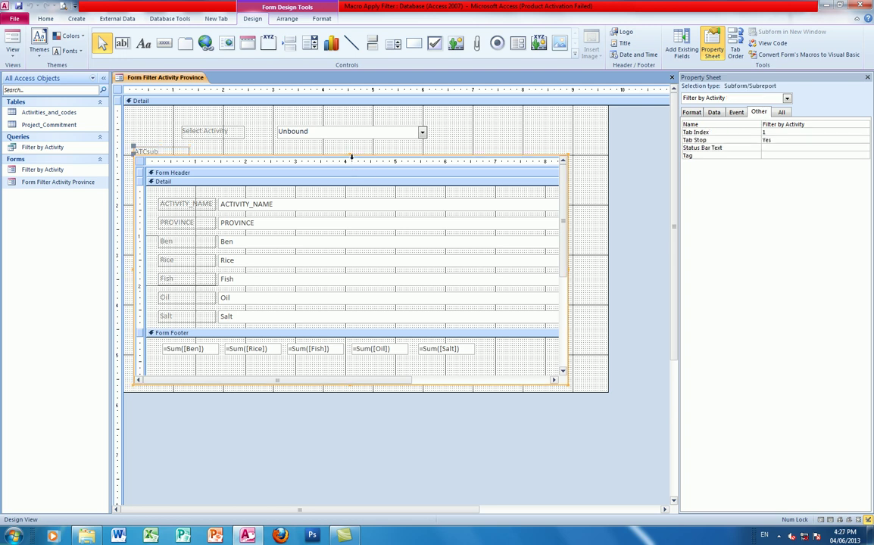
left_click(227, 155)
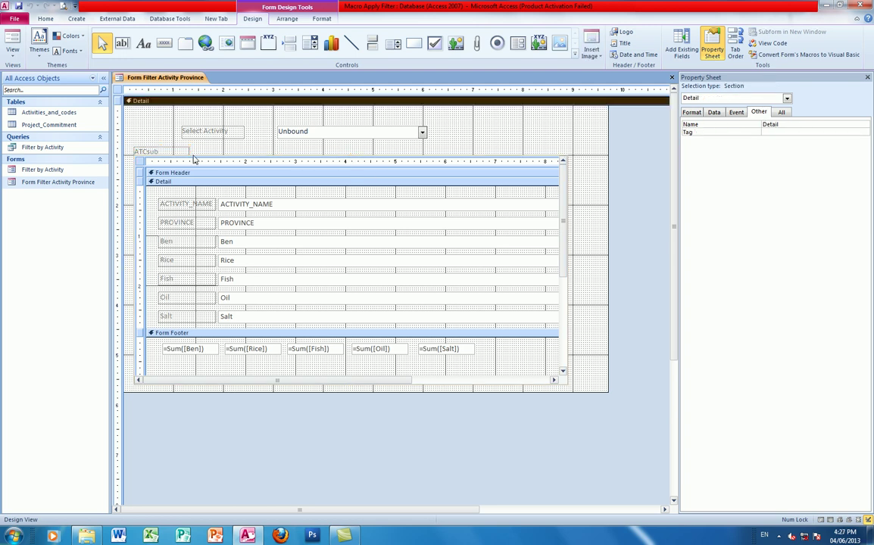
left_click(161, 150)
left_click(266, 156)
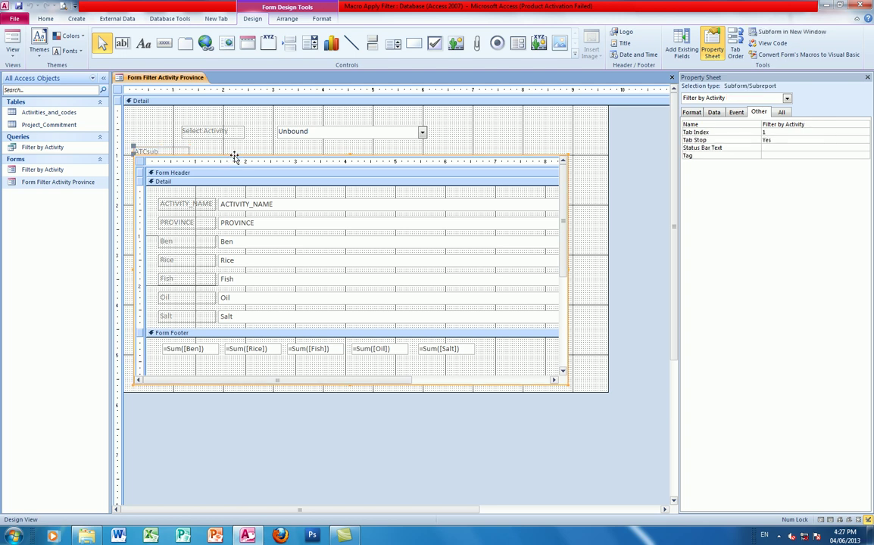
left_click_drag(808, 126, 759, 125)
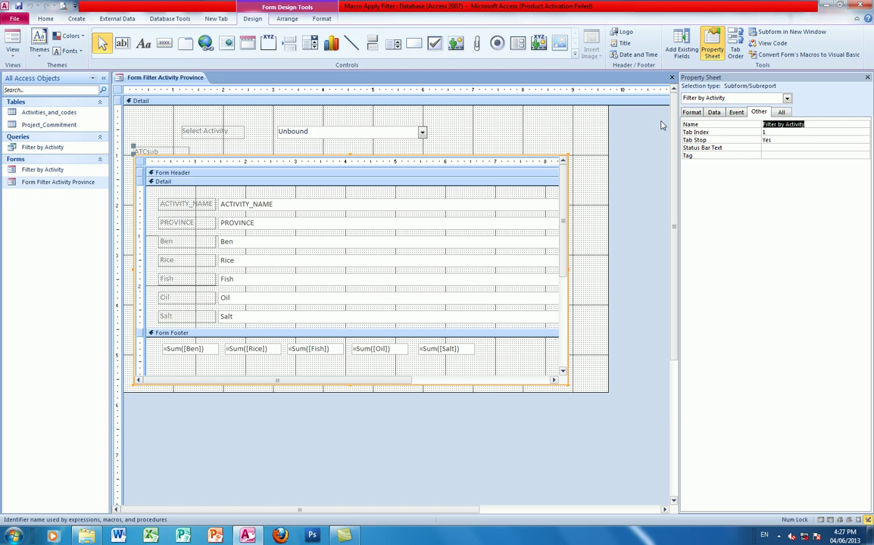
type("ACTsub")
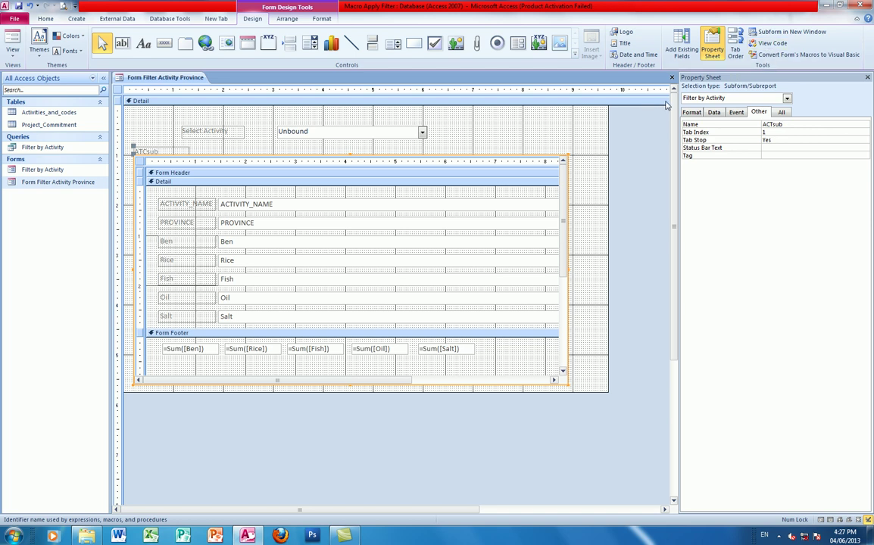
Add Me.ACTsub.Requery to the ATC combo box's After Update event procedure, save it and return to the form design
left_click(381, 117)
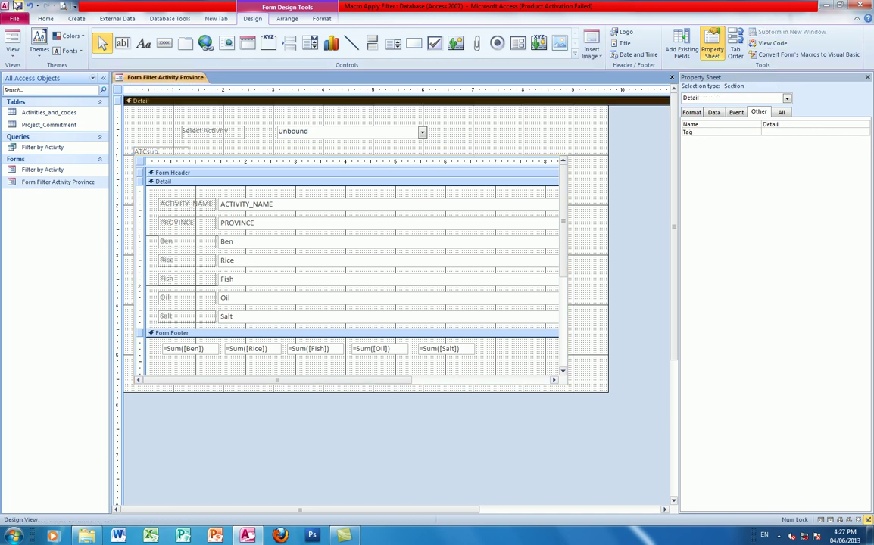
left_click(335, 131)
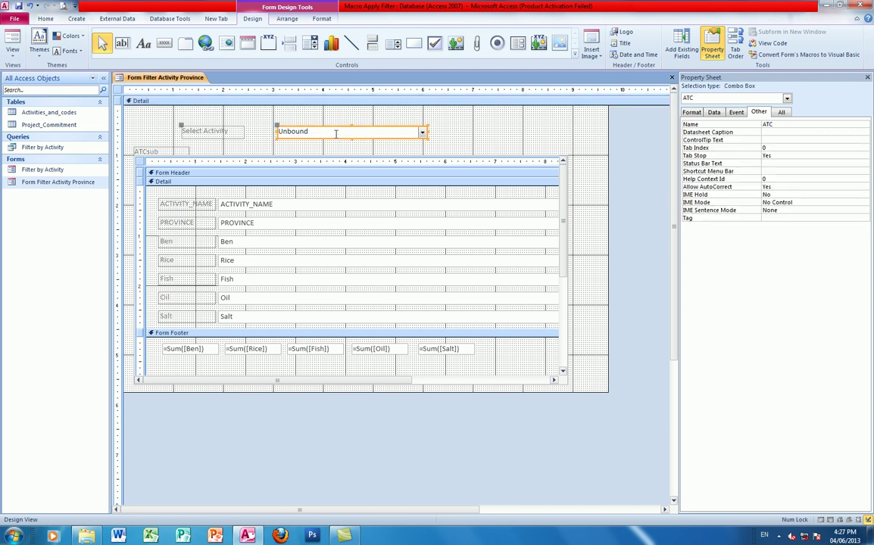
left_click(737, 112)
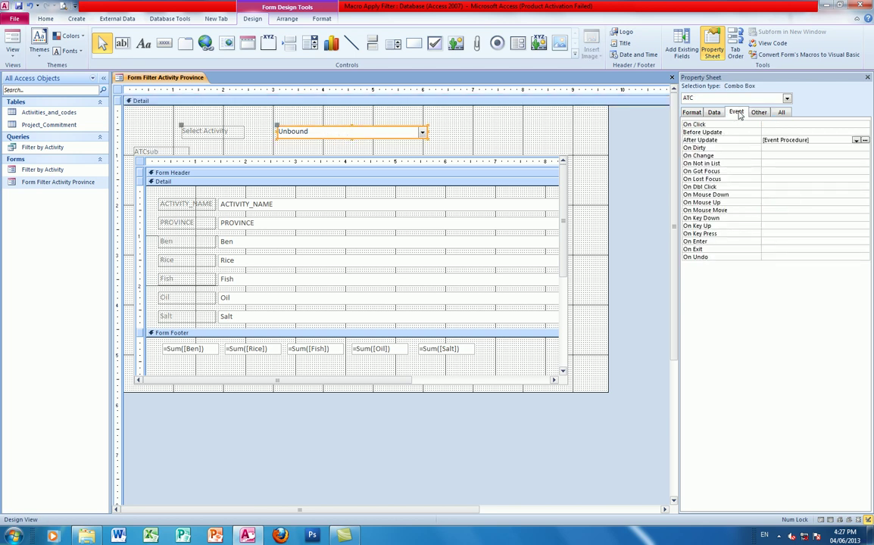
left_click(864, 140)
left_click(150, 148)
key("Return")
type("Me.A")
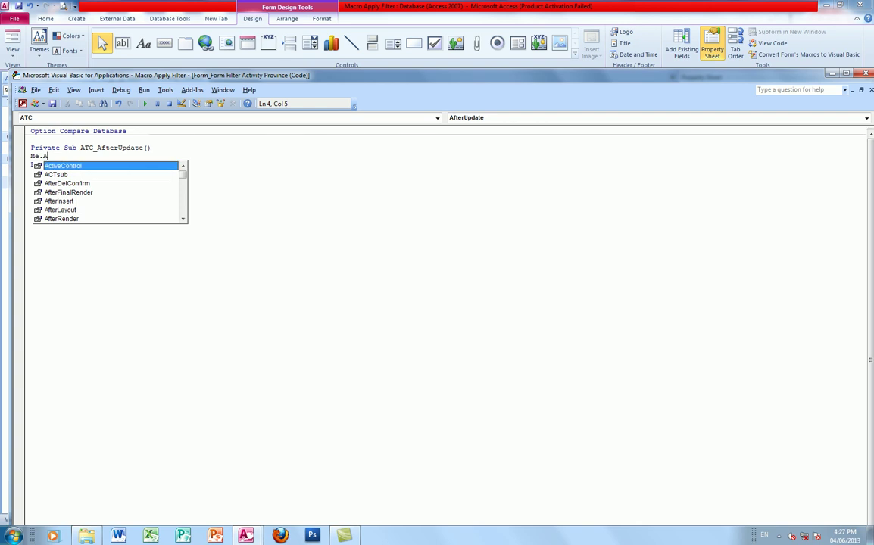
left_click(56, 175)
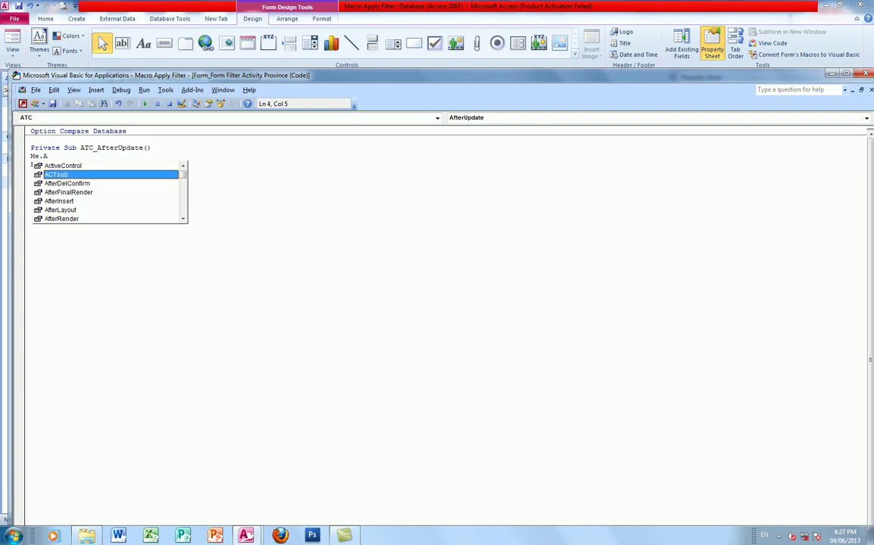
type("CTsub.re")
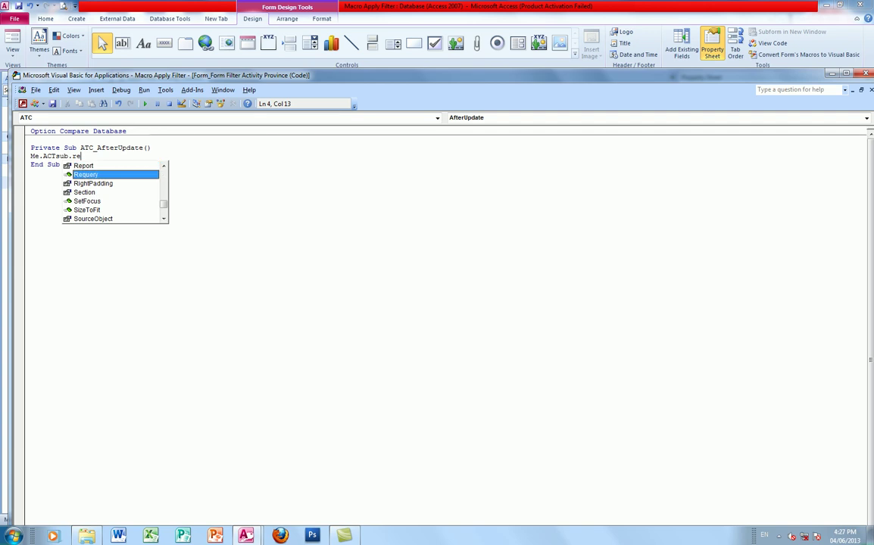
key("Tab")
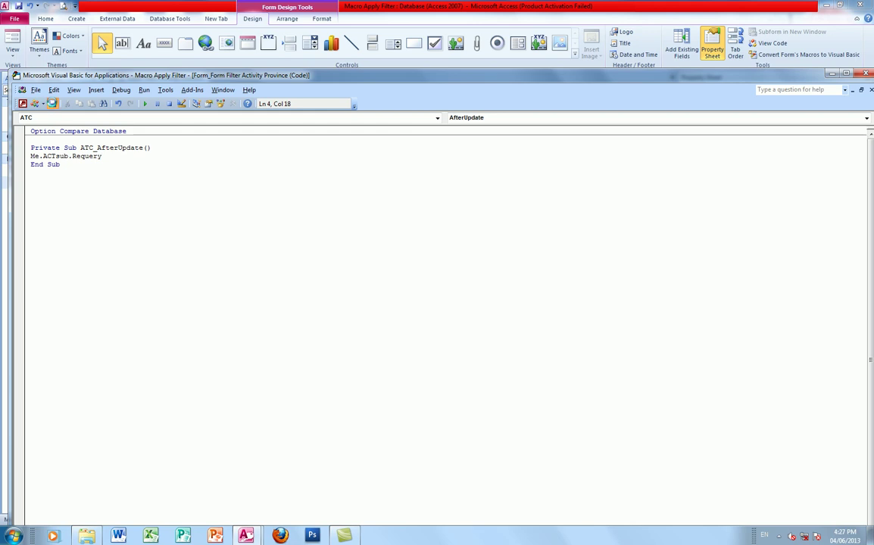
left_click(53, 104)
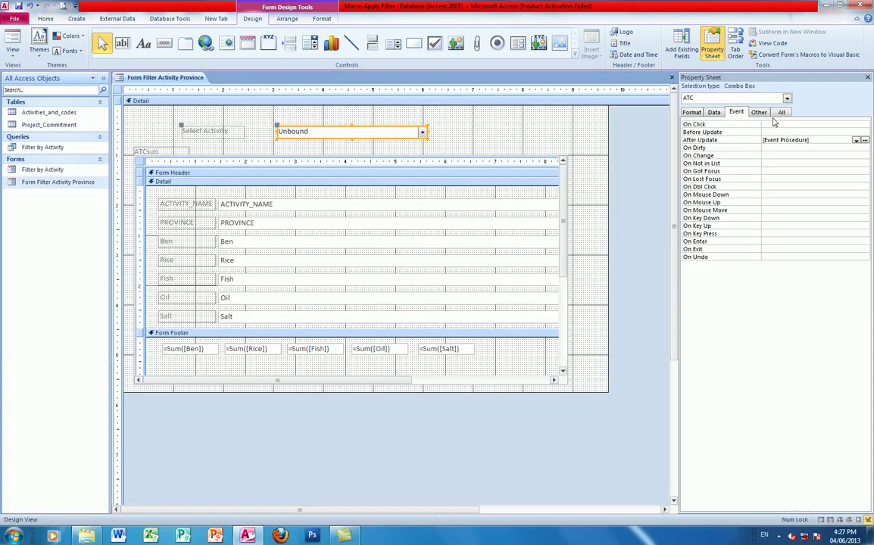
Switch the form to Form view and test whether the Select Activity combo box lists activities and filters the subform
left_click(782, 66)
left_click(44, 19)
left_click(10, 57)
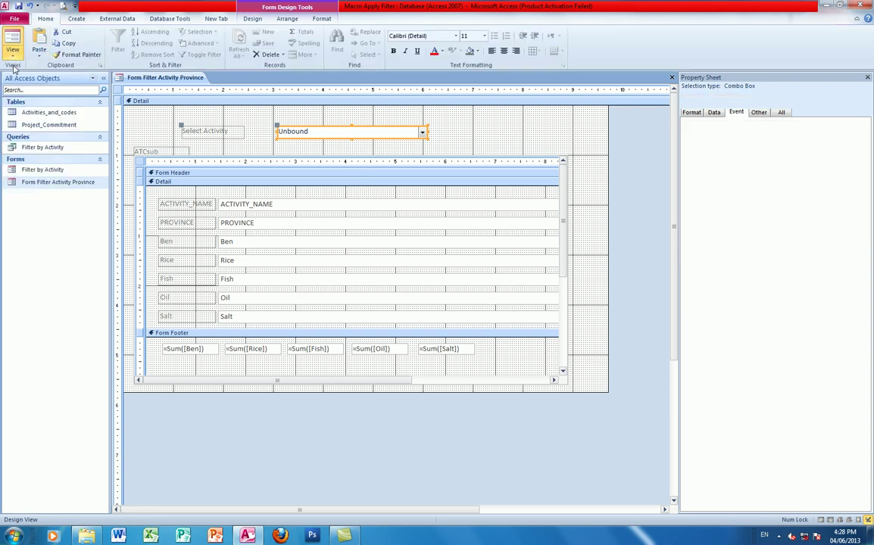
left_click(34, 68)
left_click(420, 112)
left_click(421, 112)
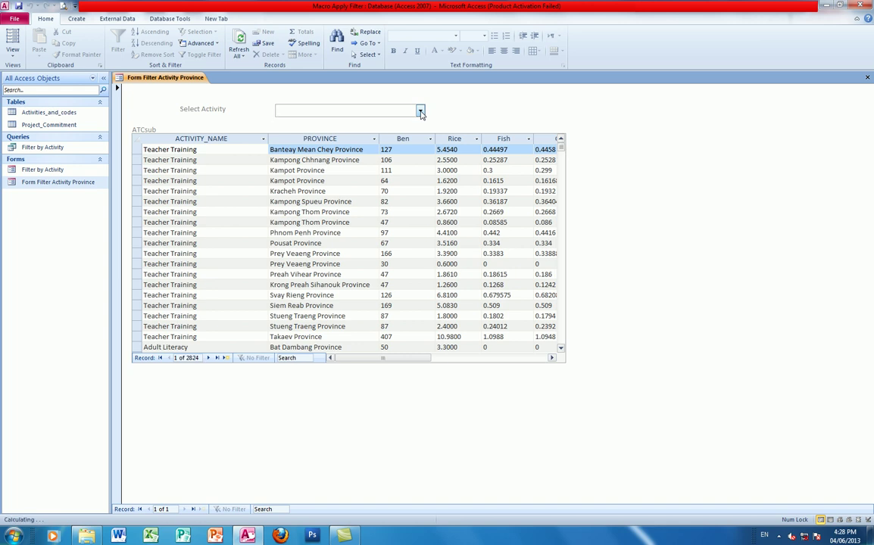
left_click(421, 112)
left_click(420, 112)
left_click_drag(560, 146, 573, 174)
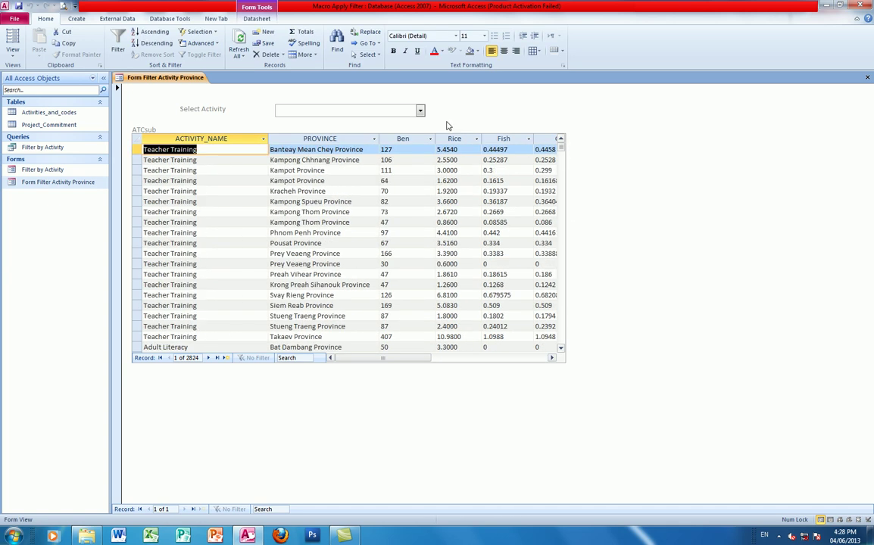
left_click(420, 112)
left_click(421, 114)
left_click(420, 112)
left_click(420, 112)
left_click(421, 112)
left_click(420, 112)
left_click(420, 112)
left_click(420, 113)
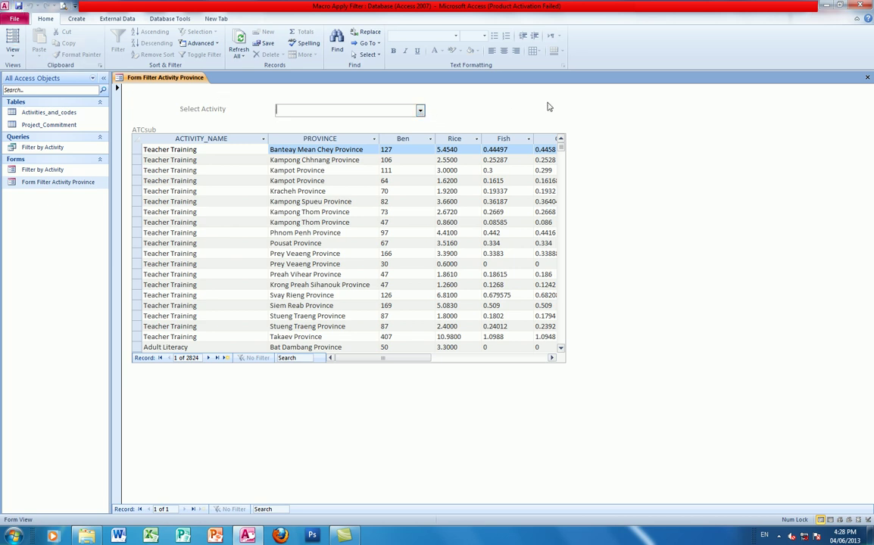
Close the form, check the Filter by Activity form's records, and reopen Form Filter Activity Province for another check before closing it
left_click(867, 77)
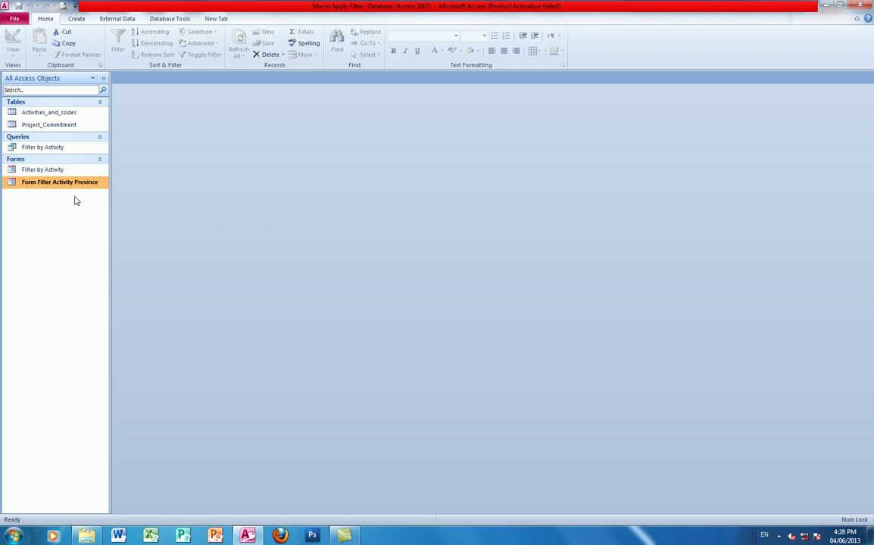
double_click(43, 169)
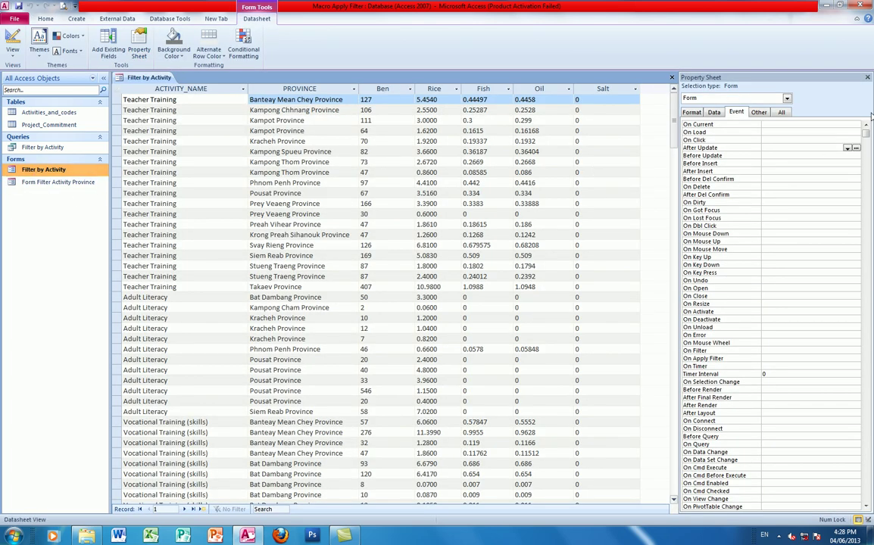
key("ctrl+F4")
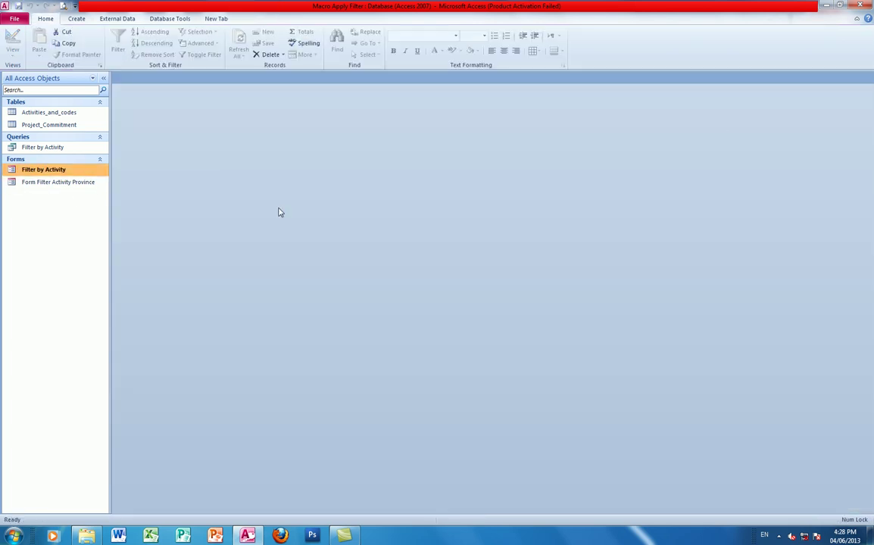
double_click(27, 182)
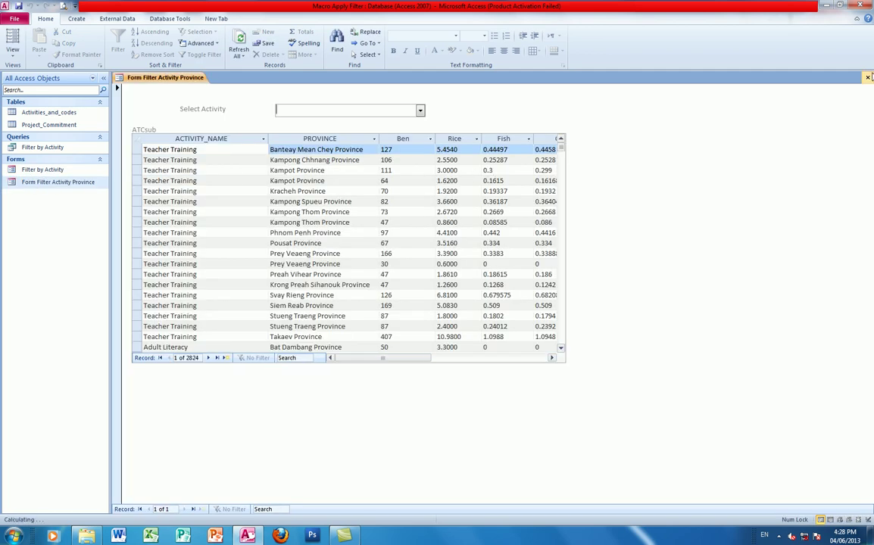
key("ctrl+w")
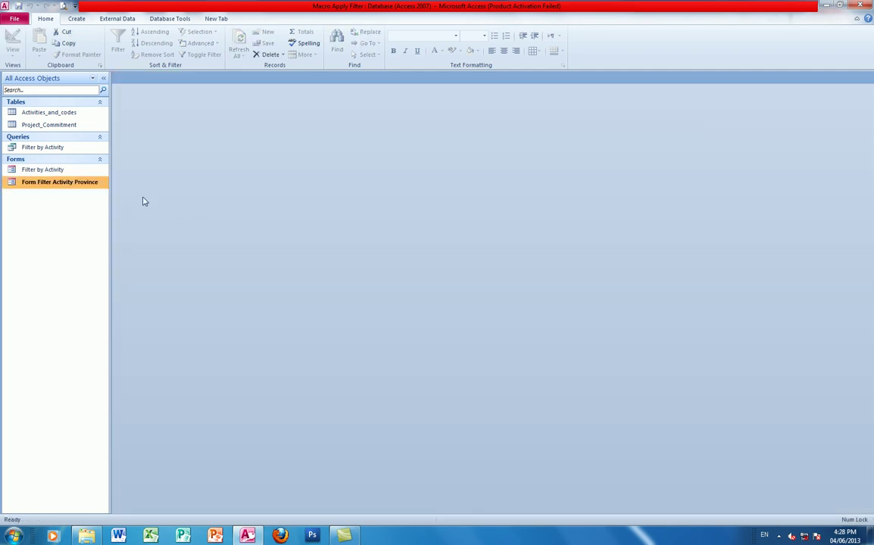
Permanently delete the Form Filter Activity Province form and check that the Filter by Activity form still opens
right_click(38, 182)
left_click(53, 284)
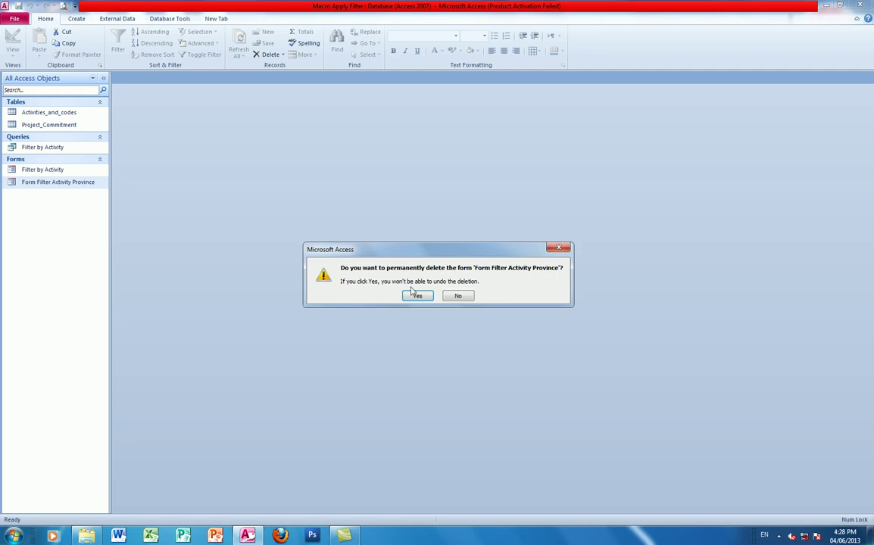
left_click(375, 264)
double_click(34, 170)
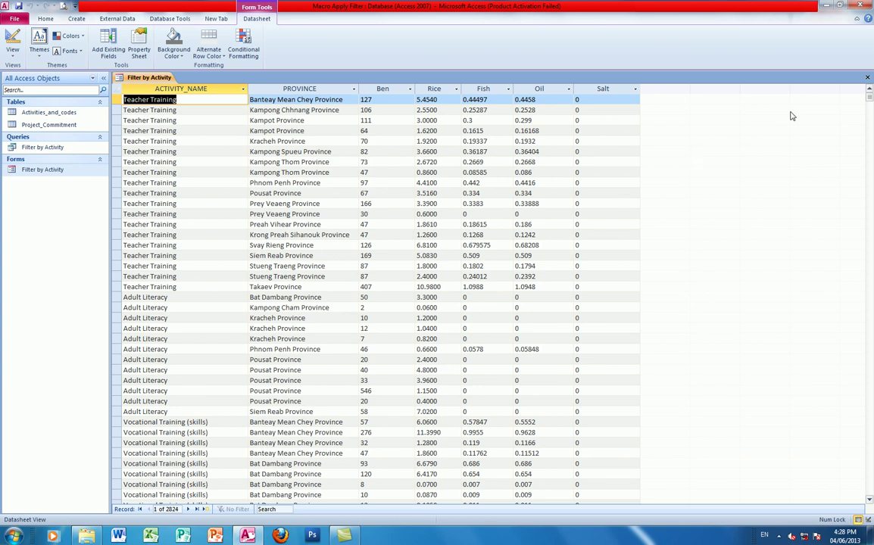
key("ctrl+w")
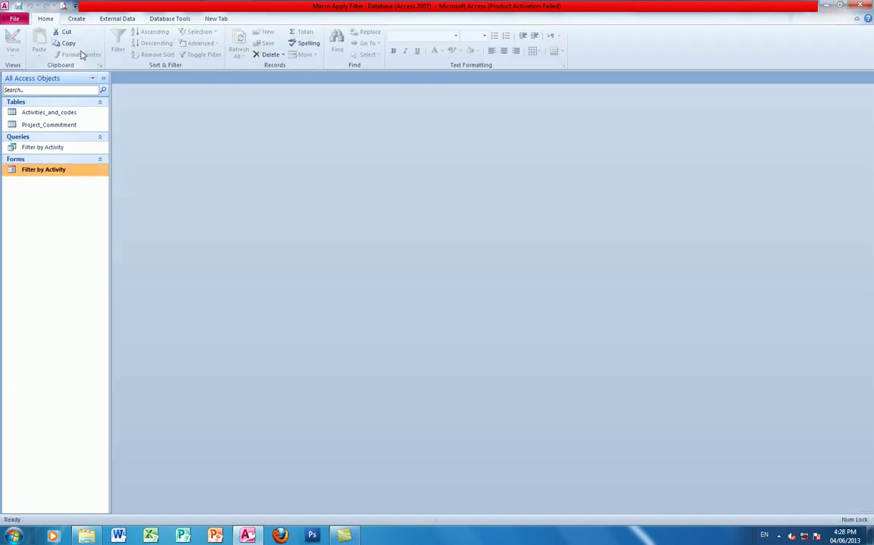
Create a blank form in Design view and enlarge its Detail section to about 11.25 by 6.3 inches
left_click(76, 19)
left_click(201, 49)
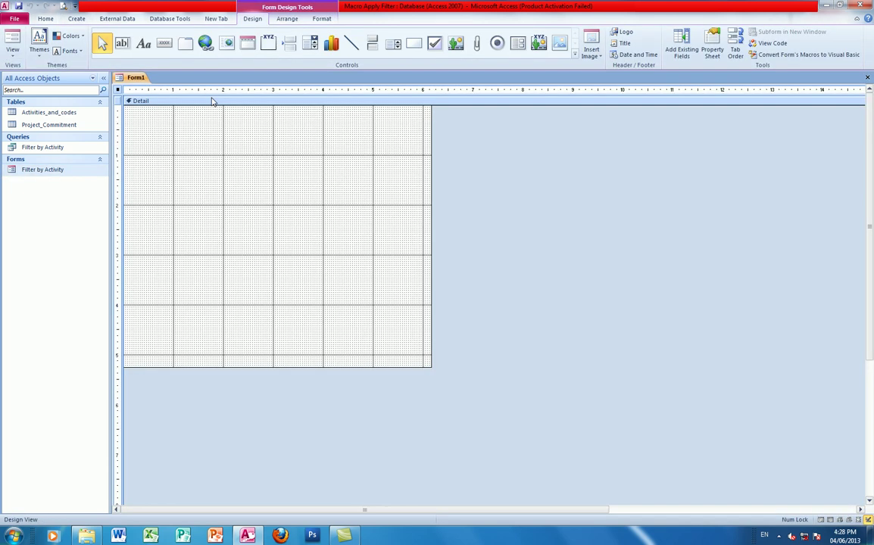
left_click_drag(431, 367, 685, 420)
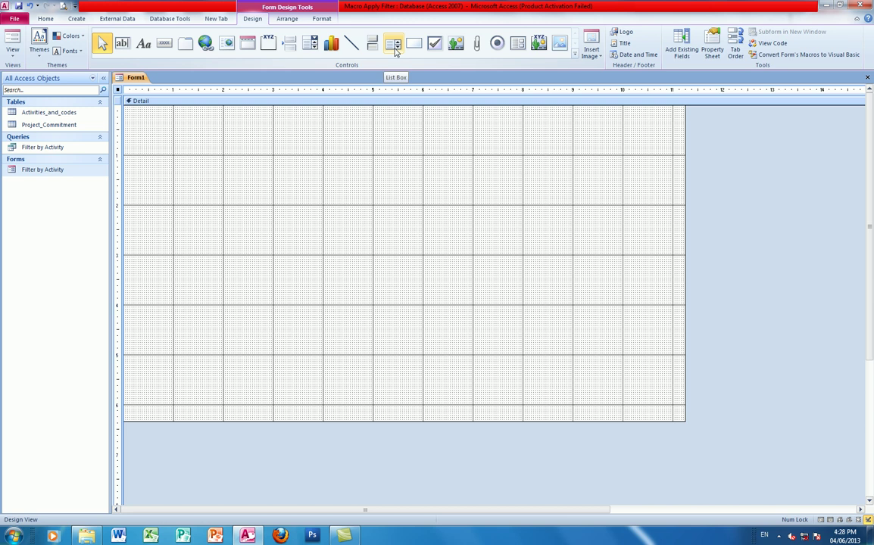
Draw an unbound combo box about 3.8 inches wide near the form's upper edge without the wizard, and label it Select Activity
left_click(311, 44)
left_click_drag(263, 128, 454, 140)
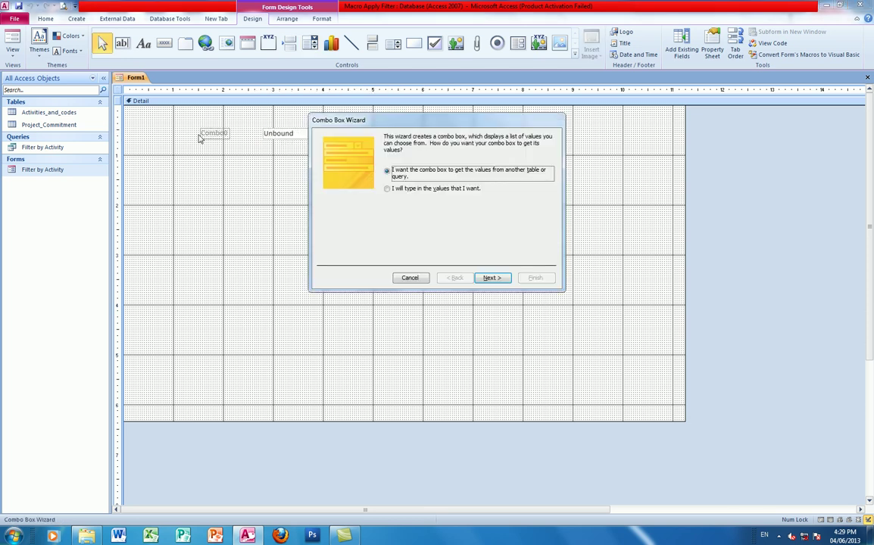
left_click(395, 282)
left_click(203, 133)
left_click_drag(199, 133, 121, 130)
key("F2")
type("Select Activity")
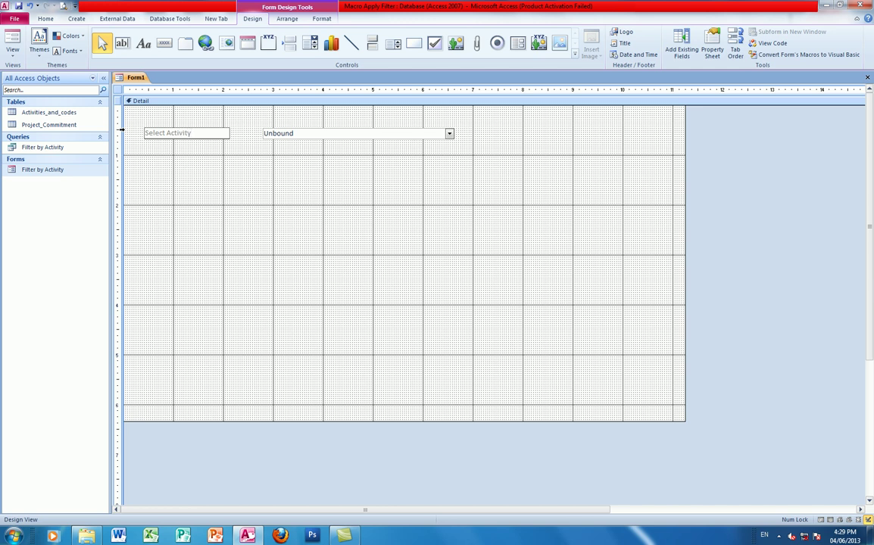
Name the Select Activity combo box ATC in its properties
left_click(324, 134)
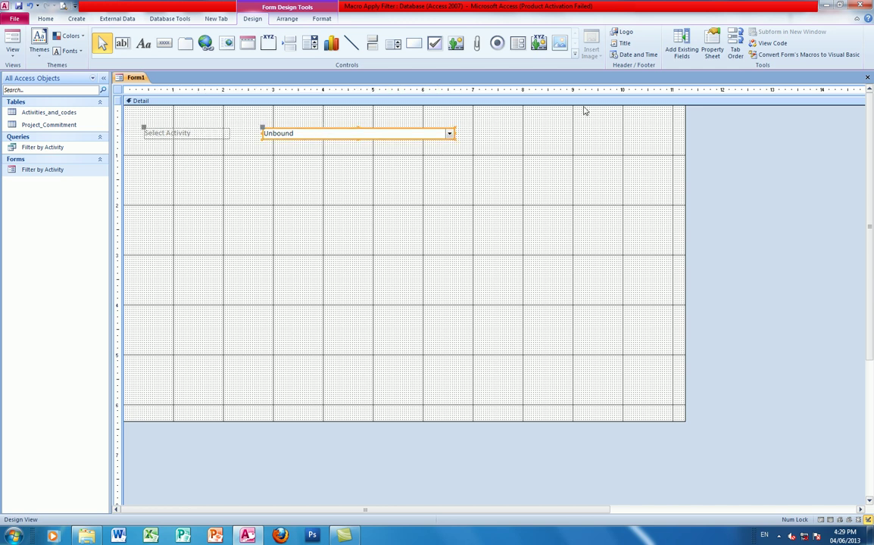
left_click(712, 47)
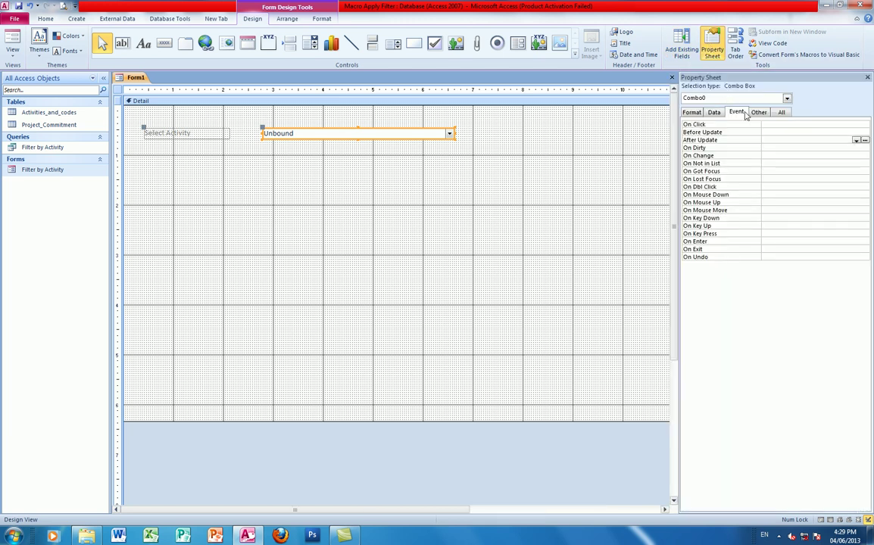
left_click(716, 125)
type("A")
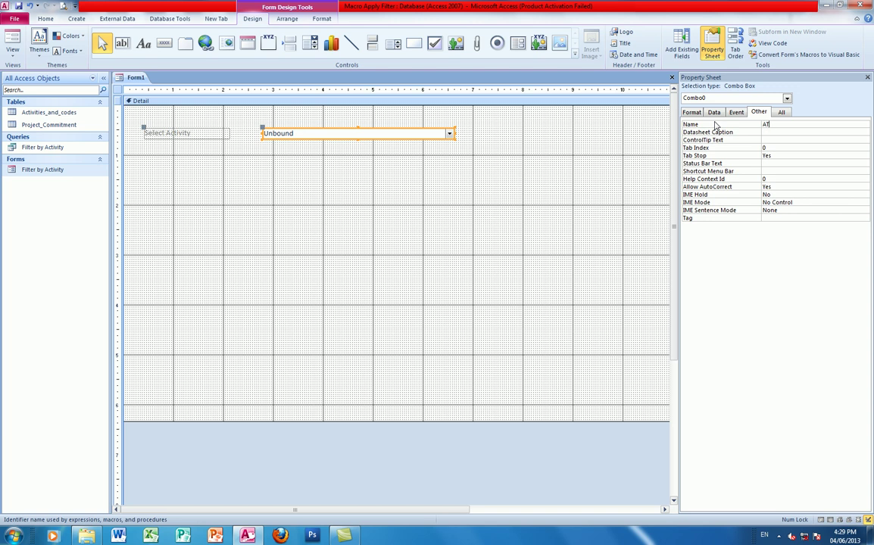
left_click(275, 170)
left_click(295, 135)
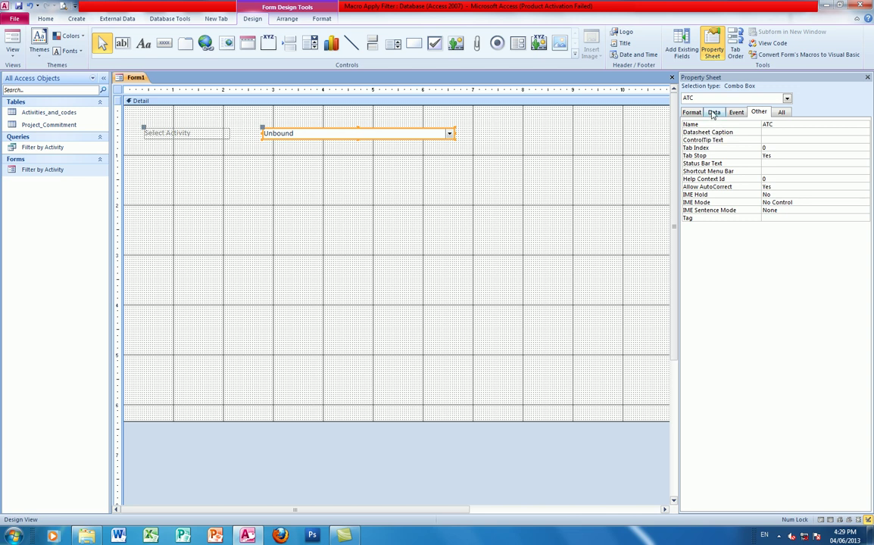
Start the ATC combo box's row source query with the Activities_and_codes and Project_Commitment tables, and add the ACTIVITY_NAME field
left_click(715, 112)
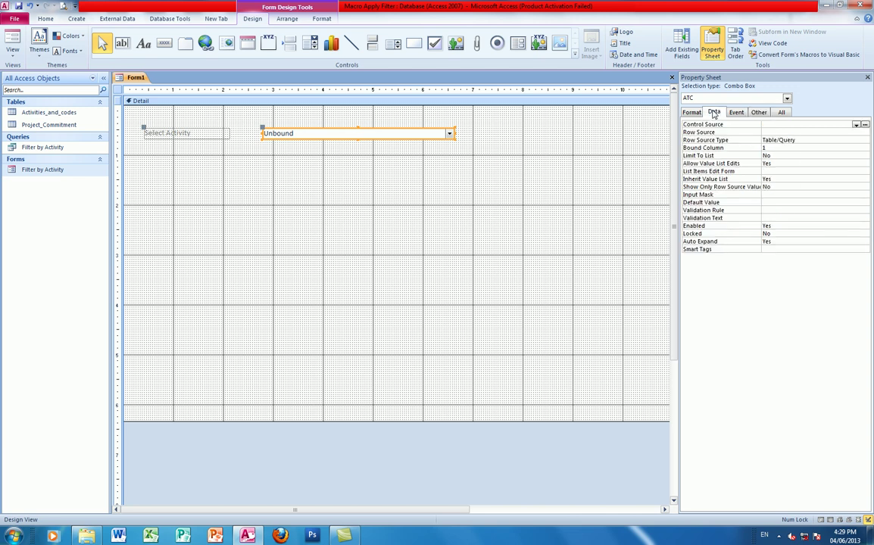
left_click(865, 124)
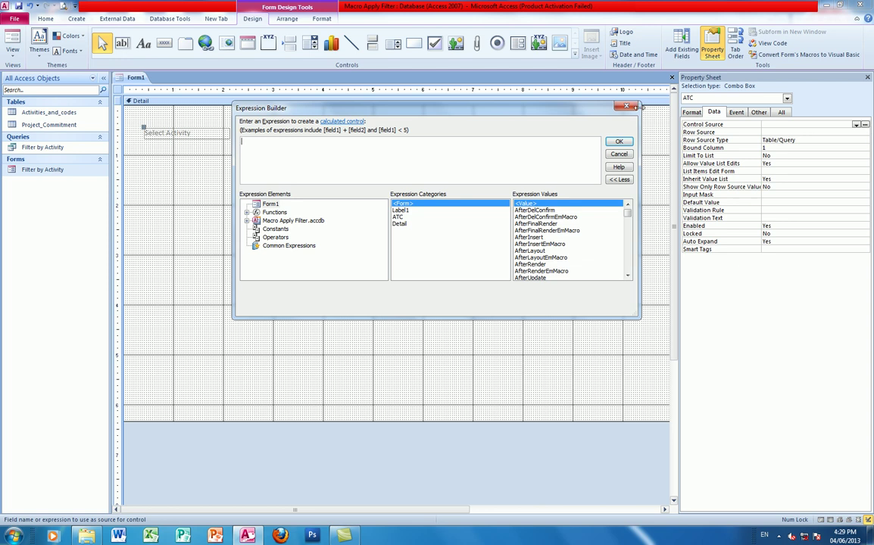
left_click(627, 106)
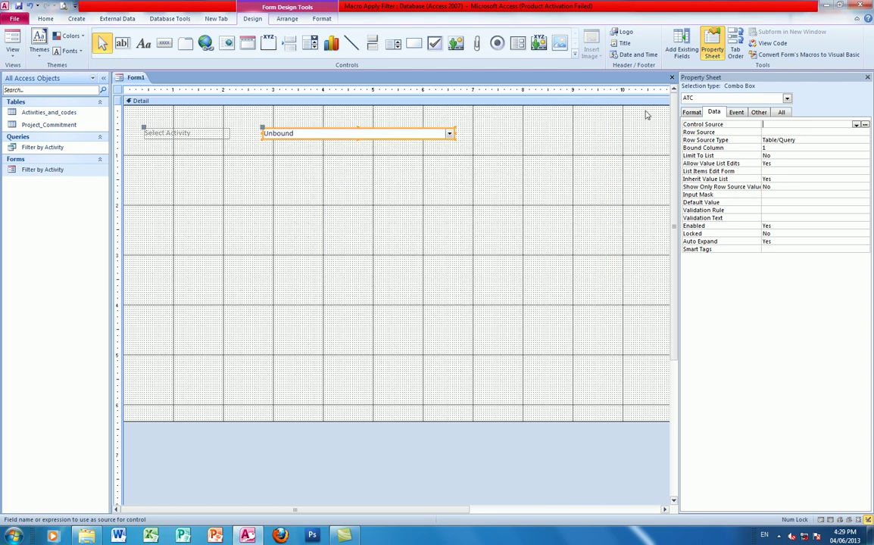
left_click(865, 132)
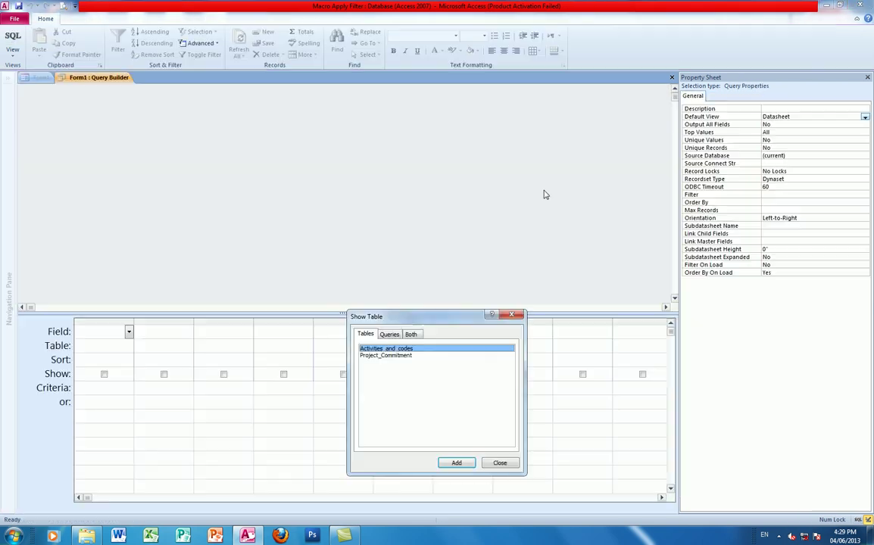
double_click(387, 348)
double_click(386, 355)
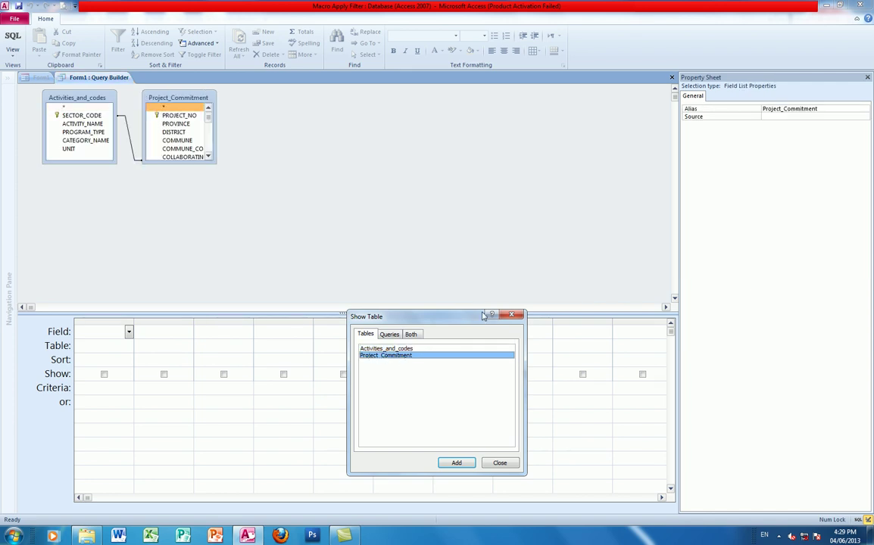
left_click(511, 314)
left_click(84, 124)
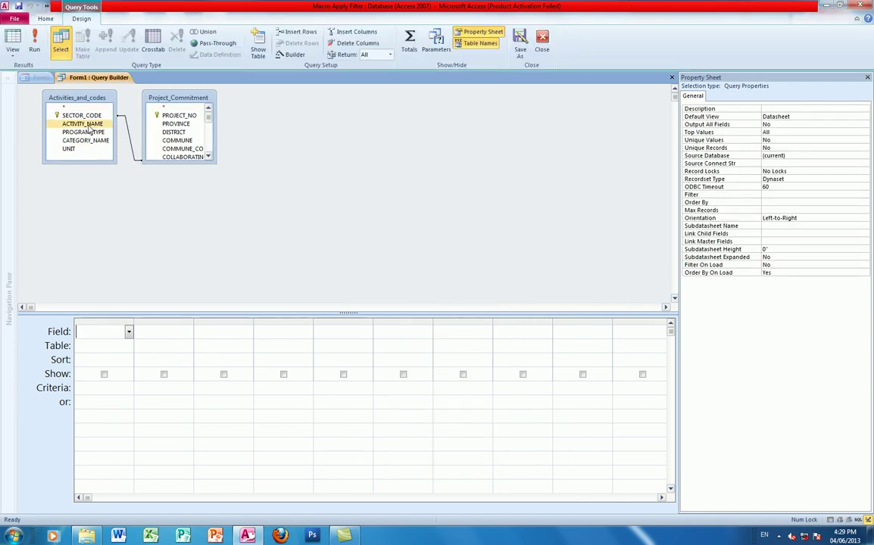
double_click(88, 125)
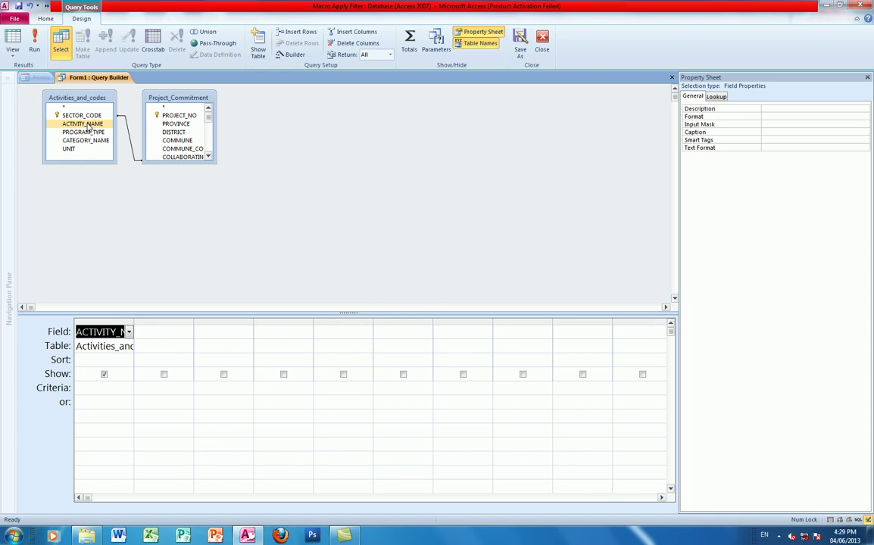
Enlarge the Project_Commitment field list and add its SECTOR_CODE field to the row source query
left_click(209, 157)
left_click(208, 157)
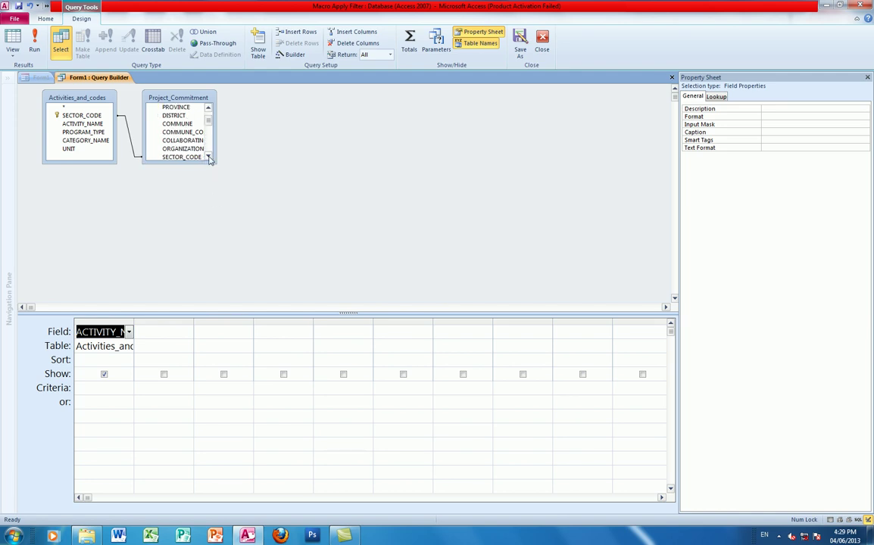
left_click_drag(214, 165, 265, 205)
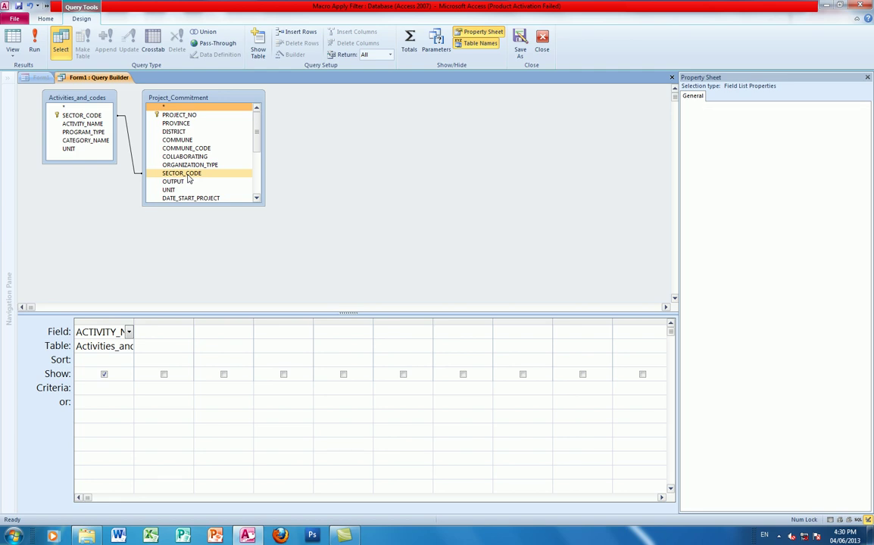
double_click(188, 176)
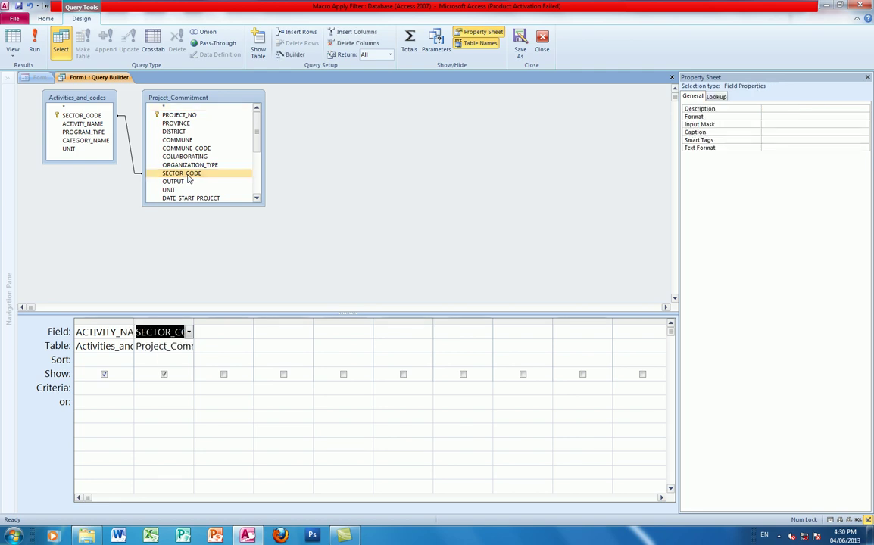
Group the row source query with Totals, sort SECTOR_CODE ascending, and save and close the query
left_click(157, 356)
left_click(409, 42)
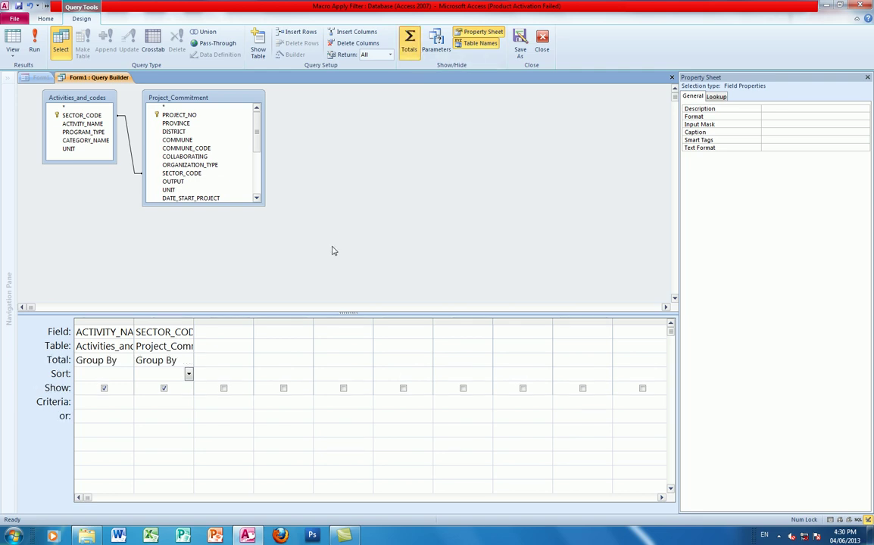
left_click(189, 374)
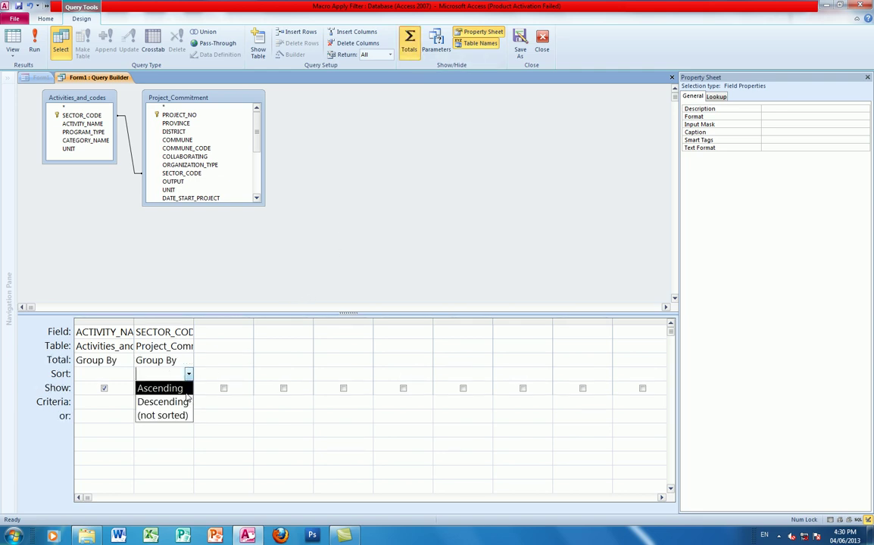
left_click(182, 389)
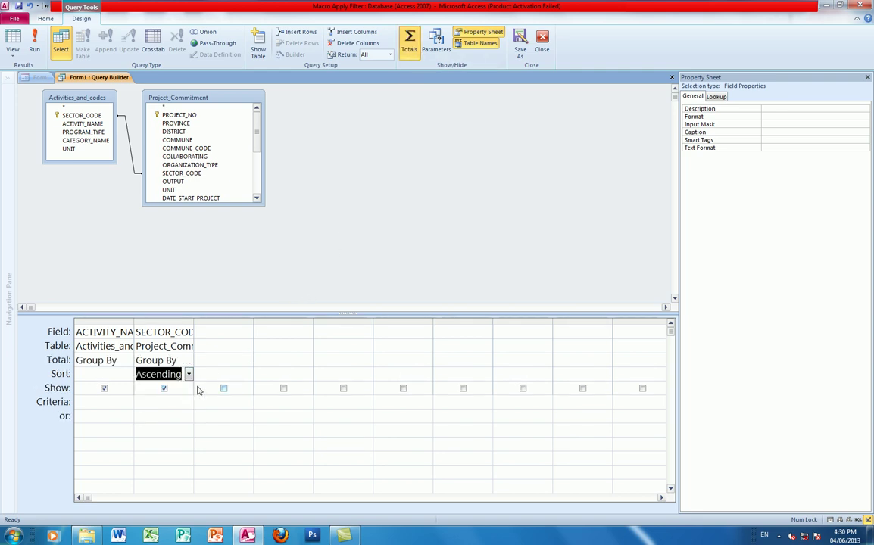
left_click(18, 8)
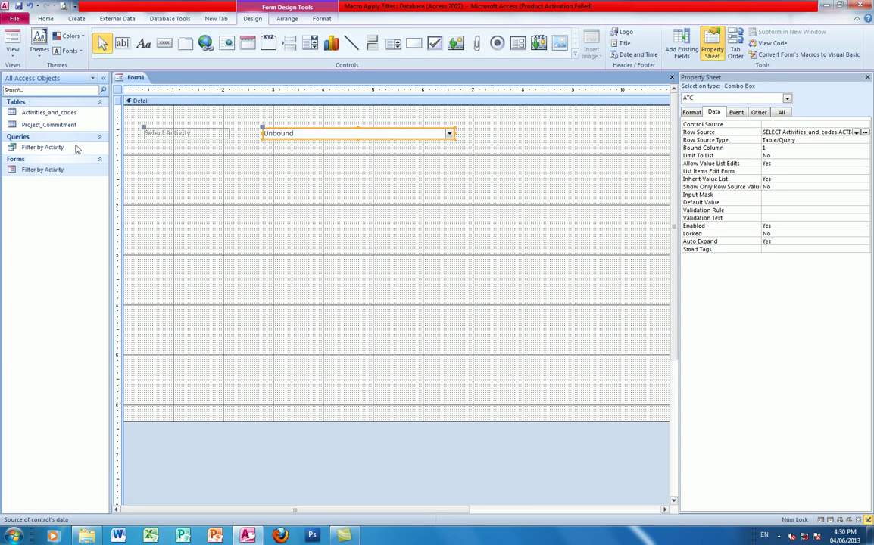
Test the Select Activity list in Form view with Idp Emergency Rations, Heritage Conservation and Idp Food For Activity, and return to Design view
left_click(13, 59)
left_click(38, 72)
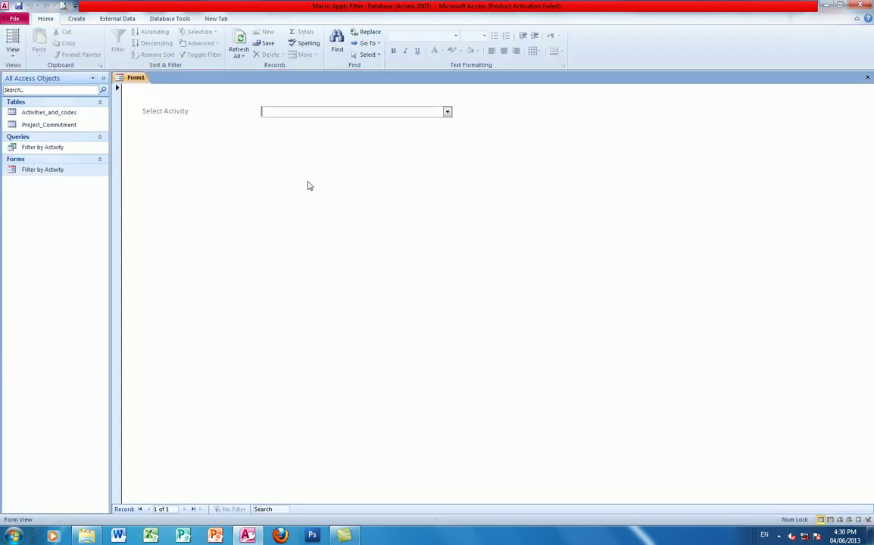
left_click(446, 111)
scroll(303, 227, "down", 6)
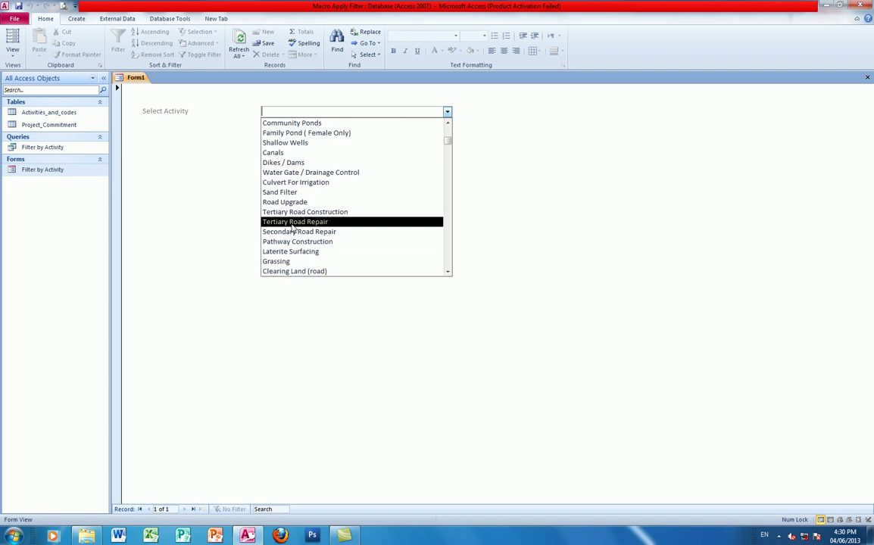
scroll(291, 229, "down", 6)
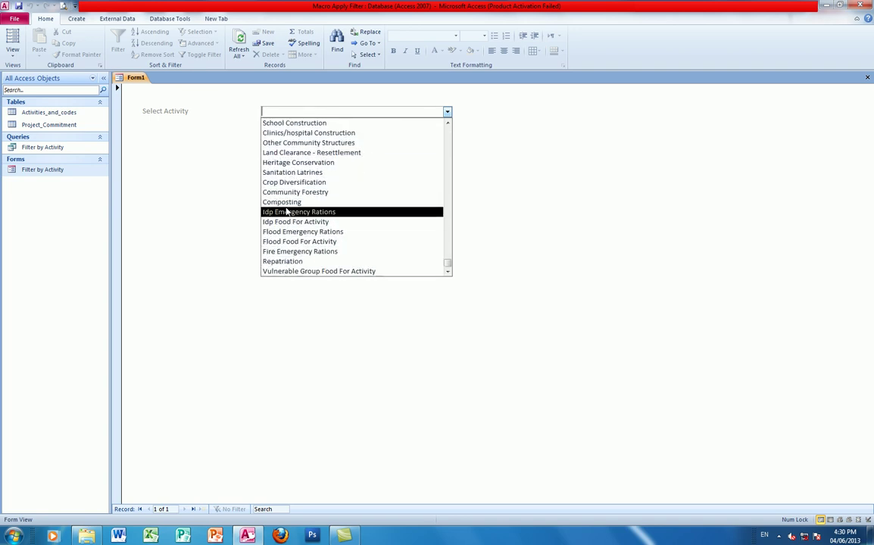
left_click(295, 212)
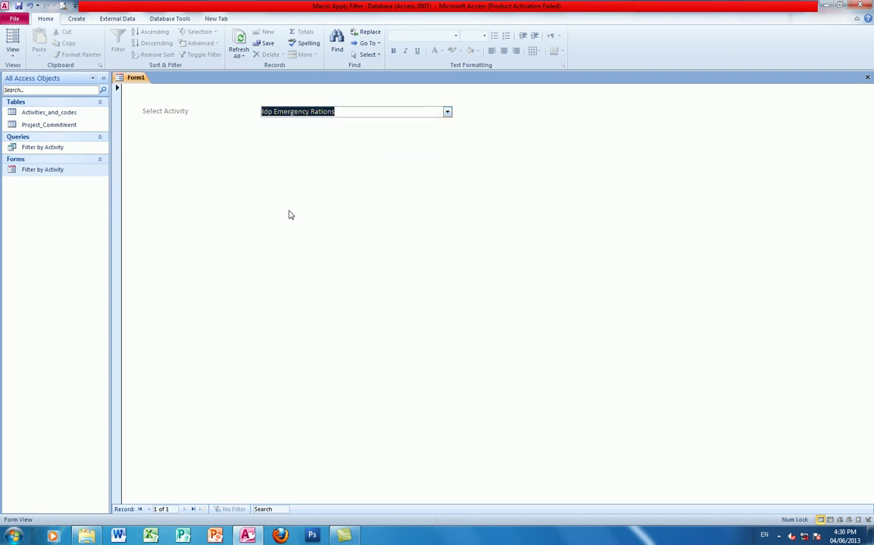
left_click(447, 112)
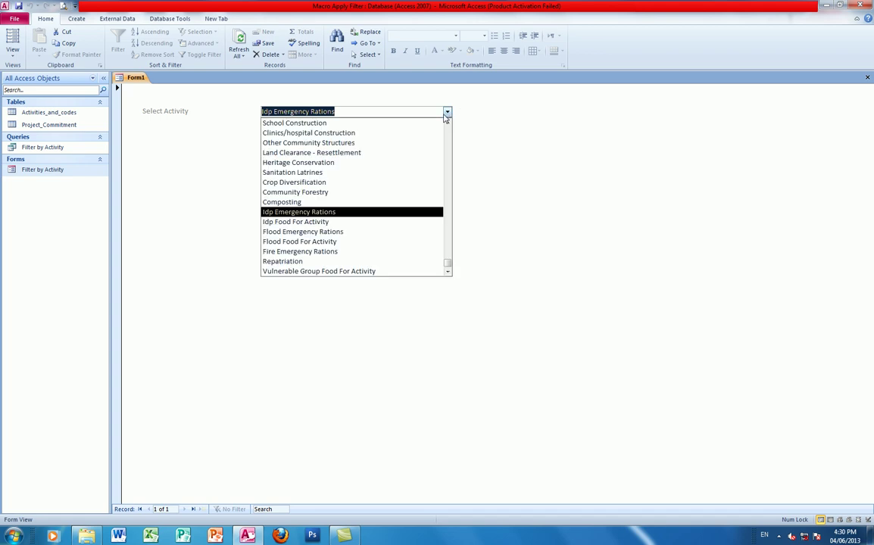
left_click(282, 162)
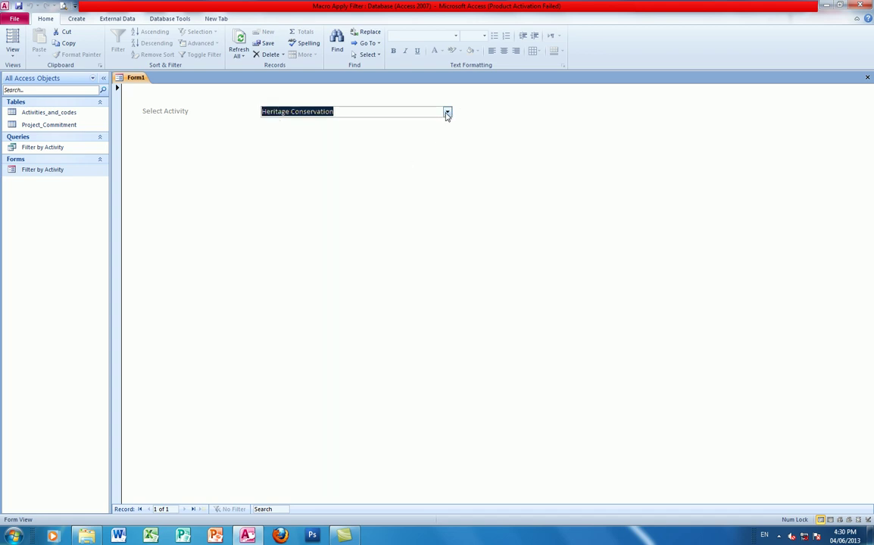
left_click(447, 112)
left_click(309, 221)
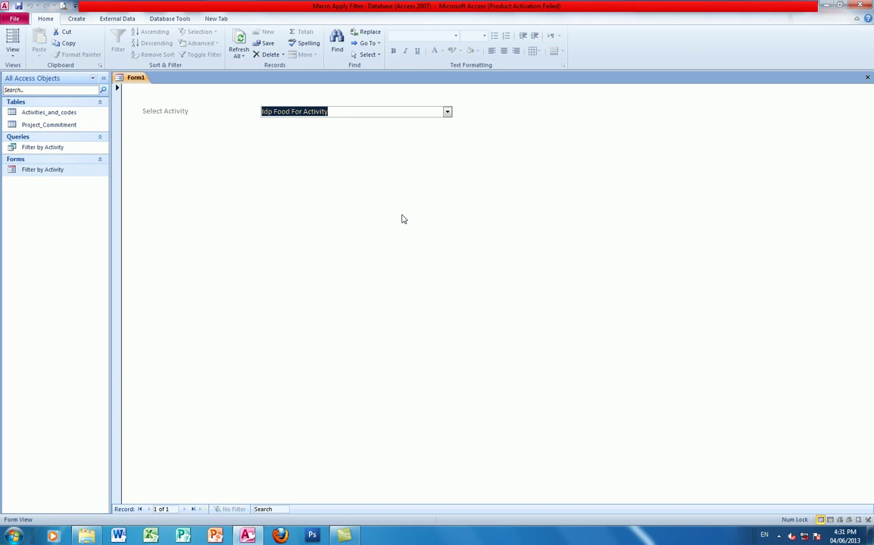
left_click(335, 111)
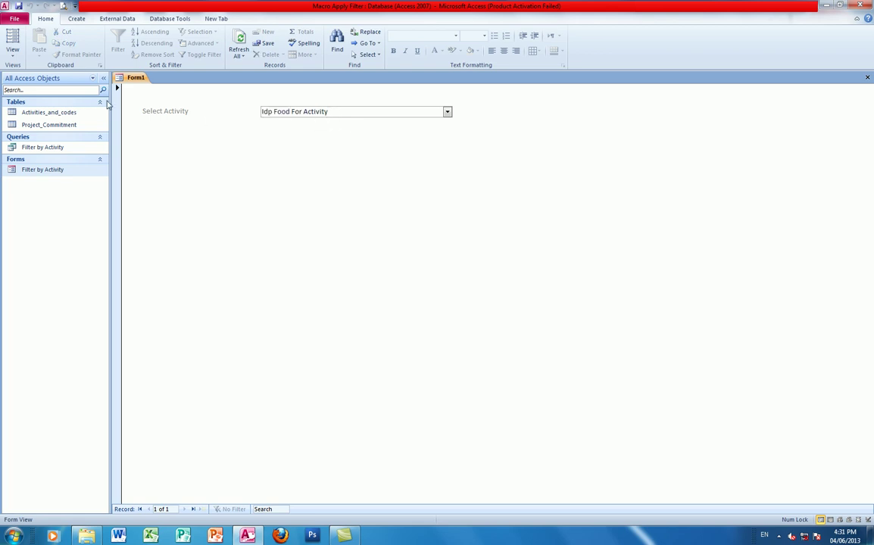
left_click(13, 51)
left_click(38, 178)
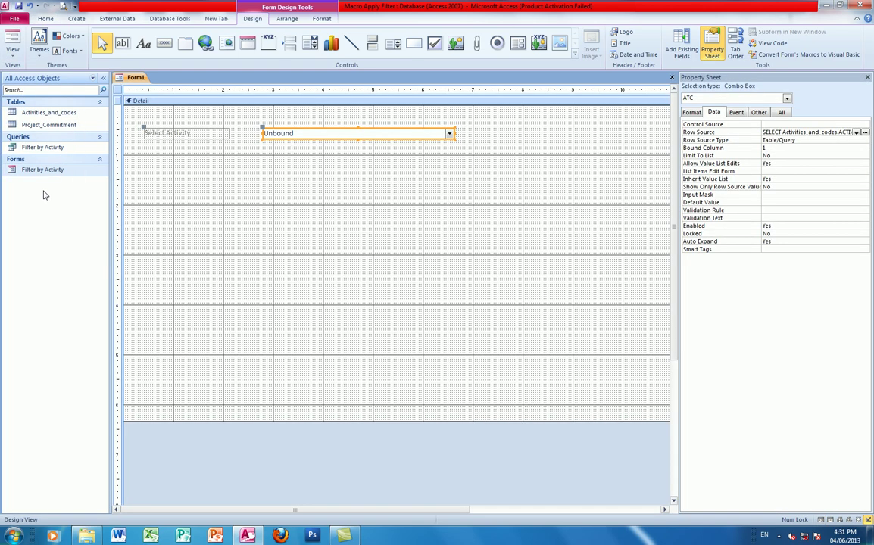
Draw a subform about 9.8 by 4 inches below the Select Activity combo box, based on the existing form Filter by Activity
left_click(295, 155)
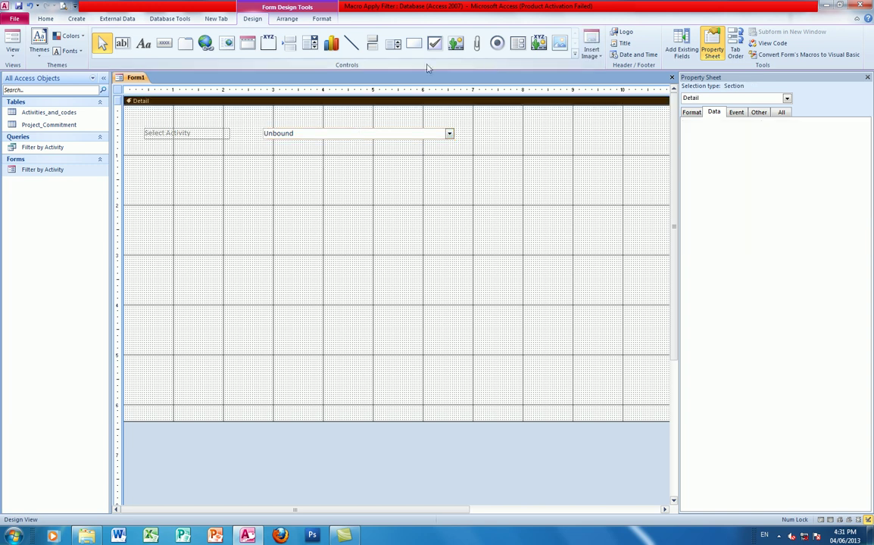
left_click(518, 48)
left_click_drag(137, 155, 626, 353)
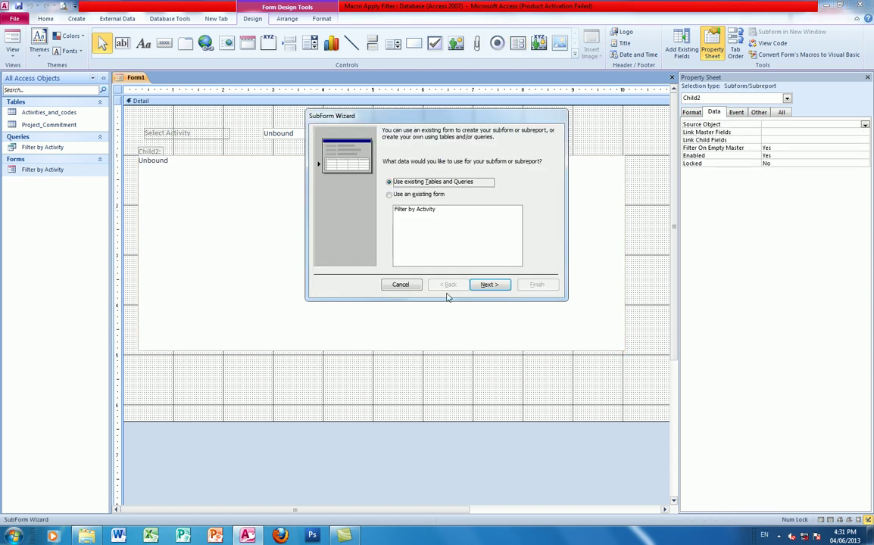
left_click(389, 194)
left_click(489, 284)
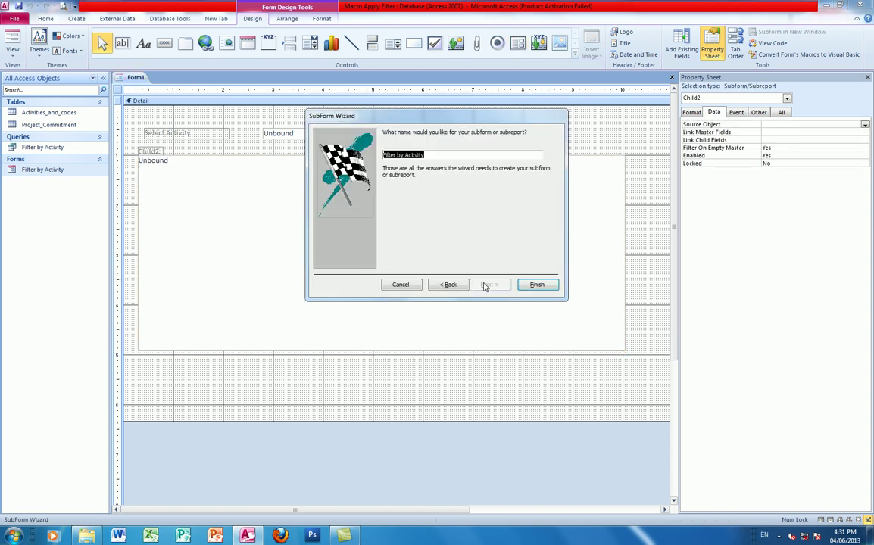
left_click(448, 285)
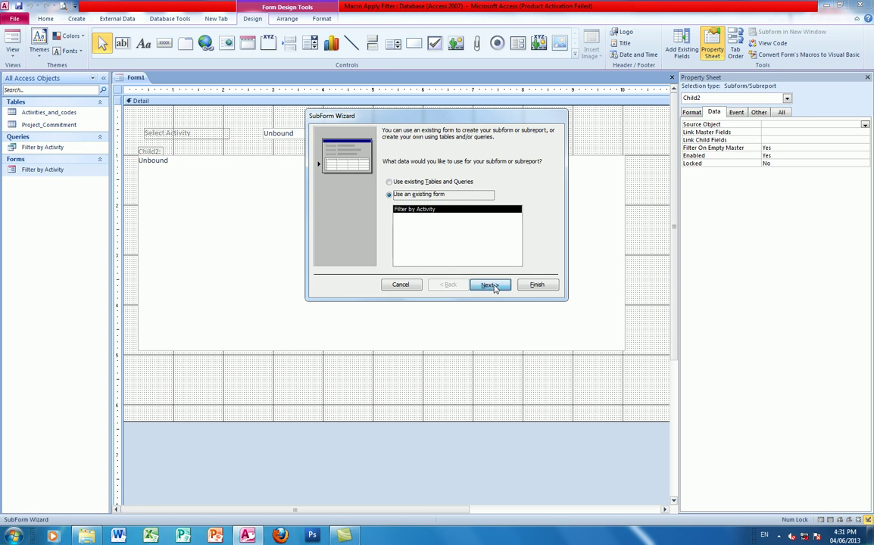
left_click(488, 284)
left_click(537, 285)
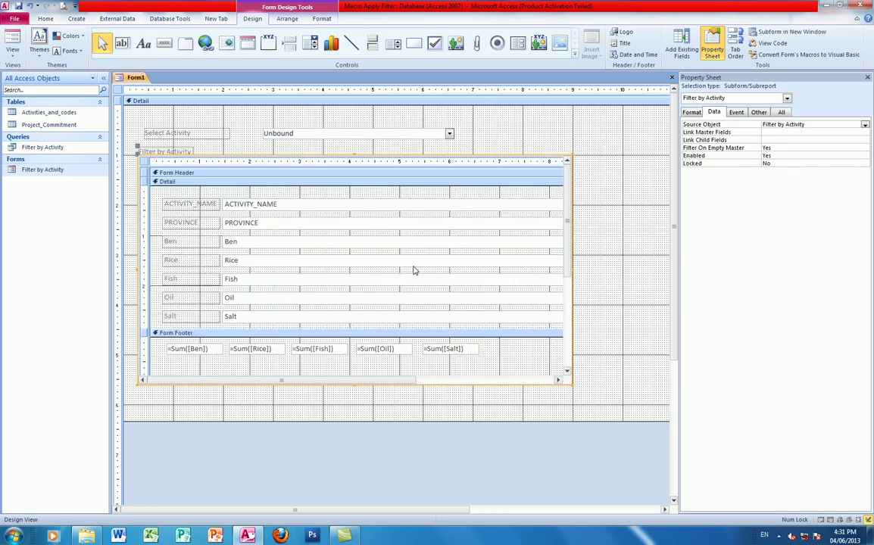
Name the subform control ATCsub and change its label text to ATCsub
left_click(758, 113)
left_click(727, 123)
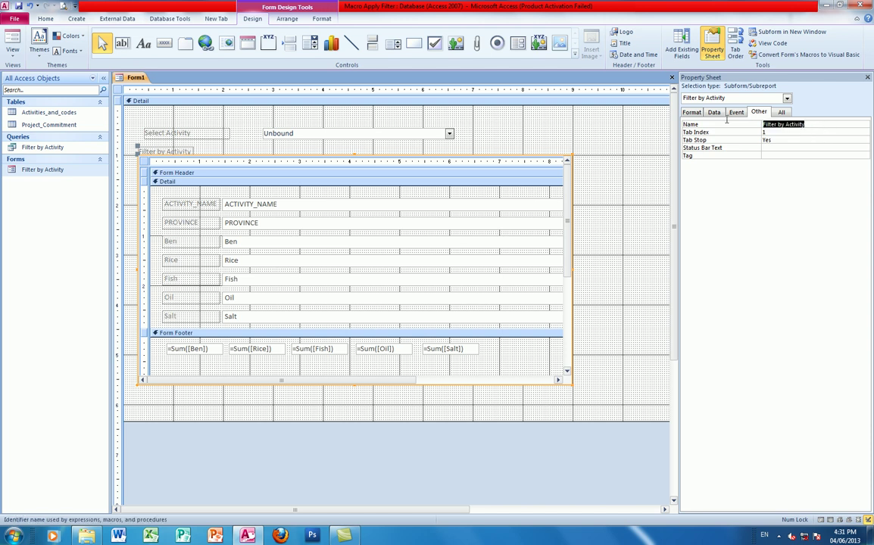
type("ATCsub")
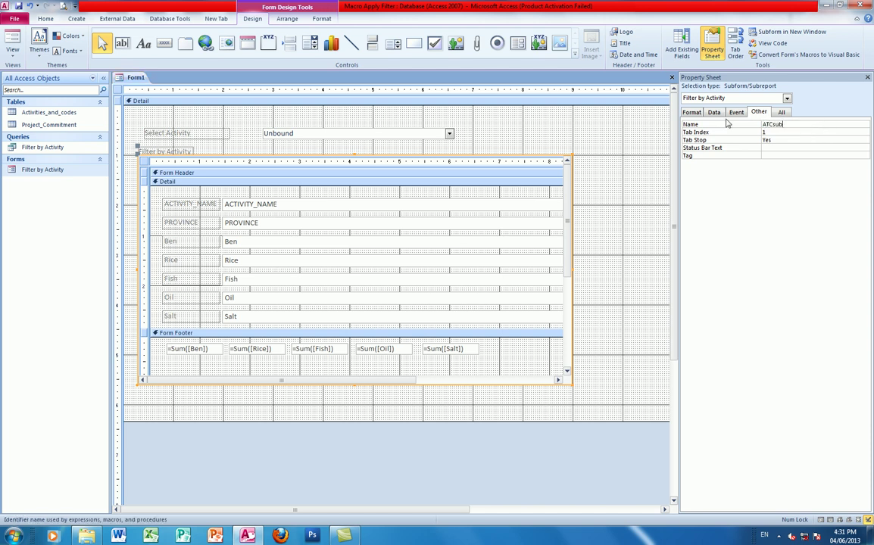
left_click(166, 152)
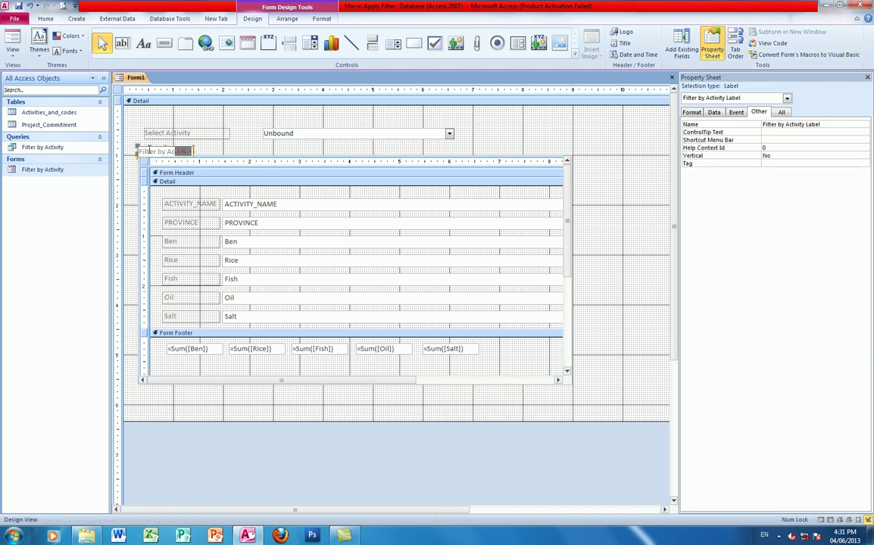
type("ATCsub")
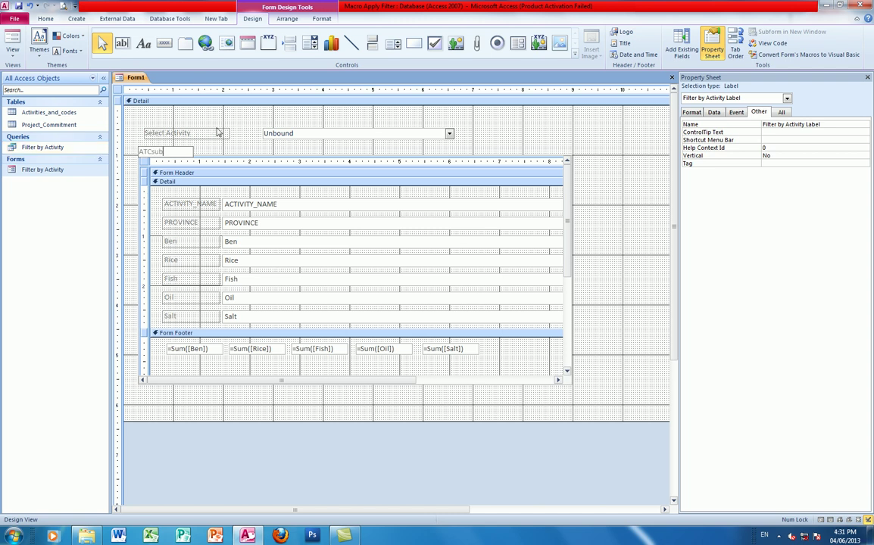
left_click(209, 108)
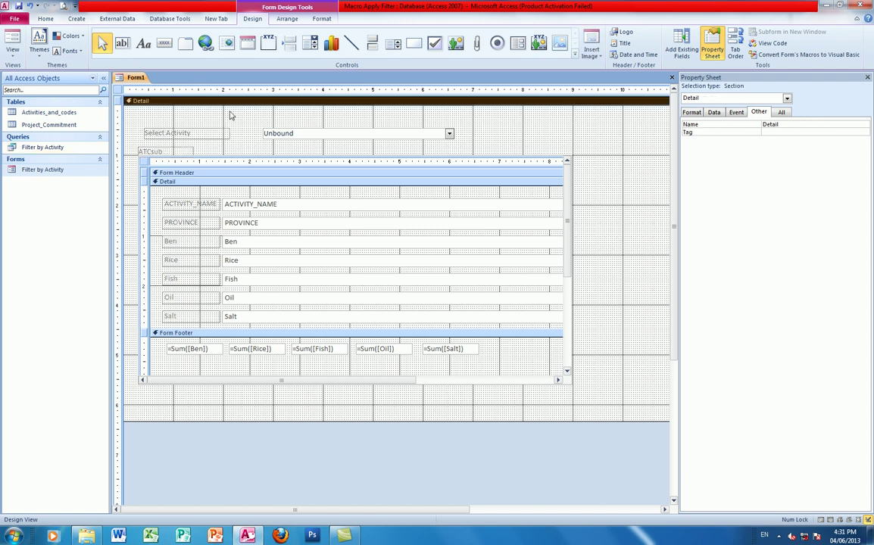
Check in Form view how the subform responds to different activities such as Flood Emergency Rations and Heritage Conservation, and return to Design view
left_click(12, 57)
left_click(34, 70)
left_click(409, 110)
left_click(374, 153)
left_click(402, 111)
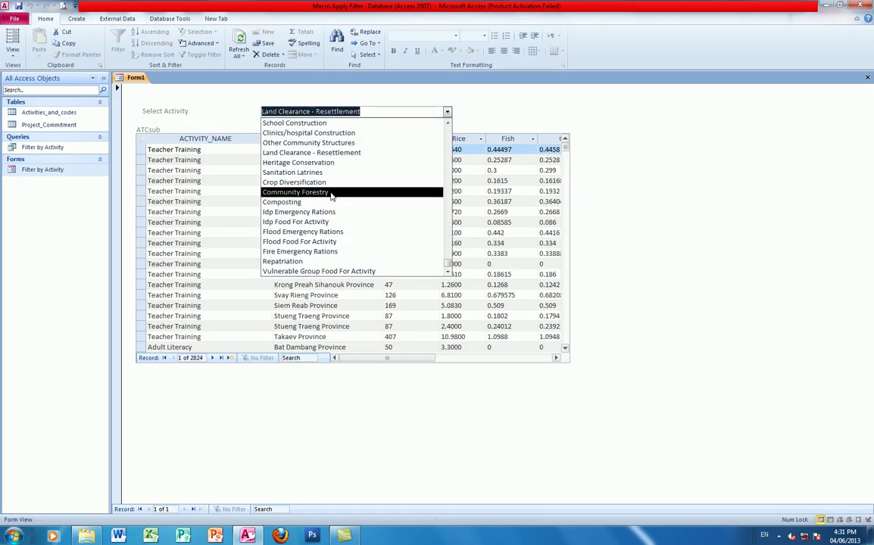
left_click(303, 192)
left_click(399, 112)
left_click(346, 211)
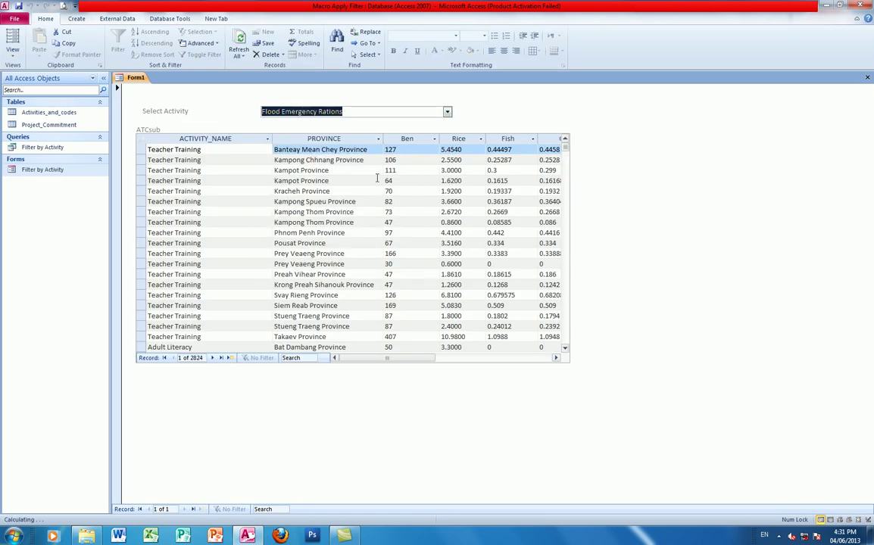
left_click(447, 112)
left_click(341, 221)
left_click(448, 112)
left_click(250, 168)
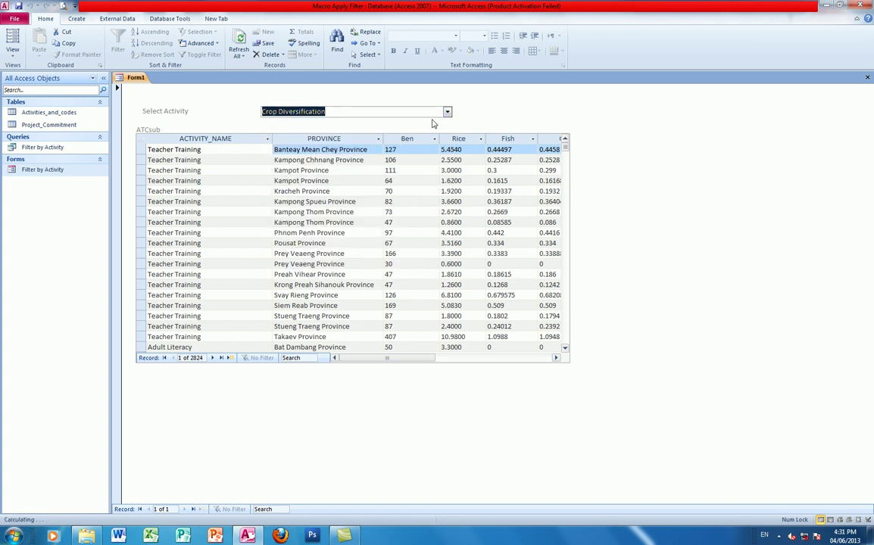
left_click(447, 112)
left_click(306, 162)
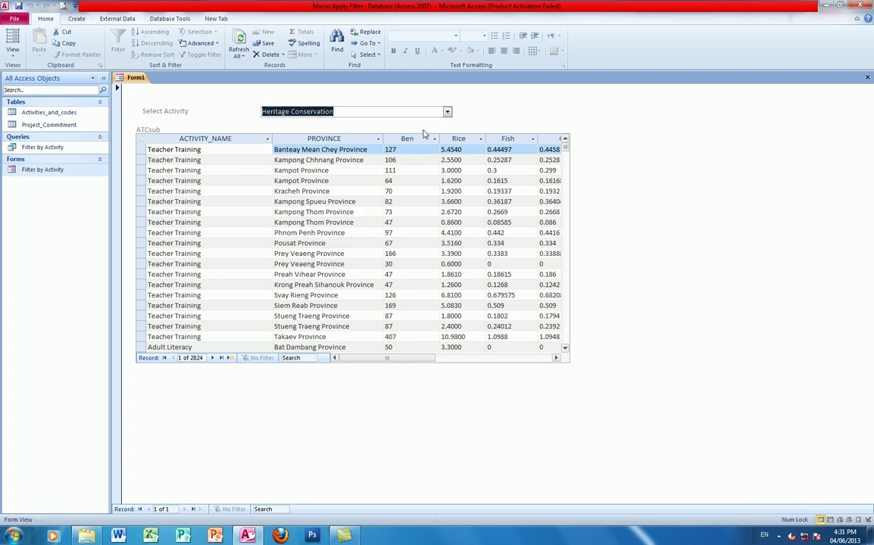
left_click(447, 112)
left_click(337, 209)
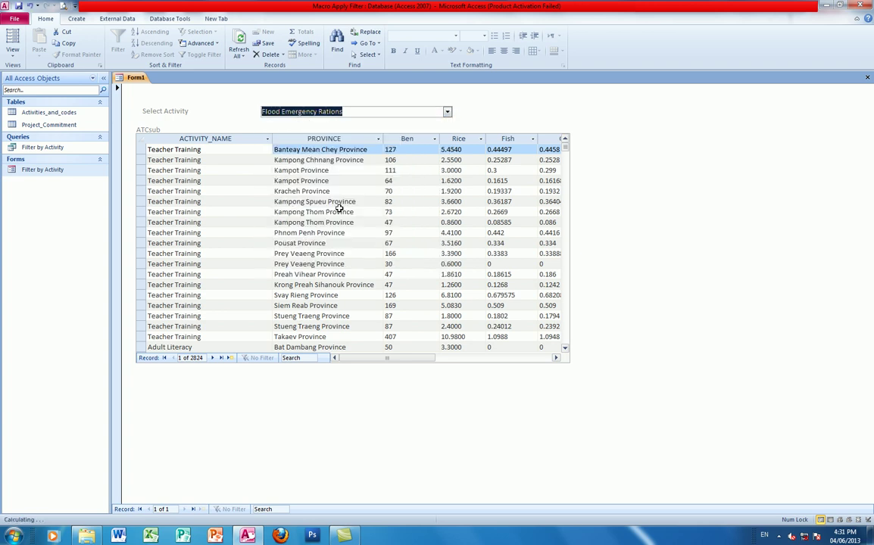
left_click(448, 112)
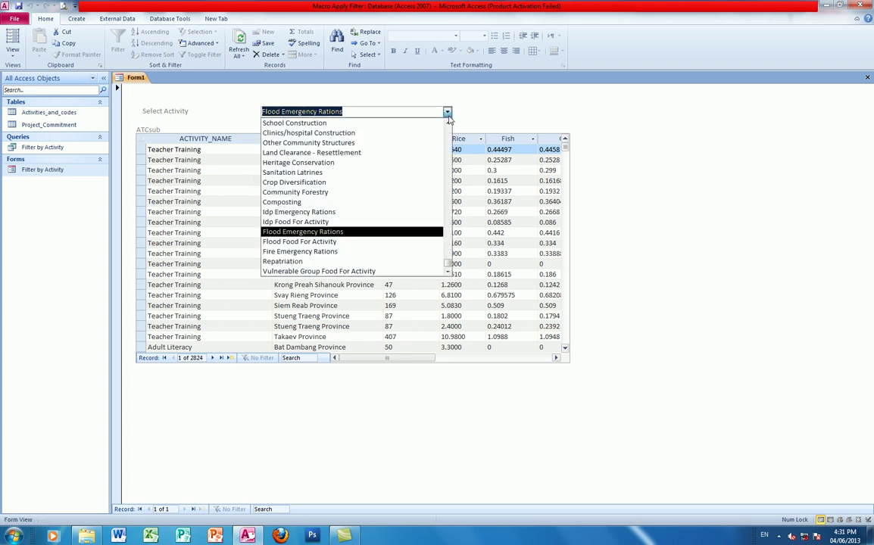
left_click(281, 135)
left_click(447, 112)
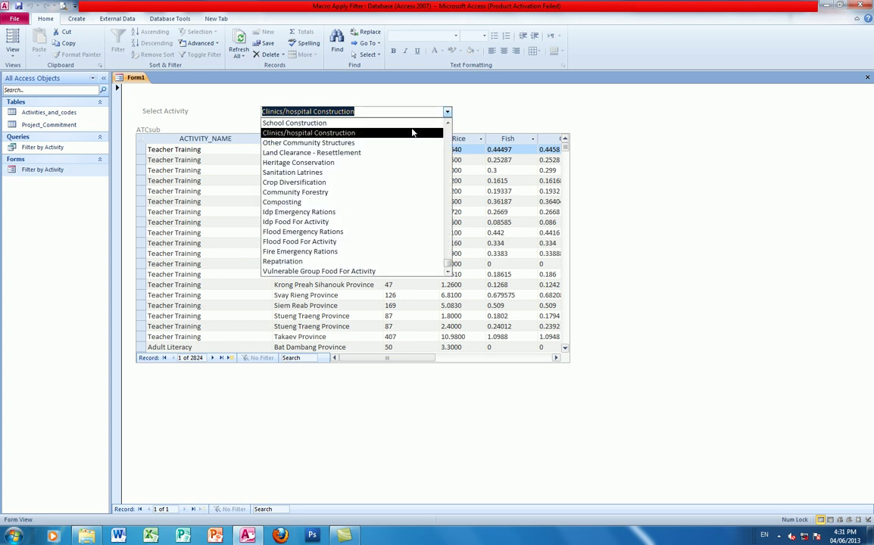
left_click(291, 163)
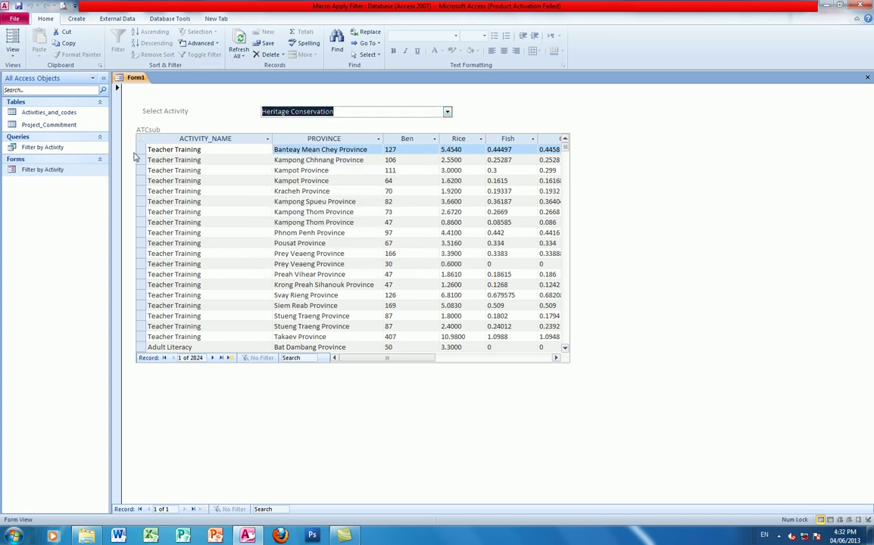
left_click(13, 53)
left_click(38, 187)
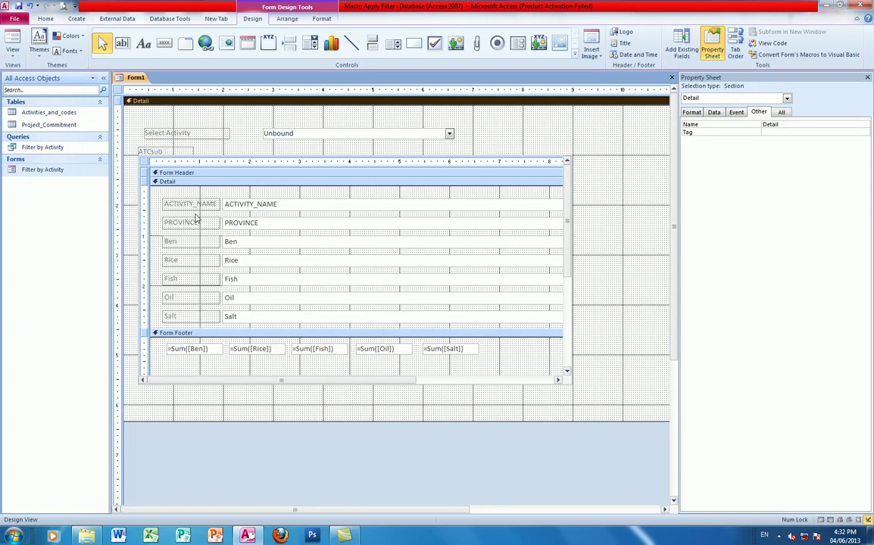
Dismiss the Windows color scheme performance prompt without choosing an option and return to the form design
left_click(350, 134)
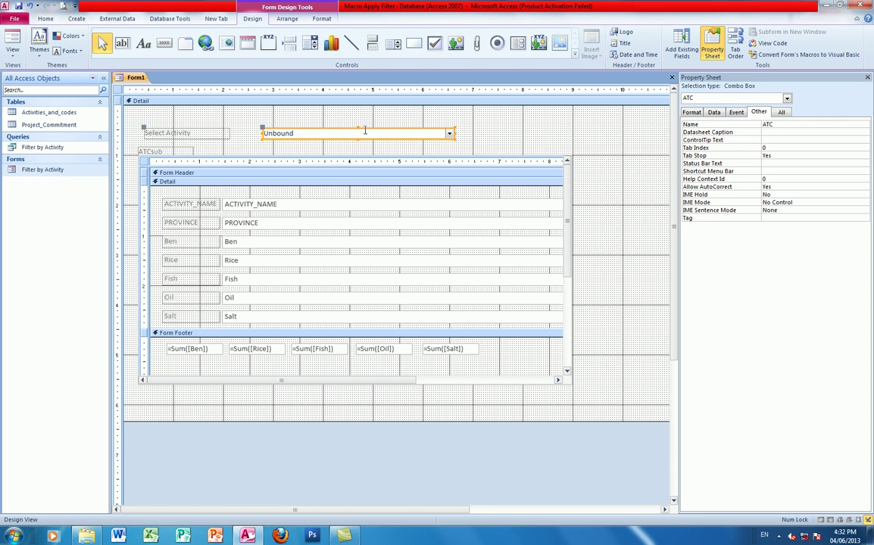
left_click(300, 120)
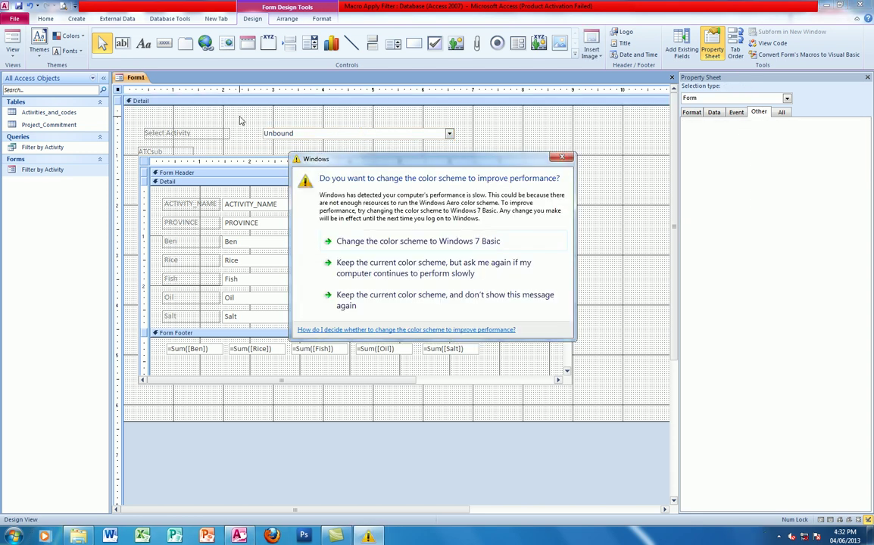
left_click(561, 157)
left_click(504, 127)
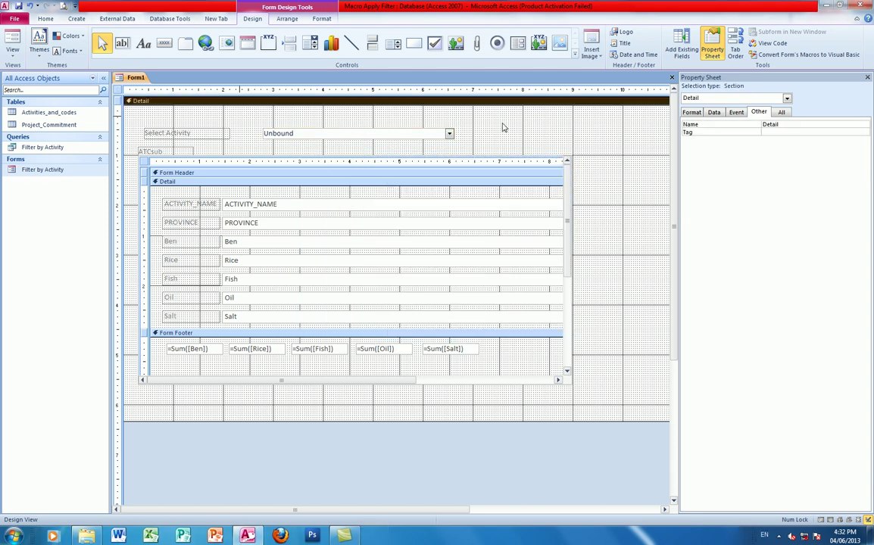
left_click(721, 113)
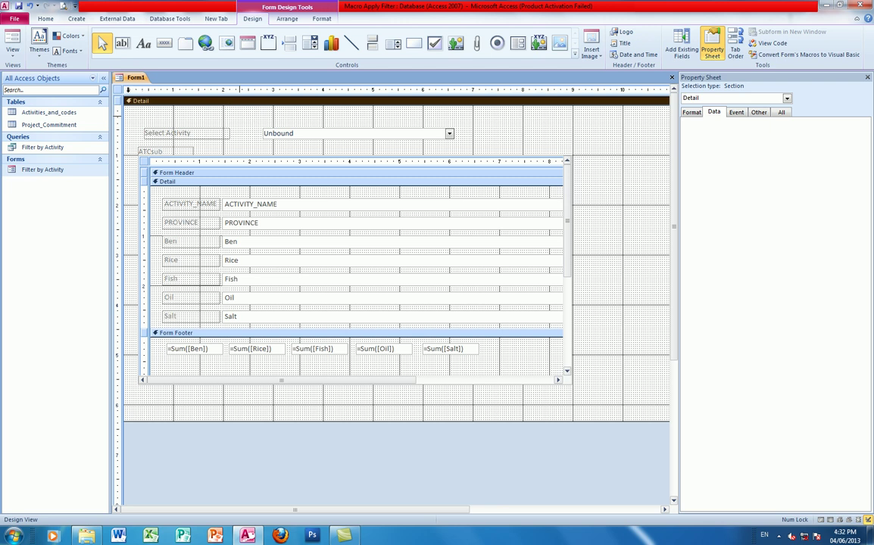
left_click(117, 90)
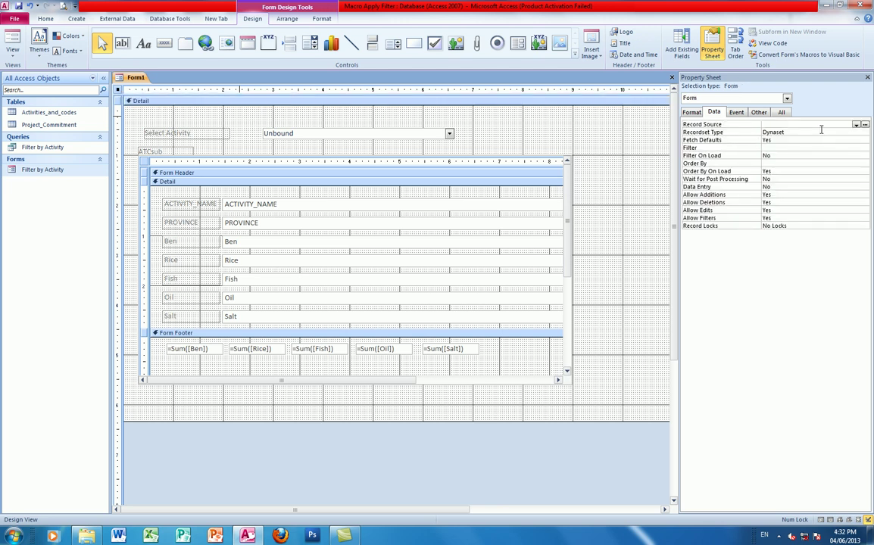
left_click(864, 125)
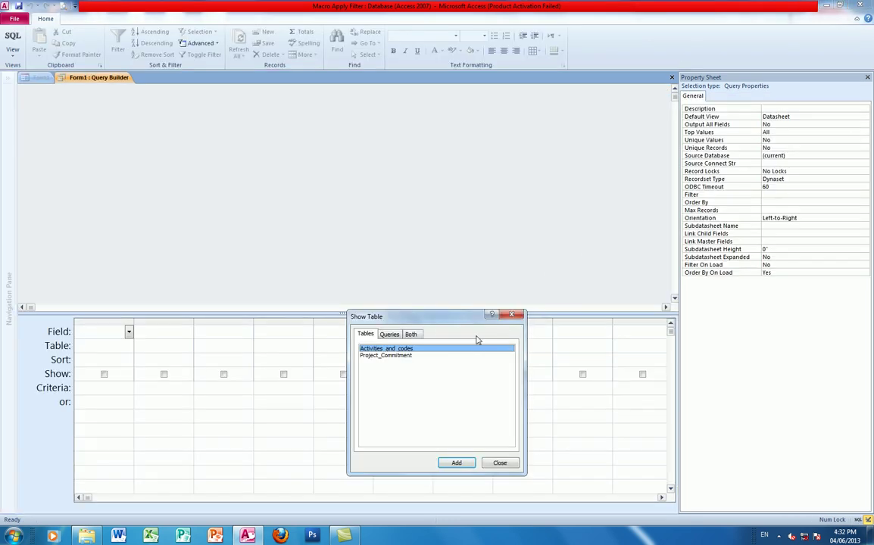
left_click(511, 316)
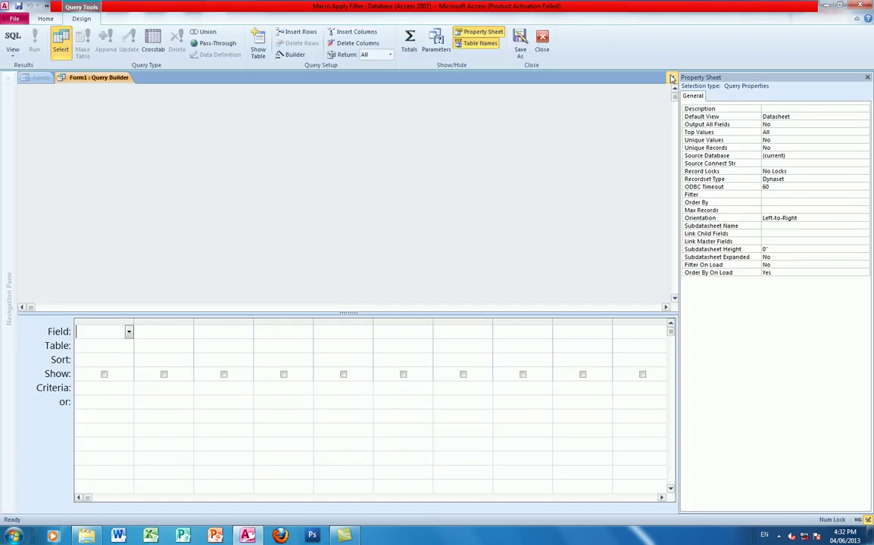
left_click(542, 38)
In the Row Source query of the ATC combo box, build the ACTIVITY_NAME criteria as Forms![Form1]![ATC] with the Expression Builder
left_click(303, 133)
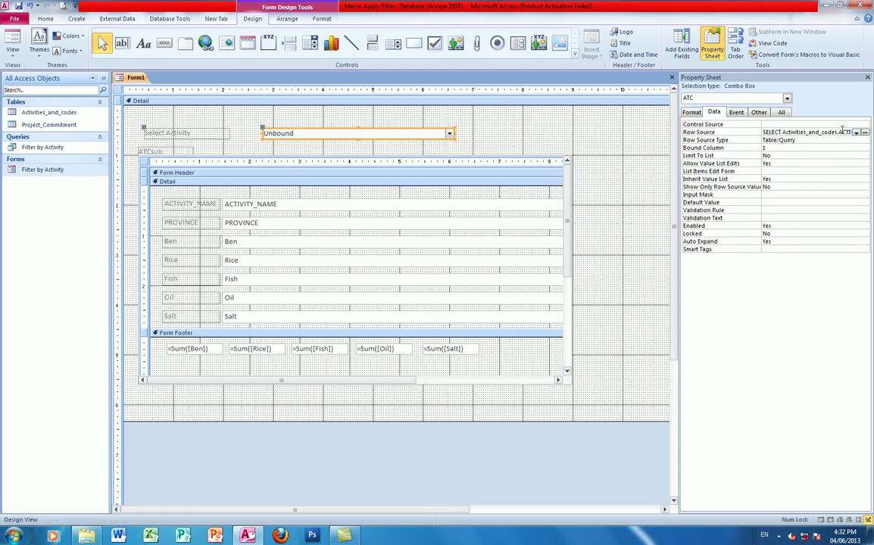
left_click(866, 133)
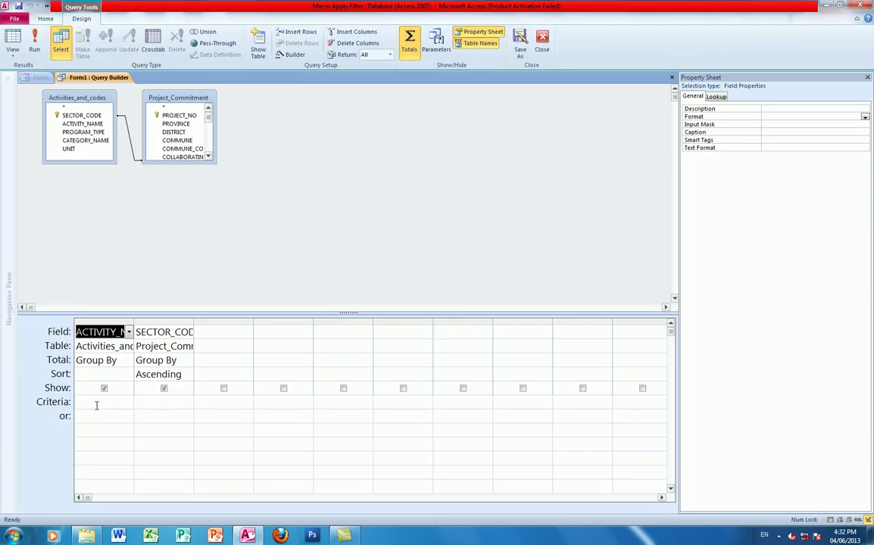
left_click(97, 406)
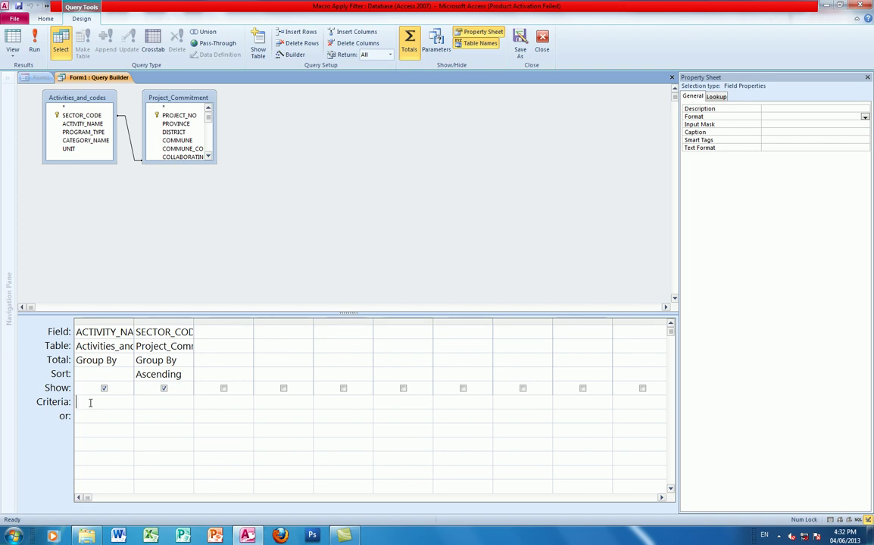
right_click(90, 403)
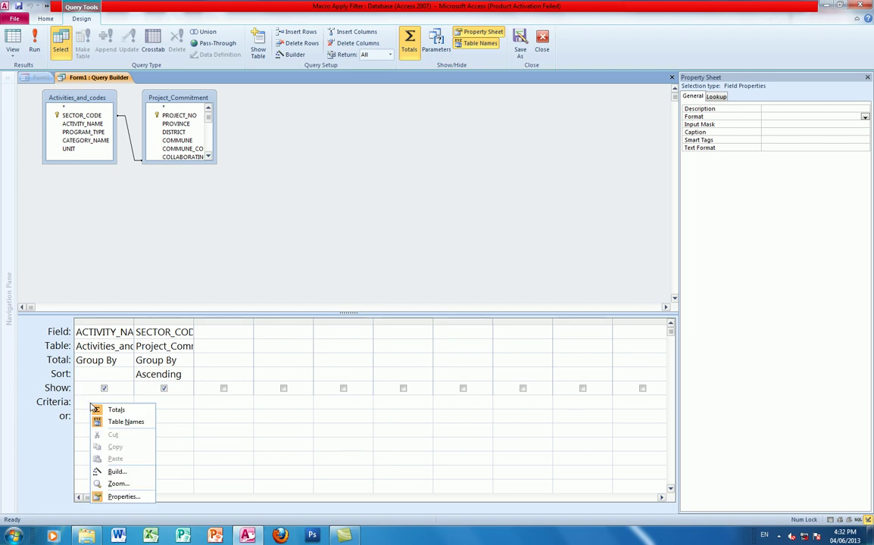
left_click(115, 470)
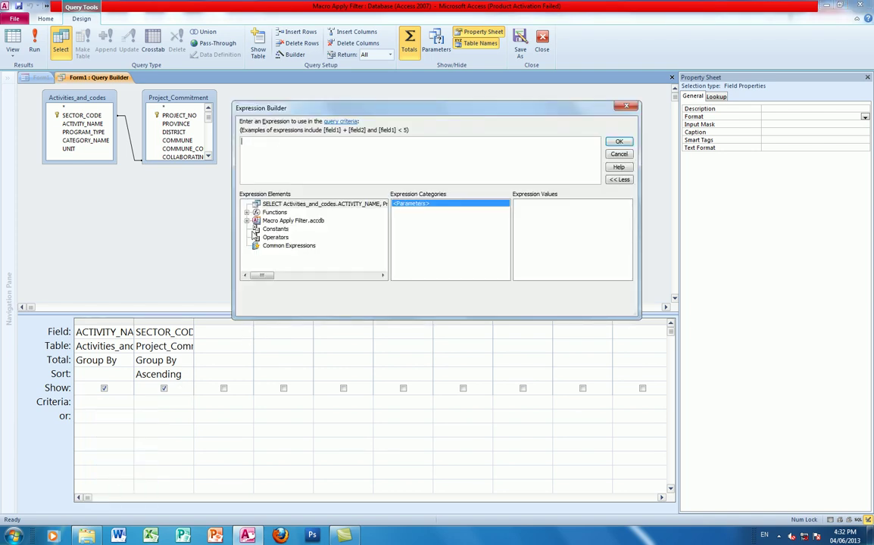
left_click(247, 220)
left_click(256, 245)
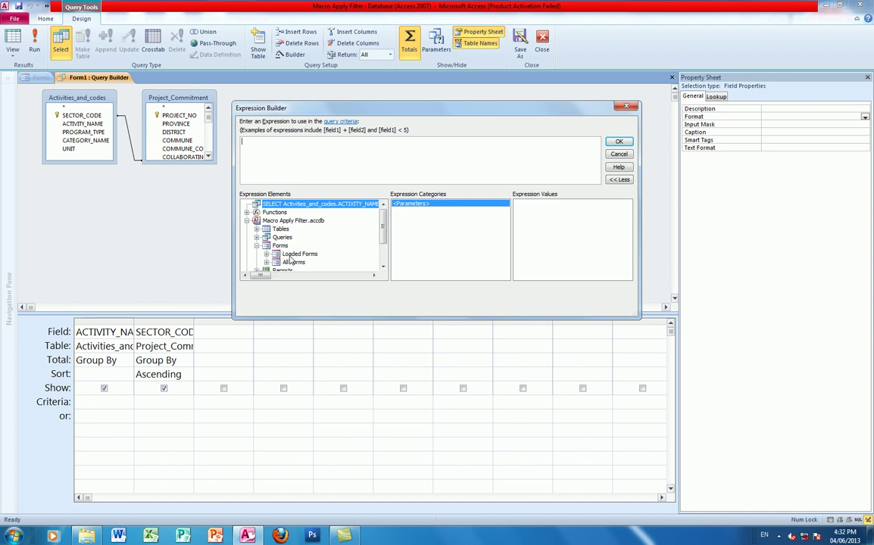
double_click(292, 263)
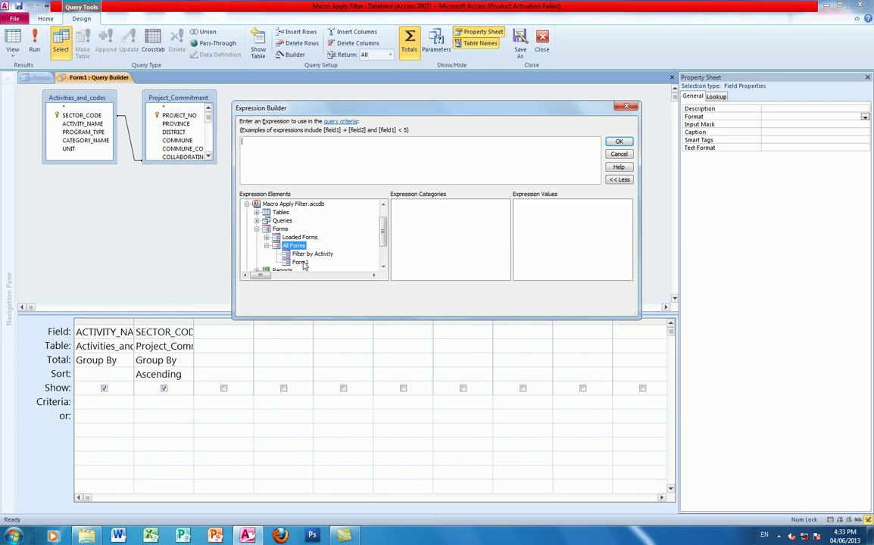
left_click(300, 262)
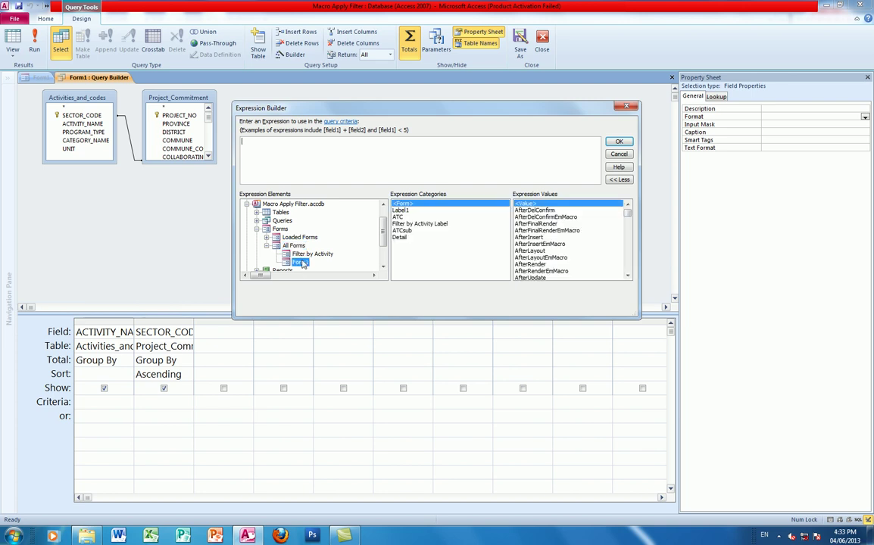
double_click(400, 218)
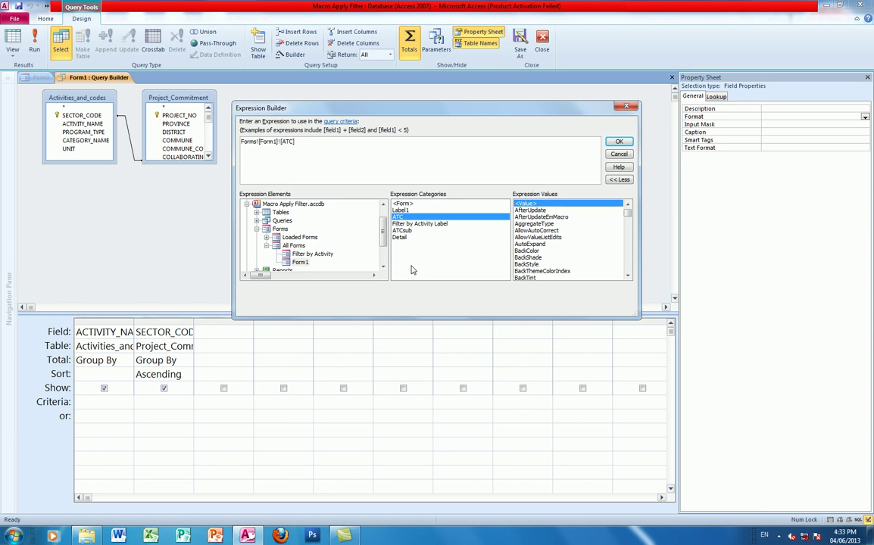
left_click(617, 142)
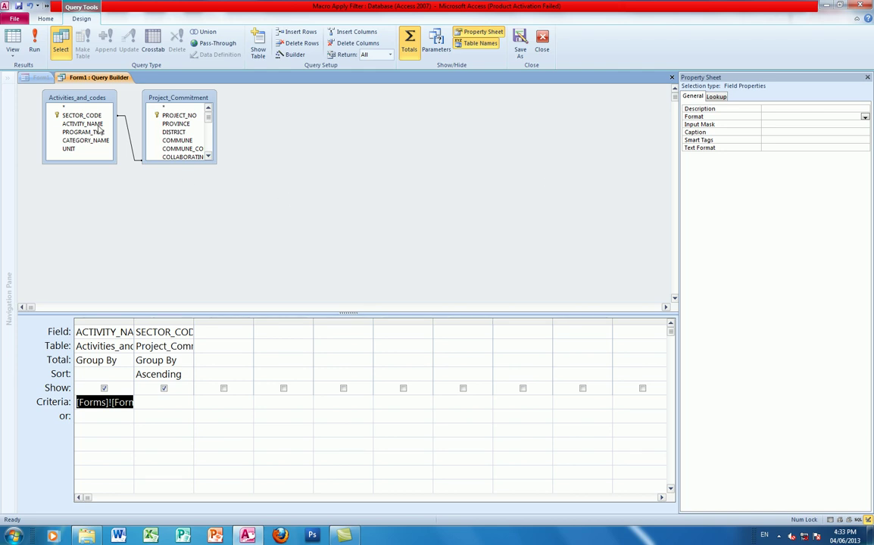
Save and close the combo box's row source query, and switch the form to Form view
left_click(16, 7)
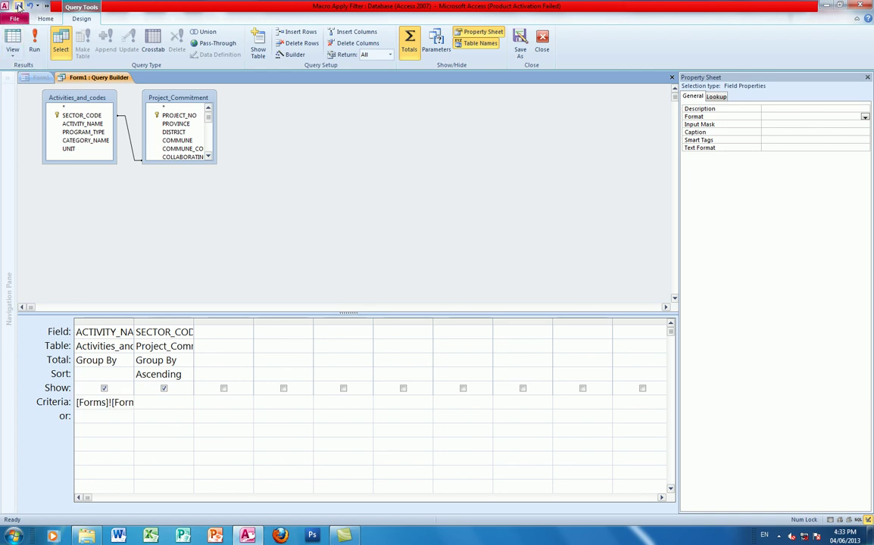
left_click(671, 77)
left_click(13, 54)
left_click(38, 68)
Test the Select Activity list repeatedly with Heritage Conservation to check which activities it offers and how the subform responds
left_click(448, 113)
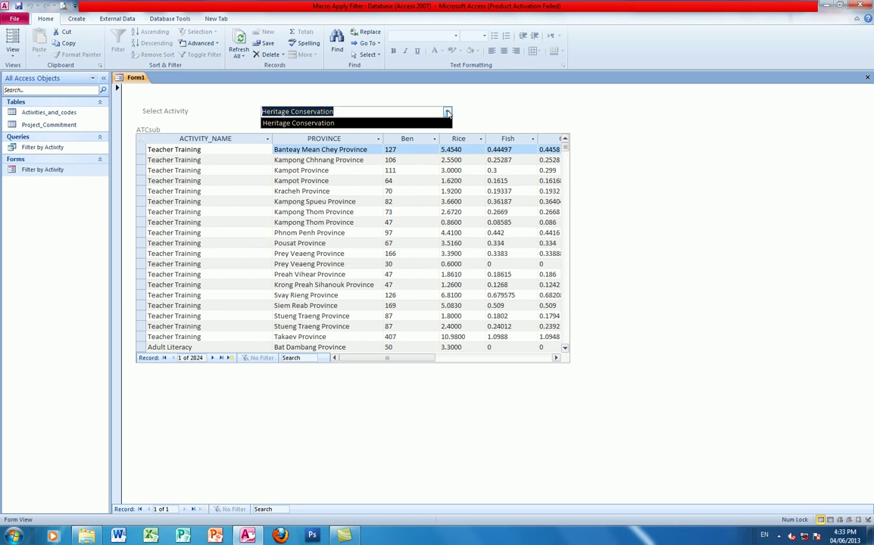
left_click(447, 112)
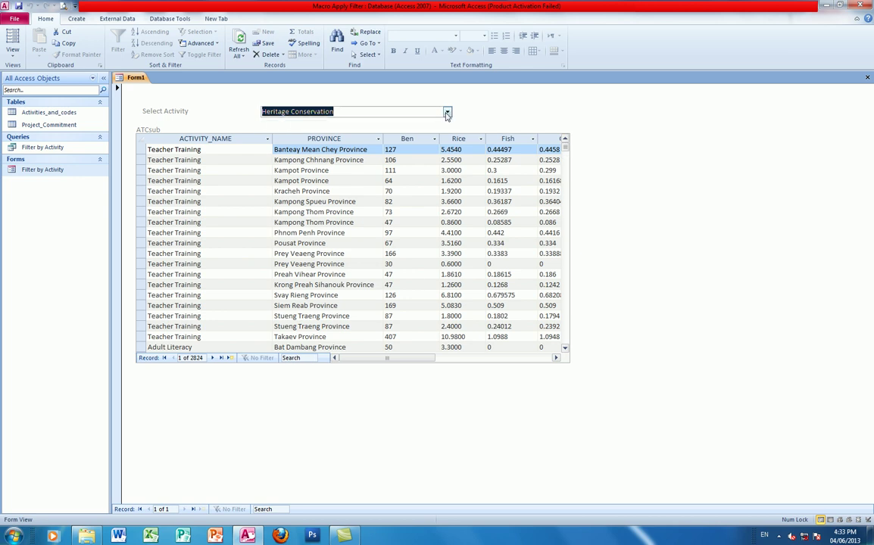
left_click(448, 112)
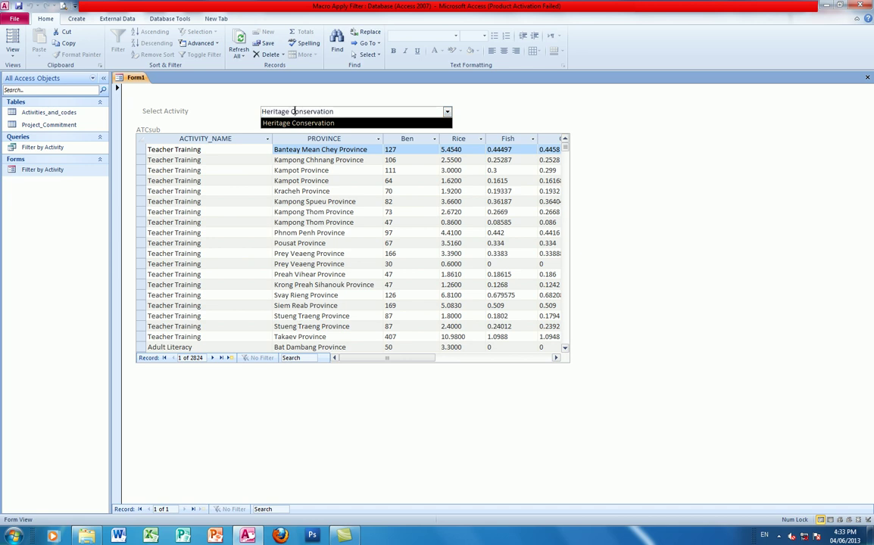
left_click(448, 112)
left_click(447, 112)
left_click(448, 112)
left_click(448, 112)
left_click(324, 123)
left_click(447, 114)
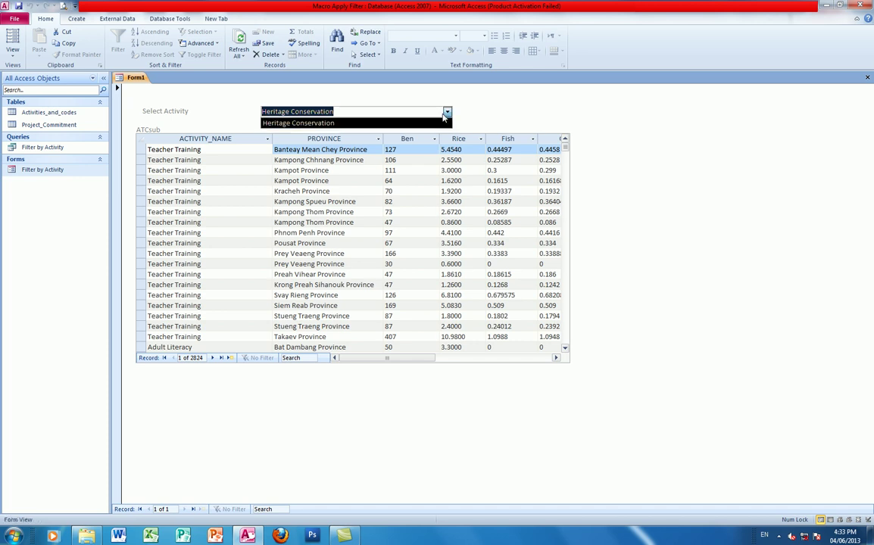
left_click(318, 123)
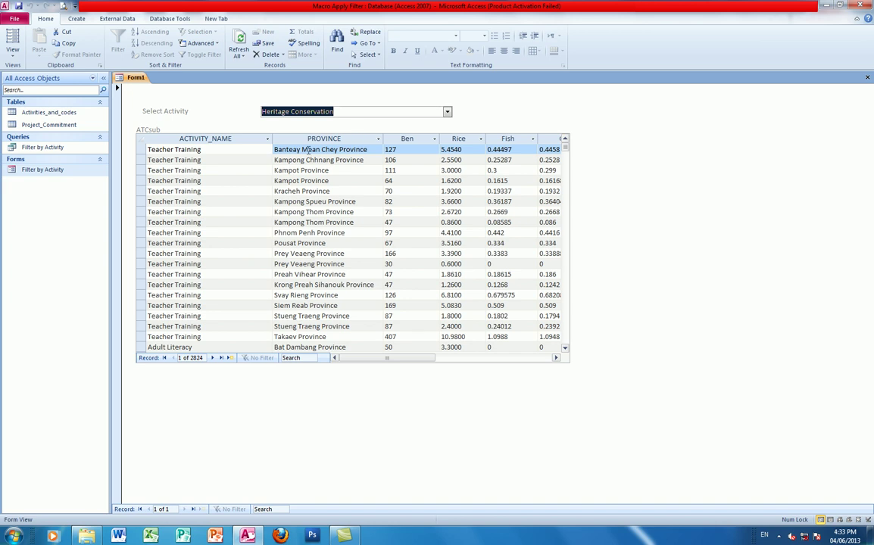
Save the form under the name Form1
left_click(18, 6)
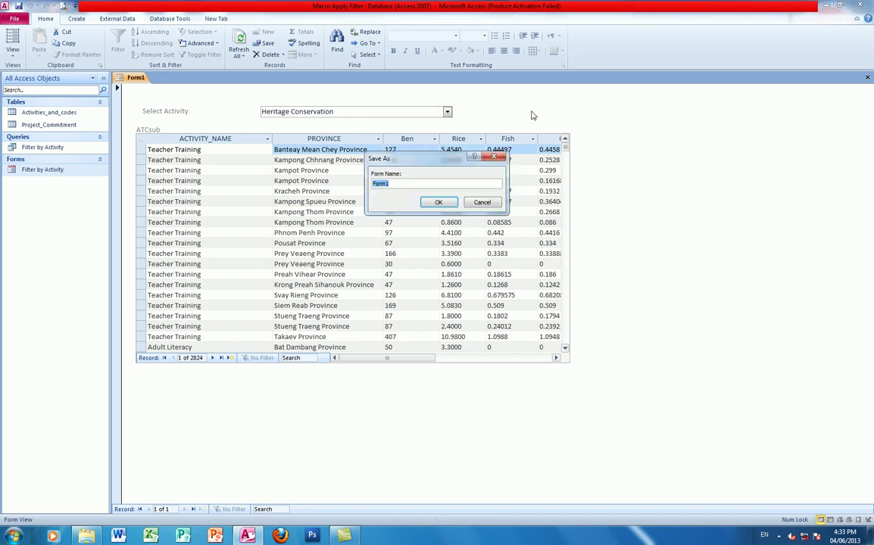
key("Return")
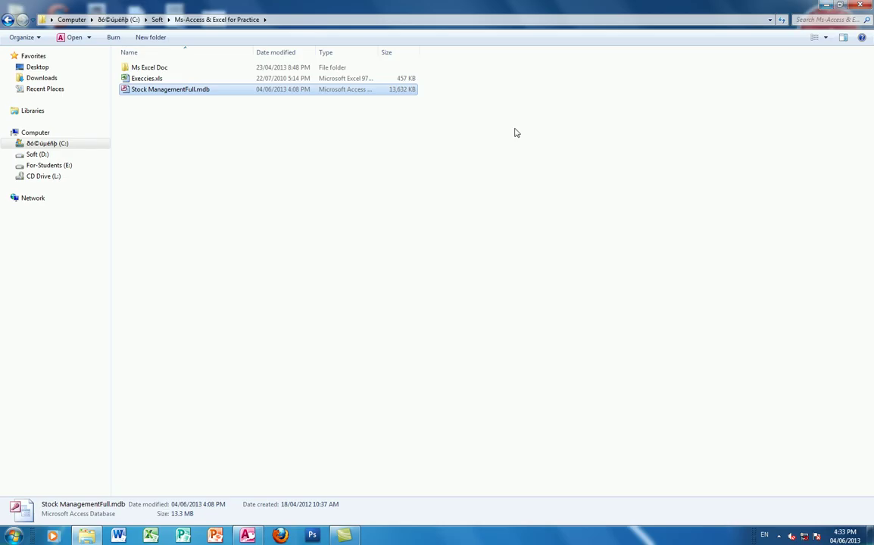
Open the Stock ManagementFull.mdb database and open its Filter by Activity Province form
double_click(170, 89)
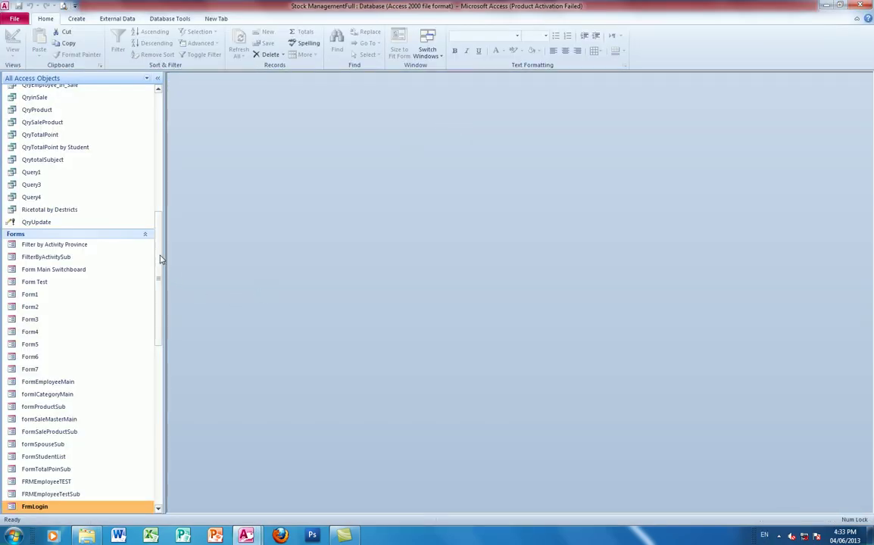
left_click(553, 152)
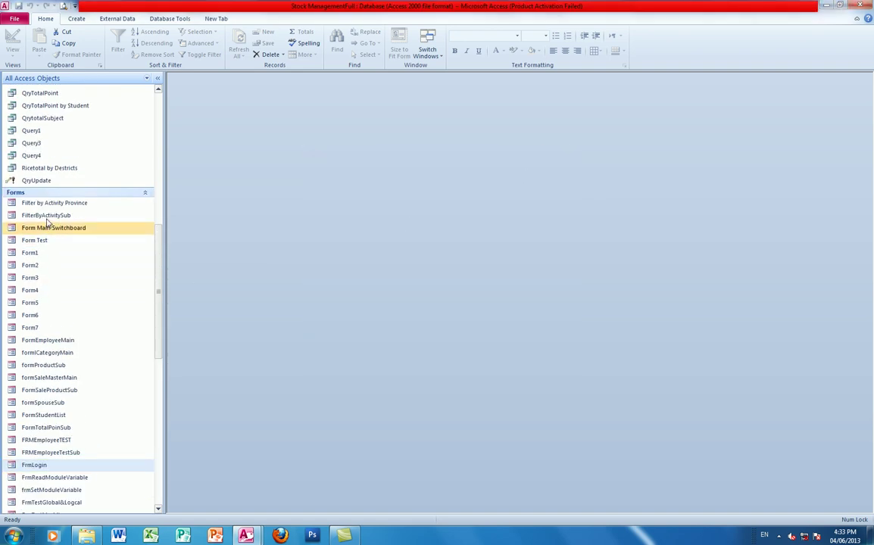
double_click(47, 216)
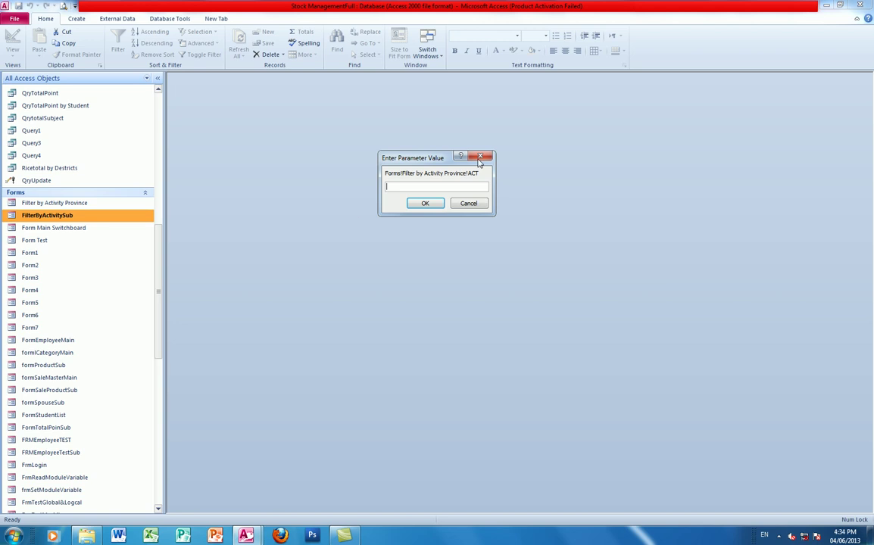
key("Escape")
double_click(75, 204)
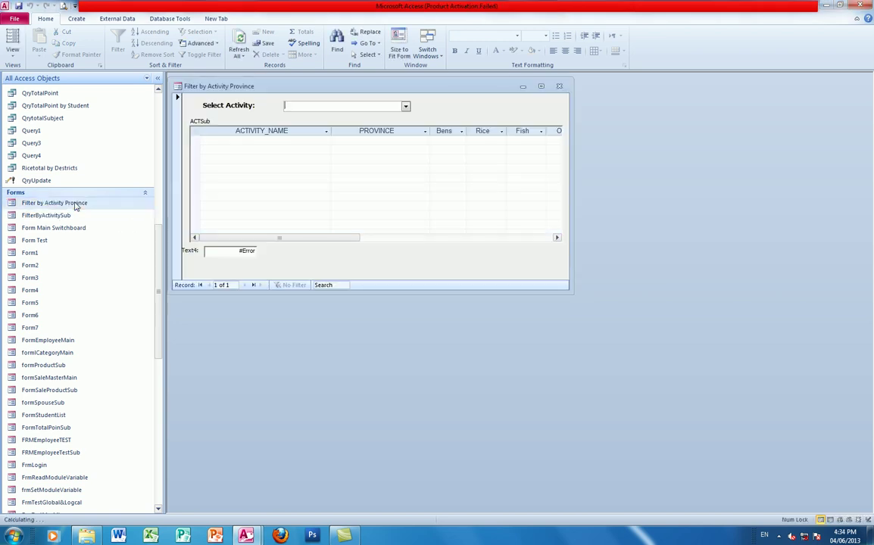
Enlarge the form window and test the activity filter with Childminders, Fire Emergency Rations and Repatriation
left_click(406, 105)
left_click(362, 139)
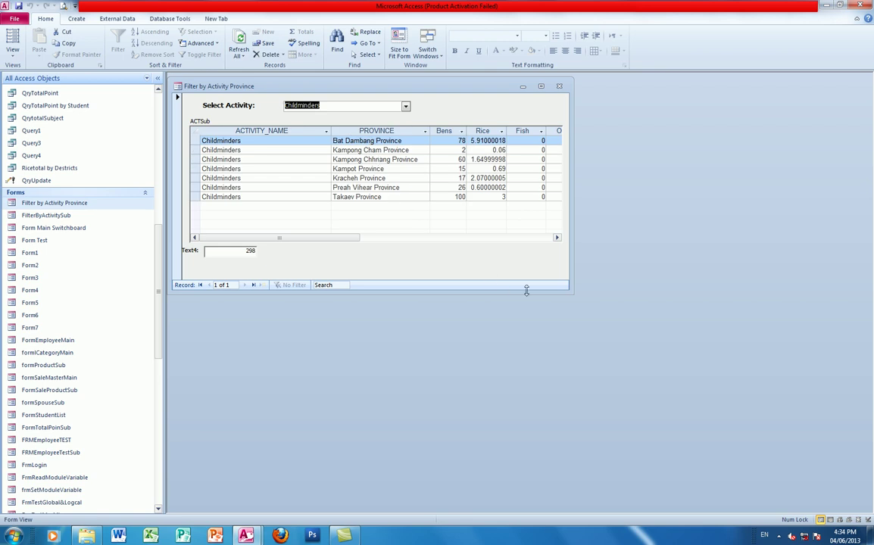
left_click_drag(568, 292, 733, 418)
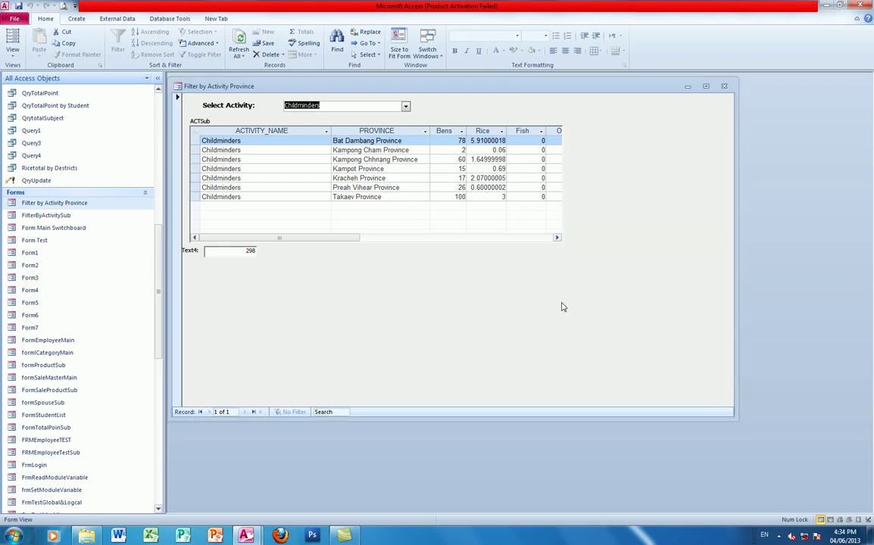
left_click(405, 106)
left_click(326, 204)
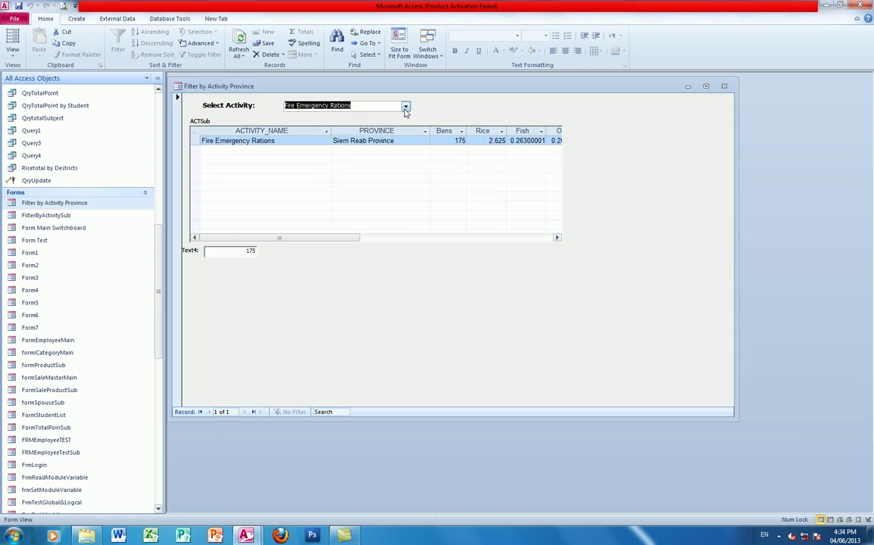
left_click(405, 106)
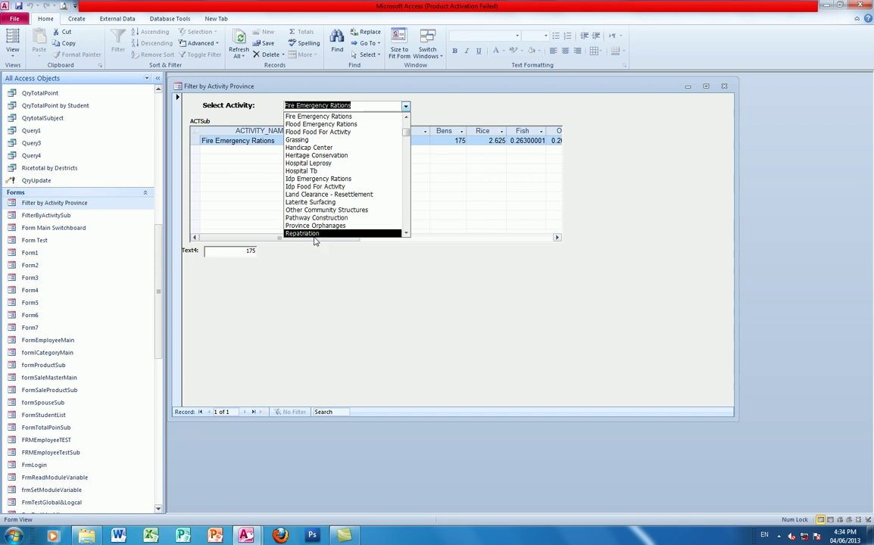
left_click(336, 231)
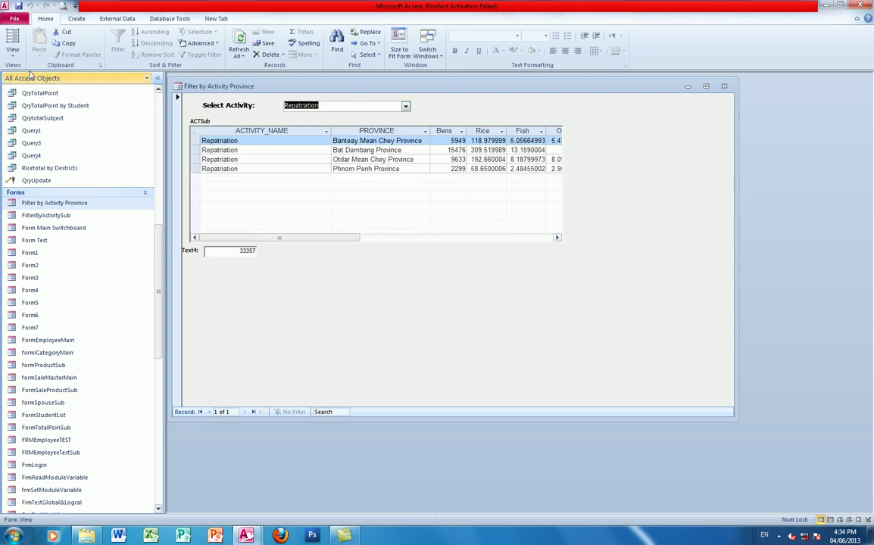
Show the form in Design View and inspect the row source query of the Select Activity combo box, including its ACTIVITY_NAME criteria
left_click(13, 53)
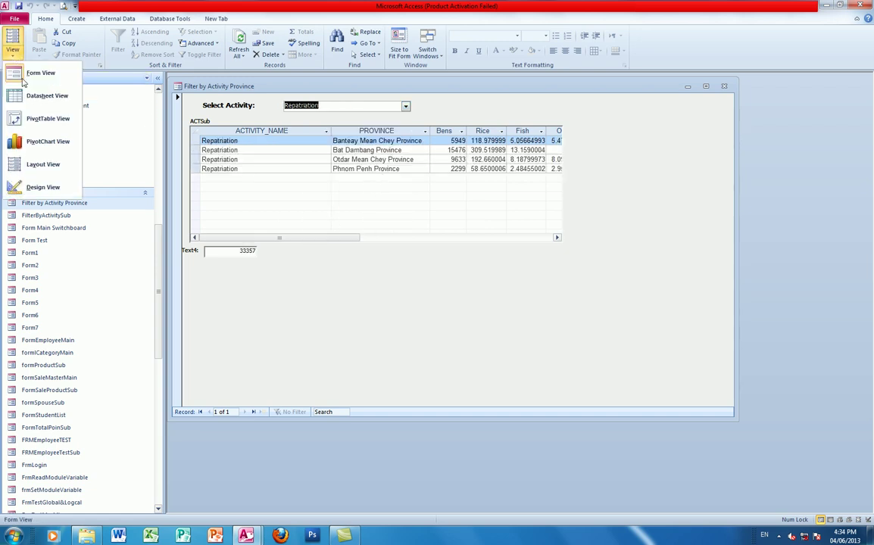
left_click(42, 187)
left_click(293, 126)
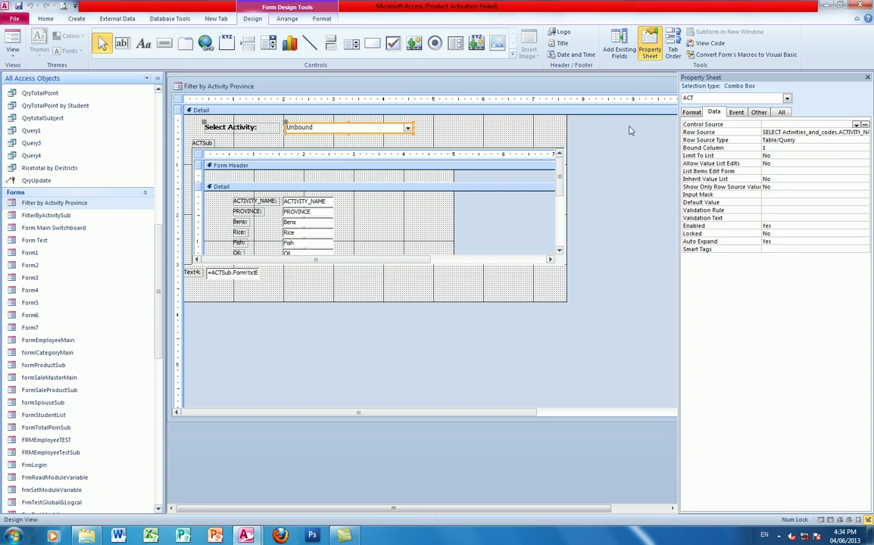
key("ctrl+F2")
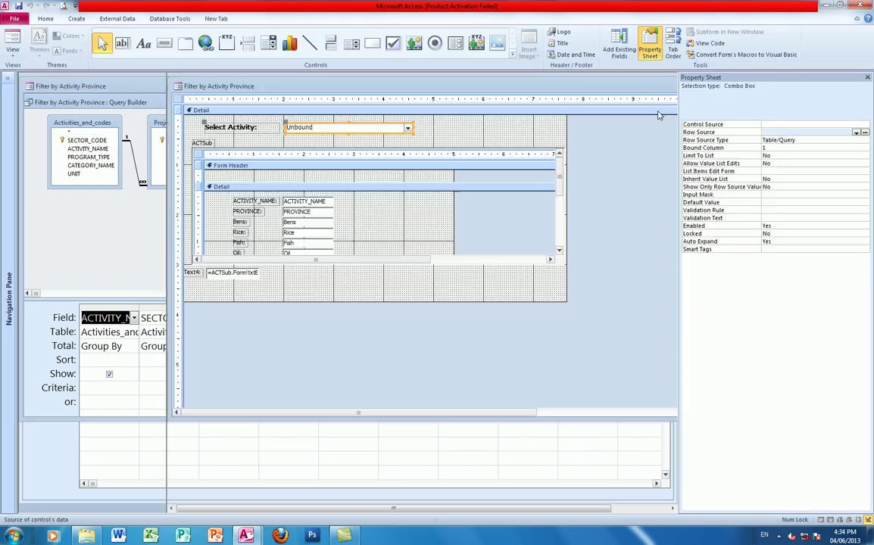
left_click(663, 102)
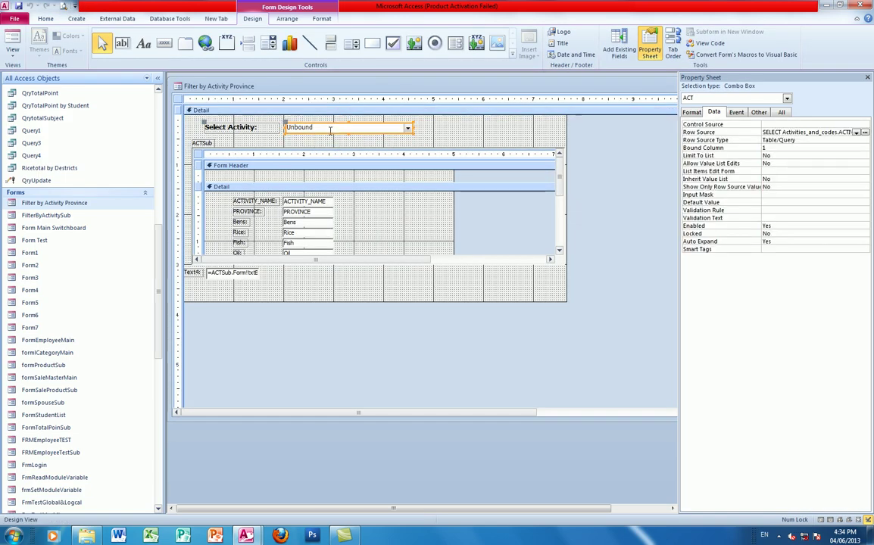
left_click(324, 134)
left_click(322, 128)
left_click(865, 132)
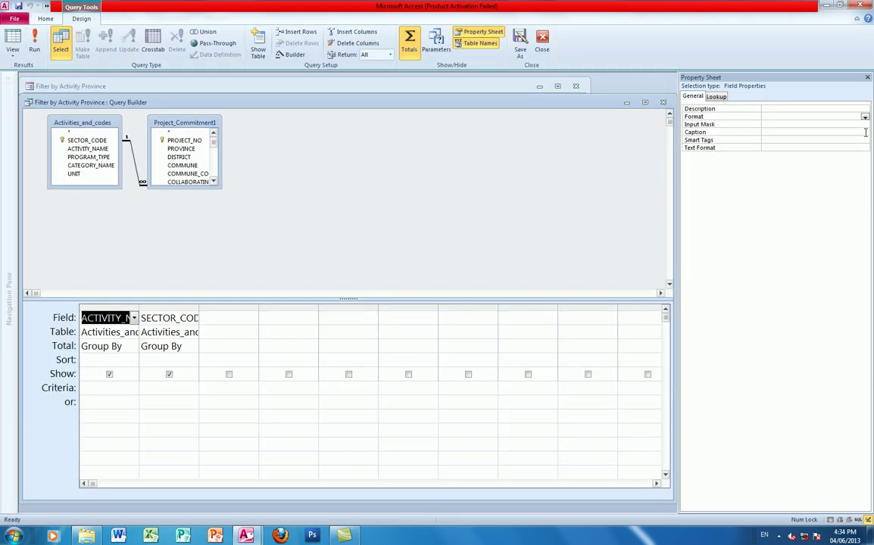
left_click(102, 390)
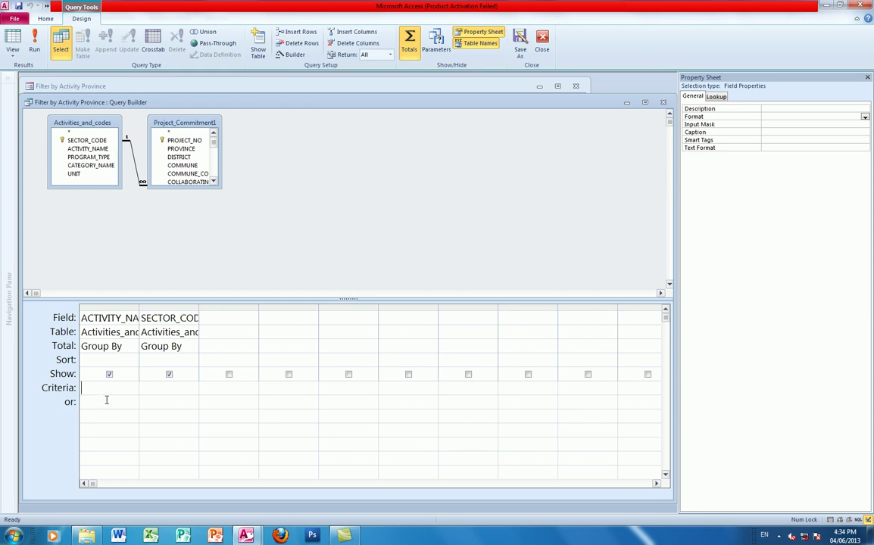
left_click_drag(590, 93, 583, 146)
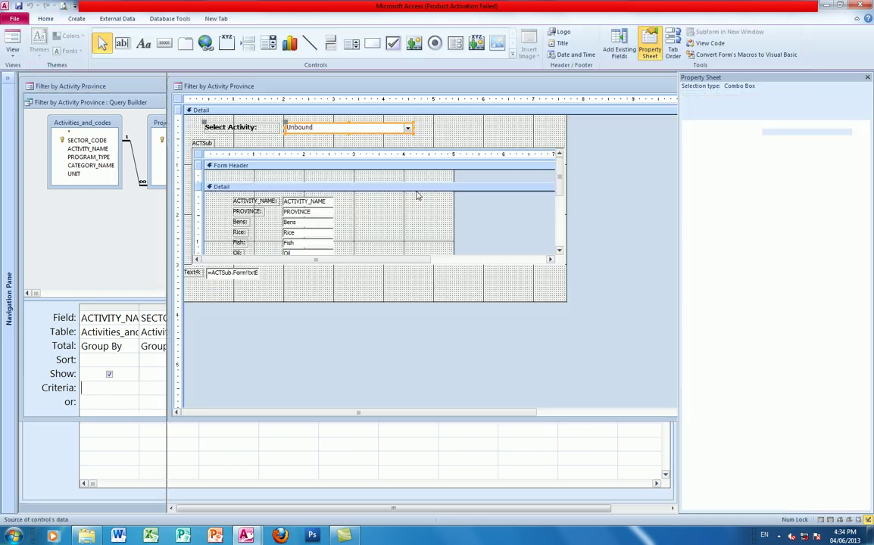
Check the record source of the Filter by Activity Province form without adding any table
left_click(179, 100)
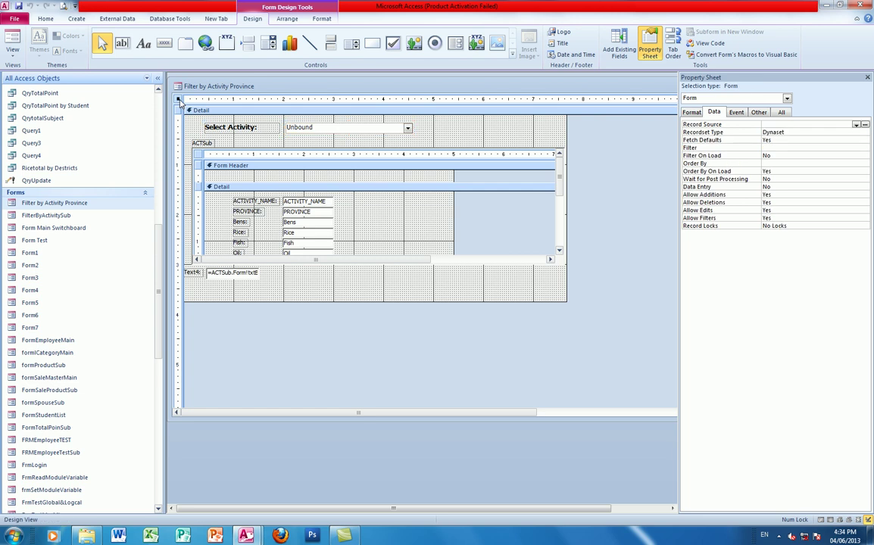
left_click(865, 125)
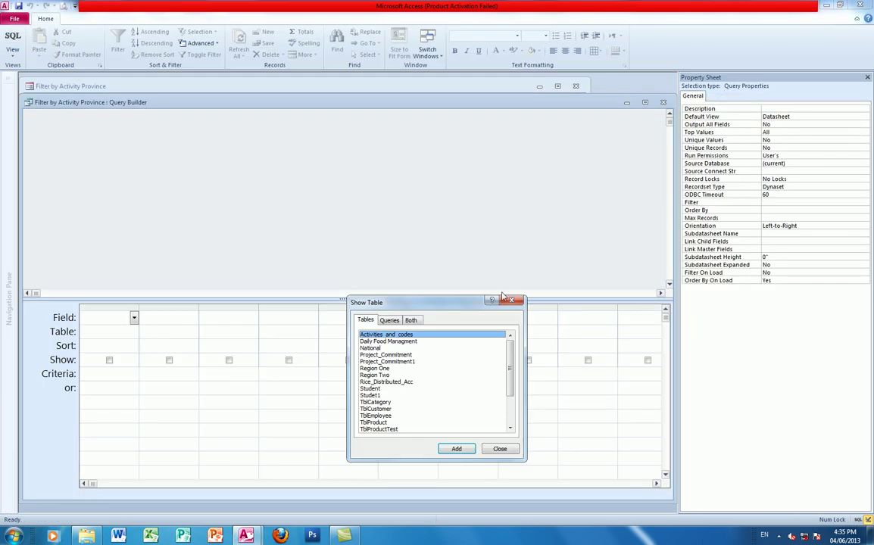
left_click(511, 301)
left_click(585, 88)
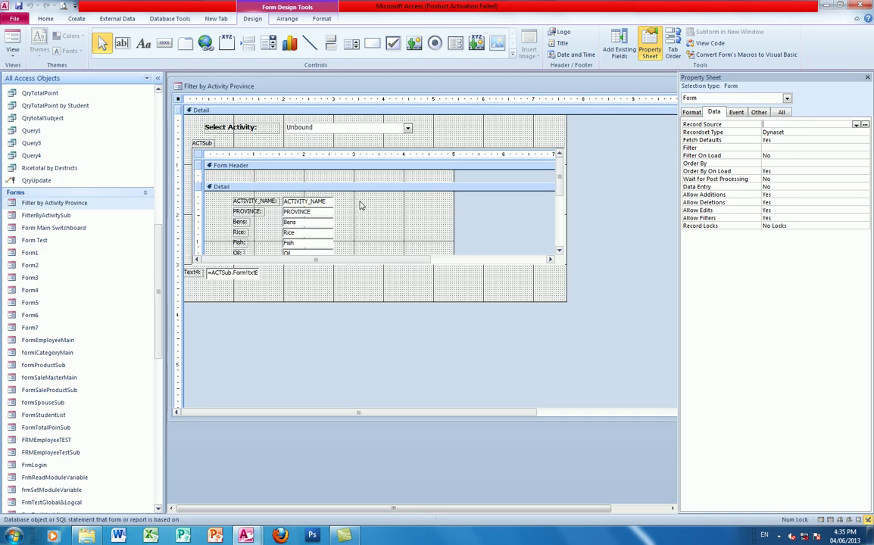
Close the property sheet and the Filter by Activity Province form, discarding the design changes
left_click(867, 78)
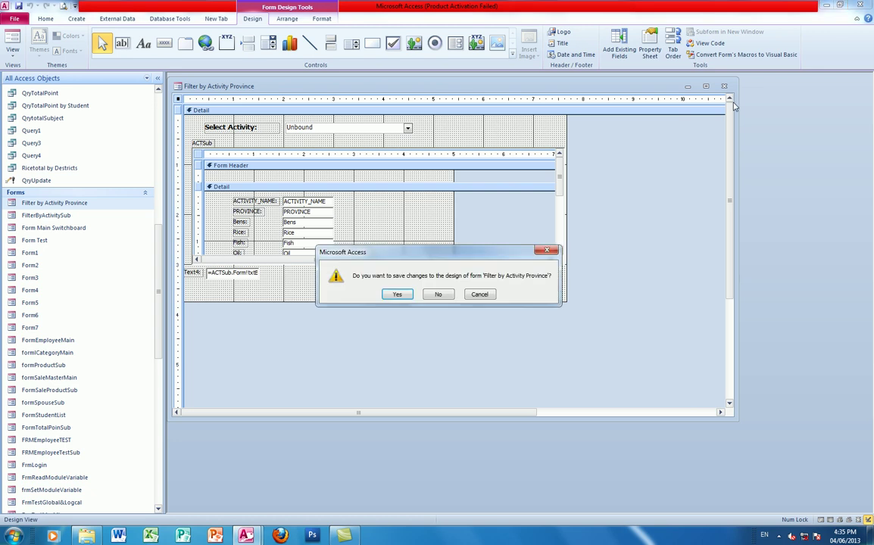
left_click(565, 159)
left_click(436, 293)
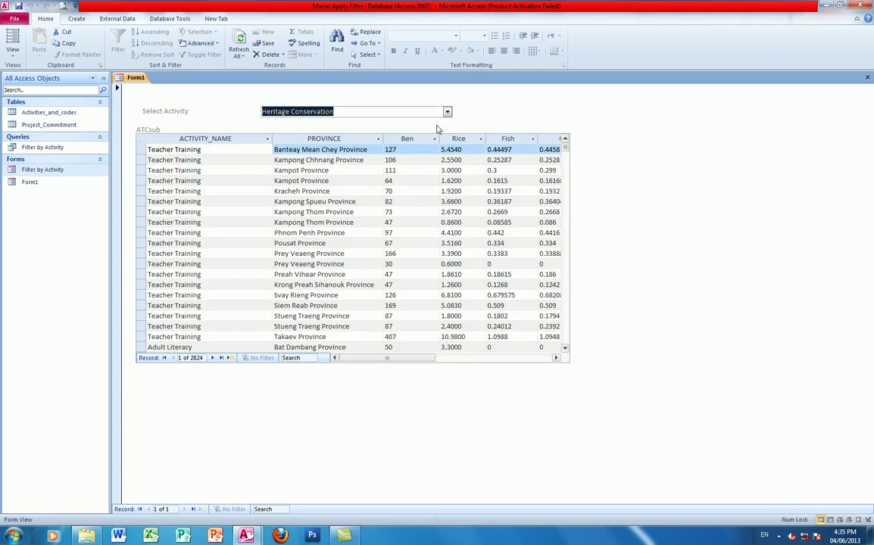
In the Macro Apply Filter database, show Form1 in Design View and open the row source query of its Select Activity combo box
left_click(403, 112)
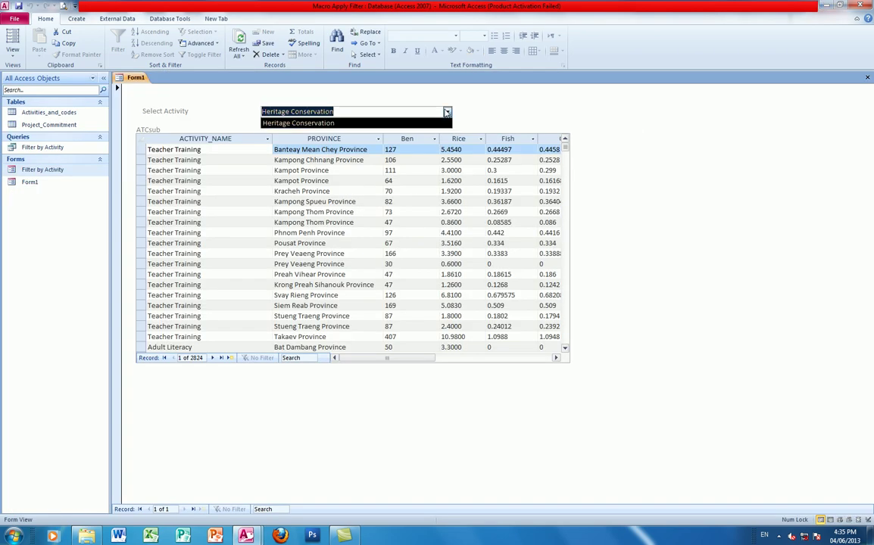
left_click(13, 47)
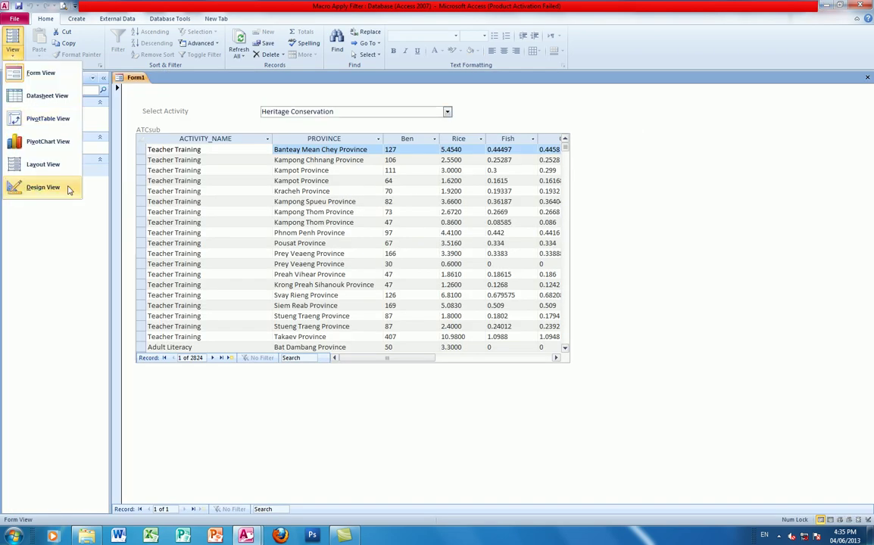
left_click(42, 187)
left_click(523, 127)
left_click(366, 132)
left_click(864, 132)
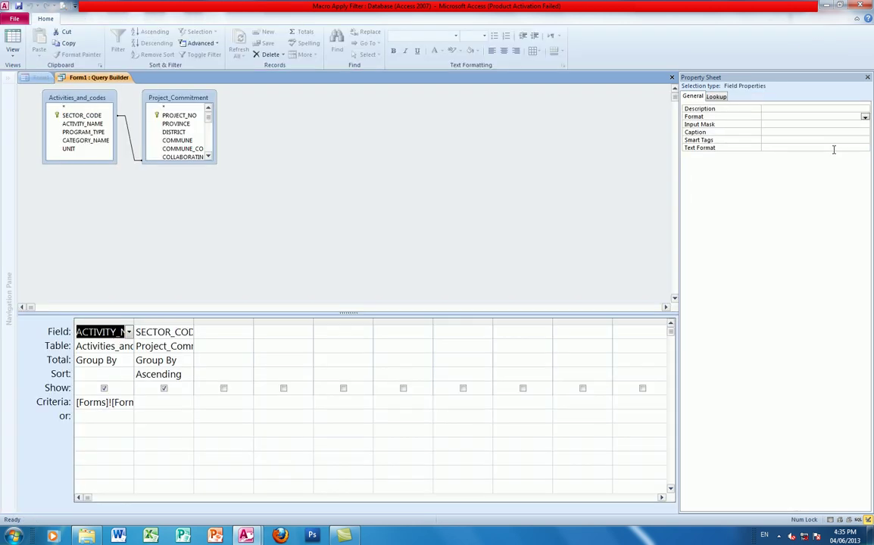
Delete the criterion under ACTIVITY_NAME in the combo box's row source query and close the query builder
left_click(125, 402)
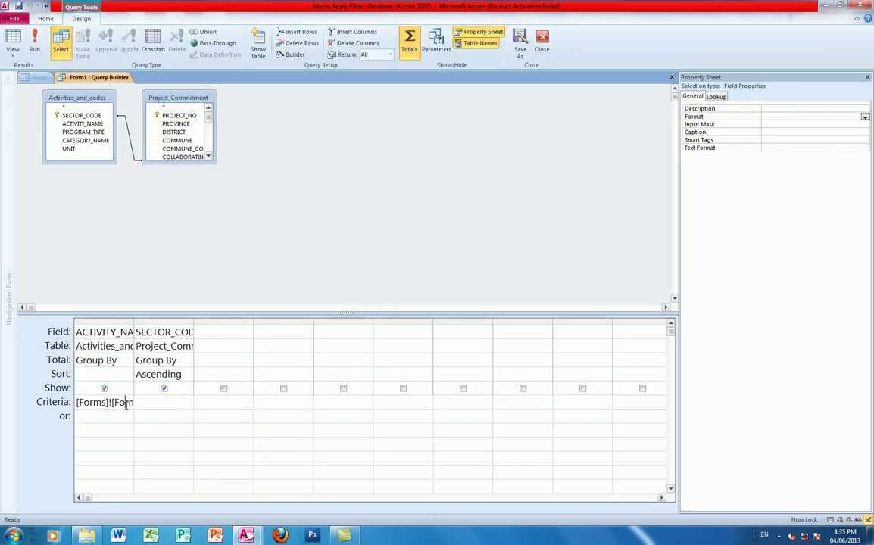
key("BackSpace")
key("BackSpace")
key("BackSpace")
key("BackSpace")
key("BackSpace")
key("BackSpace")
key("BackSpace")
key("BackSpace")
key("BackSpace")
key("BackSpace")
key("BackSpace")
key("BackSpace")
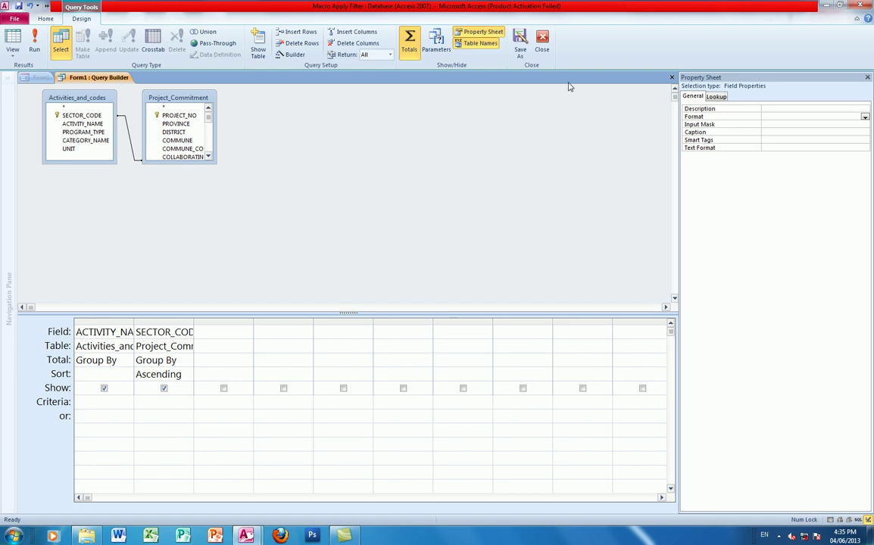
left_click(541, 43)
Show Form1 in Form View and select the Province Orphanages activity to test the filter
left_click(13, 55)
left_click(34, 67)
left_click(447, 112)
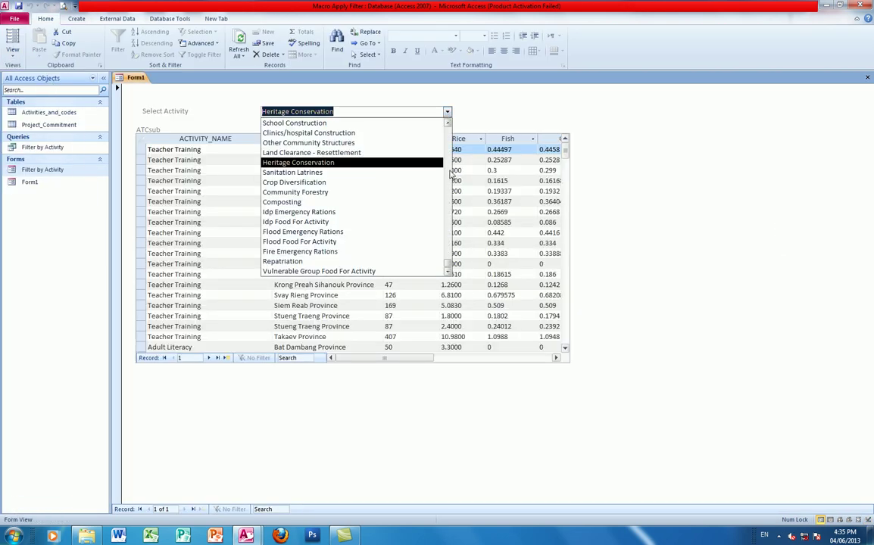
scroll(448, 227, "up", 5)
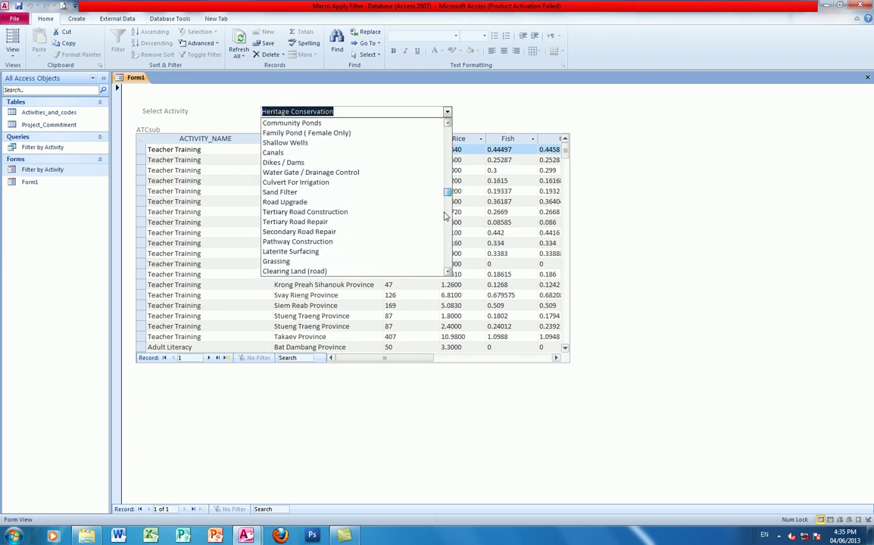
scroll(445, 216, "up", 3)
left_click(340, 164)
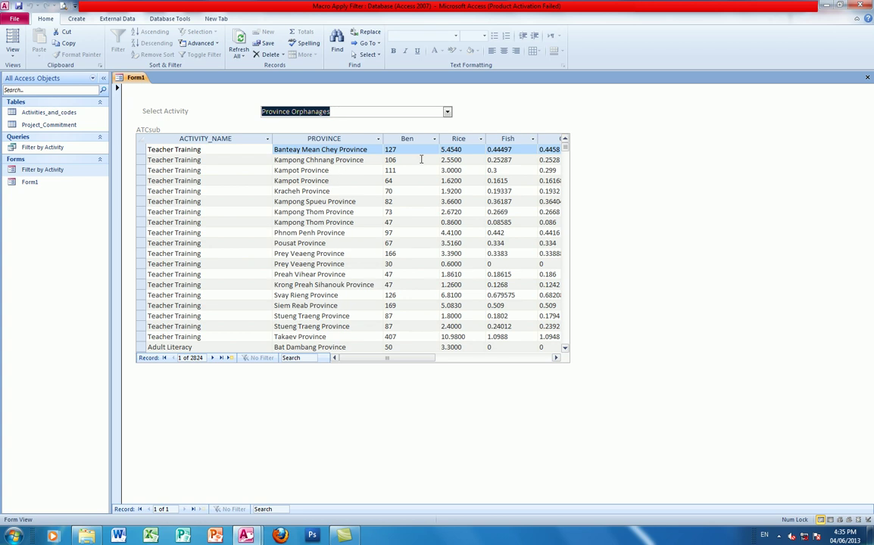
Test the Select Activity list with Day - Care Feeding (vg), Rice Bank and Water Gate / Drainage Control
left_click(447, 112)
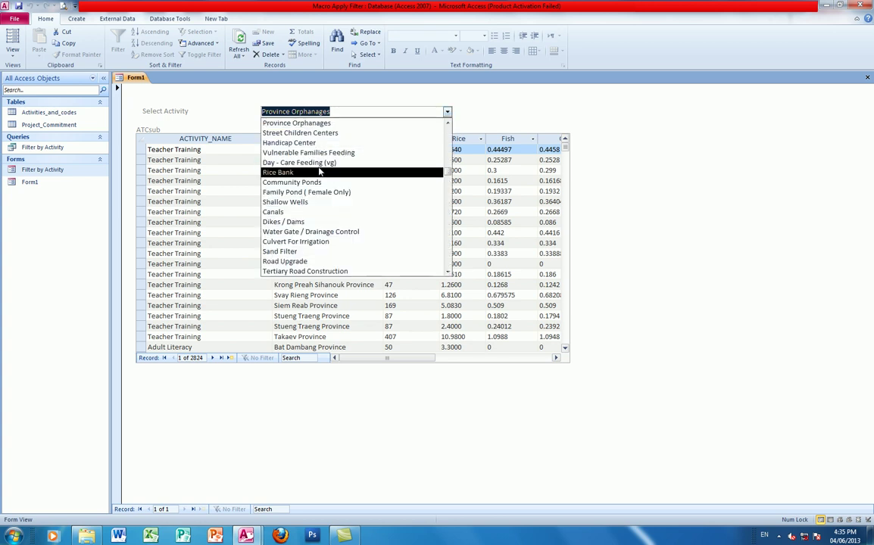
left_click(436, 129)
left_click(446, 111)
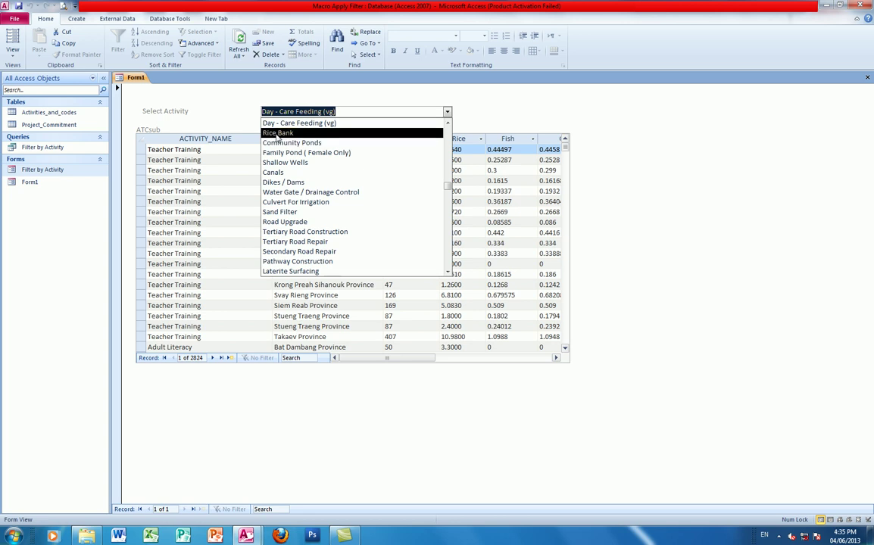
left_click(409, 131)
left_click(447, 111)
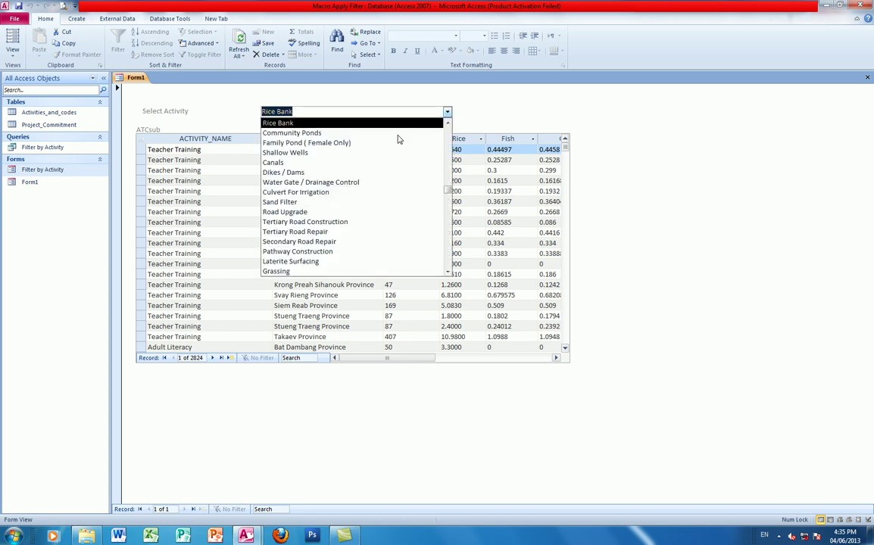
left_click(265, 184)
Show Form1 in Design View and create an After Update event procedure for the Select Activity combo box
left_click(237, 42)
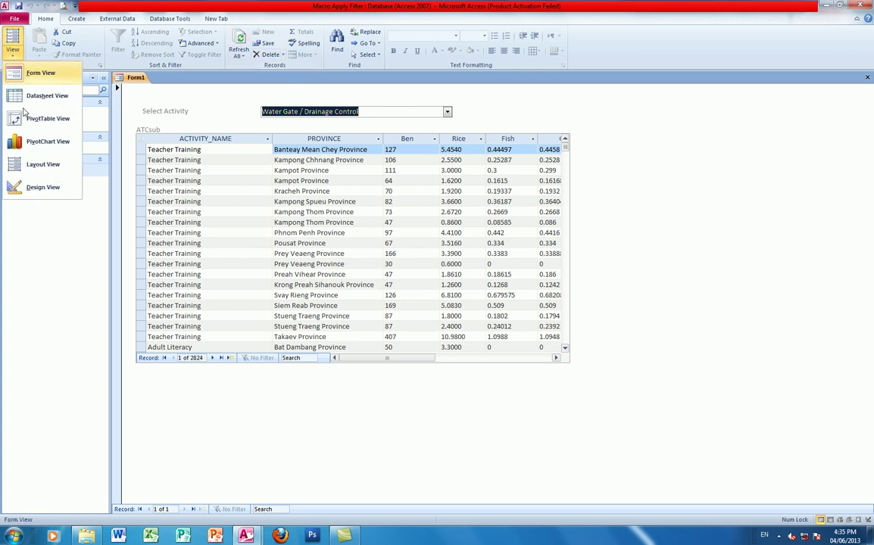
left_click(37, 187)
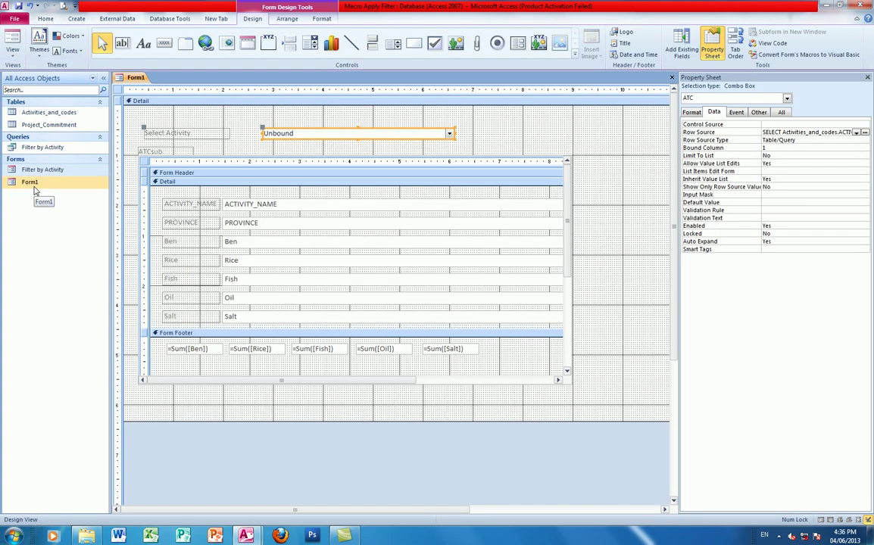
left_click(285, 140)
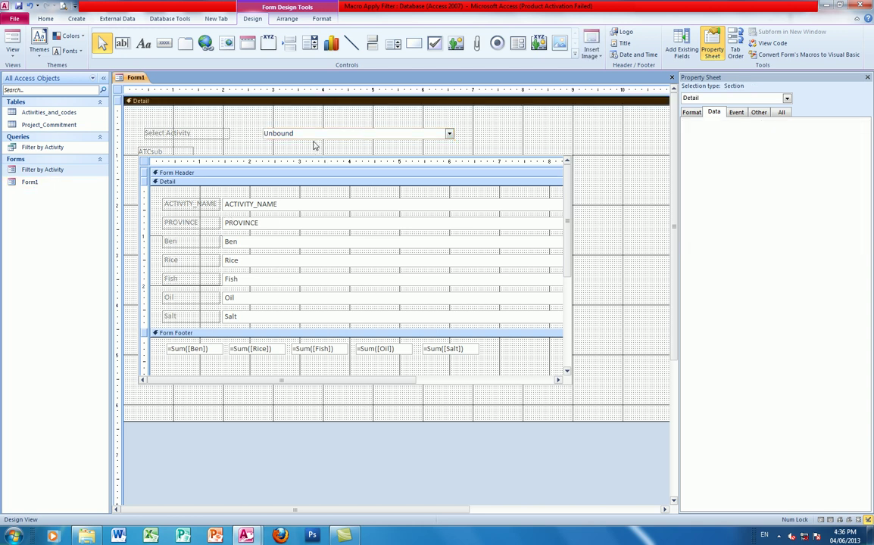
left_click(312, 134)
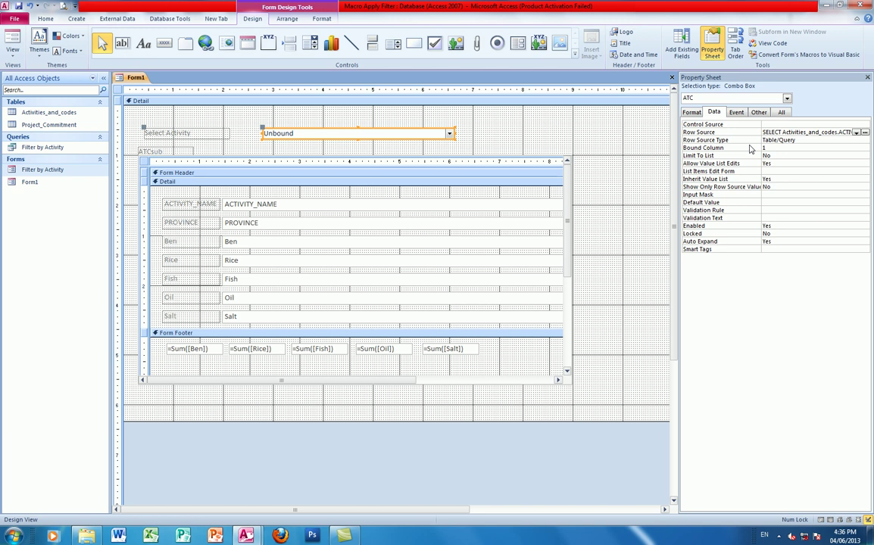
left_click(736, 112)
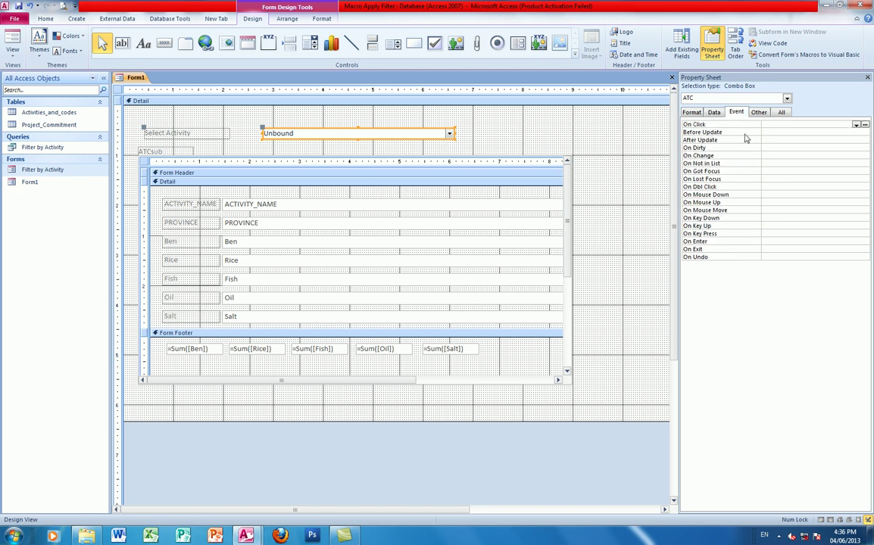
left_click(778, 139)
left_click(855, 141)
left_click(815, 147)
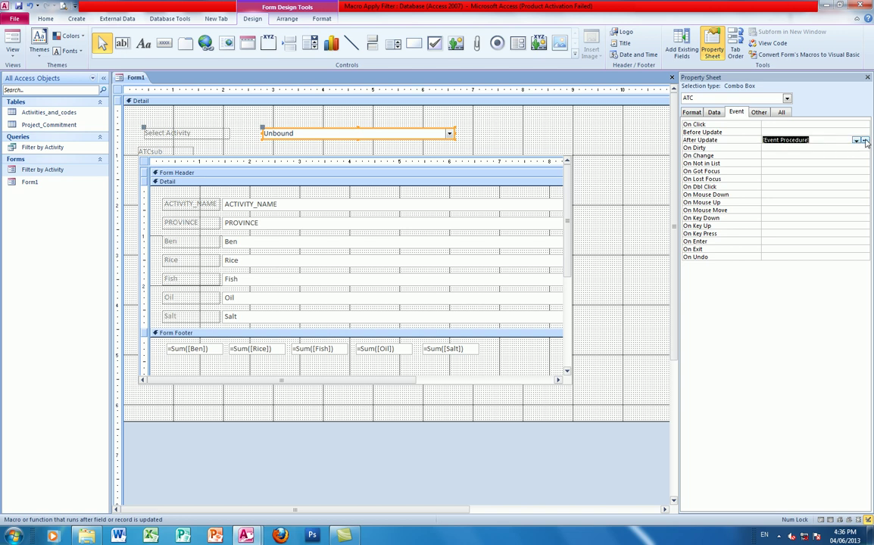
left_click(864, 141)
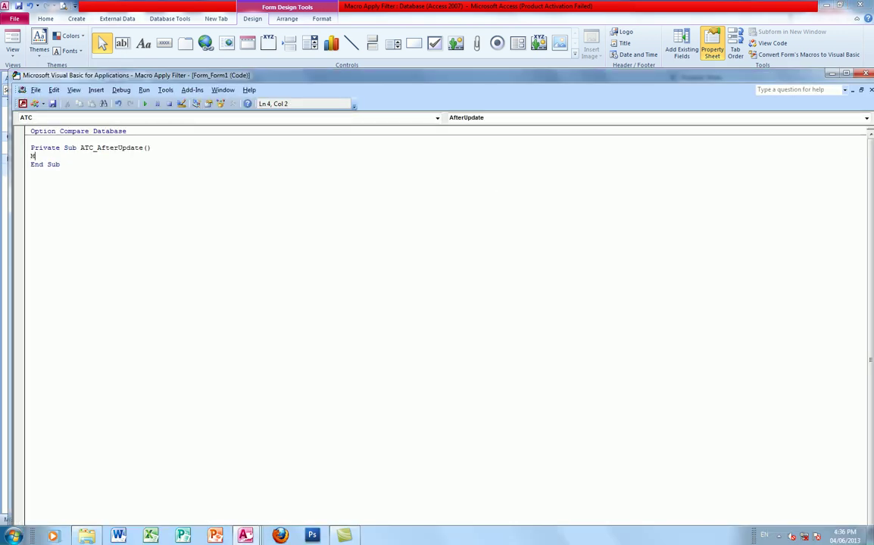
Enter Me.ATCsub.Requery in the ATC_AfterUpdate procedure, save the code and close the code editor
type("Me/")
key("BackSpace")
type(".A")
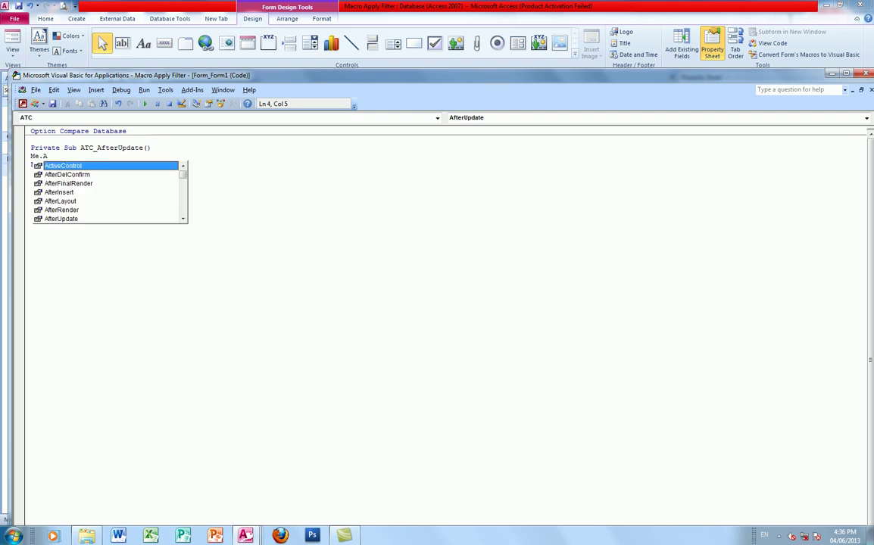
type("T")
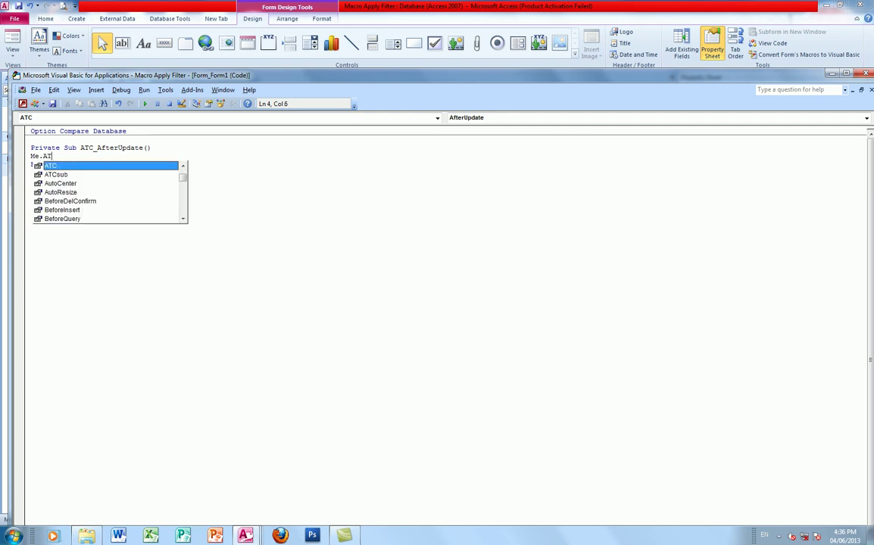
type("Csub.req")
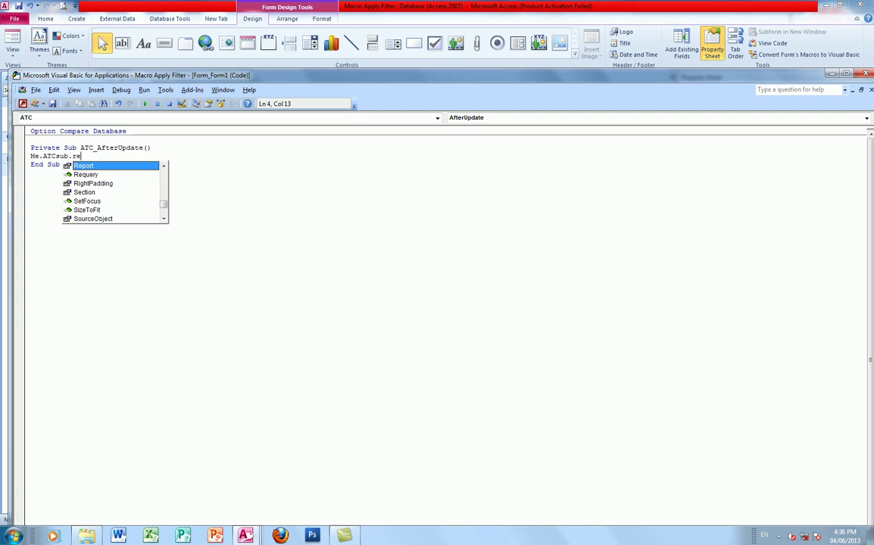
key("Tab")
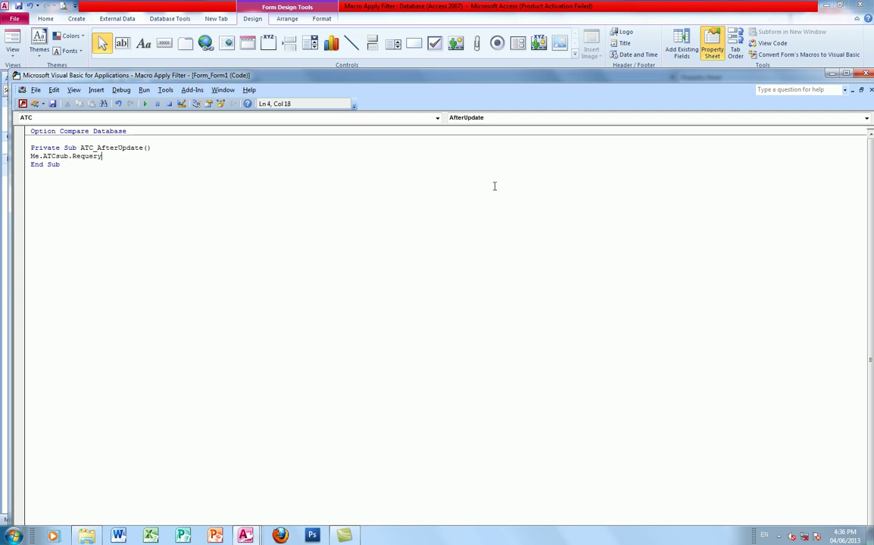
left_click(53, 104)
left_click(774, 66)
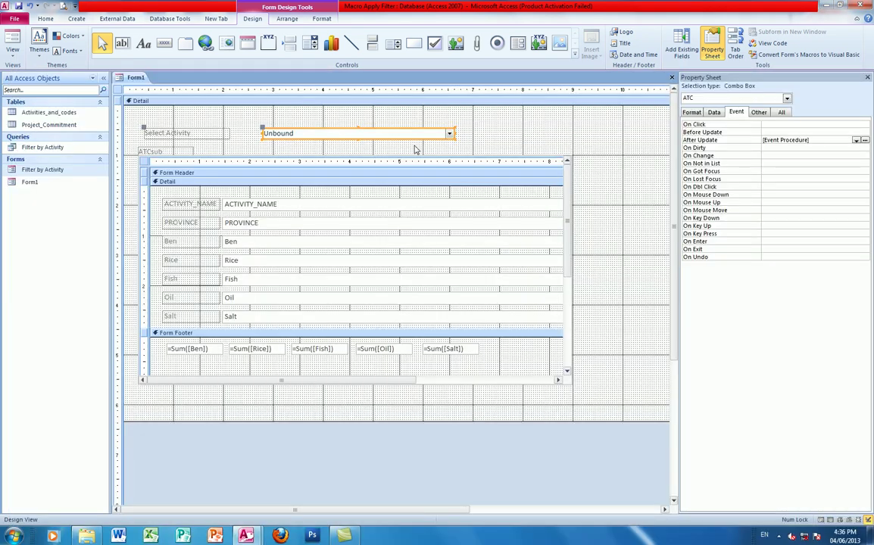
Show Form1 in Form View, select the Road Upgrade activity and refresh all records to test the requery
left_click(12, 51)
left_click(34, 68)
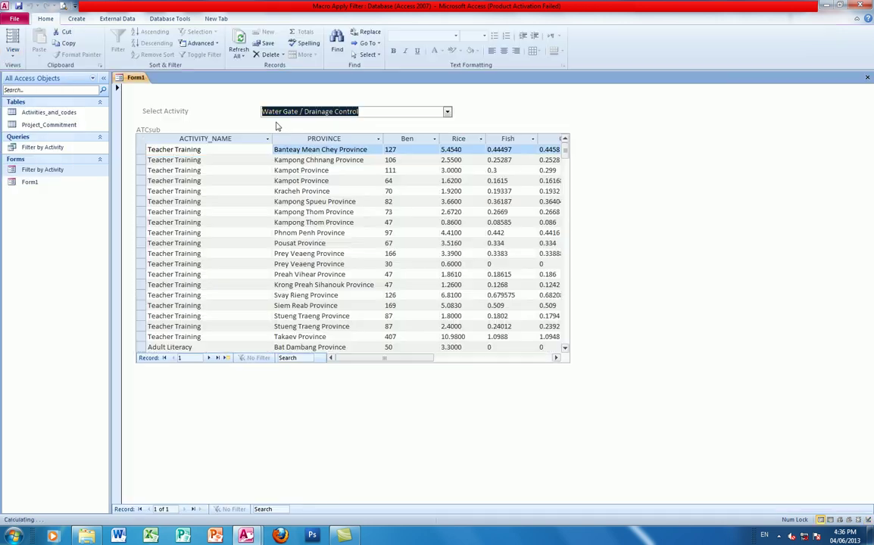
left_click(447, 112)
left_click(356, 151)
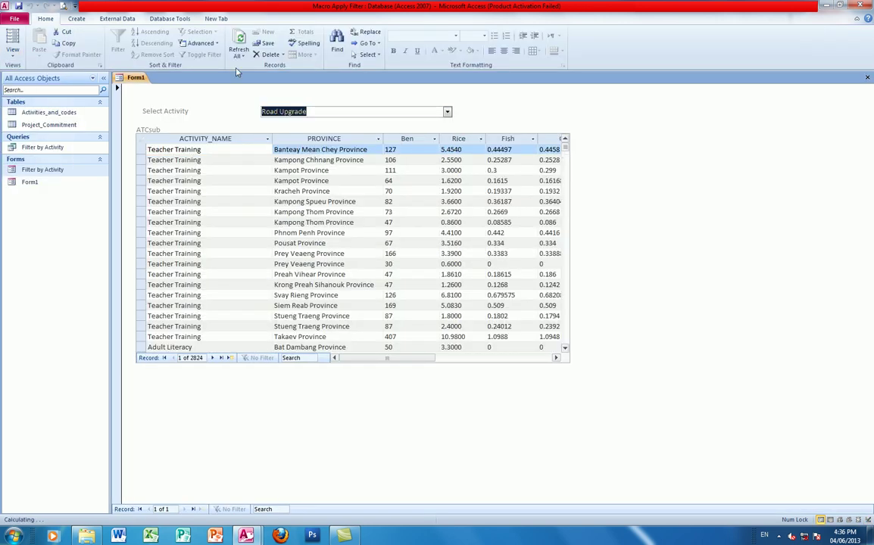
left_click(239, 39)
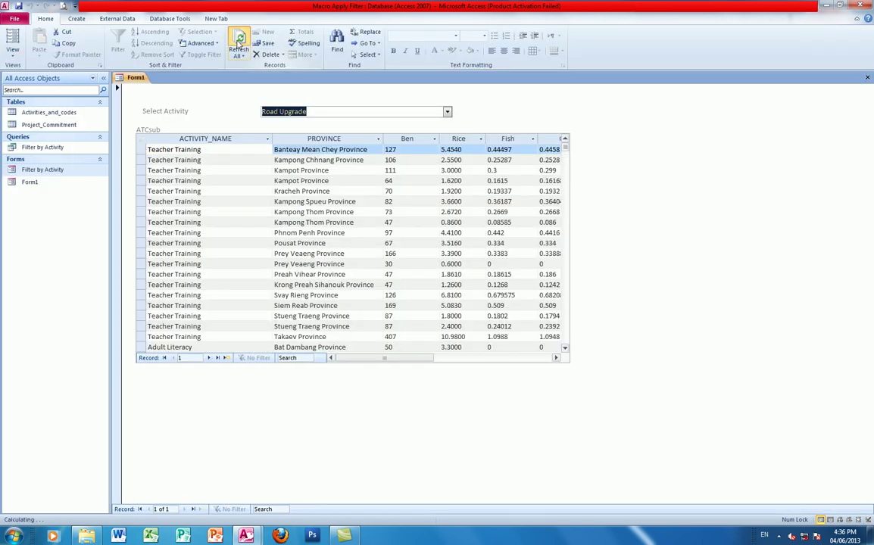
Test the Select Activity list with Road Maintenance, Flood Food For Activity, Repatriation and School Construction
left_click(446, 111)
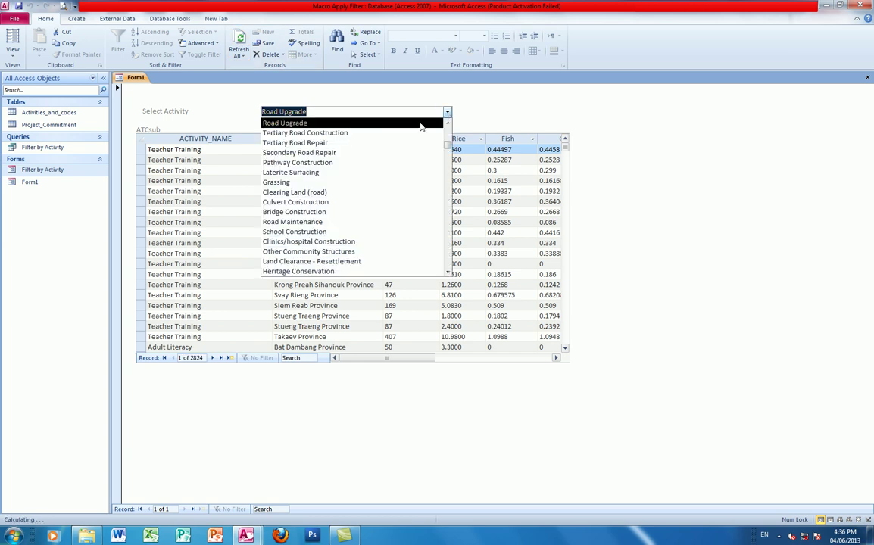
left_click(273, 220)
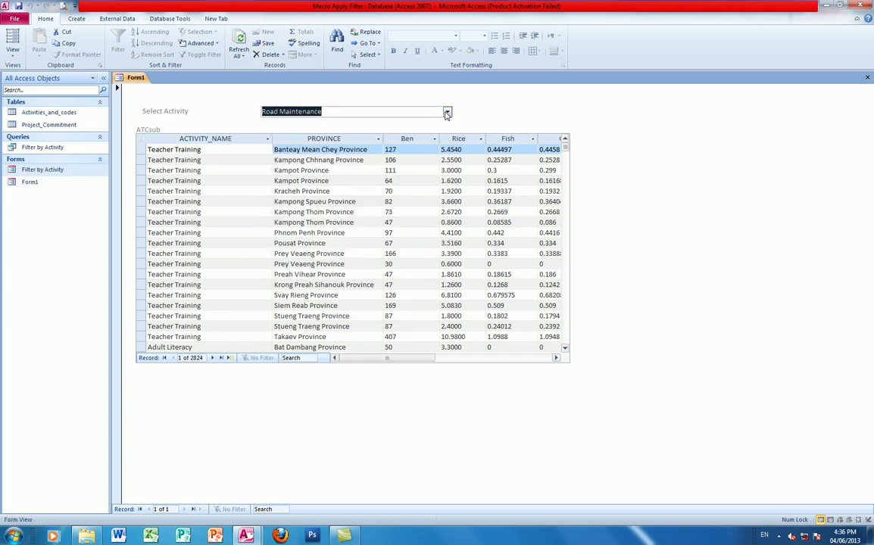
key("F4")
left_click(279, 252)
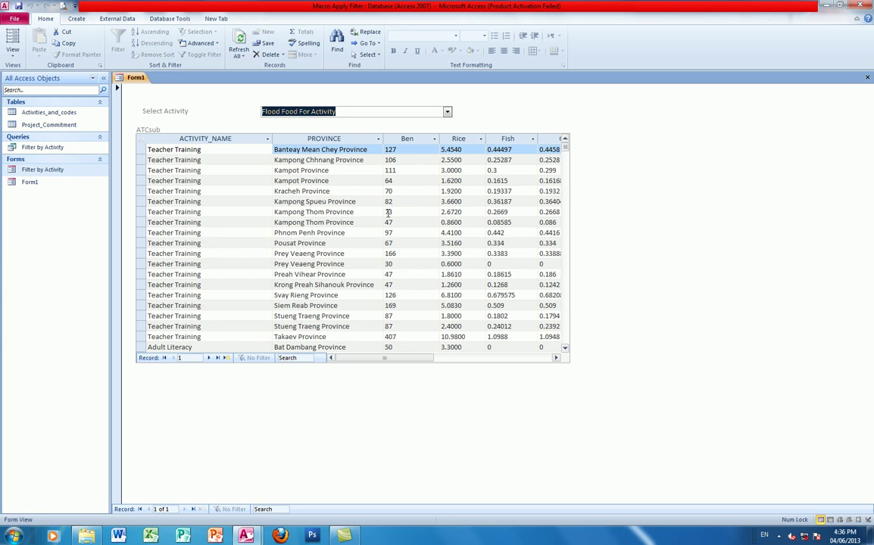
left_click(447, 112)
left_click(288, 262)
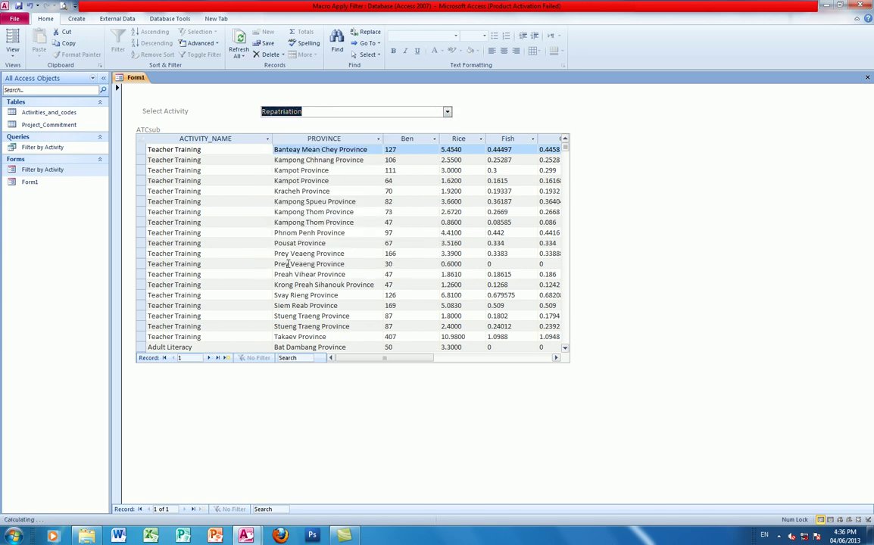
left_click(406, 110)
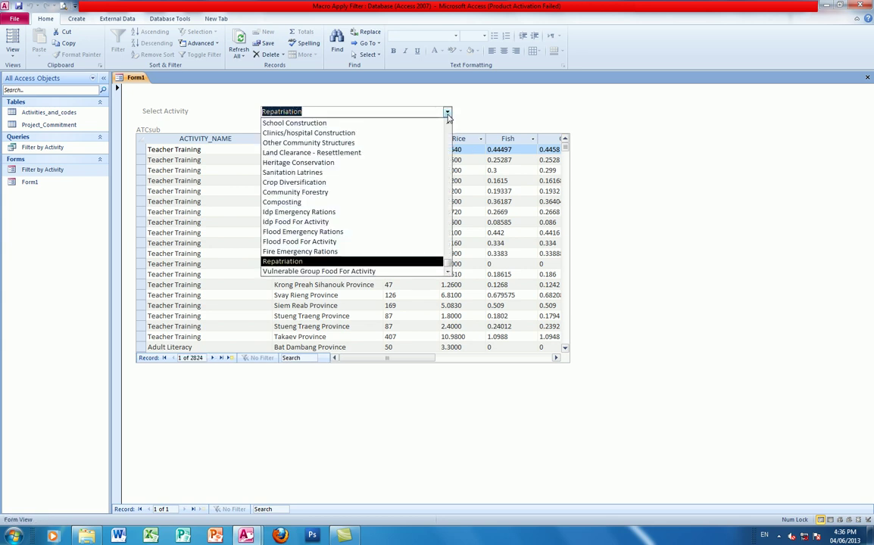
left_click(281, 123)
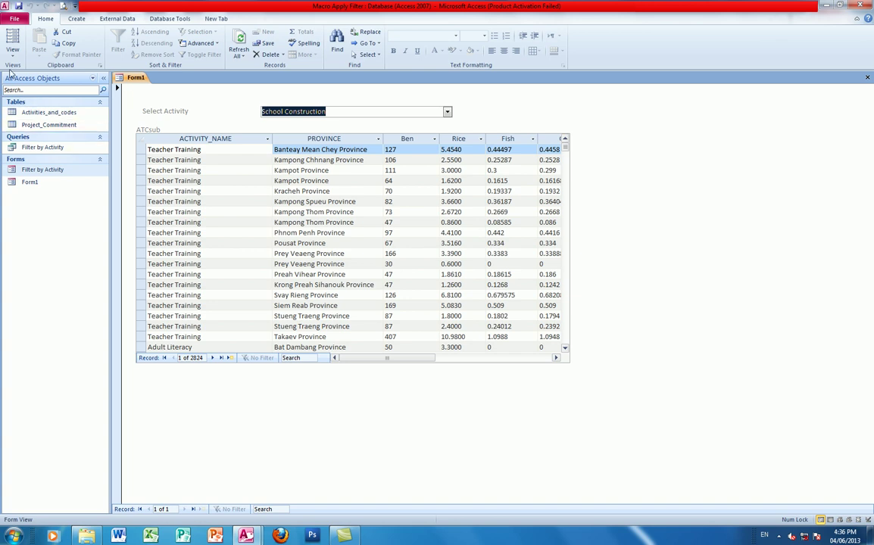
Return Form1 to Design View and check the event properties of the ATCsub subform and its label
left_click(11, 55)
left_click(32, 186)
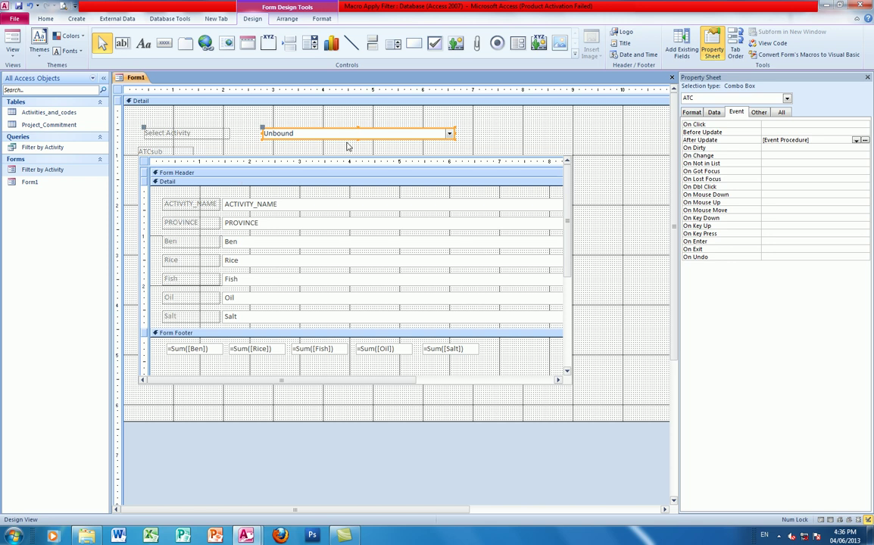
left_click(273, 159)
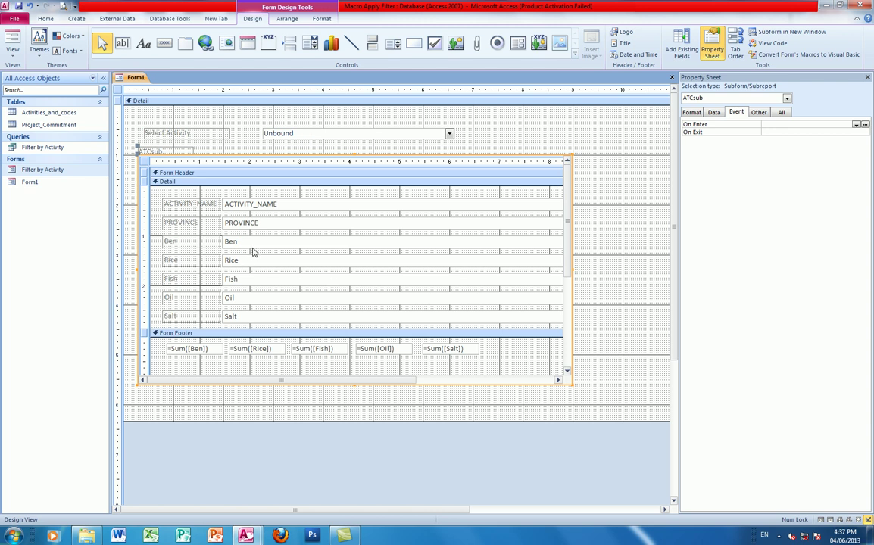
left_click(179, 151)
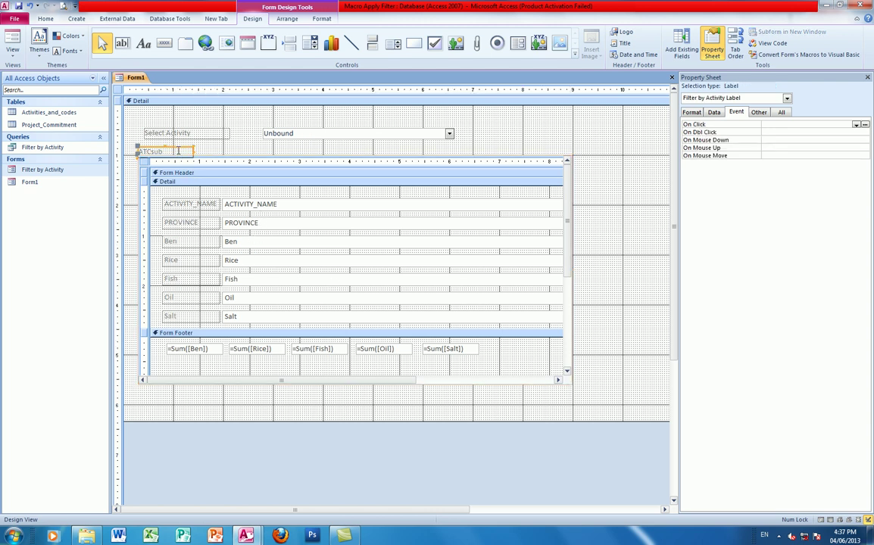
left_click(224, 160)
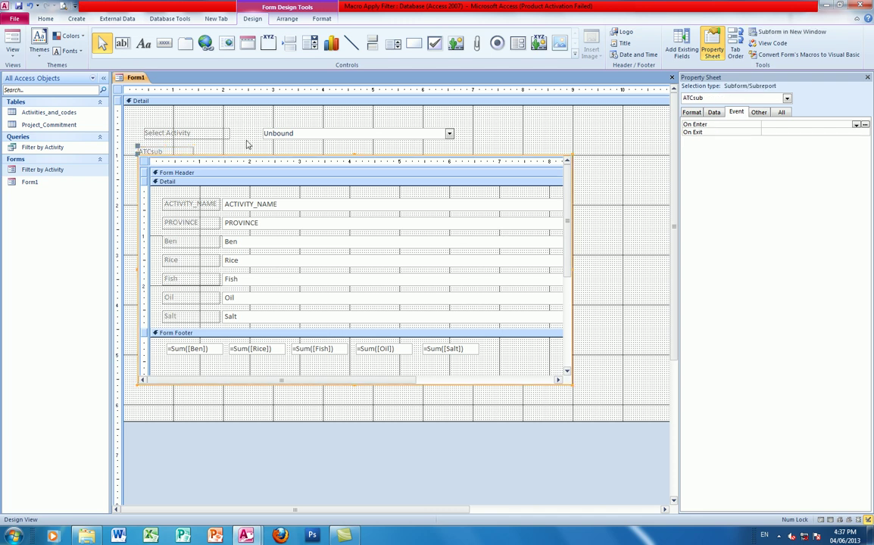
Show Form1 in Form View, test the Composting and Flood Emergency Rations activities, and refresh all records
left_click(12, 51)
left_click(26, 68)
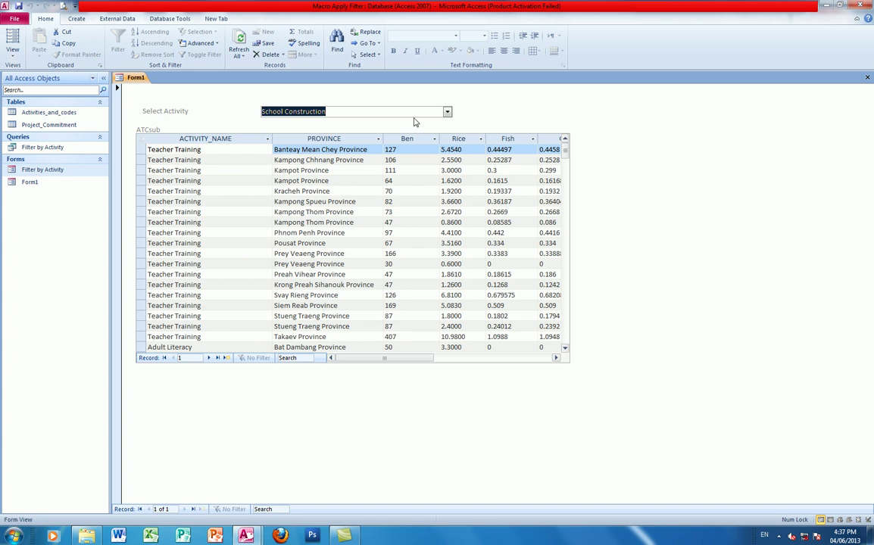
left_click(447, 112)
left_click(386, 200)
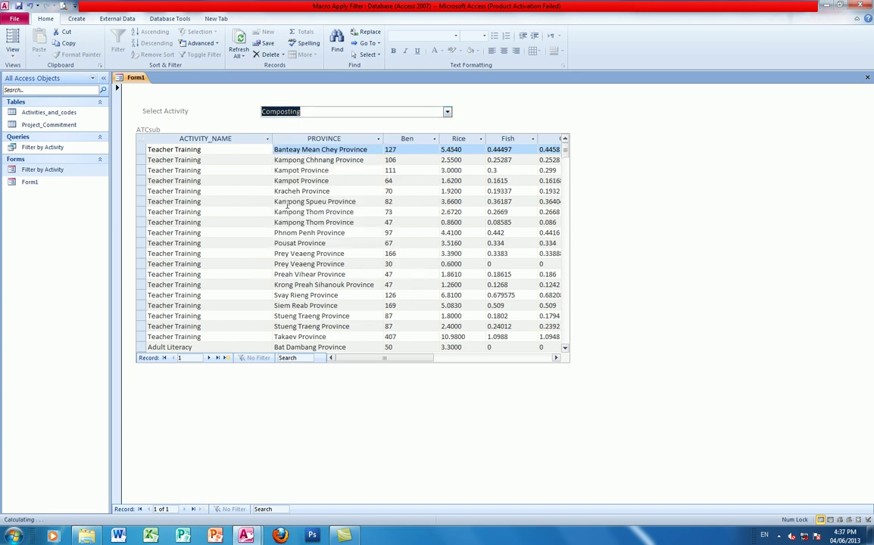
left_click(446, 112)
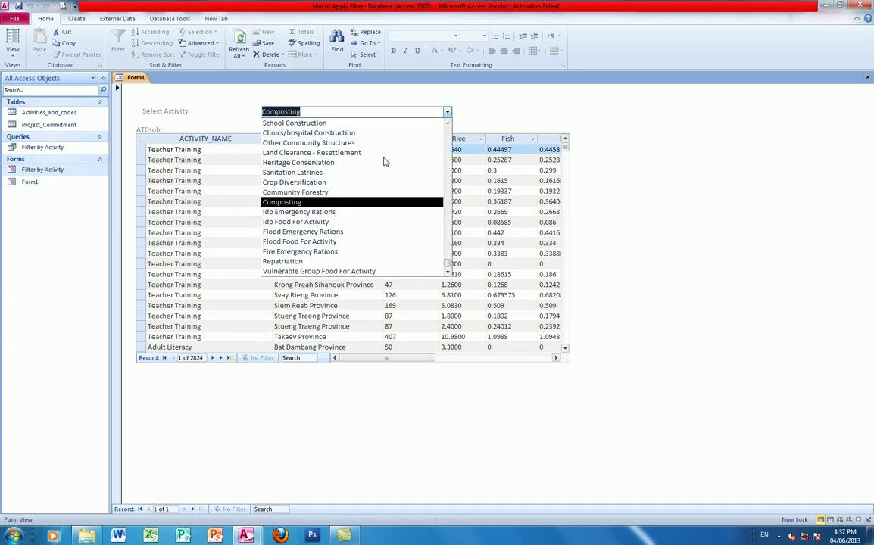
left_click(318, 232)
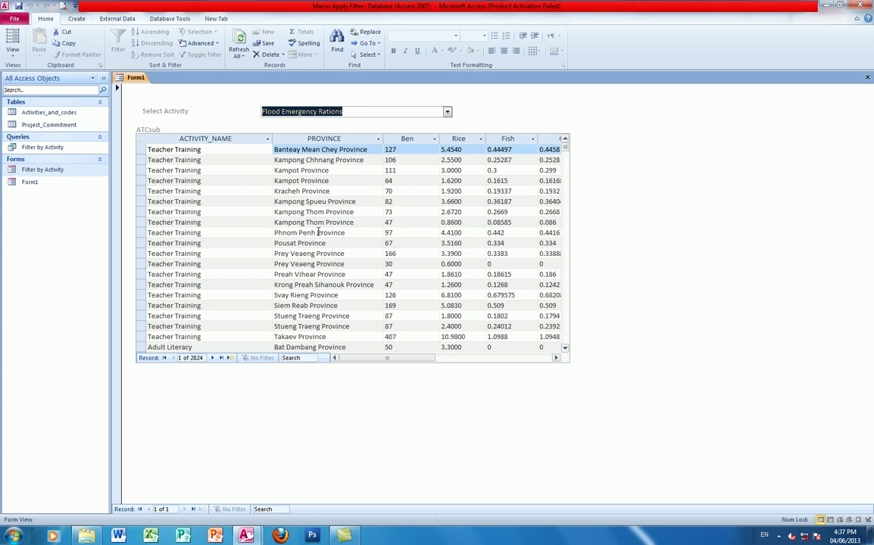
left_click(238, 40)
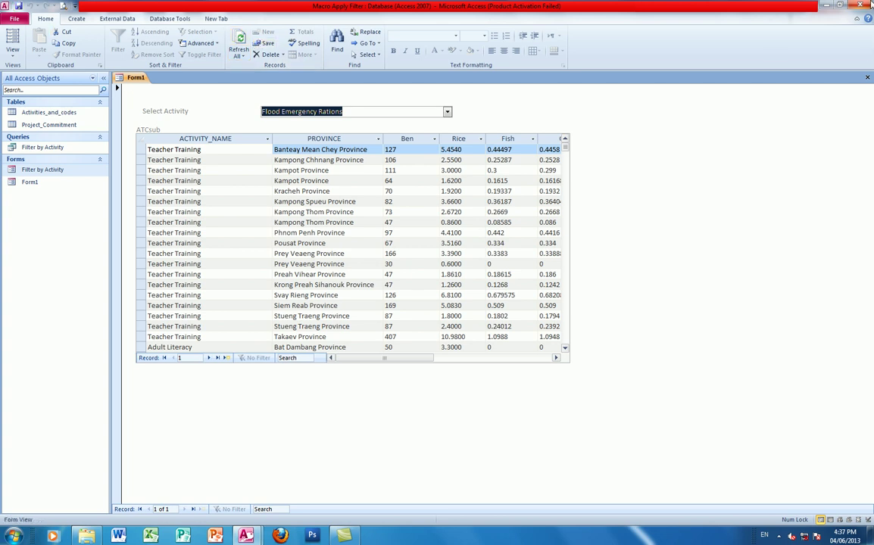
Close the Macro Apply Filter and Stock ManagementFull databases and the file folder window
left_click(870, 5)
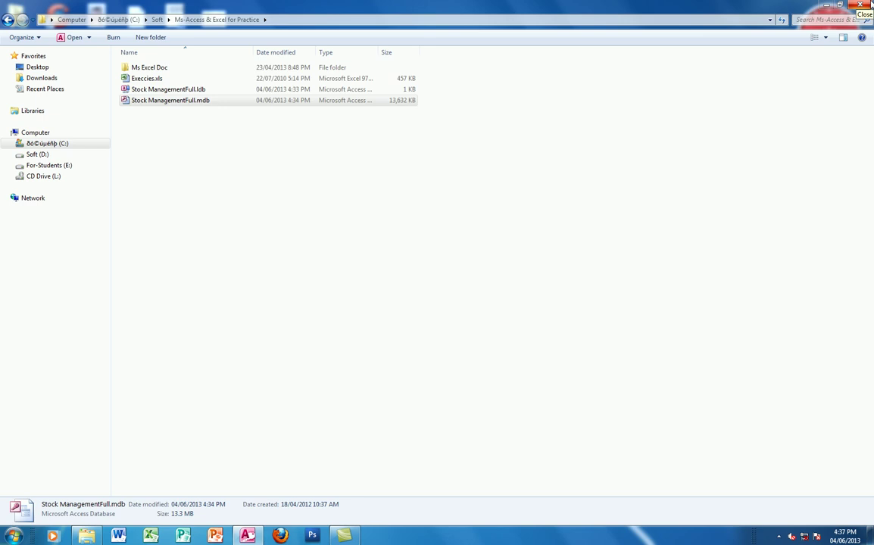
left_click(256, 537)
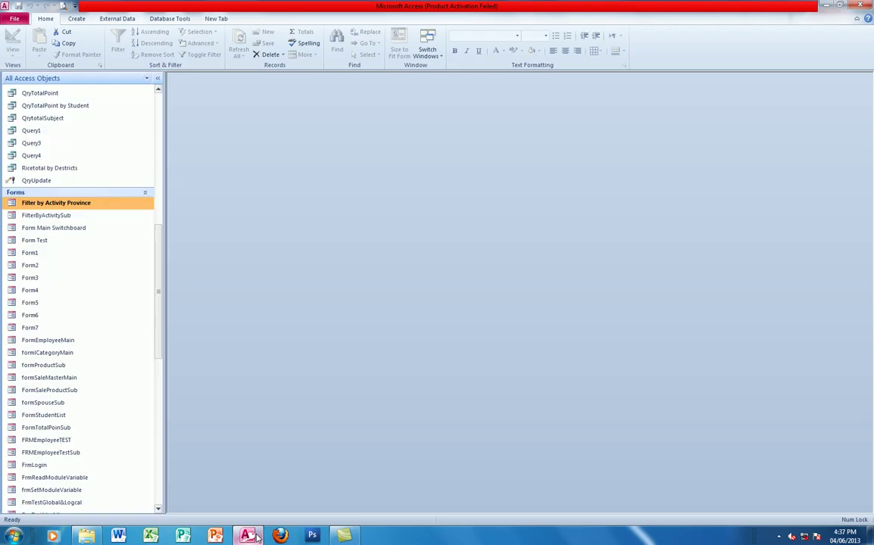
left_click(860, 6)
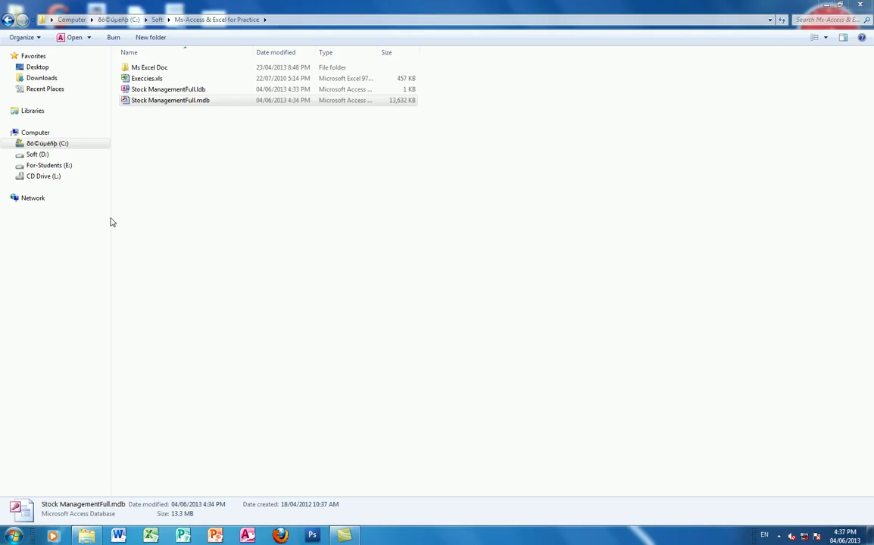
left_click(860, 5)
Refresh the desktop and start Microsoft Access again
right_click(361, 213)
left_click(392, 241)
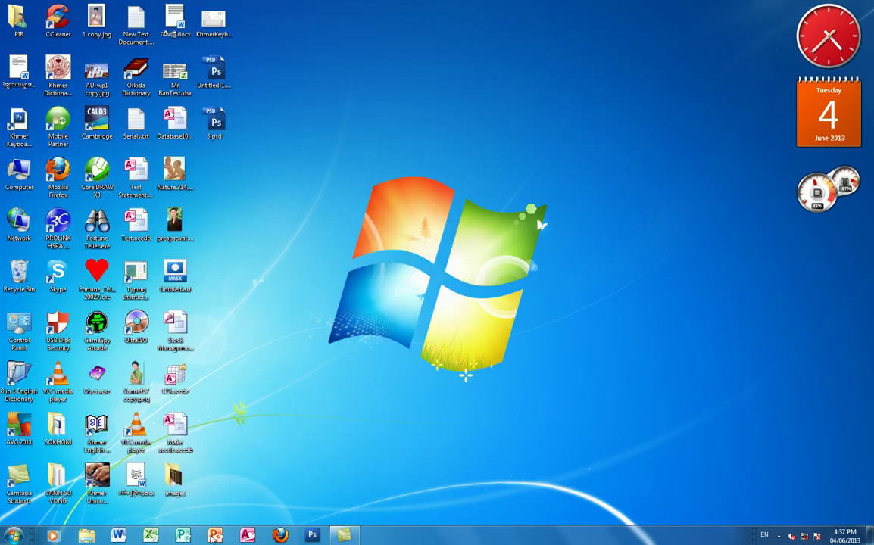
left_click(248, 536)
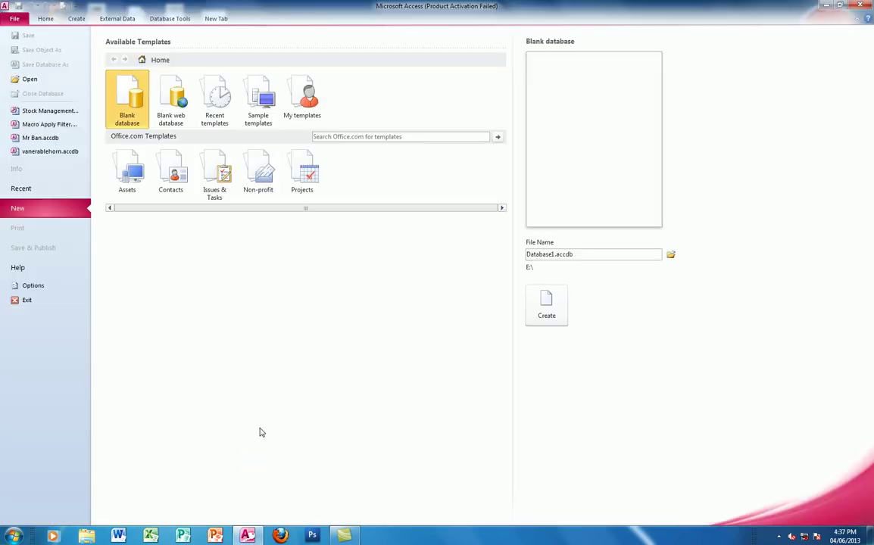
Toggle Trust Center logging in the Trust Center's Message Bar settings and confirm the Access options
left_click(32, 285)
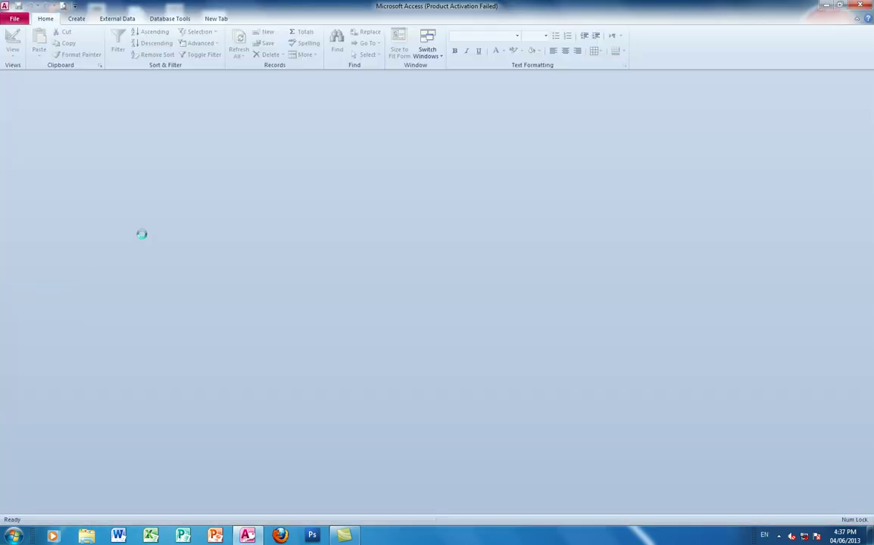
left_click(191, 249)
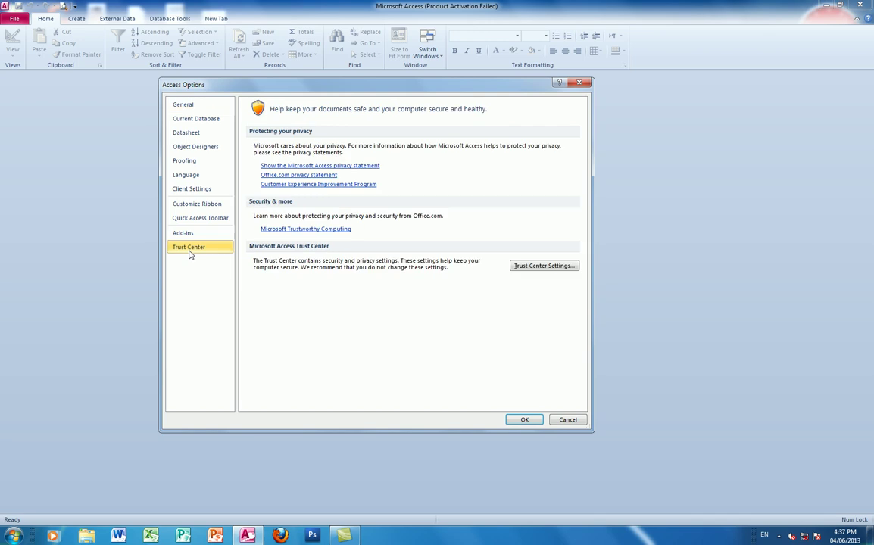
left_click(523, 266)
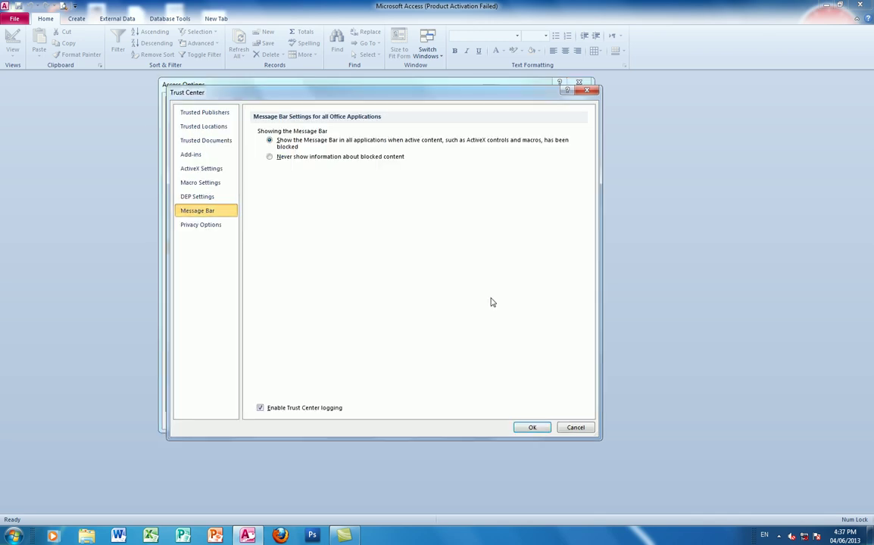
left_click(282, 411)
left_click(532, 428)
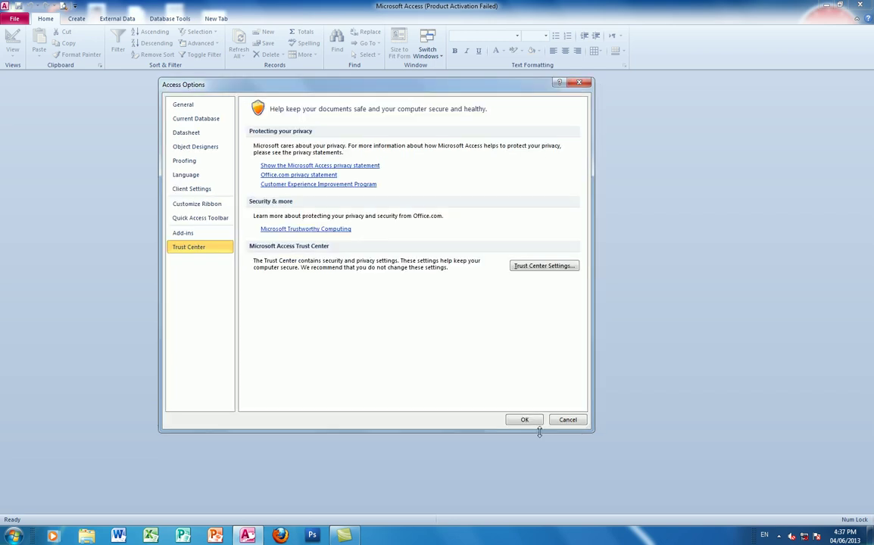
left_click(524, 420)
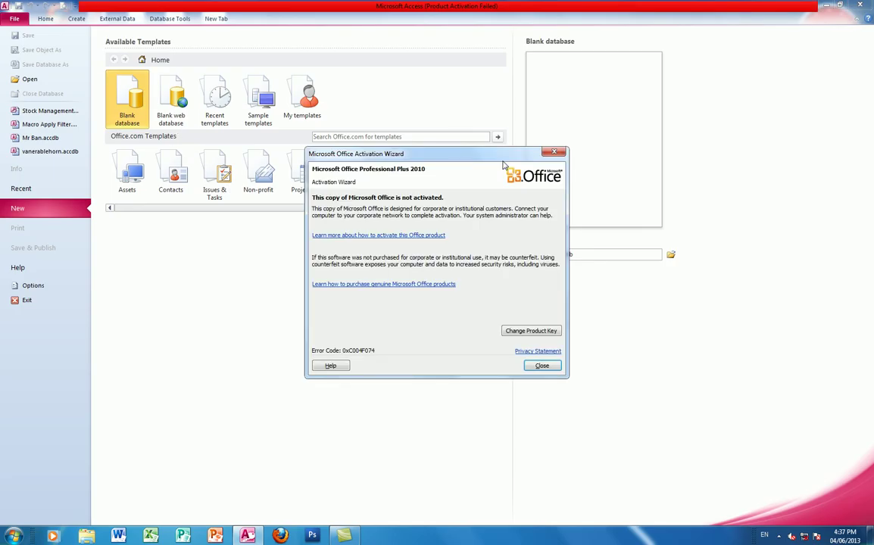
Dismiss the activation wizard and open the recent database Macro Apply Filter.accdb
key("Escape")
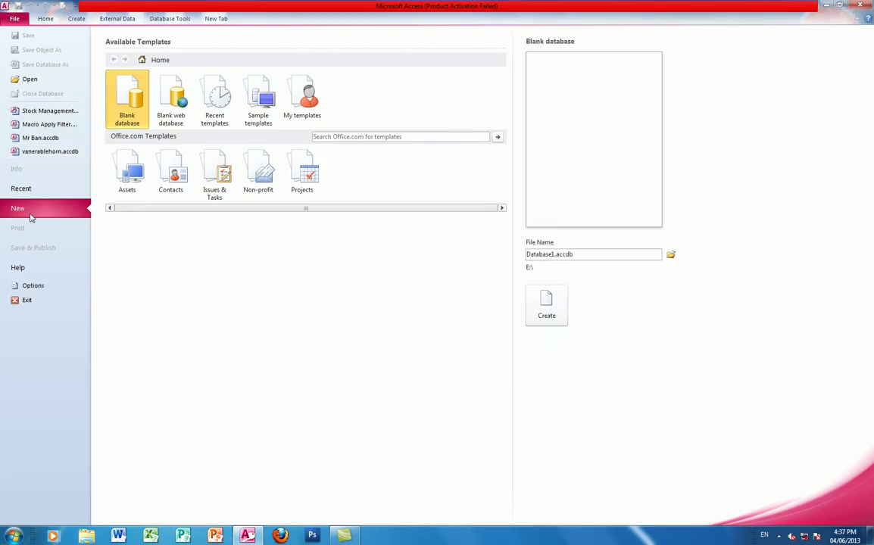
left_click(23, 189)
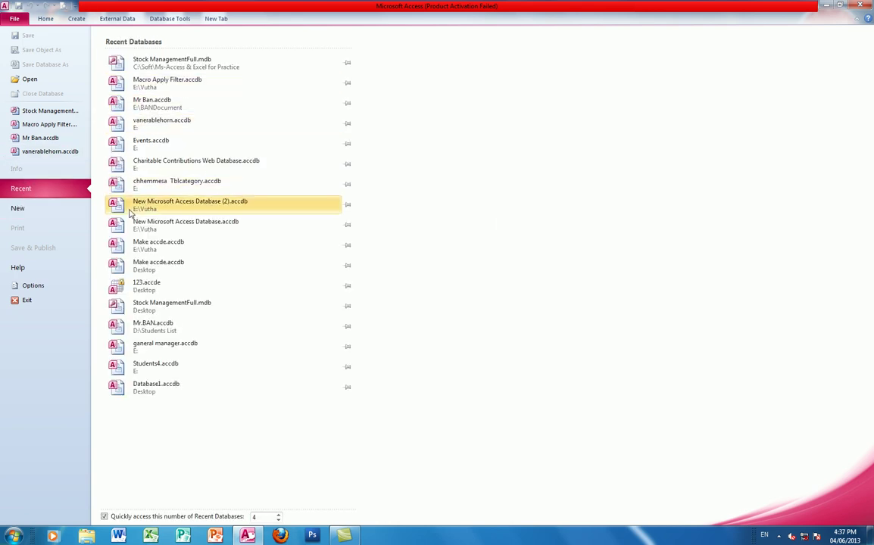
left_click(120, 88)
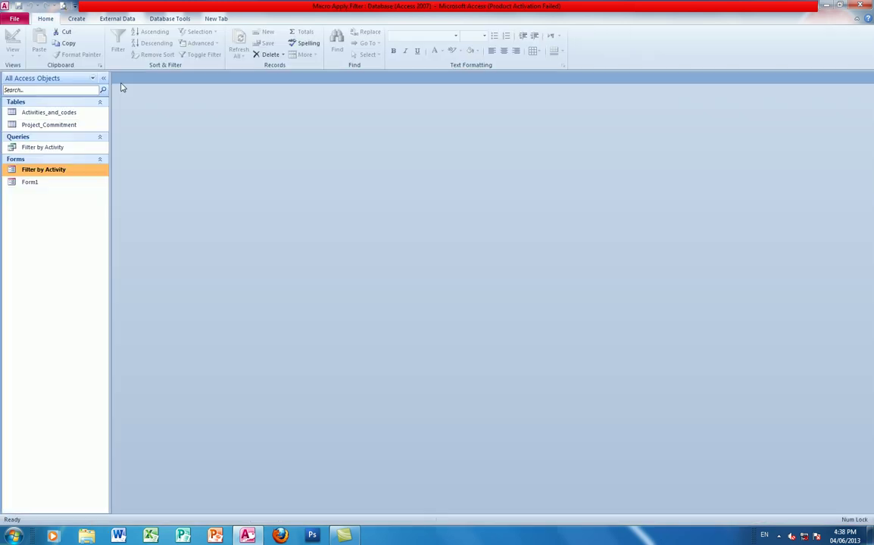
Look through the records of the Filter by Activity form and close it
double_click(44, 171)
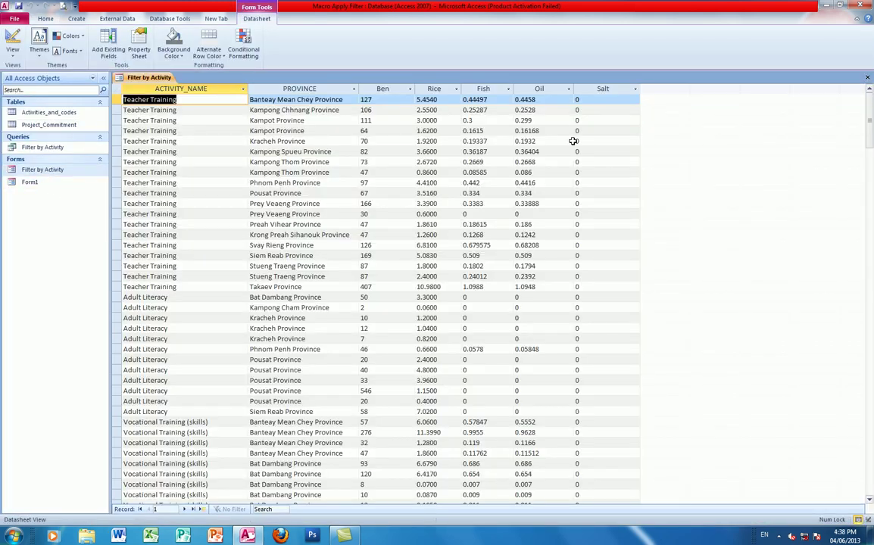
scroll(347, 251, "down", 6)
scroll(347, 251, "up", 5)
key("ctrl+w")
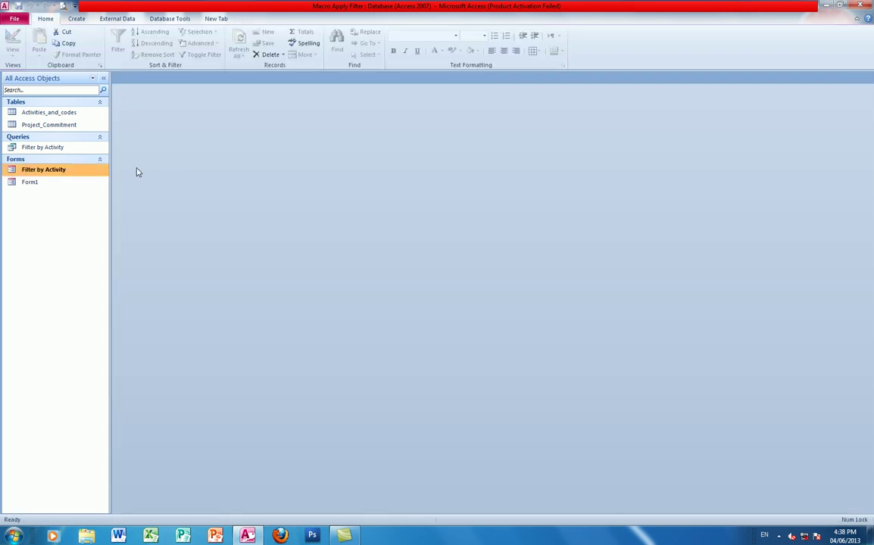
Test Form1 with the Community Health Care & Birth Spacing, Road Upgrade and Pathway Construction activities, and close the form
double_click(34, 183)
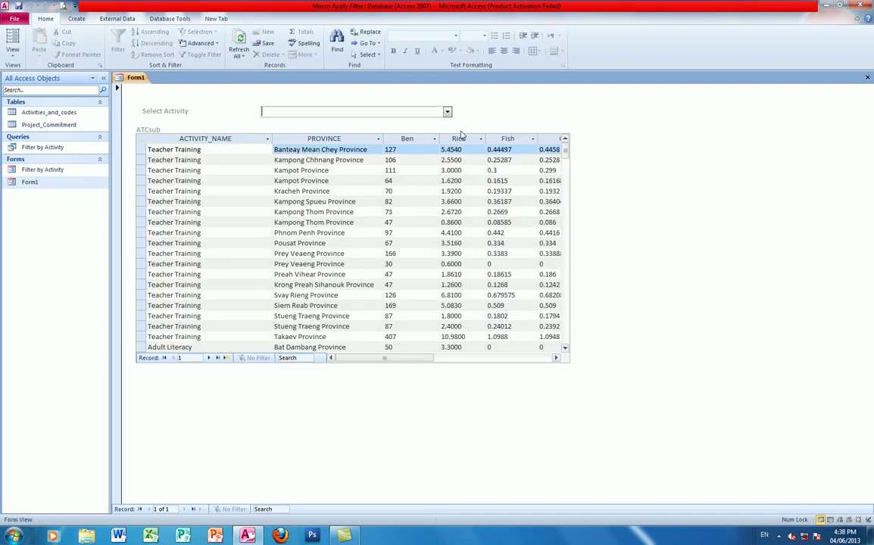
left_click(402, 112)
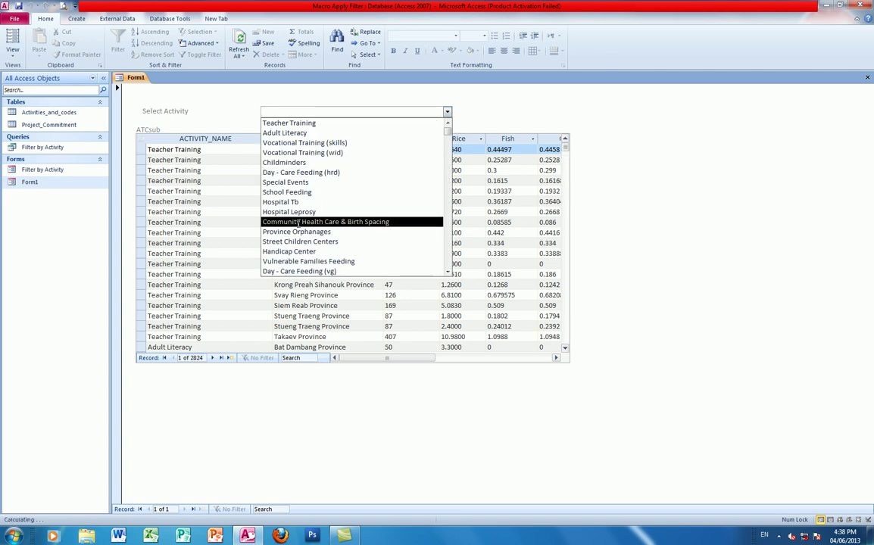
left_click(274, 221)
left_click(407, 111)
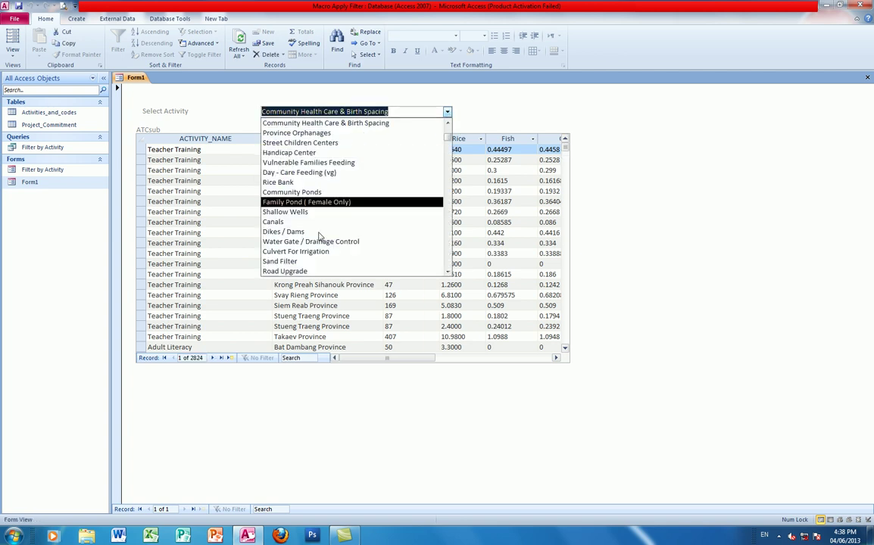
left_click(287, 271)
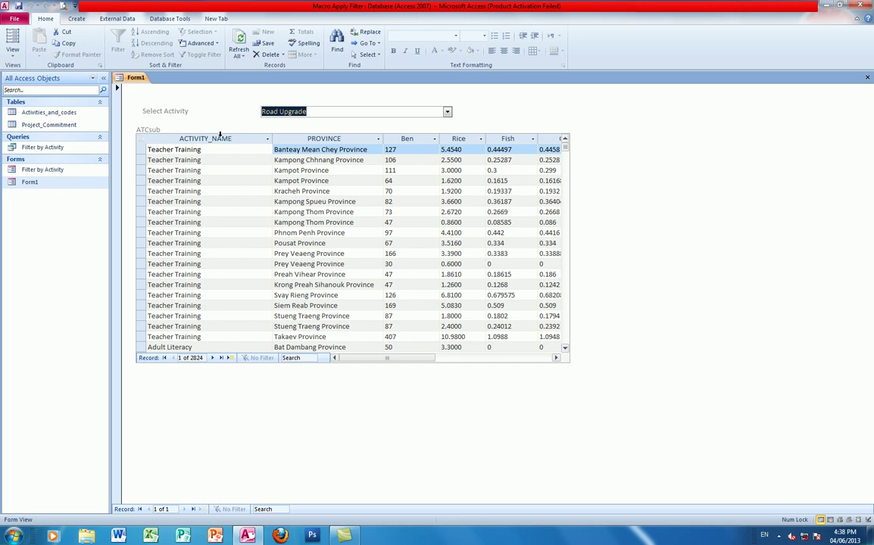
left_click(346, 113)
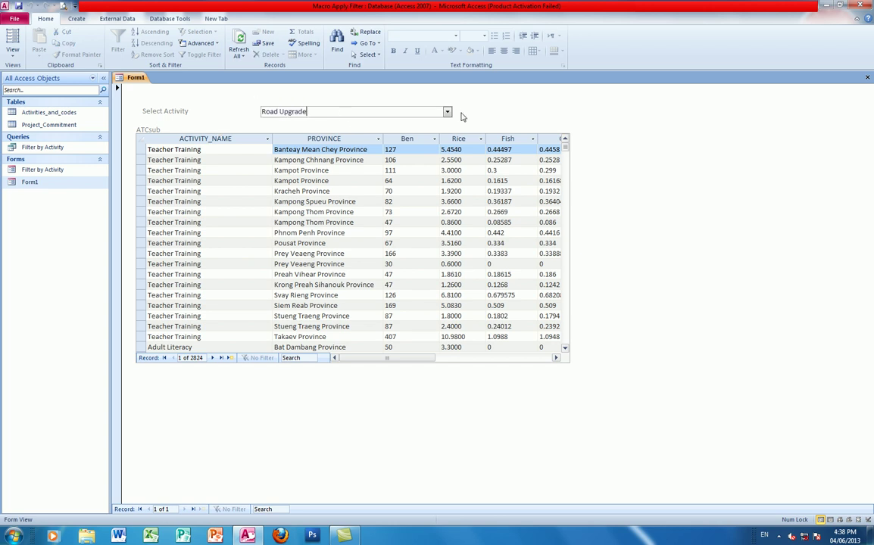
left_click(447, 111)
left_click(295, 162)
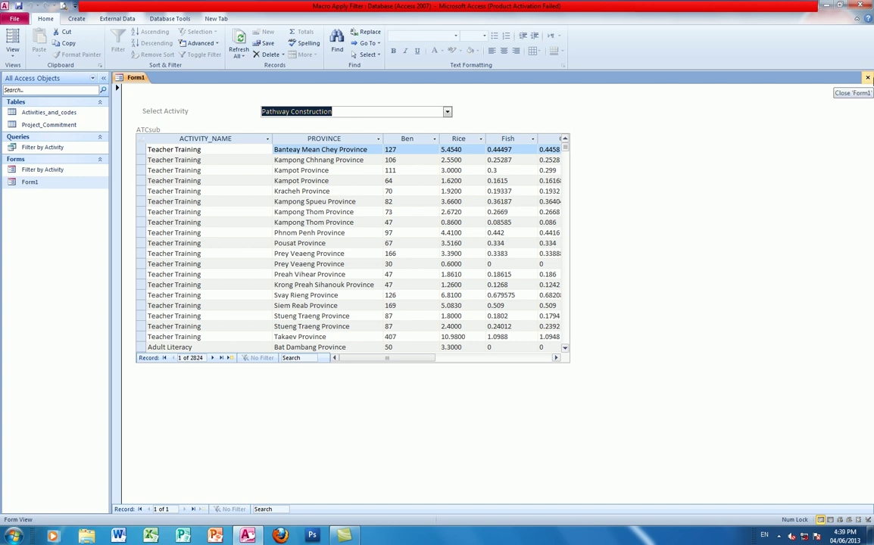
left_click(867, 78)
Add the Activities_and_codes and Project_Commitment tables to the relationships layout and enlarge the Project_Commitment field list to show all fields
left_click(166, 18)
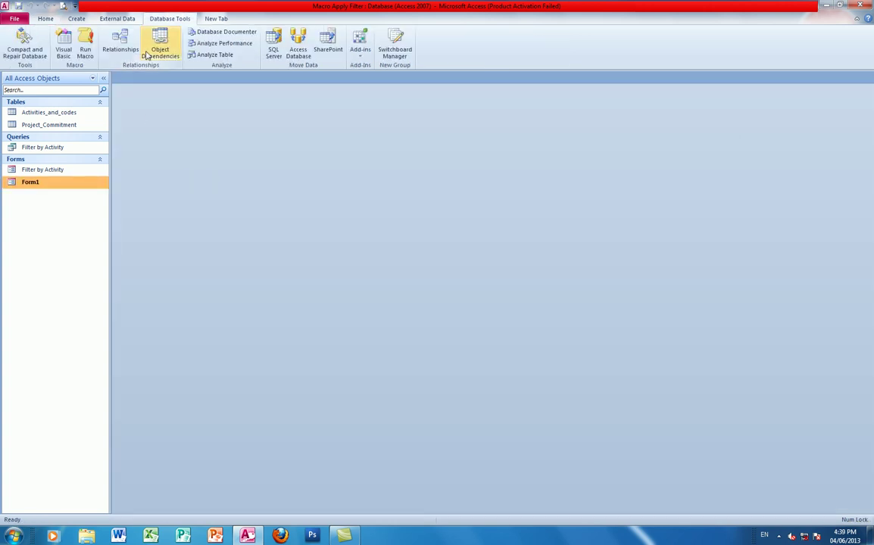
left_click(120, 39)
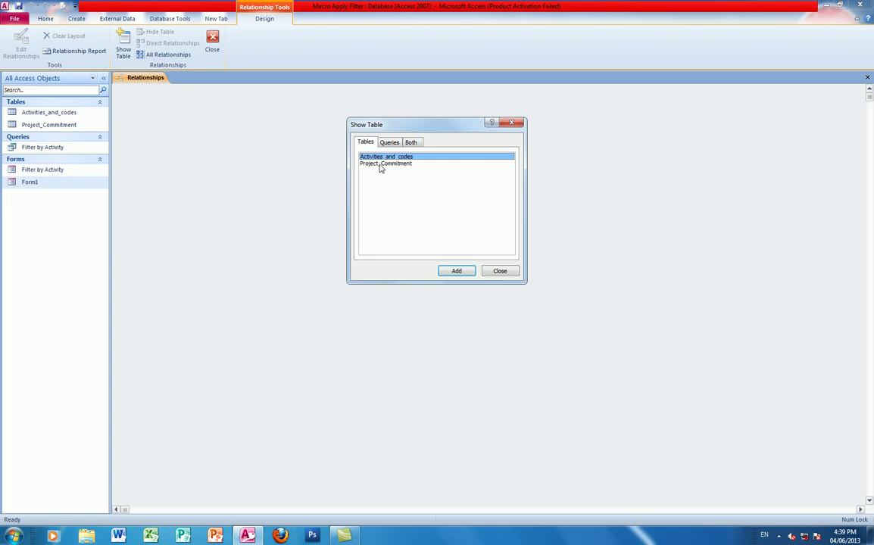
double_click(394, 157)
double_click(389, 165)
left_click(510, 122)
left_click(194, 125)
left_click_drag(182, 107, 276, 152)
left_click_drag(311, 163, 442, 326)
Relate Activities_and_codes to Project_Commitment on SECTOR_CODE with referential integrity and cascading updates, then save and close the relationships layout
left_click_drag(163, 107, 259, 162)
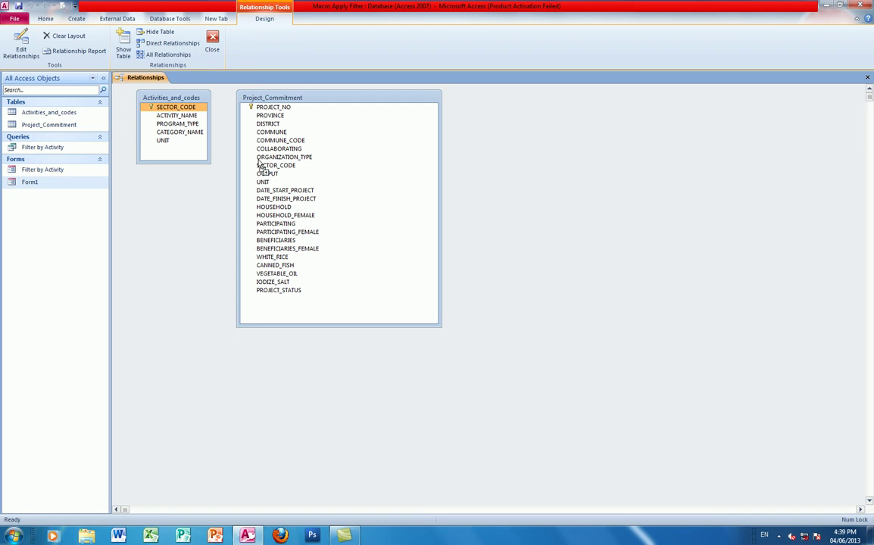
mouse_move(258, 164)
left_mouse_down()
mouse_move(260, 200)
mouse_move(258, 167)
left_mouse_up()
left_click_drag(258, 167, 259, 169)
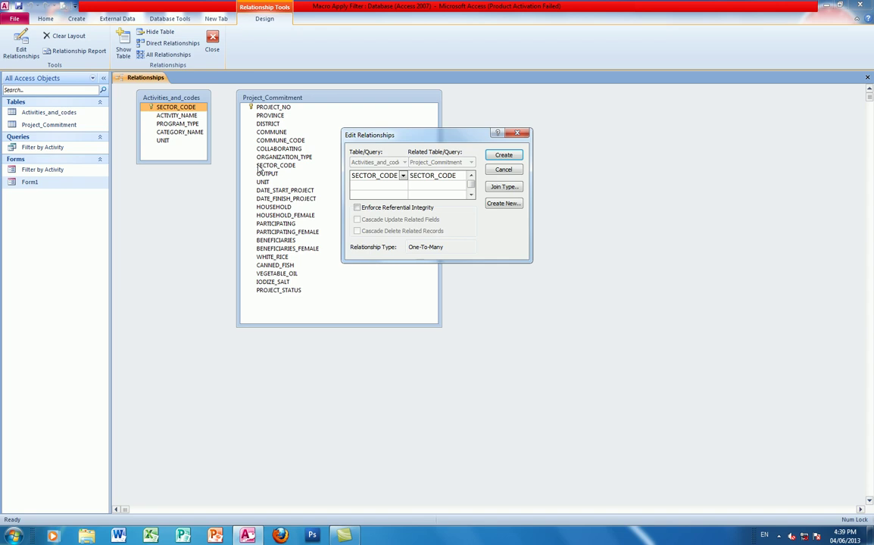
left_click(356, 207)
left_click(356, 220)
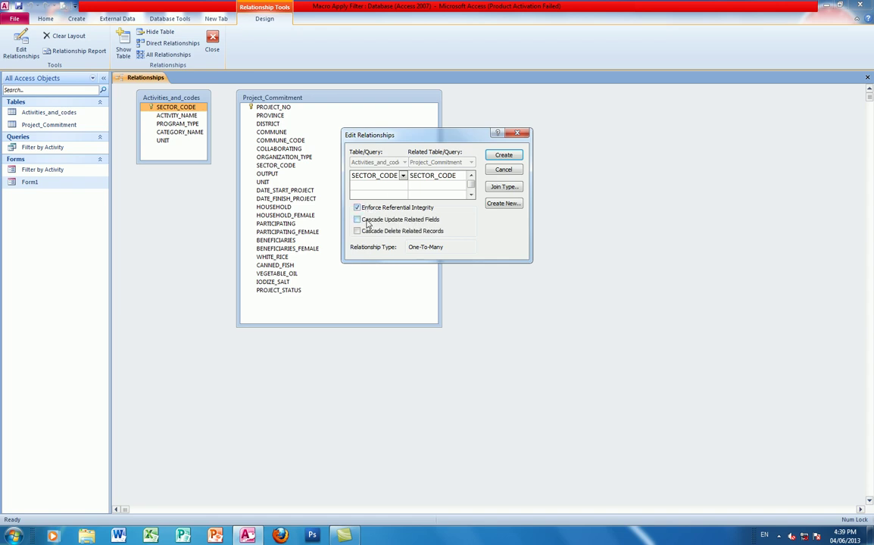
left_click(515, 156)
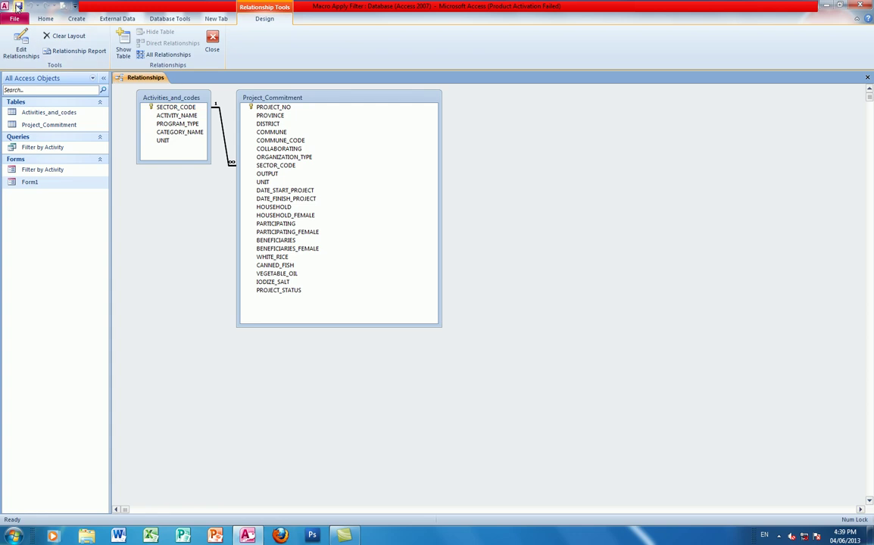
left_click(18, 7)
left_click(867, 77)
Reopen Form1 and test the Vocational Training (wid), Community Health Care & Birth Spacing, Canals and Road Upgrade activities
left_click(36, 170)
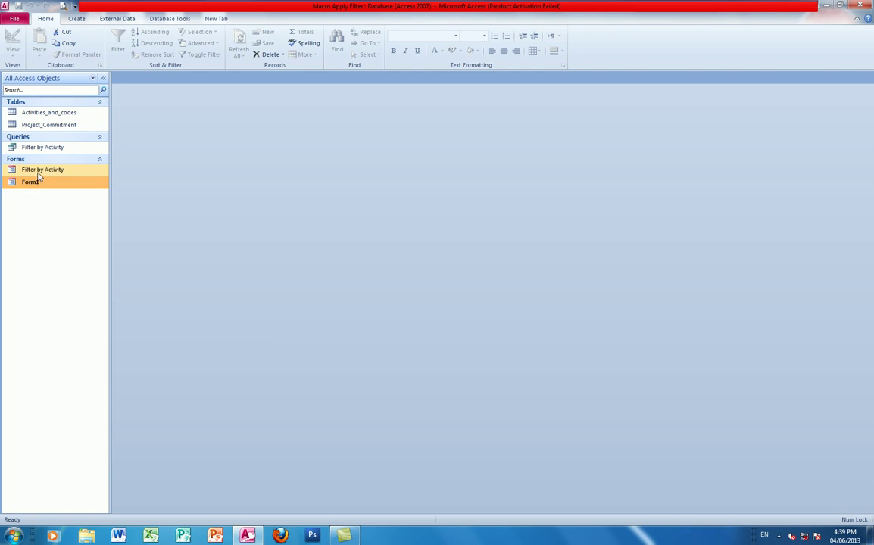
left_click(35, 183)
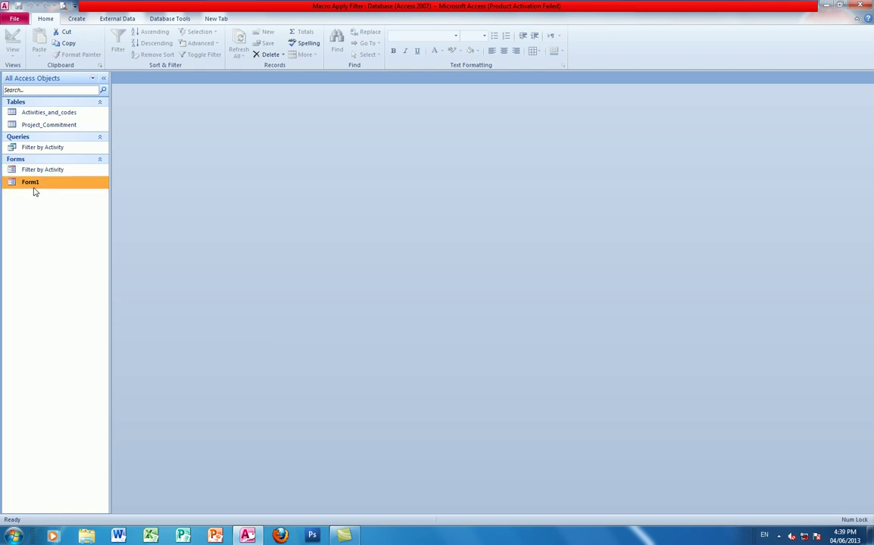
double_click(33, 185)
left_click(446, 112)
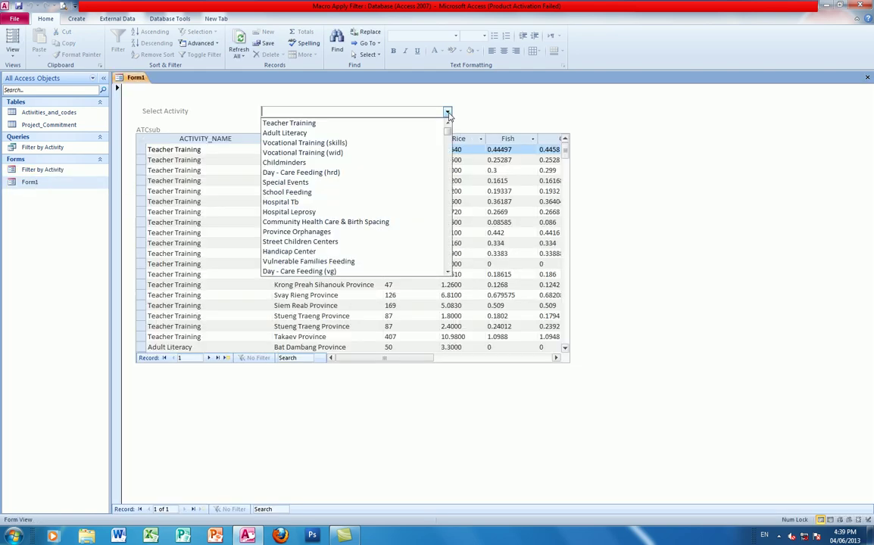
left_click(295, 152)
left_click(447, 112)
left_click(299, 194)
left_click(447, 111)
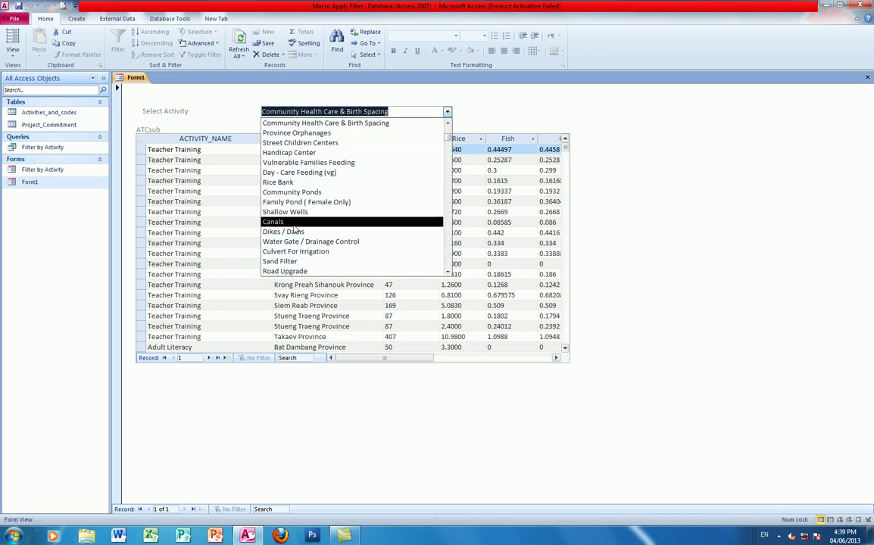
left_click(319, 219)
left_click(447, 112)
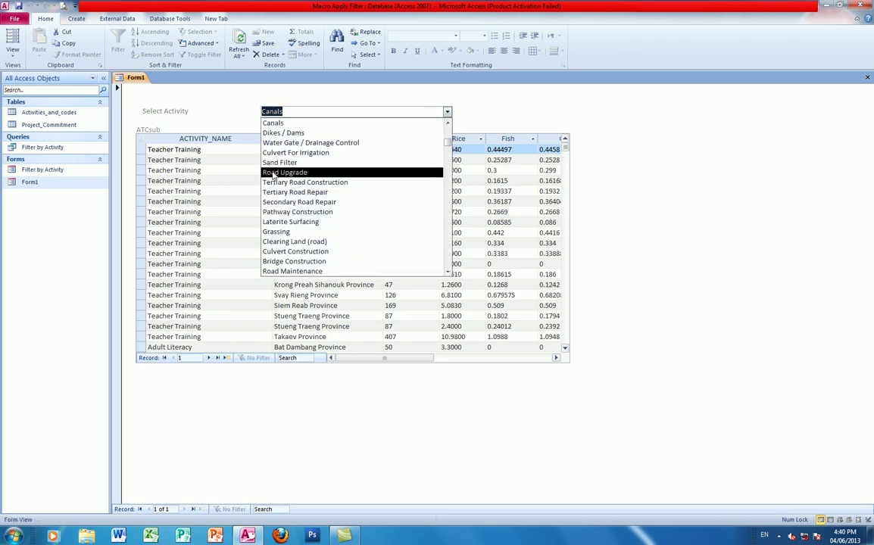
left_click(307, 170)
Return Form1 to Design View and open the Select Activity combo box's Row Source query in the Query Builder
left_click(12, 50)
left_click(27, 168)
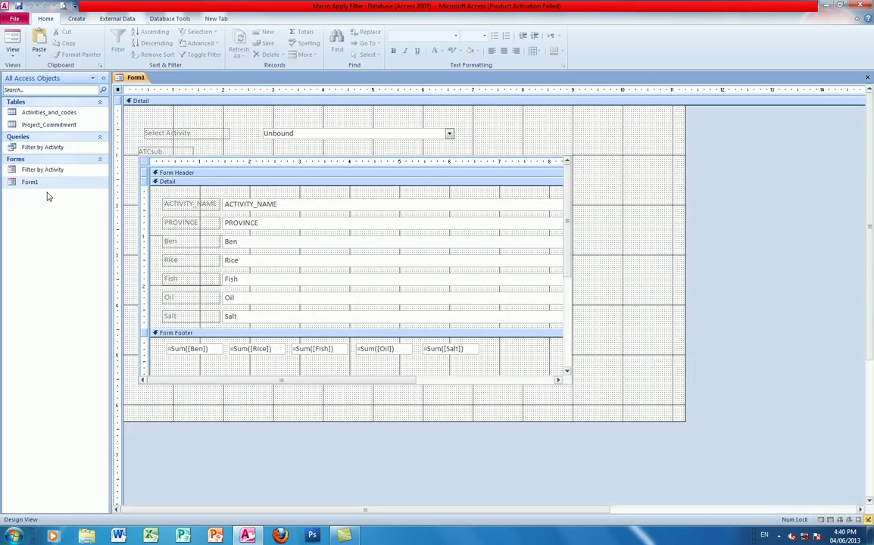
left_click(309, 133)
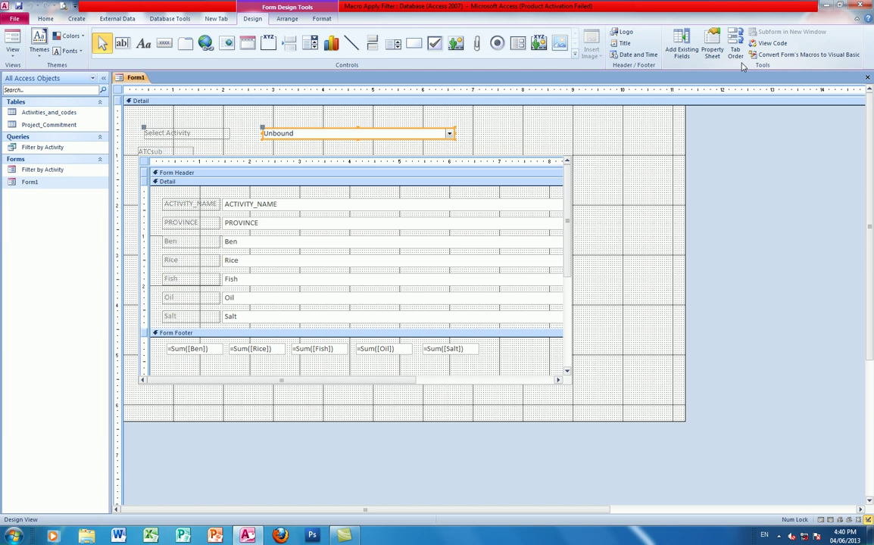
left_click(712, 49)
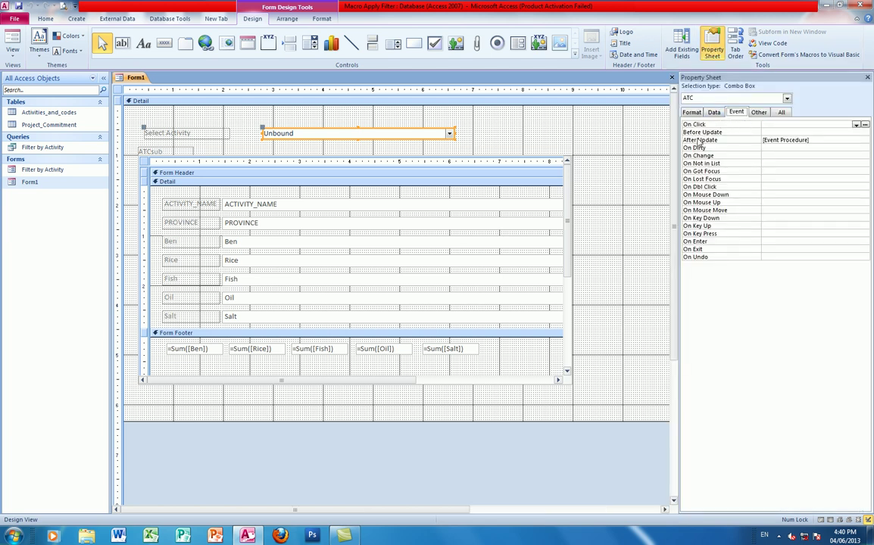
left_click(713, 113)
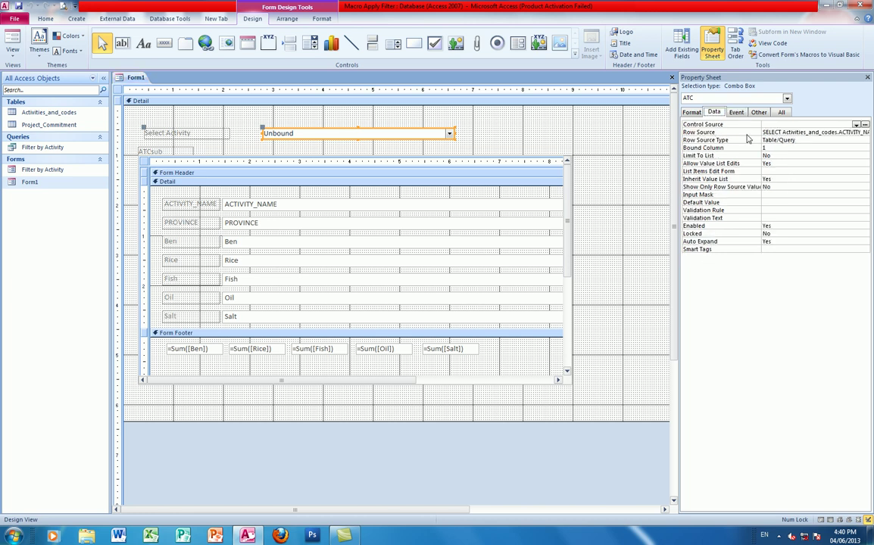
left_click(839, 132)
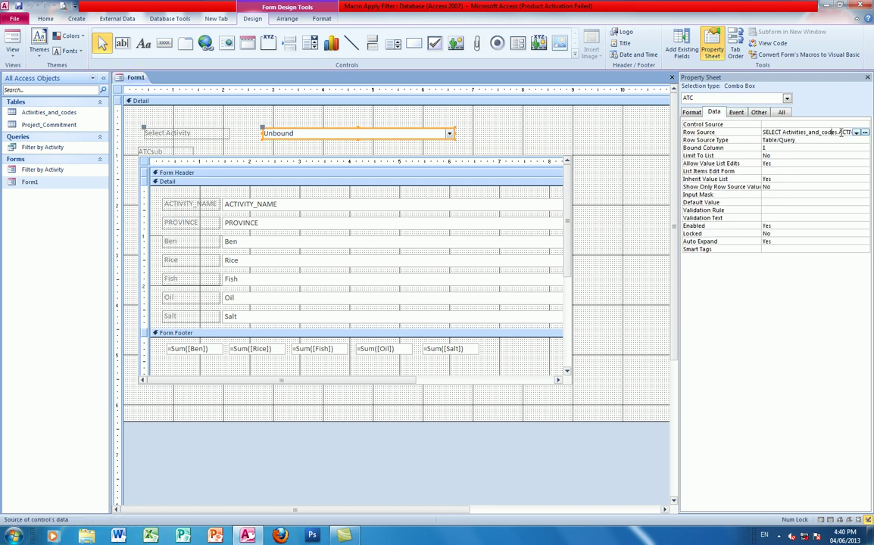
left_click(864, 133)
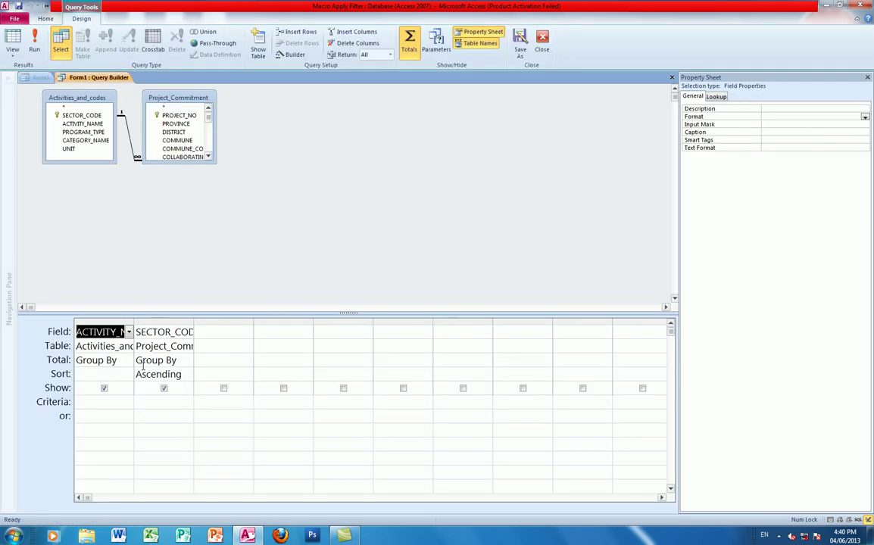
Build the criteria expression Forms![Form1]![ATC] for ACTIVITY_NAME in the row source query and save it on closing the Query Builder
right_click(85, 402)
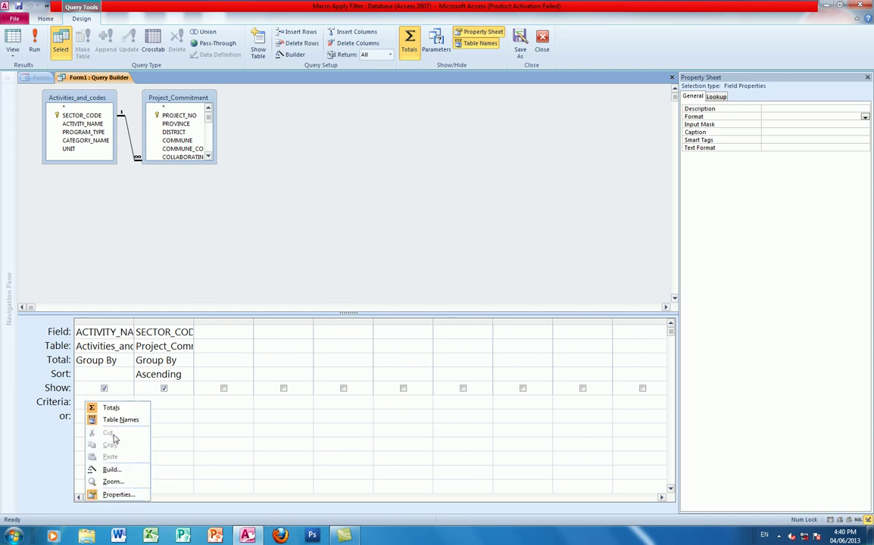
left_click(111, 471)
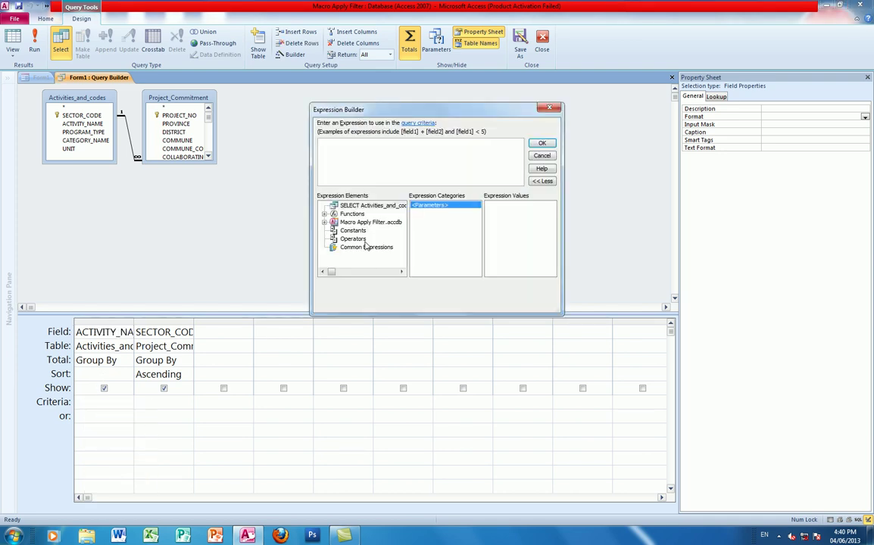
left_click(325, 222)
double_click(357, 248)
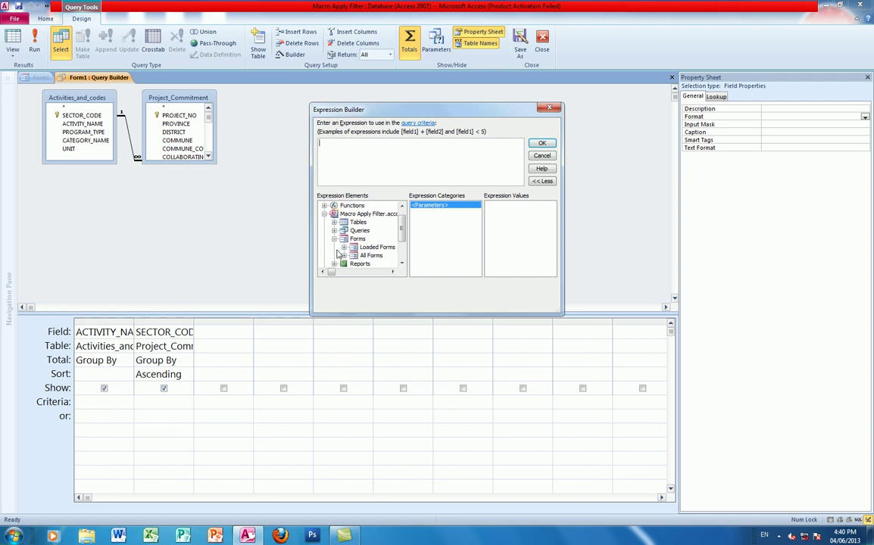
double_click(366, 256)
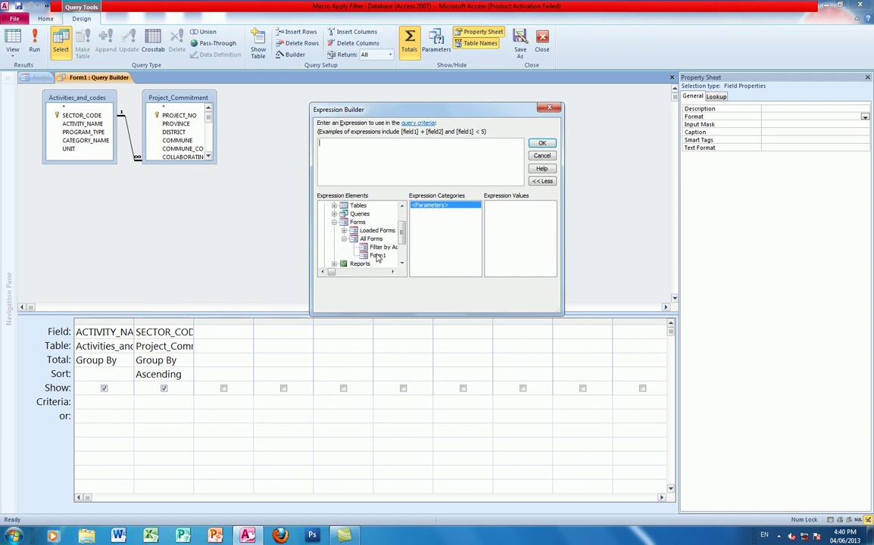
left_click(377, 256)
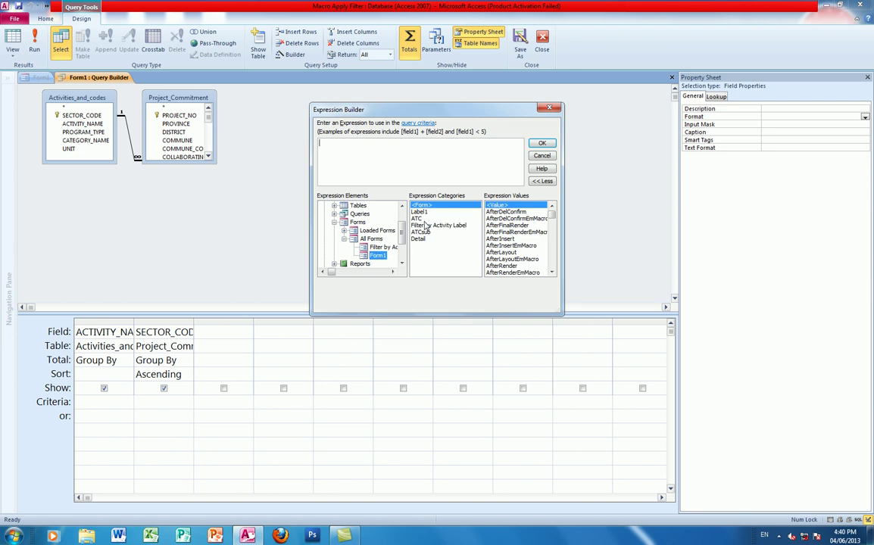
double_click(416, 220)
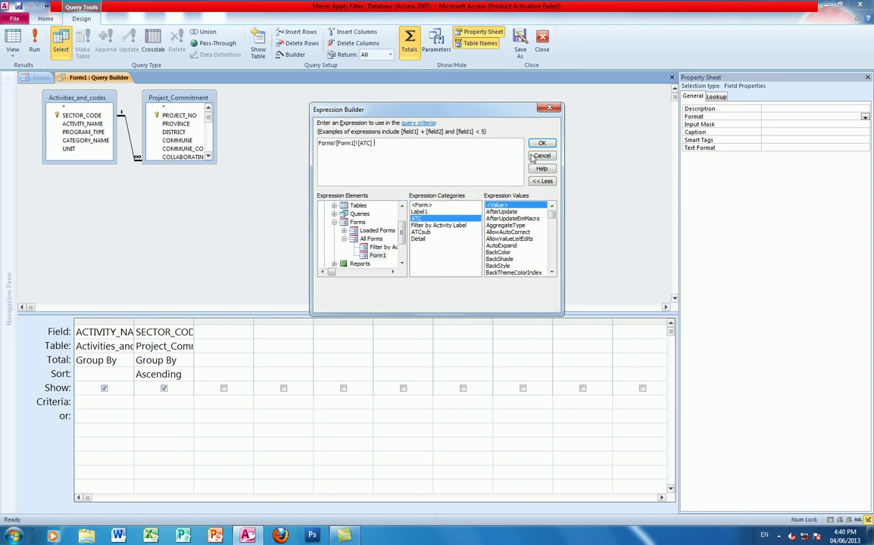
key("Return")
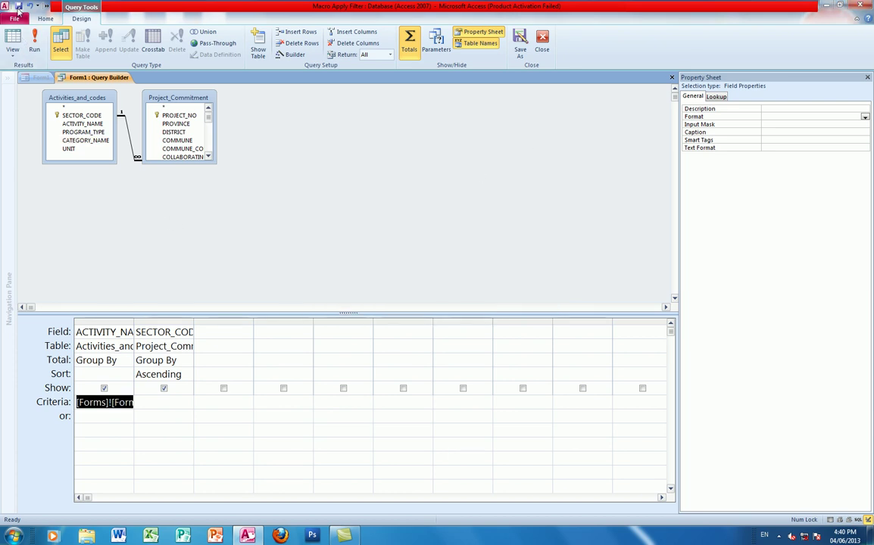
left_click(671, 77)
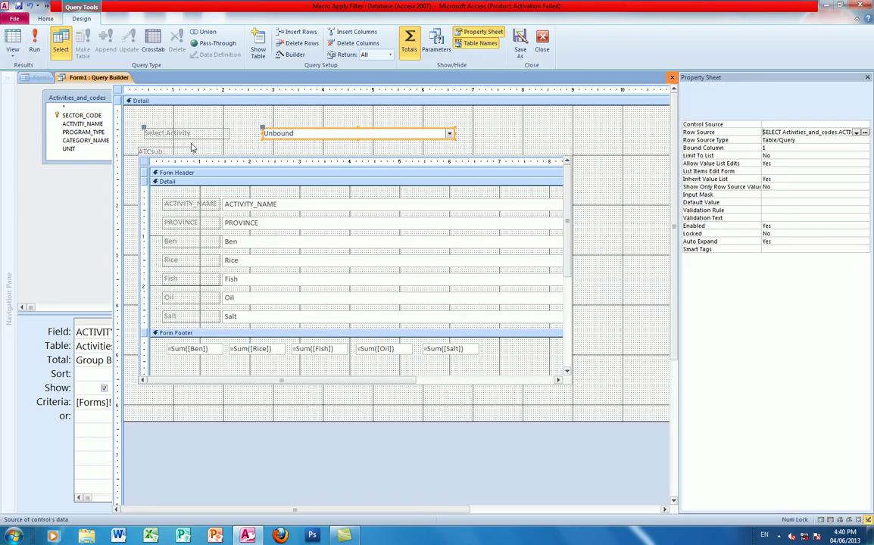
Show Form1 in Form View and check the choices offered by the Select Activity combo box
left_click(13, 54)
left_click(37, 69)
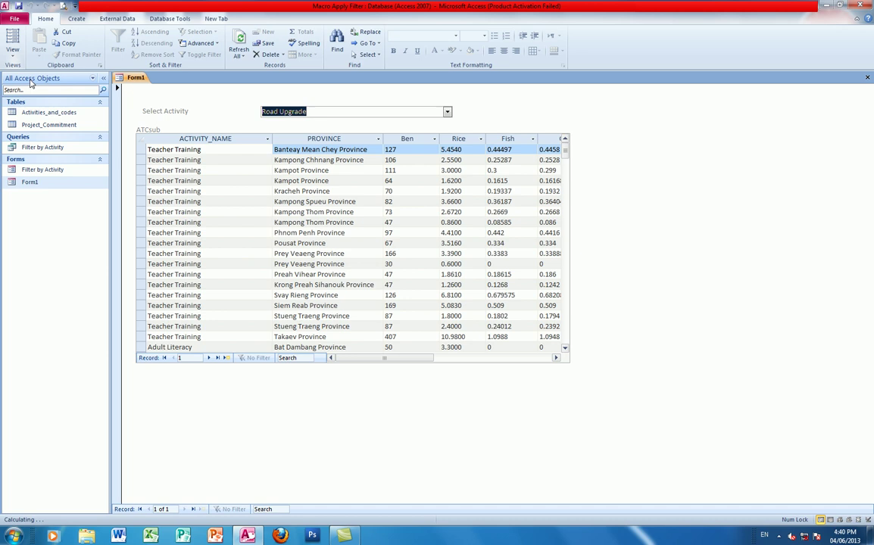
left_click(446, 112)
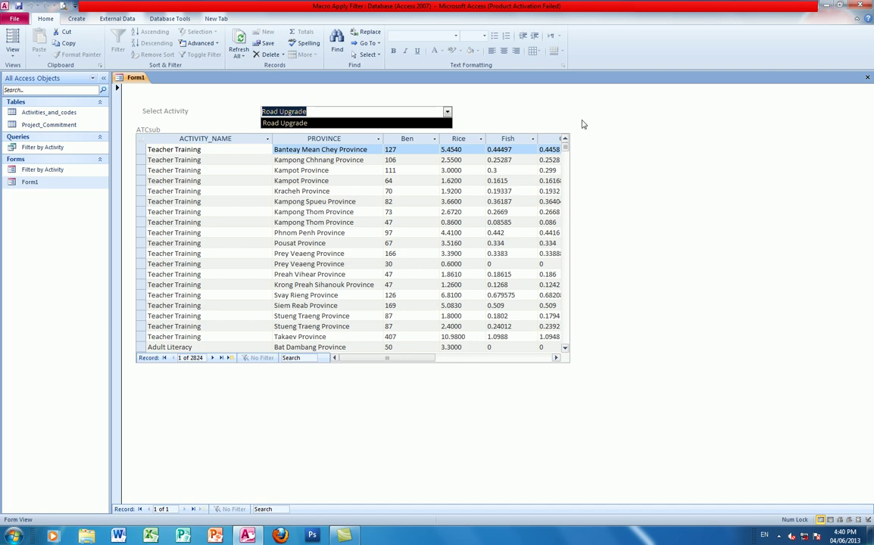
left_click(217, 148)
Return Form1 to Design View and close it, saving the design changes
left_click(12, 54)
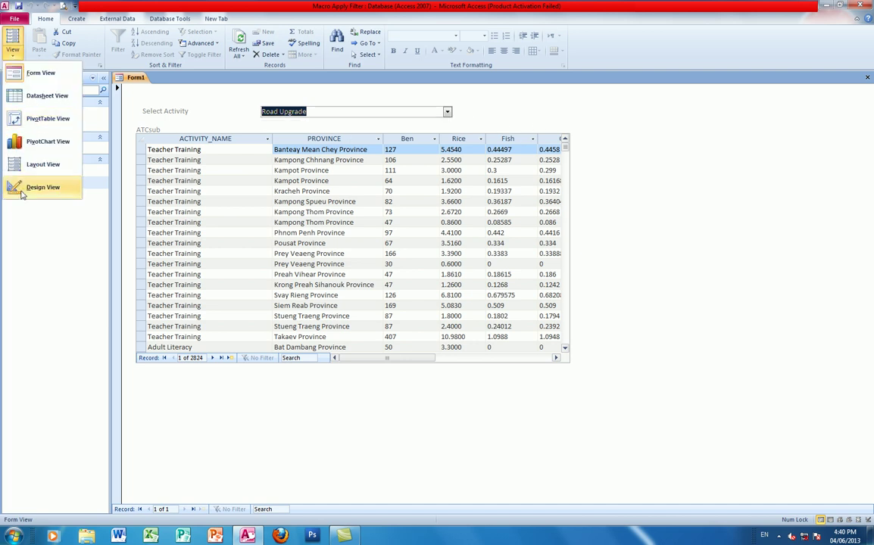
left_click(22, 174)
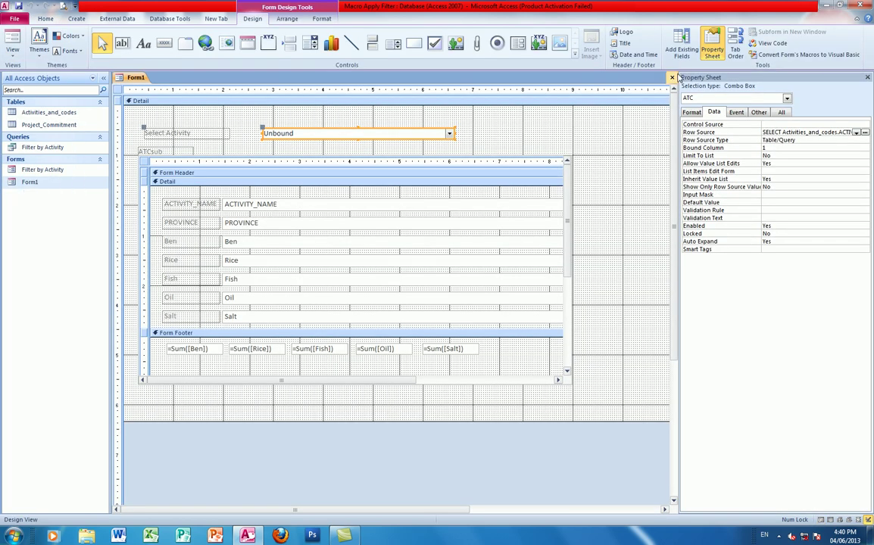
key("ctrl+w")
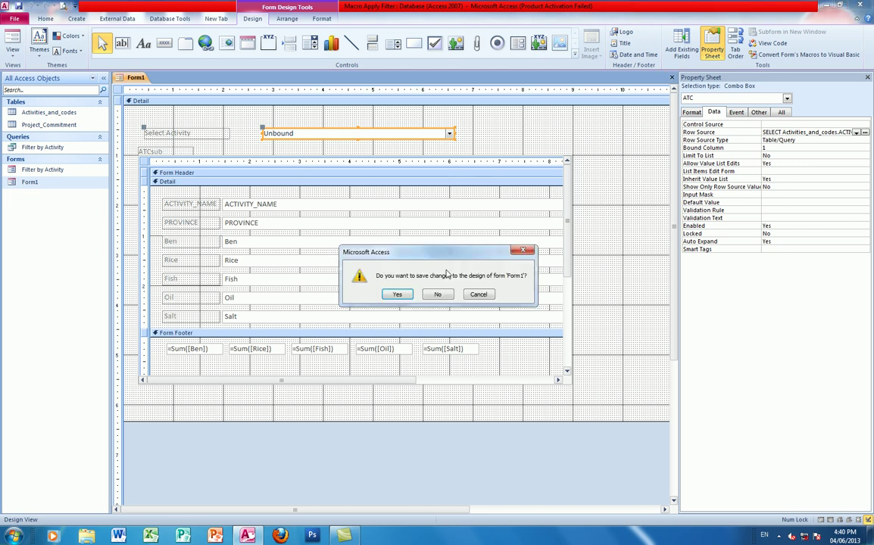
left_click(394, 267)
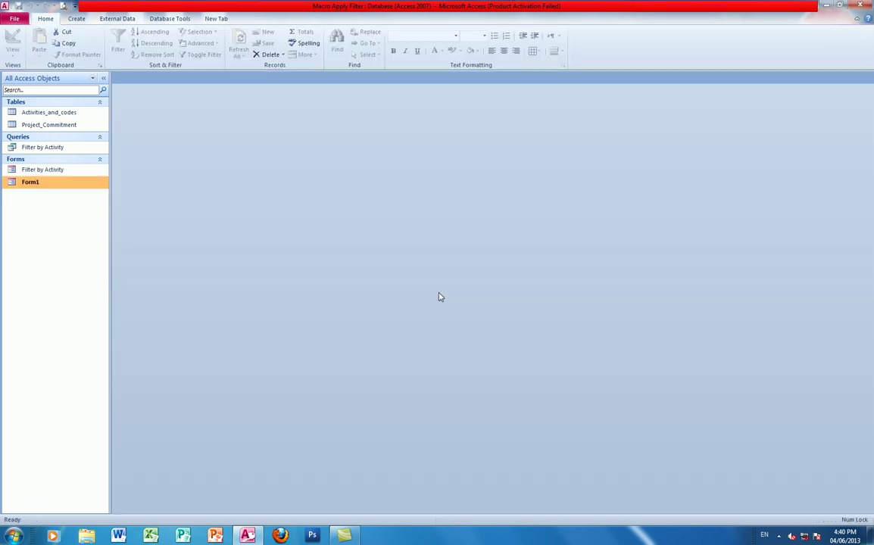
Delete the Filter by Activity and Form1 forms and the Filter by Activity query from the database
right_click(34, 171)
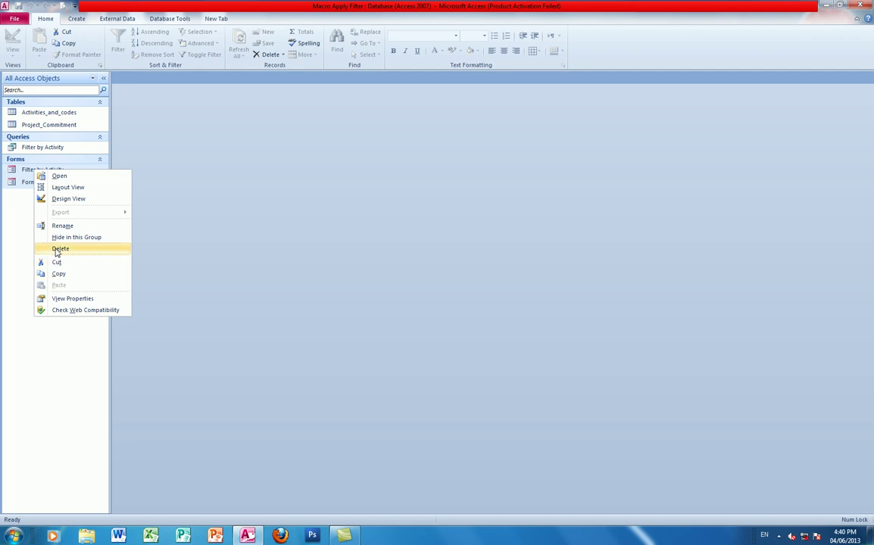
left_click(60, 248)
key("Escape")
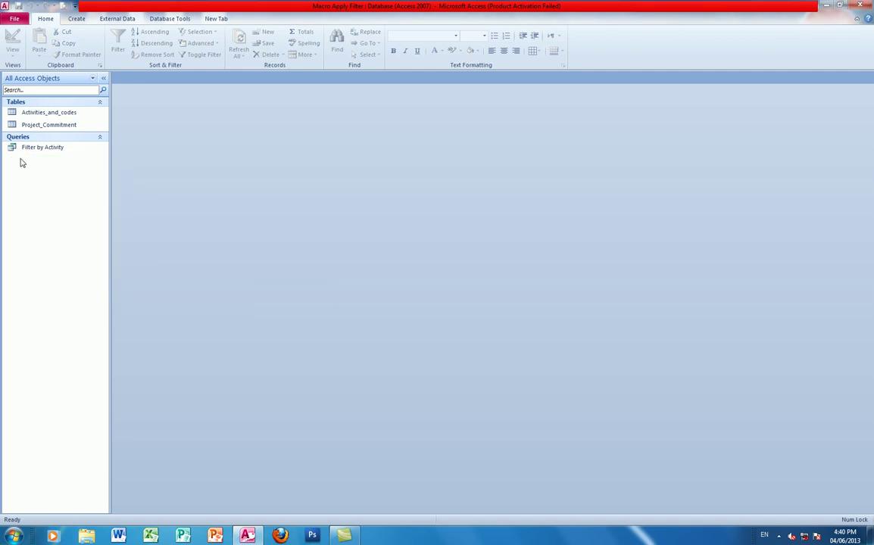
right_click(22, 148)
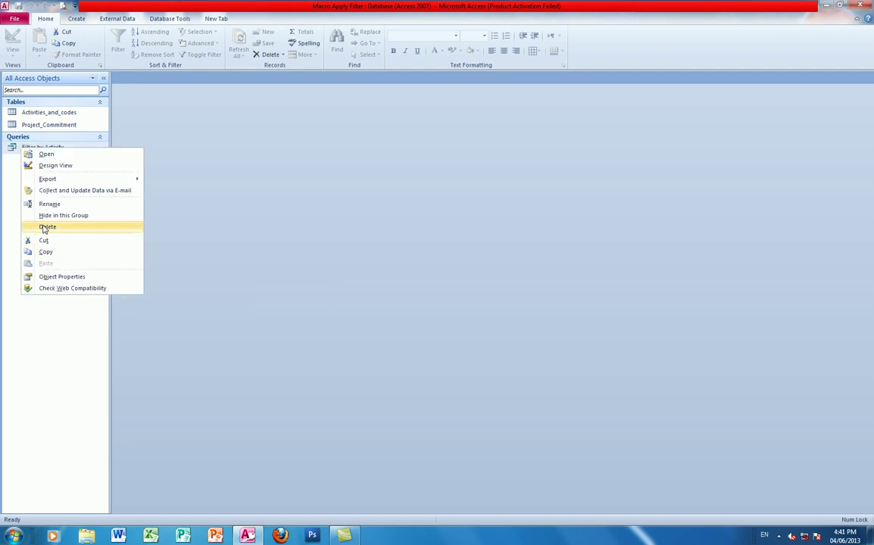
left_click(45, 226)
left_click(394, 297)
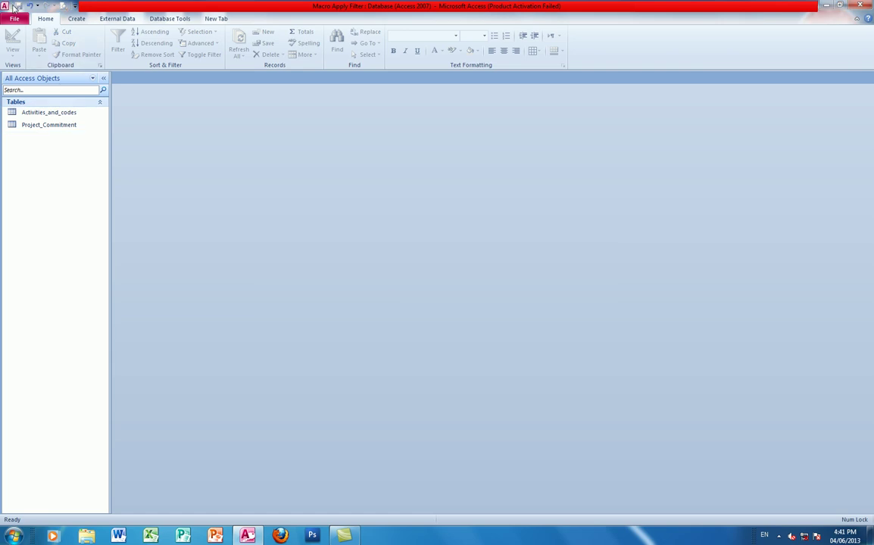
Examine the relationship between Activities_and_codes and Project_Commitment, closing the relationships layout when done
left_click(173, 20)
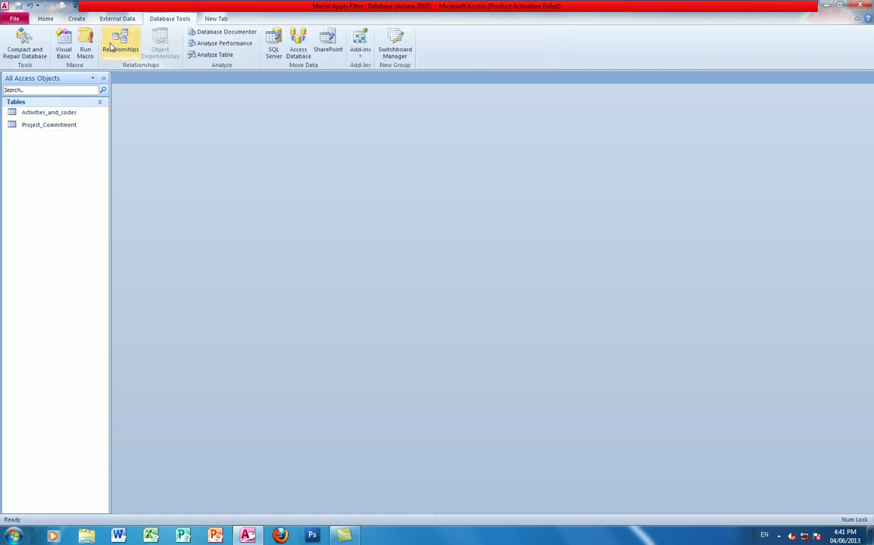
left_click(117, 38)
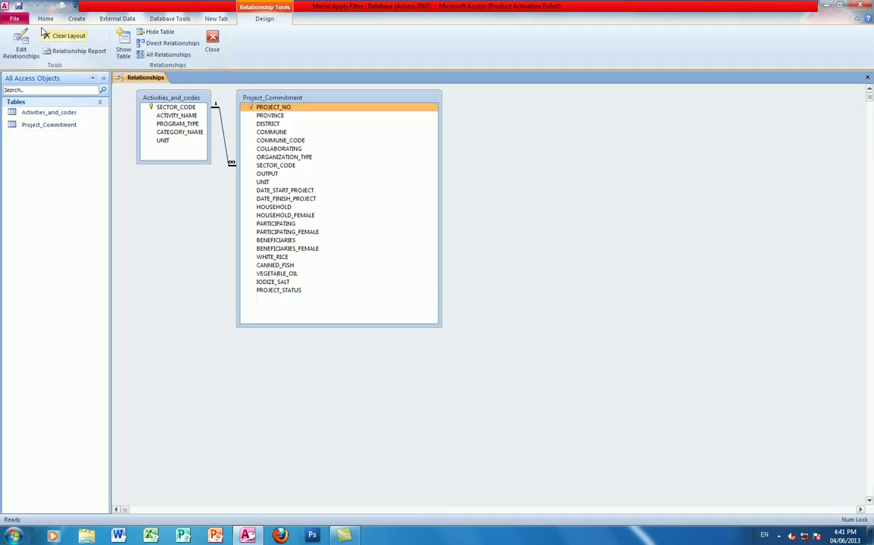
left_click(867, 77)
Create a blank form in Design View and draw an unbound combo box from about 2 to 5.3 on the ruler, skipping its wizard
left_click(77, 19)
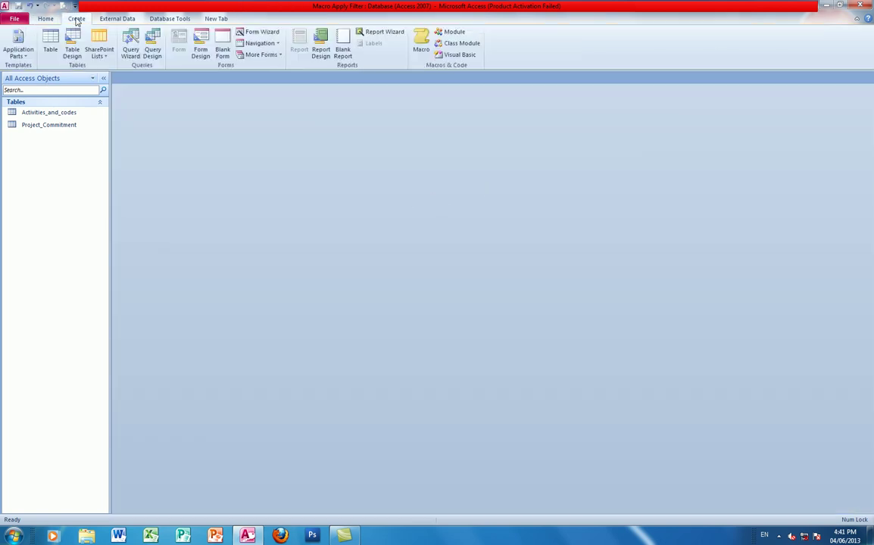
left_click(201, 50)
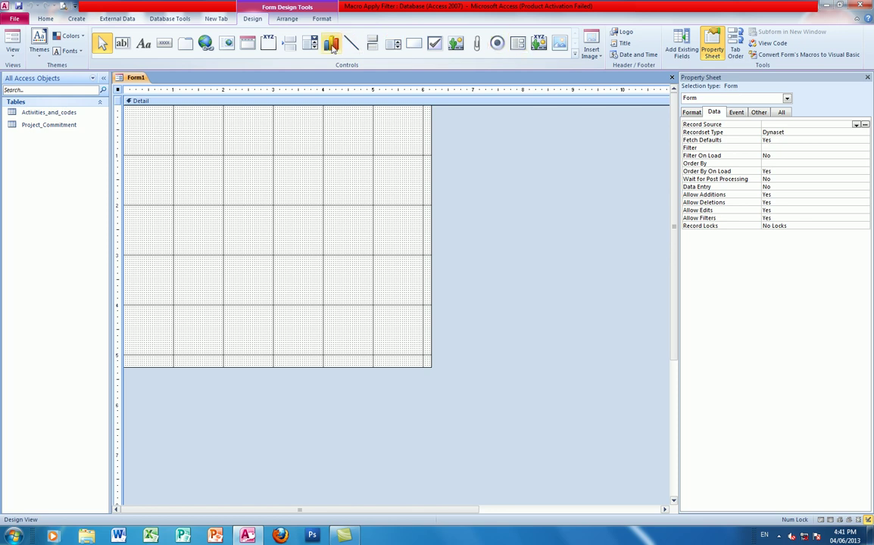
left_click(313, 45)
left_click_drag(225, 122, 392, 140)
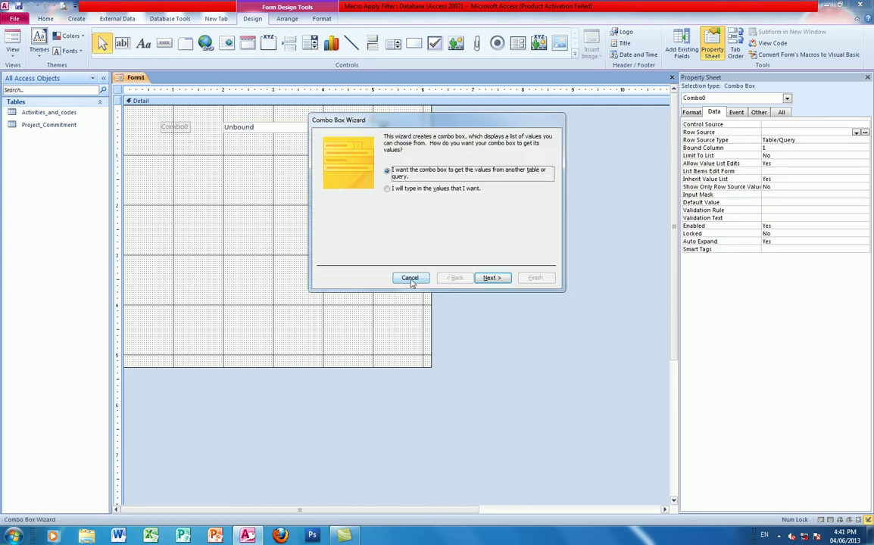
left_click(410, 279)
Widen the combo box's label to the form's left edge and set its caption to Select Activity
left_click(161, 129)
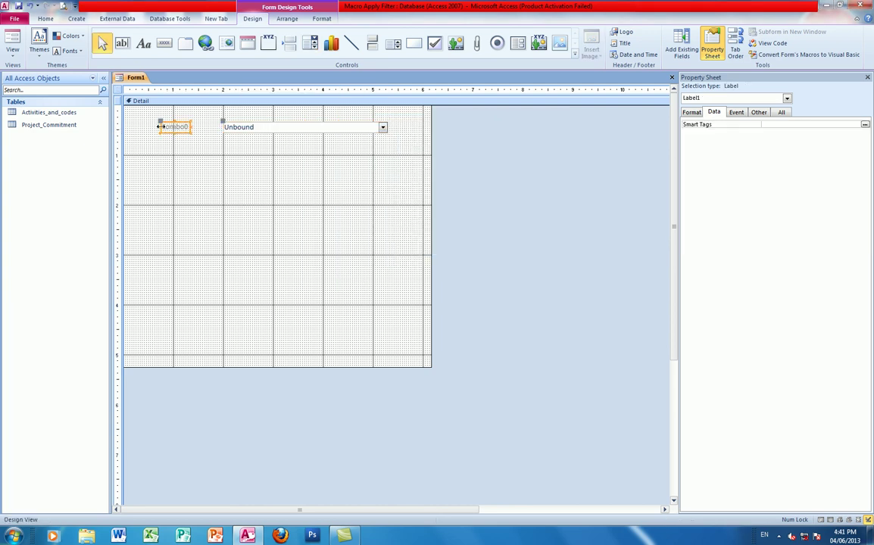
left_click_drag(159, 126, 123, 126)
double_click(182, 129)
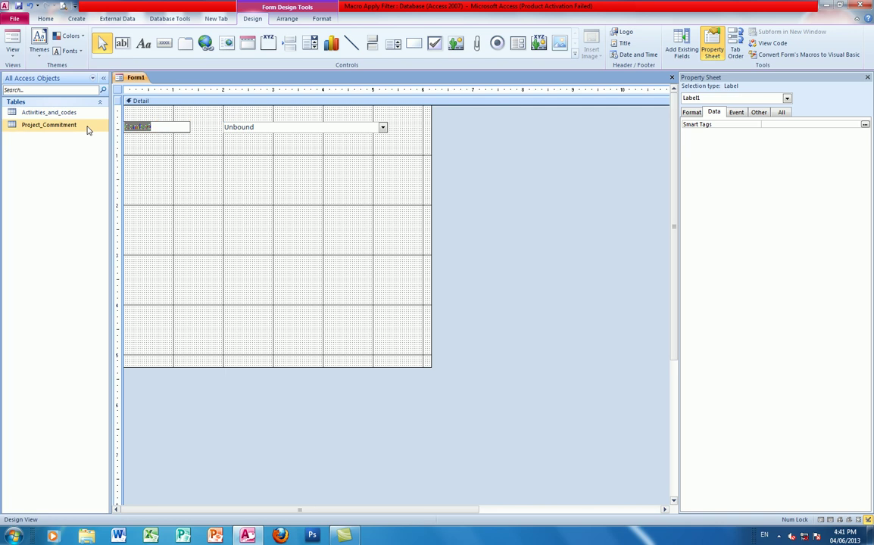
key("BackSpace")
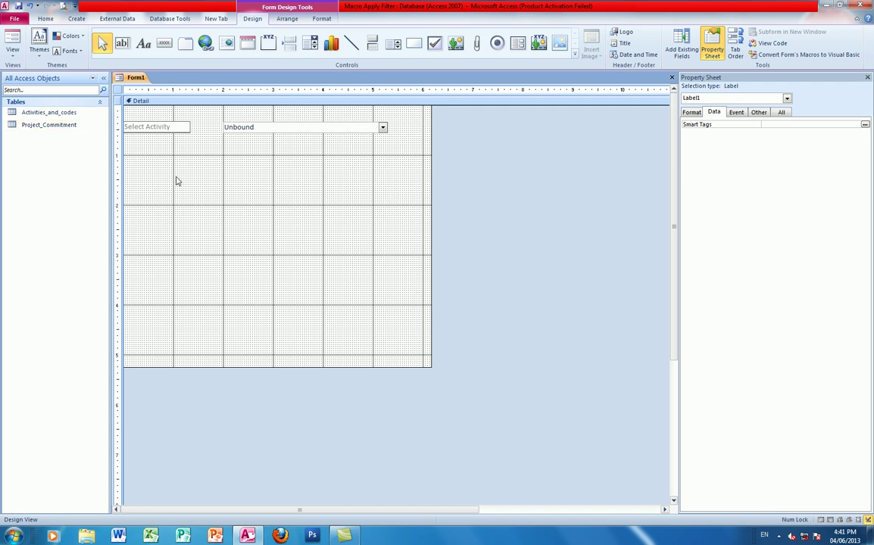
Name the combo box ATC and widen the form's detail area to about 7.8 on the ruler
left_click(261, 127)
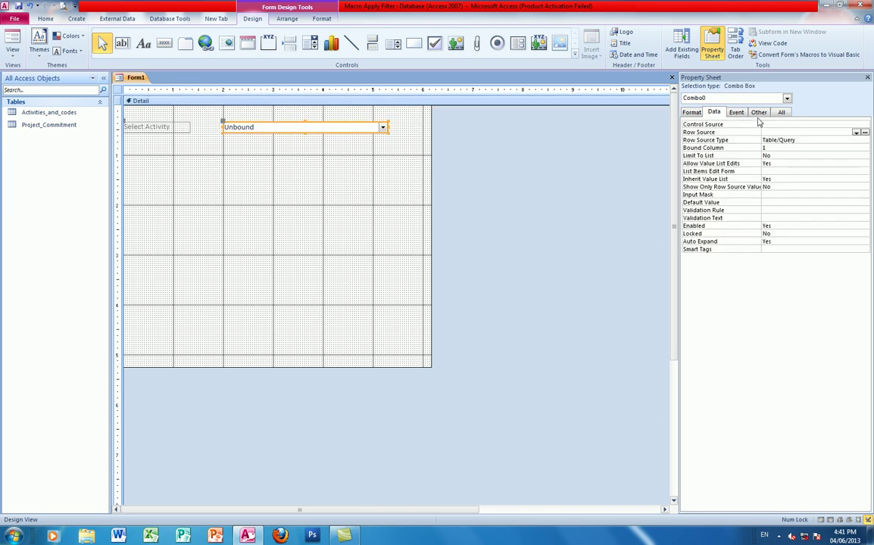
left_click(763, 115)
left_click(700, 126)
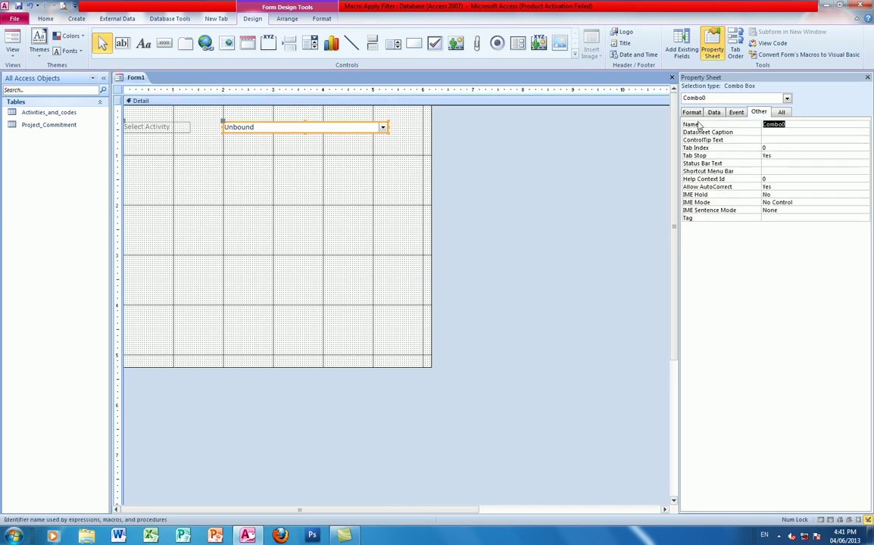
type("ATC")
left_click(248, 140)
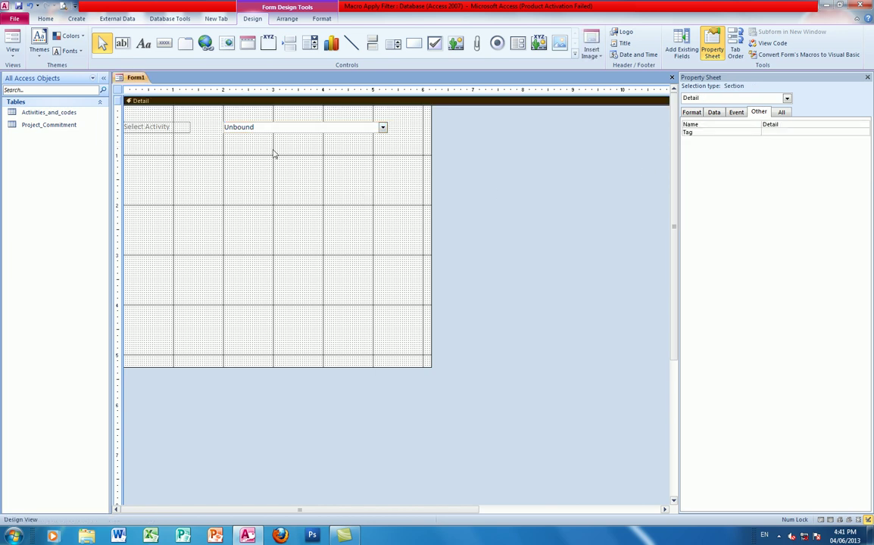
left_click_drag(432, 364, 514, 365)
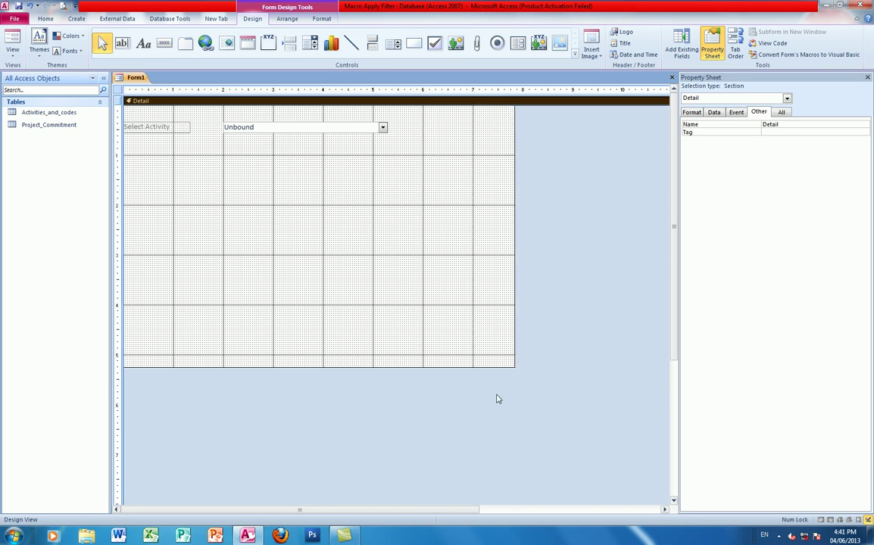
Keep Table/Query as the row source type of the ATC combo box
left_click(278, 129)
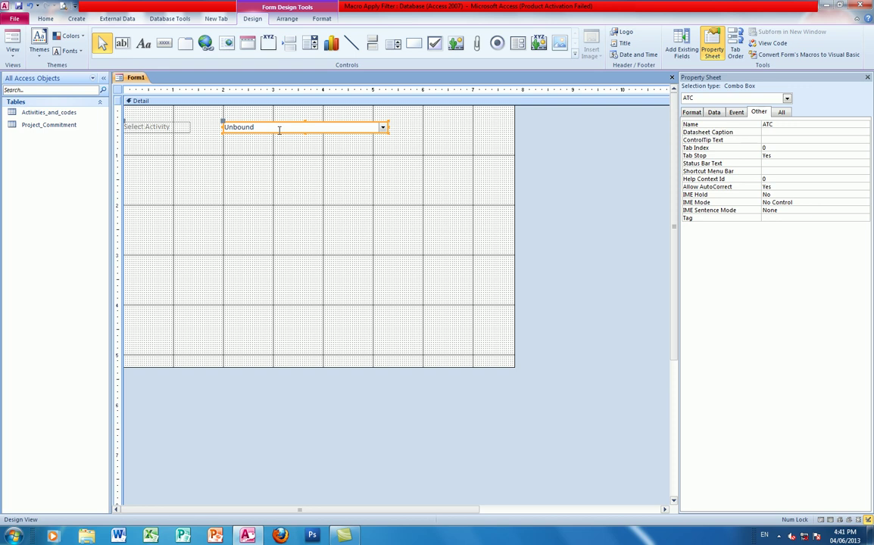
left_click(714, 112)
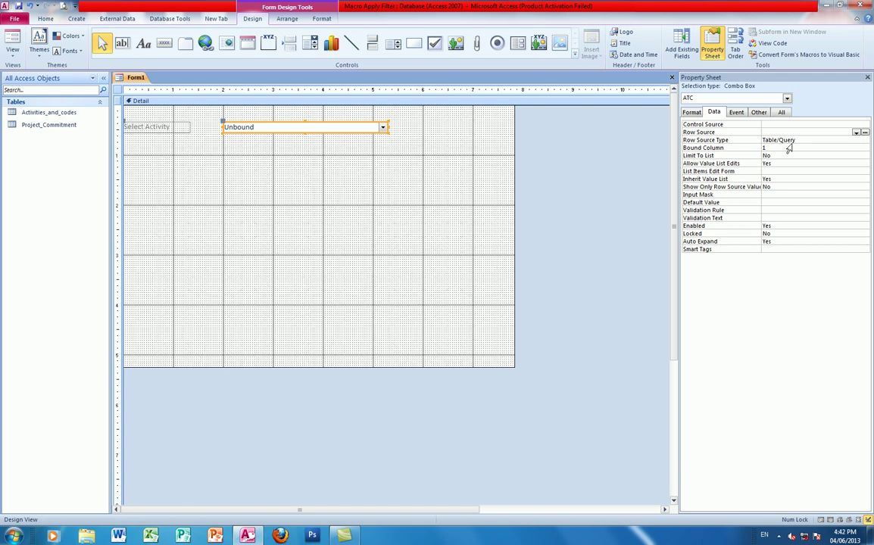
left_click(812, 140)
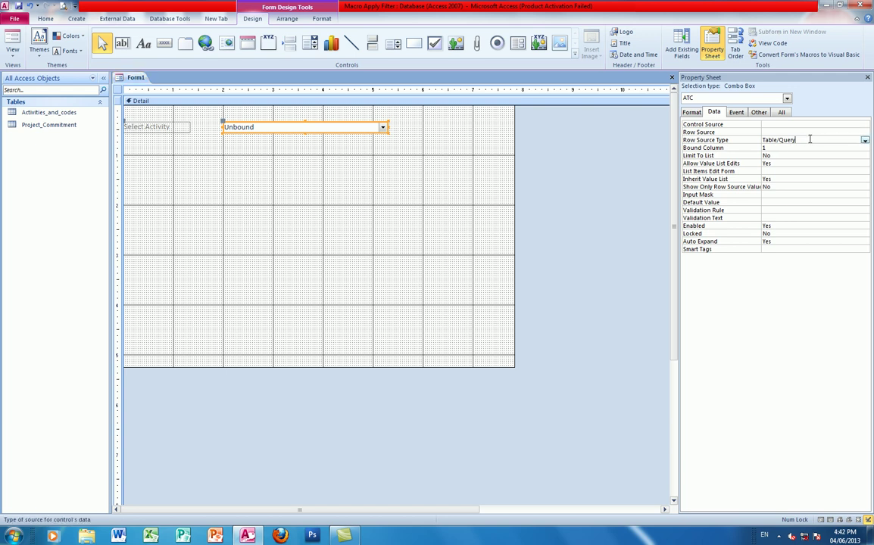
left_click(840, 143)
left_click(864, 141)
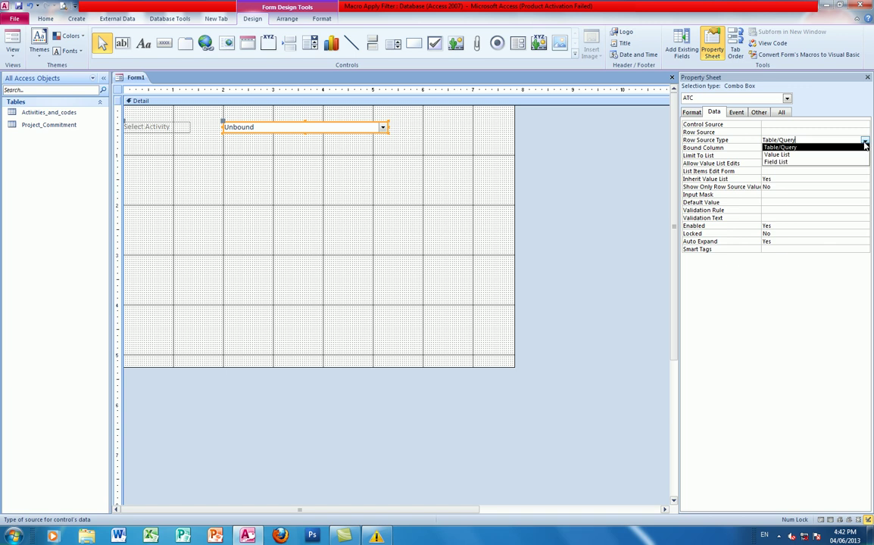
left_click(864, 142)
Start a row source query for the ATC combo box and add the Activities_and_codes and Project_Commitment tables to it
left_click(792, 132)
left_click(864, 132)
left_click_drag(442, 325, 336, 154)
double_click(282, 176)
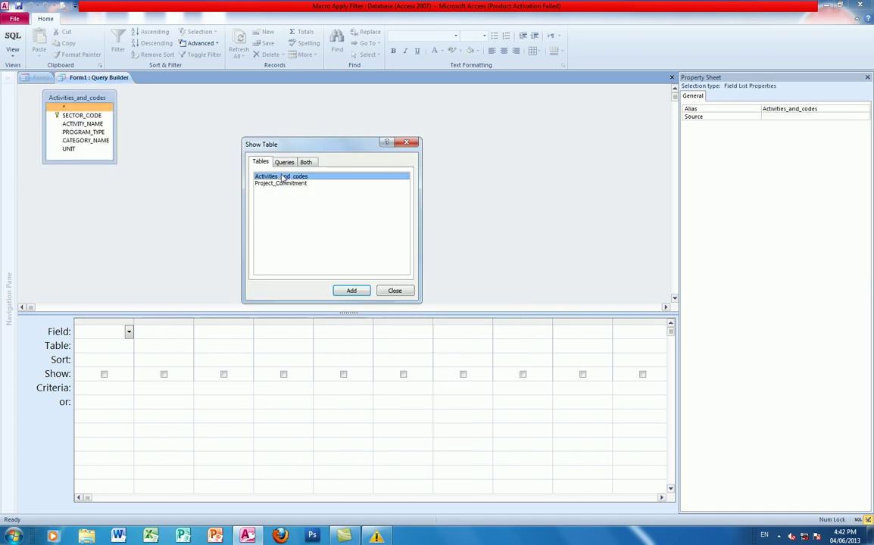
double_click(280, 184)
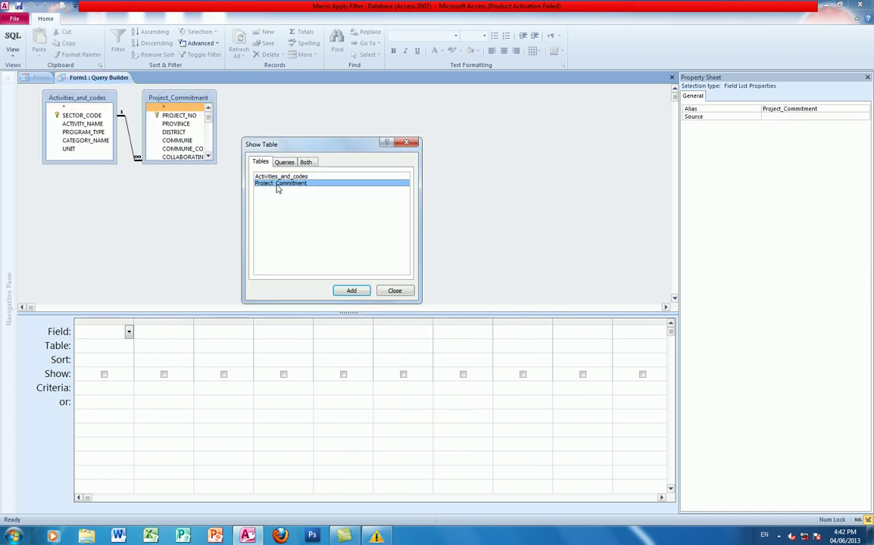
left_click(407, 143)
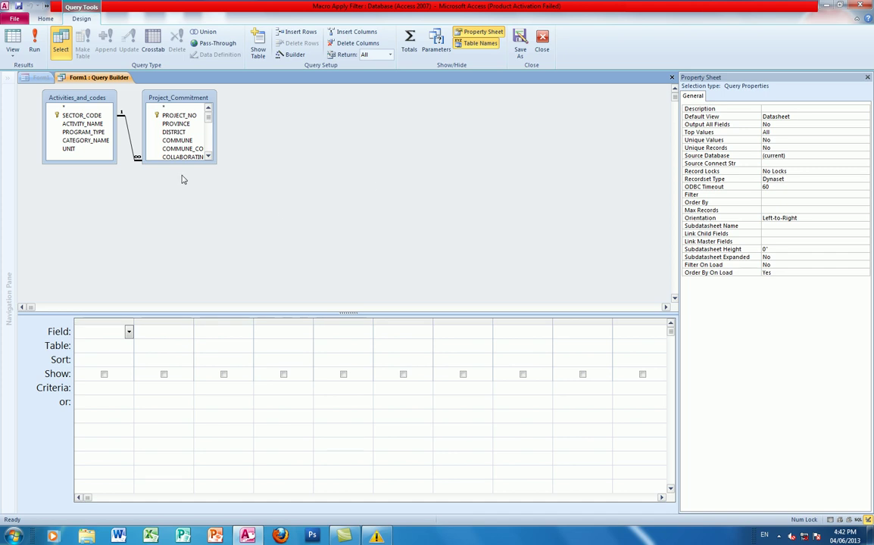
Add ACTIVITY_NAME from Activities_and_codes and SECTOR_CODE from Project_Commitment to the row source query
left_click(97, 126)
double_click(97, 125)
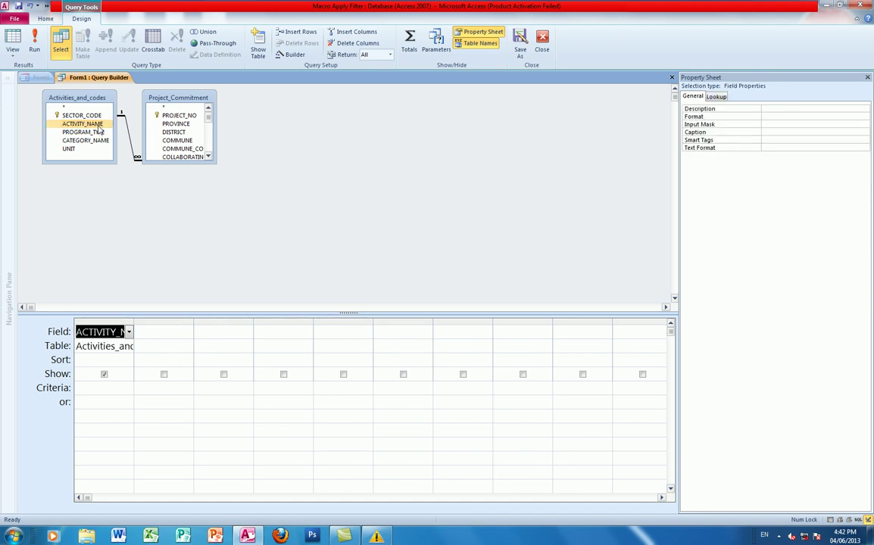
left_click(209, 157)
left_click(210, 157)
left_click(209, 157)
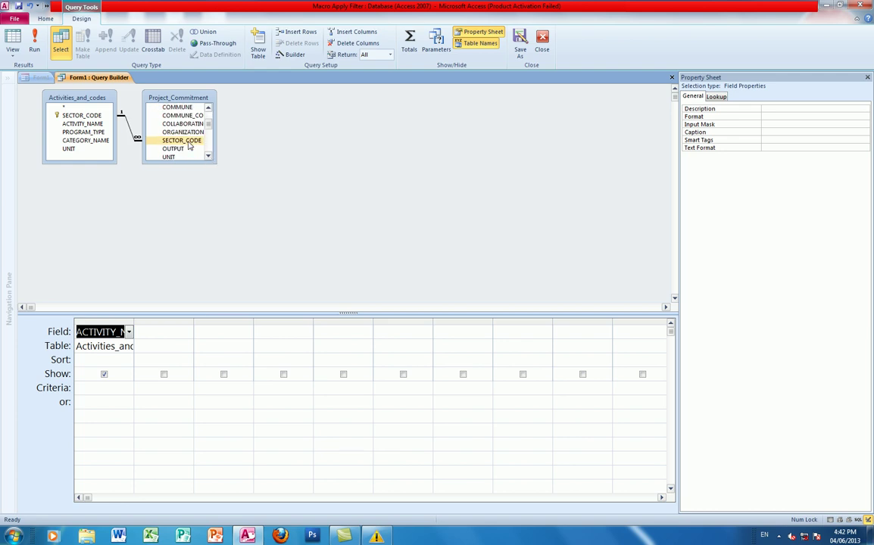
double_click(188, 143)
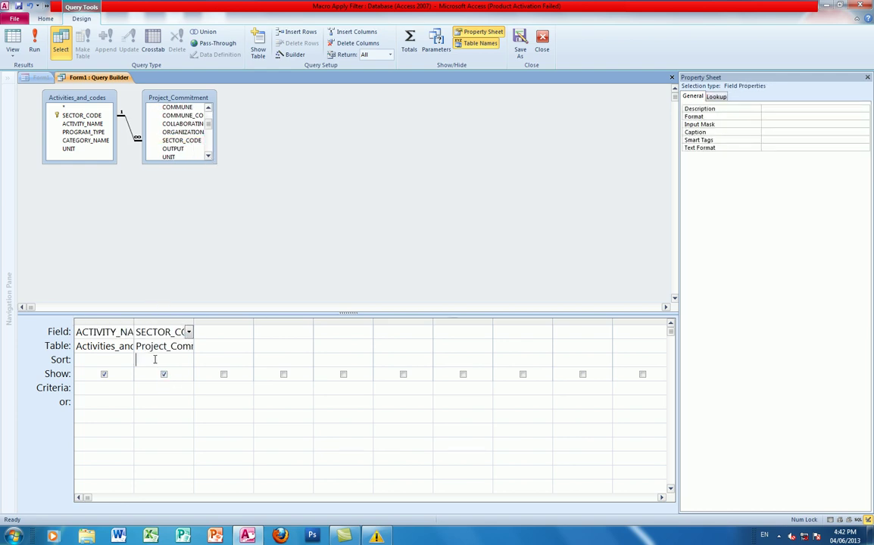
Group the row source query with Totals and sort SECTOR_CODE ascending, saving the query back to the combo box
left_click(409, 40)
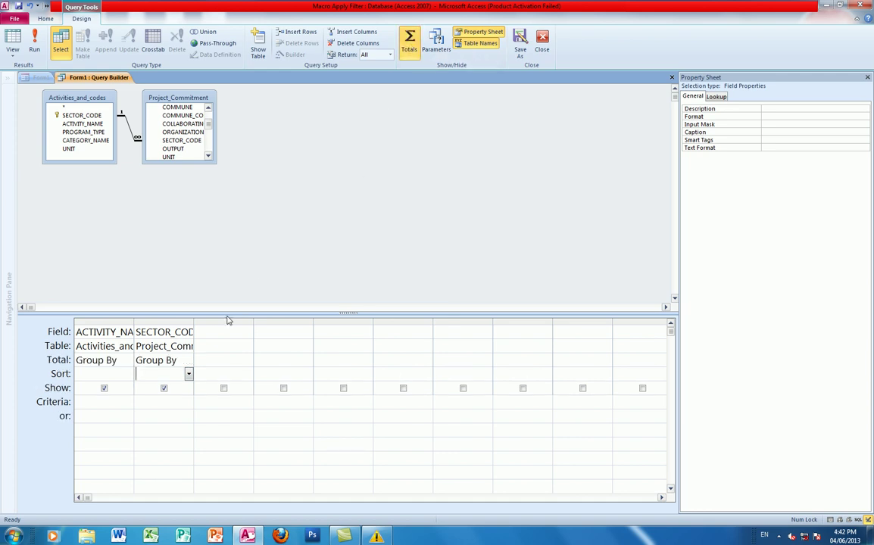
left_click(189, 374)
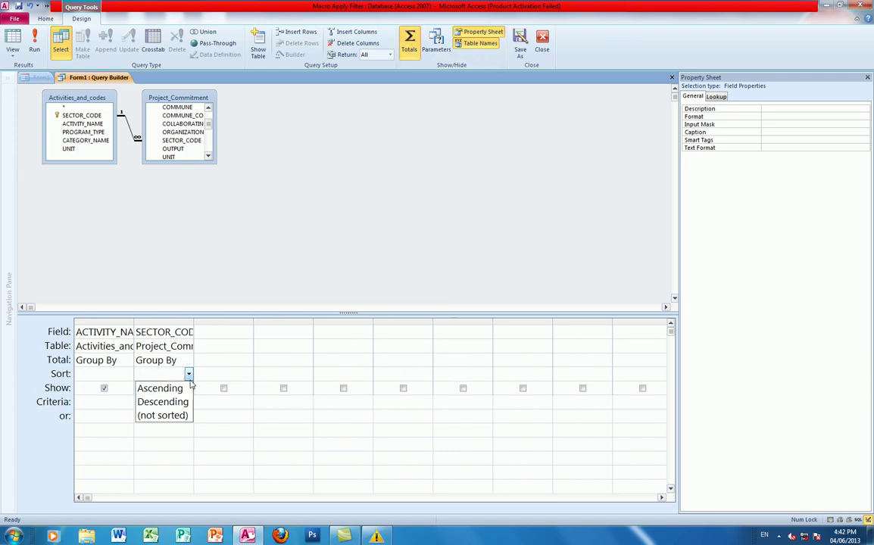
left_click(163, 388)
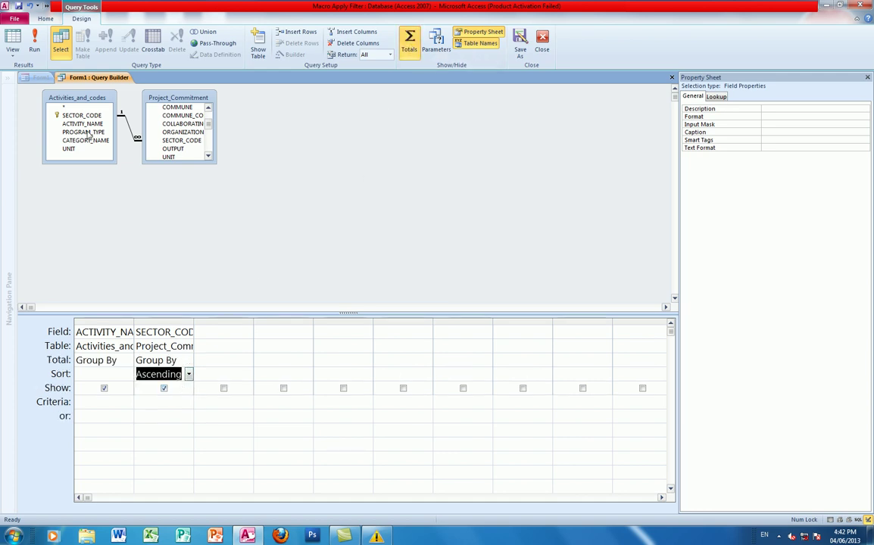
left_click(18, 8)
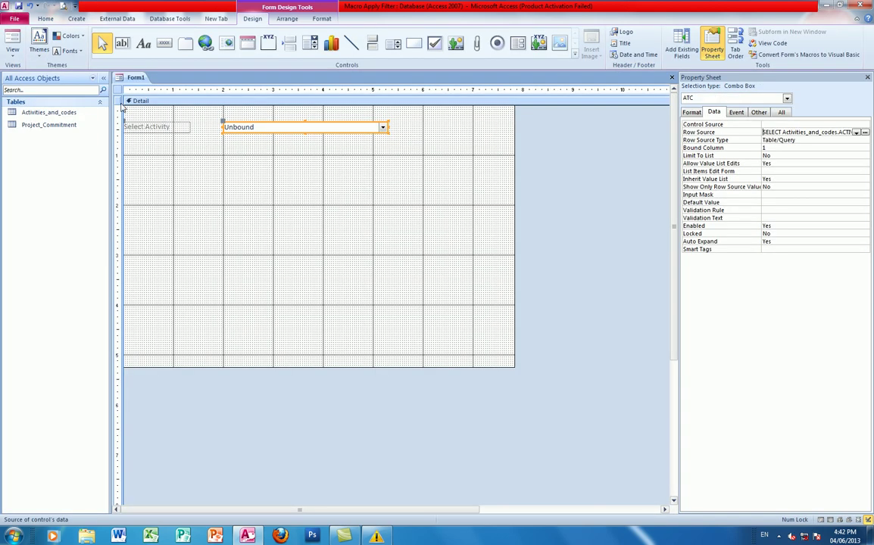
Switch to Form View and test the Select Activity list by choosing several activities, ending with Canals
left_click(17, 55)
left_click(29, 68)
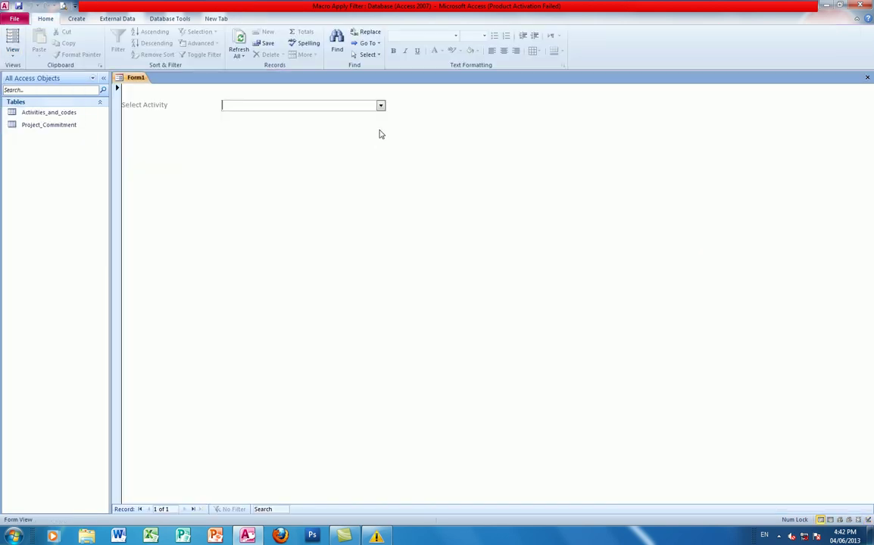
left_click(380, 106)
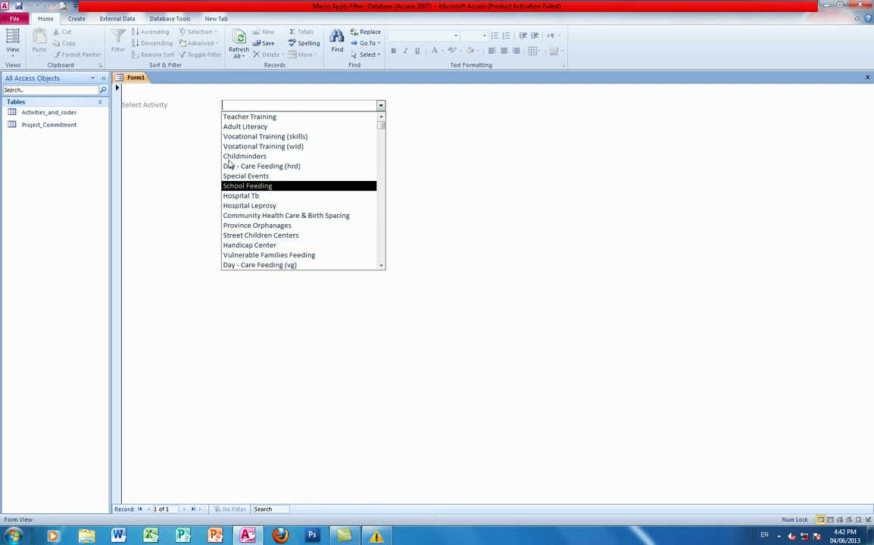
left_click(242, 156)
left_click(261, 186)
left_click(381, 106)
left_click(241, 206)
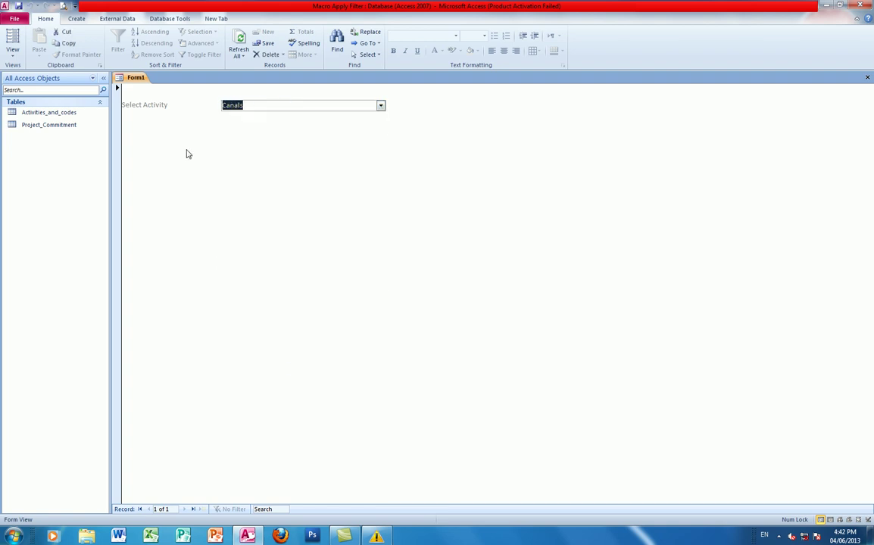
Save the form as Form1 and close it
key("ctrl+s")
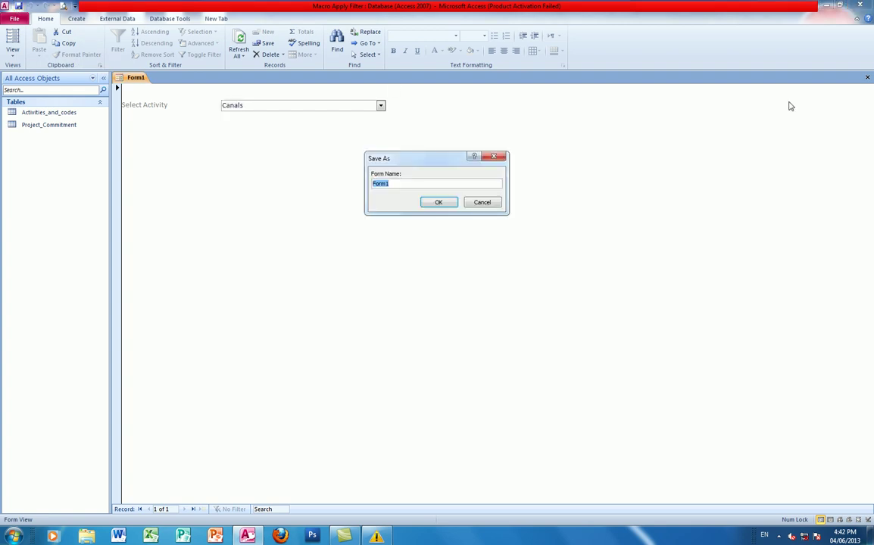
left_click(440, 203)
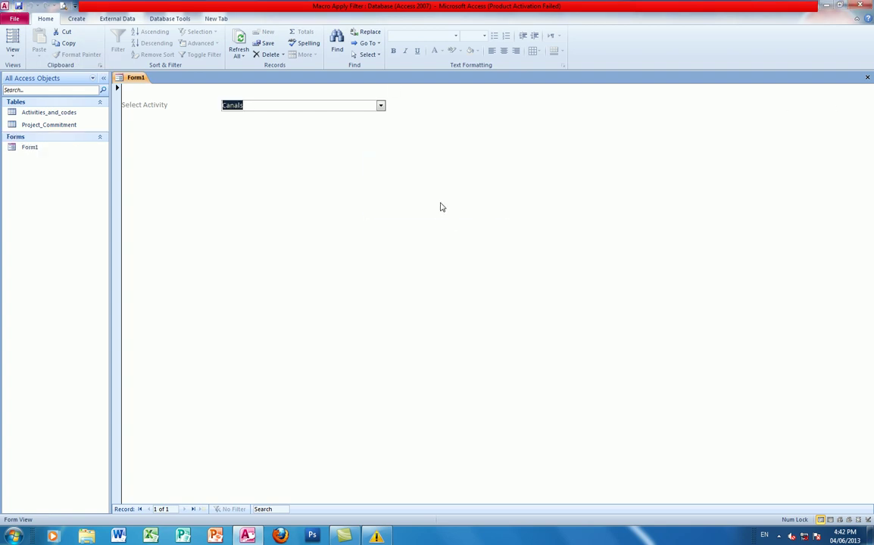
left_click(867, 77)
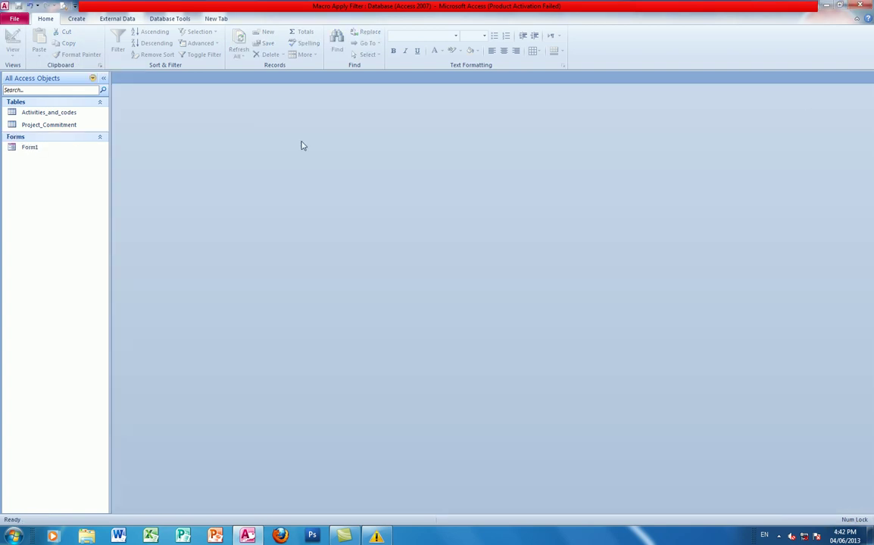
Create a new query in Design View based on the Activities_and_codes and Project_Commitment tables
left_click(77, 18)
left_click(152, 47)
left_click_drag(414, 317, 283, 158)
double_click(258, 193)
double_click(258, 198)
left_click(380, 157)
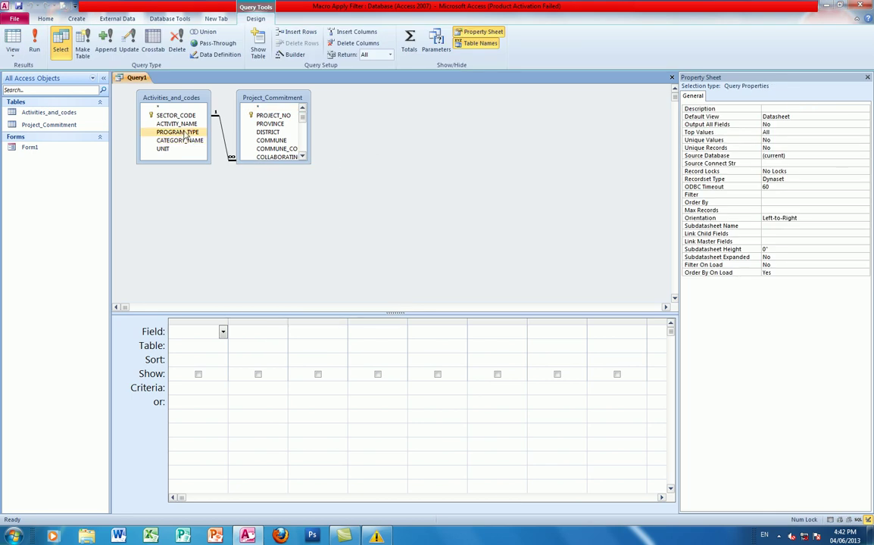
Add ACTIVITY_NAME, PROVINCE, BENEFICIARIES and WHITE_RICE to the query, enlarging the Project_Commitment field list
left_click(178, 125)
double_click(178, 125)
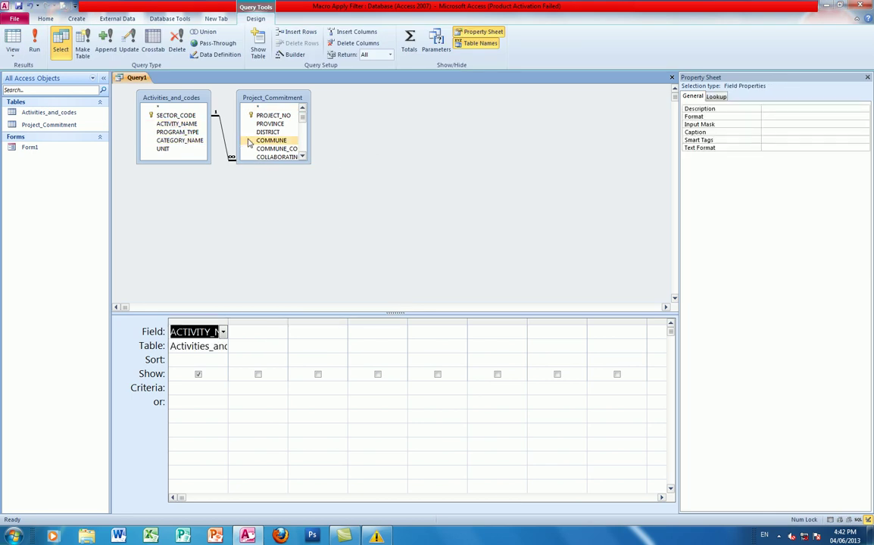
double_click(270, 124)
left_click_drag(309, 162, 403, 250)
scroll(379, 209, "down", 1)
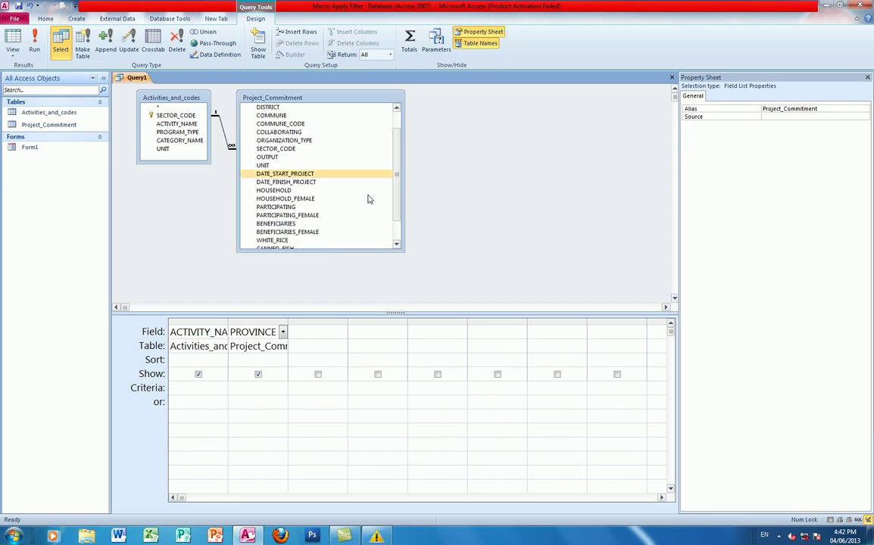
double_click(275, 224)
double_click(281, 240)
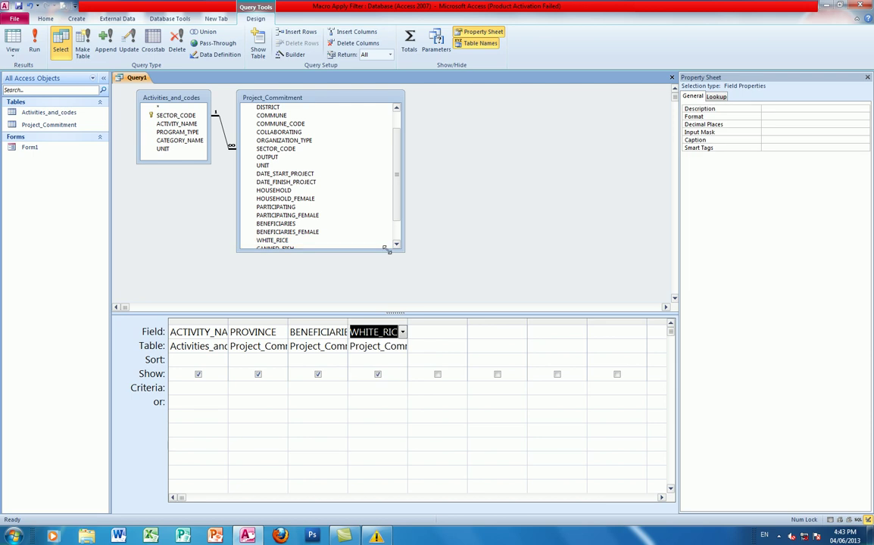
Add CANNED_FISH, VEGETABLE_OIL and IODIZE_SALT from Project_Commitment to the query
left_click(396, 244)
left_click(396, 244)
left_click(396, 244)
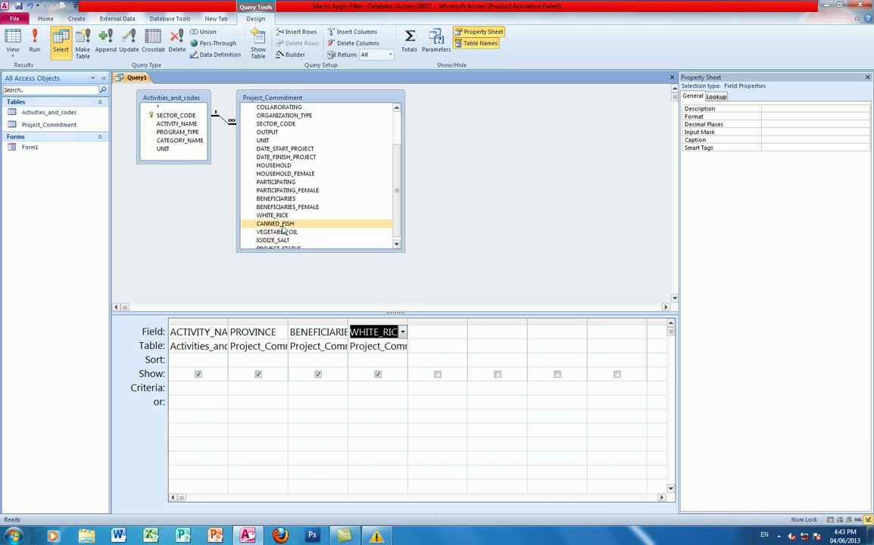
double_click(277, 224)
double_click(281, 232)
double_click(285, 240)
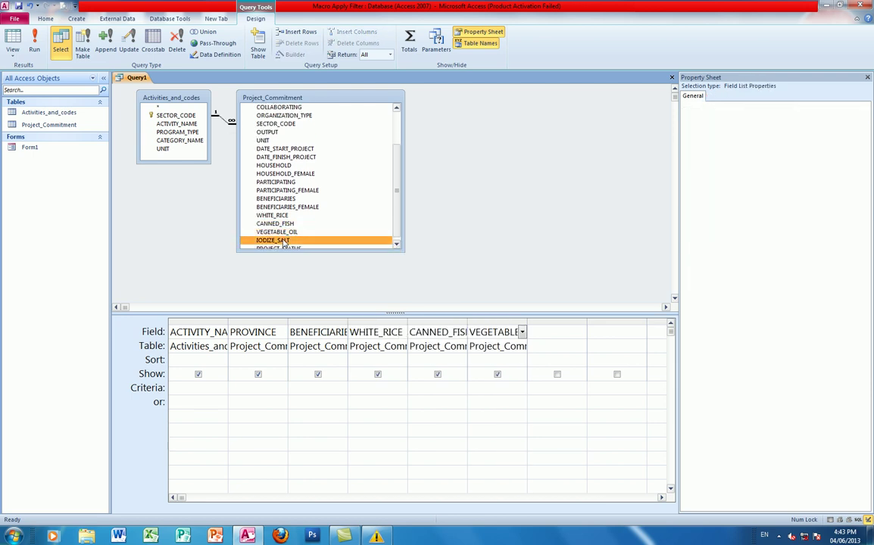
Give the WHITE_RICE column the alias Rice and the BENEFICIARIES column the alias Ben
left_click(380, 331)
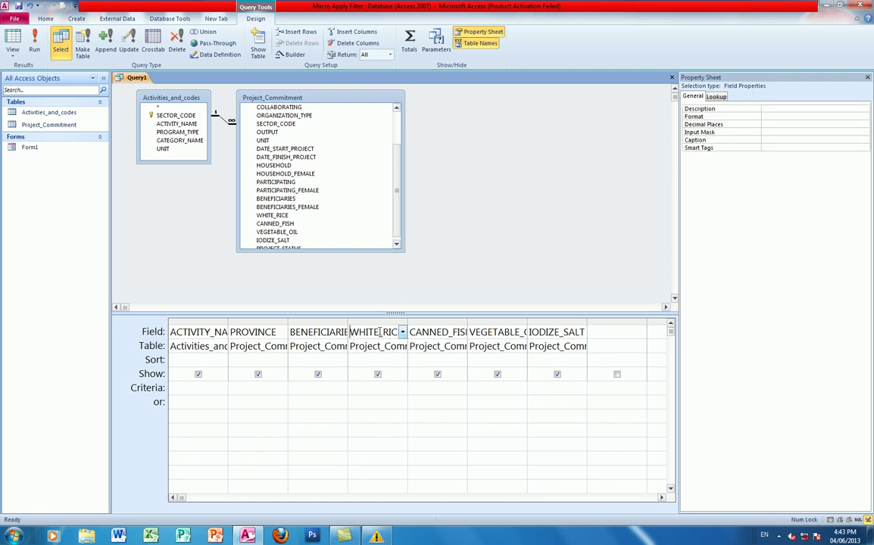
key("Home")
type("Rice:")
left_click(290, 332)
type("Ben")
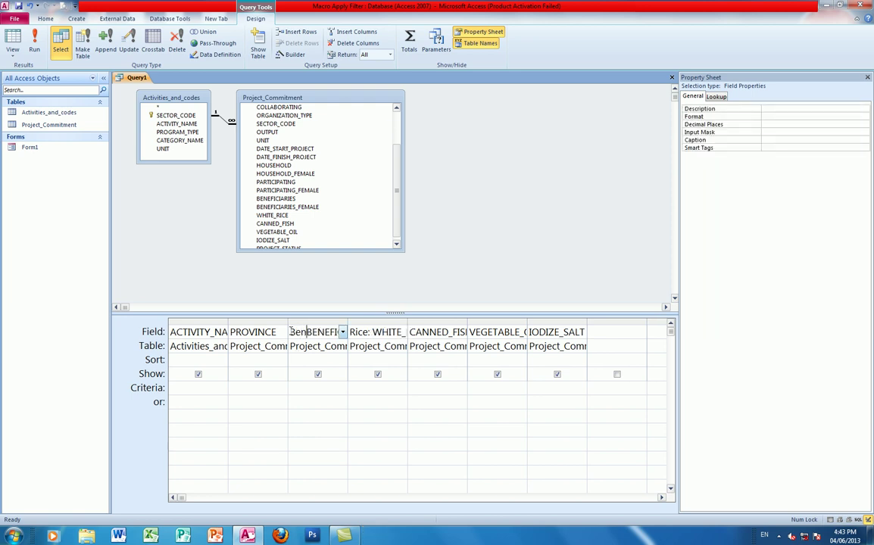
type(":")
Give the CANNED_FISH, VEGETABLE_OIL and IODIZE_SALT columns the aliases Fish, Oil and Salt
left_click(412, 332)
type("Fish")
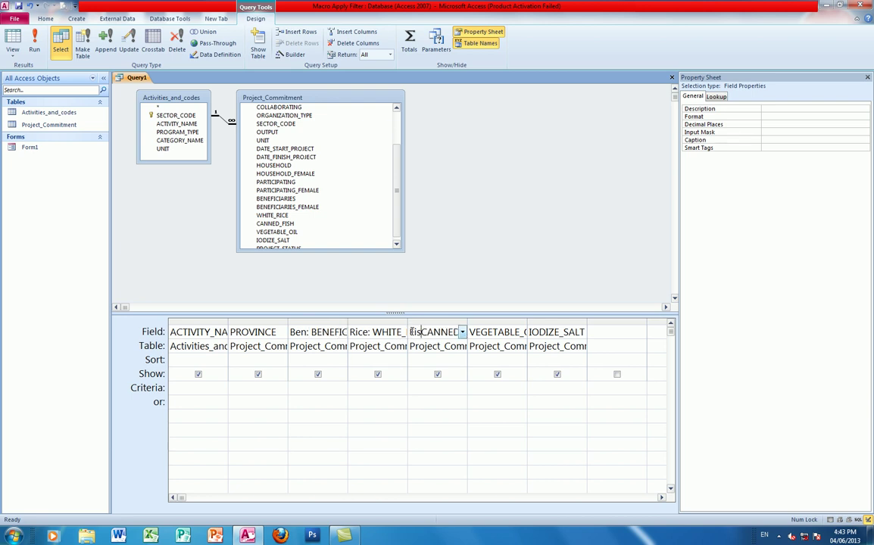
type(":")
left_click(471, 332)
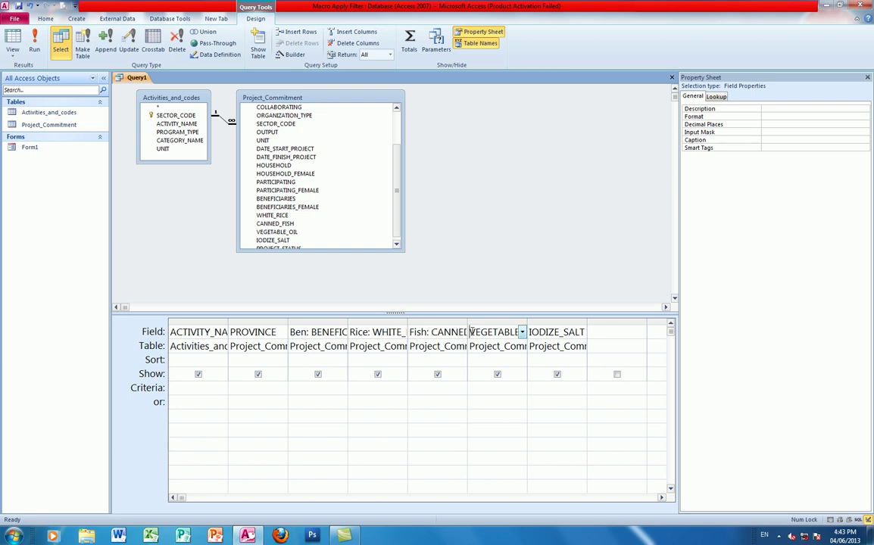
type("Oil:")
left_click(530, 332)
type("Sa")
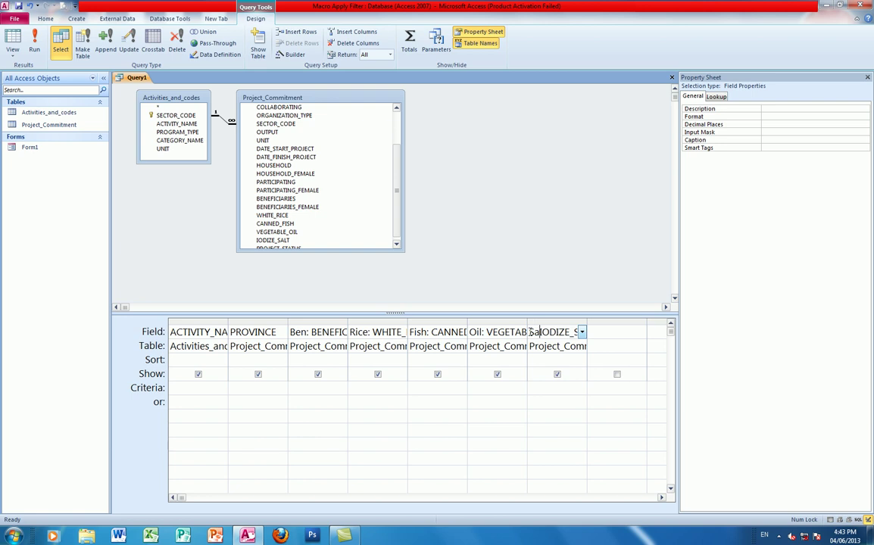
type("lt:")
Save the query as Query1 and close it, reopening it briefly to review its records
left_click(16, 5)
left_click(443, 203)
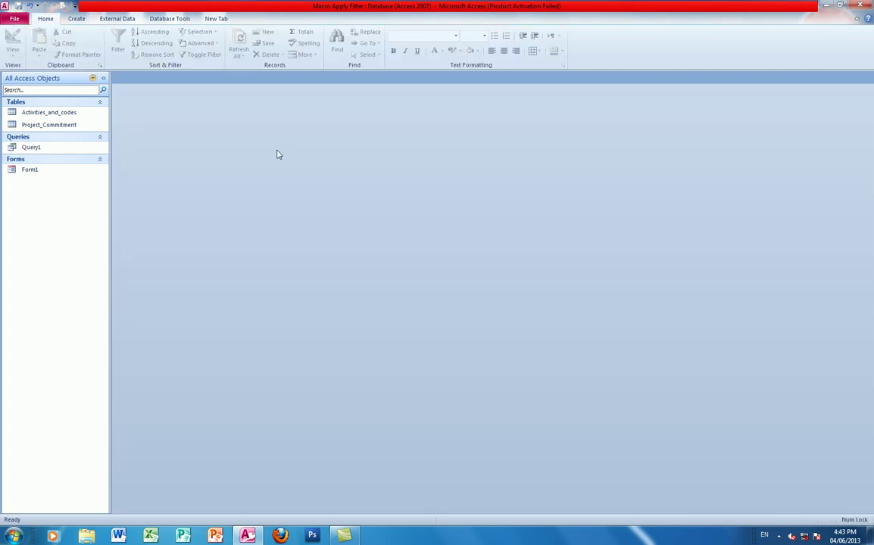
left_click(671, 77)
double_click(59, 150)
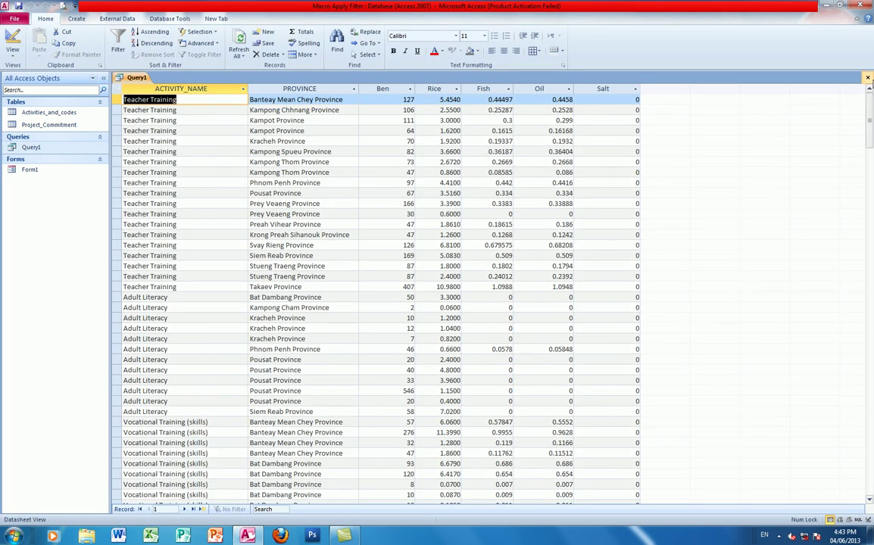
key("ctrl+w")
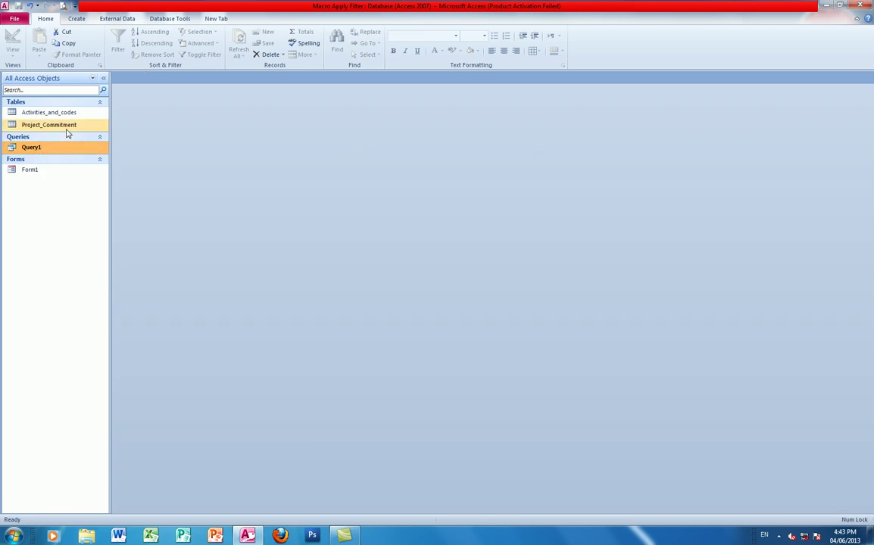
Create a datasheet form from Query1, save it as Form1Sub and close it
left_click(74, 21)
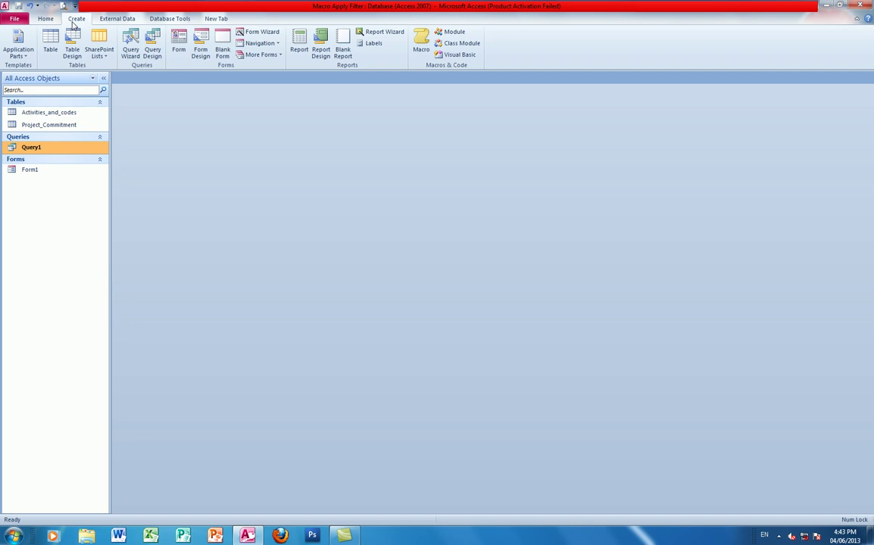
left_click(279, 54)
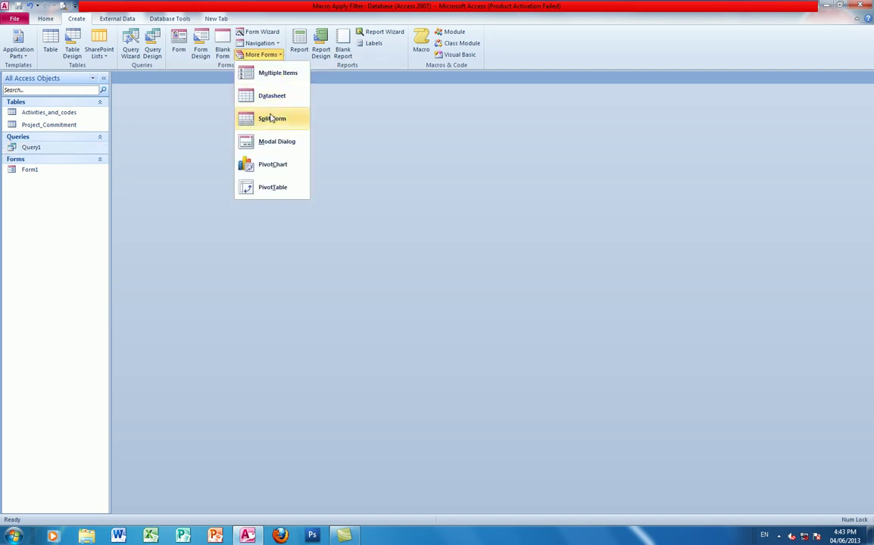
left_click(271, 97)
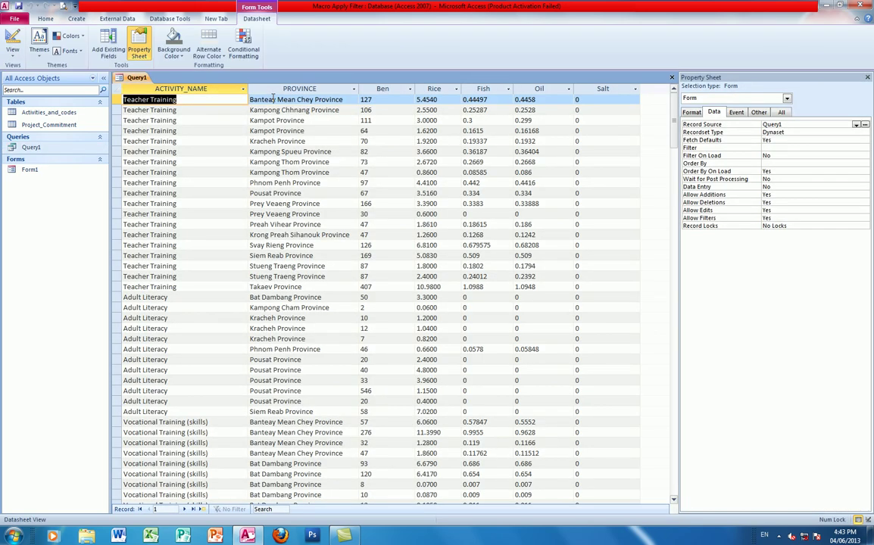
left_click(18, 7)
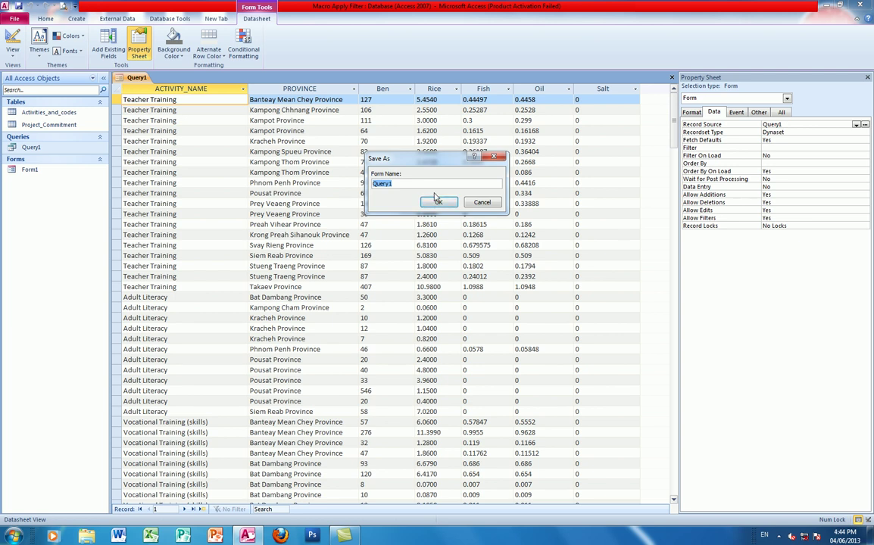
type("S")
left_click(438, 203)
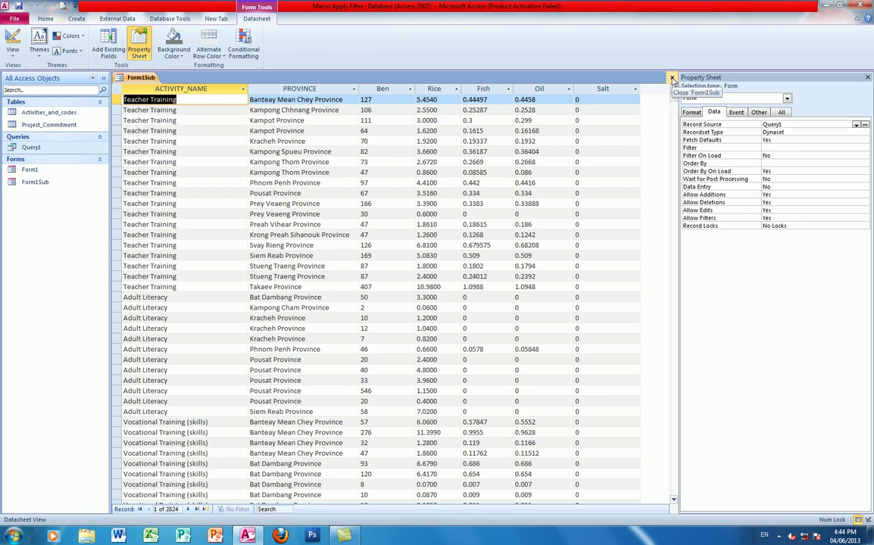
left_click(672, 79)
Open Form1 in Design View and insert the existing form Form1Sub as a subform below the Select Activity combo box
double_click(36, 170)
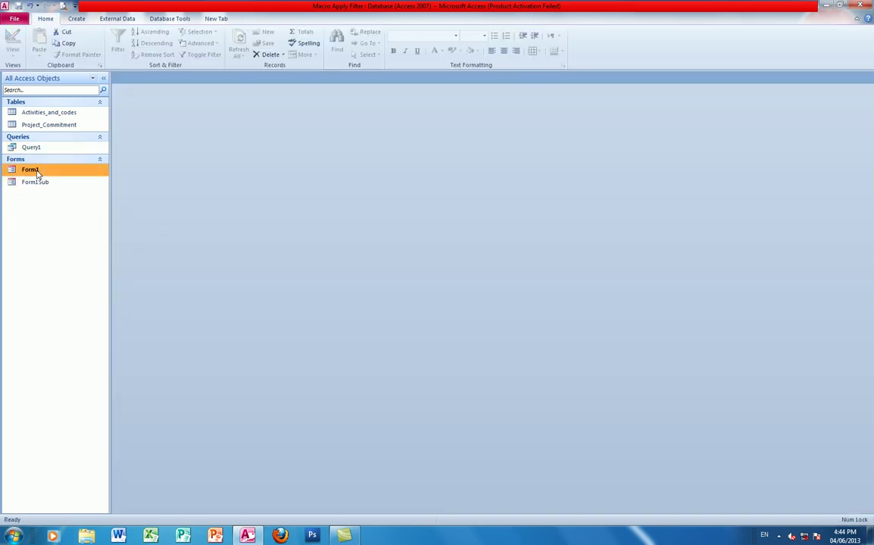
left_click(13, 52)
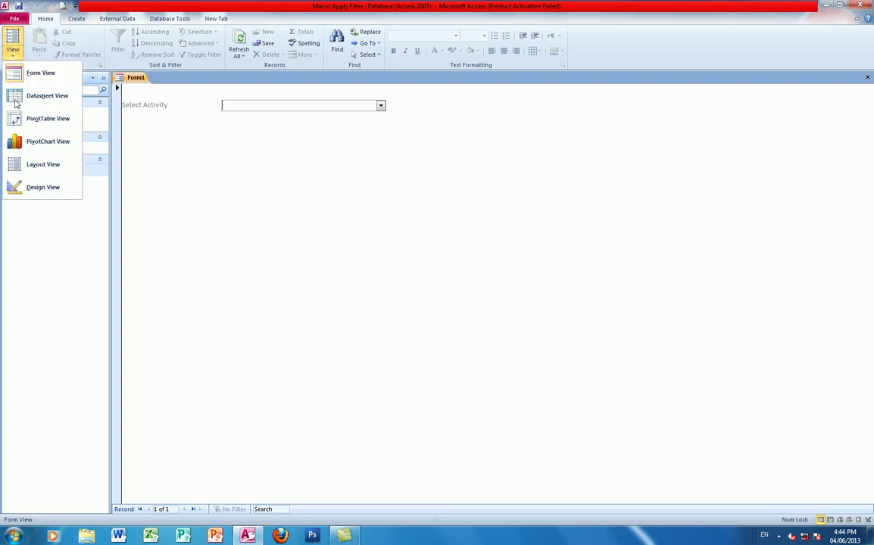
left_click(22, 170)
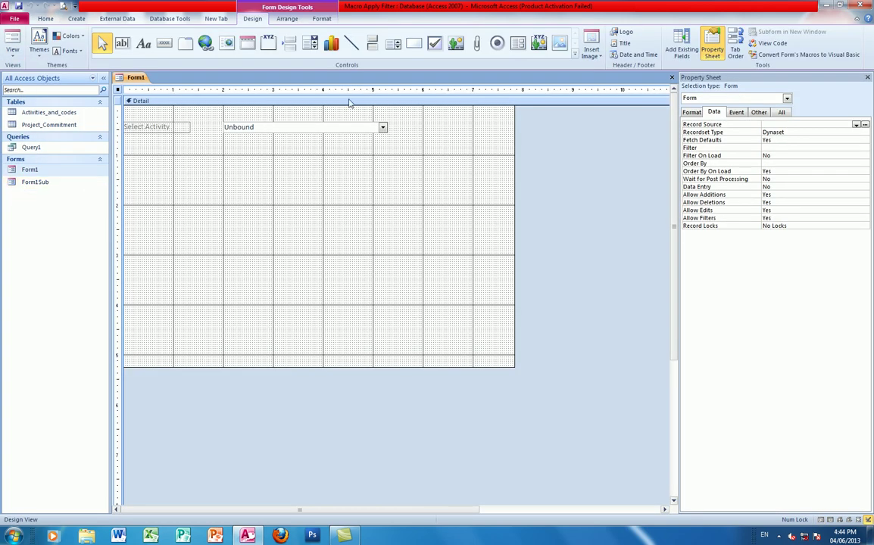
left_click(320, 126)
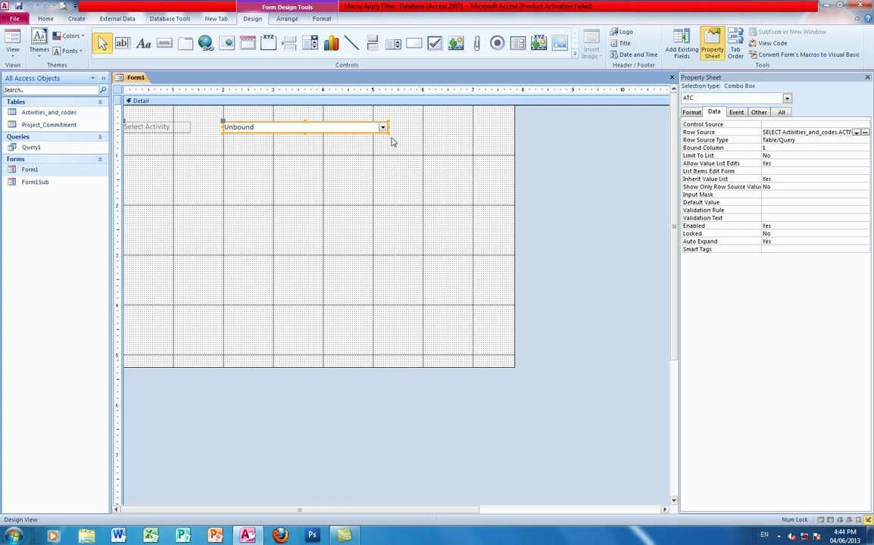
left_click(281, 155)
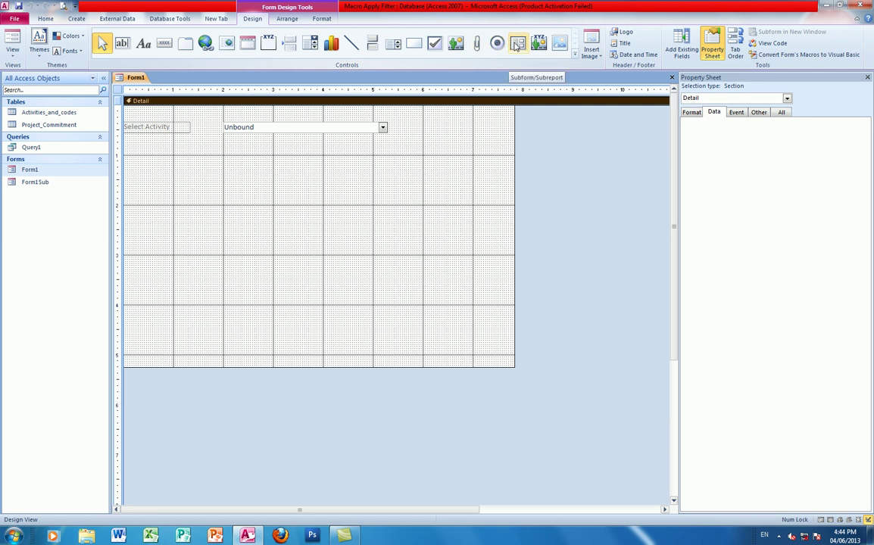
left_click(517, 44)
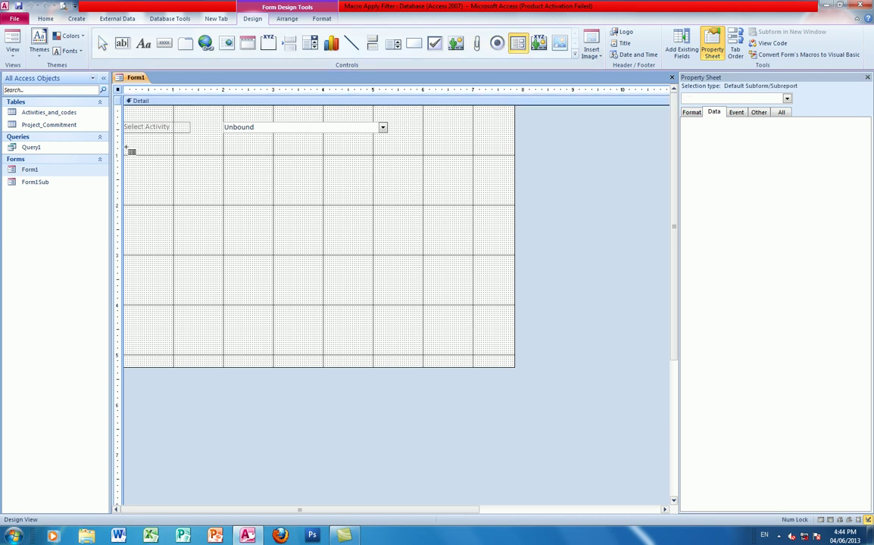
left_click_drag(130, 150, 508, 308)
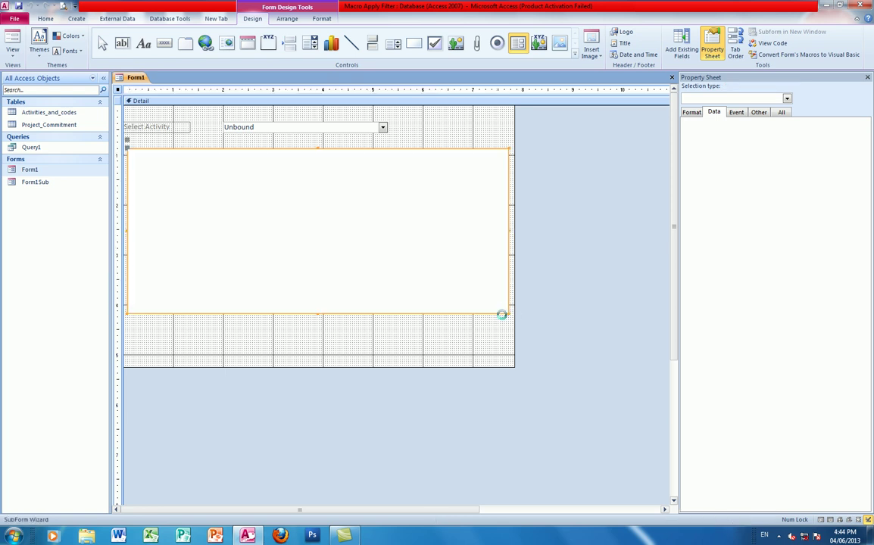
left_click(409, 195)
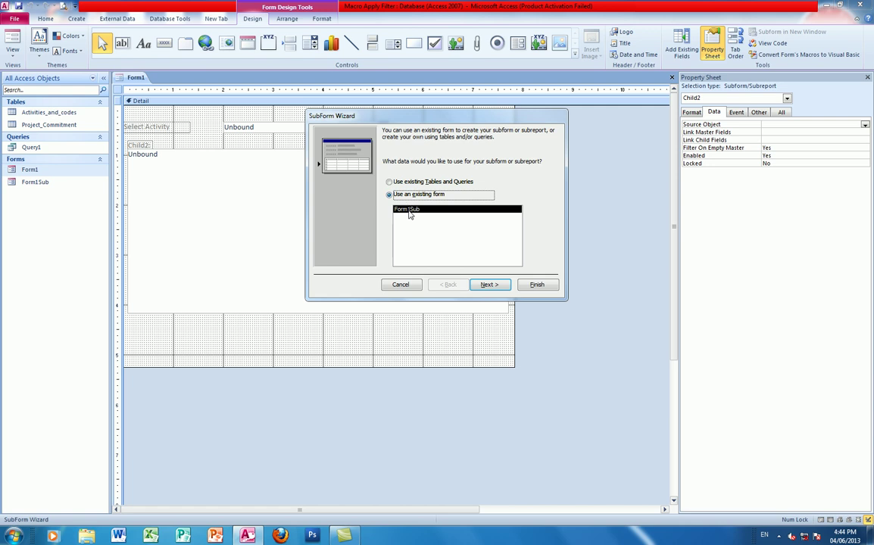
left_click(489, 285)
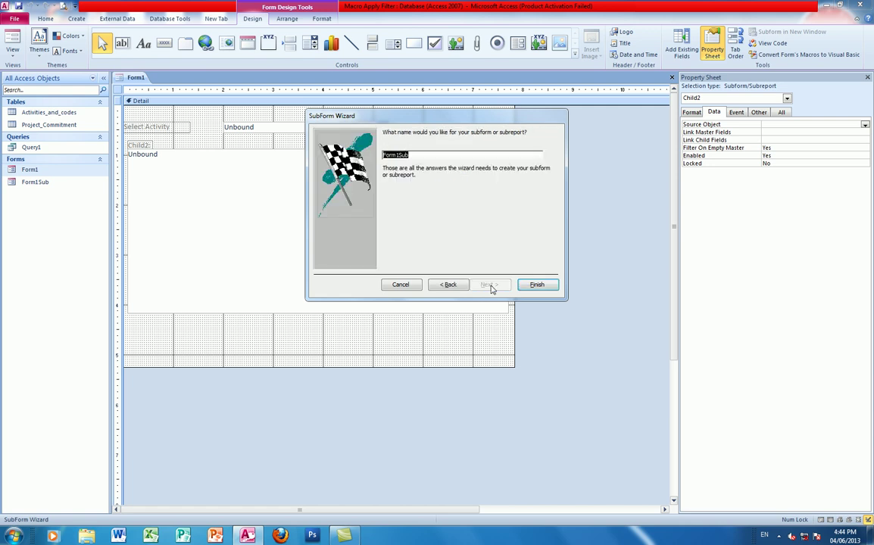
left_click(536, 284)
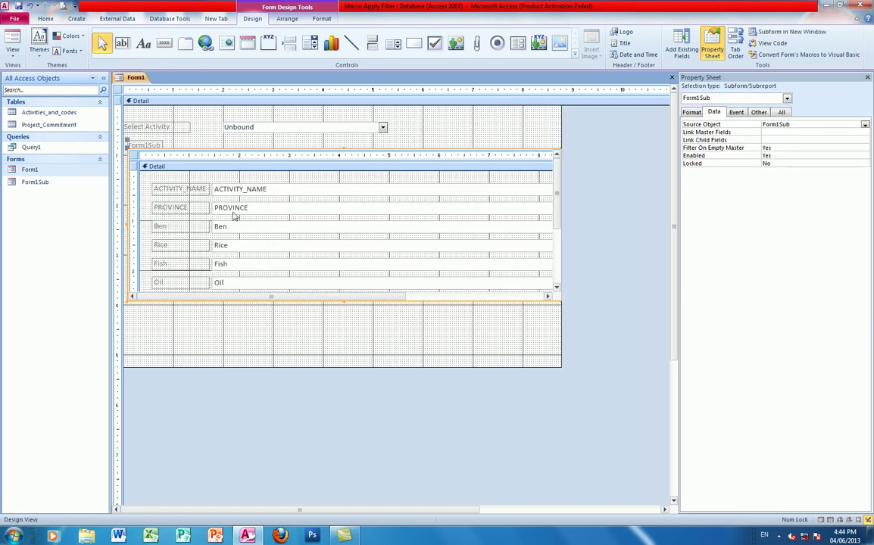
Test the combo box in Form View by choosing Vocational Training (wid) and Day - Care Feeding (hrd), checking the subform's response
left_click(12, 56)
left_click(34, 72)
left_click(380, 106)
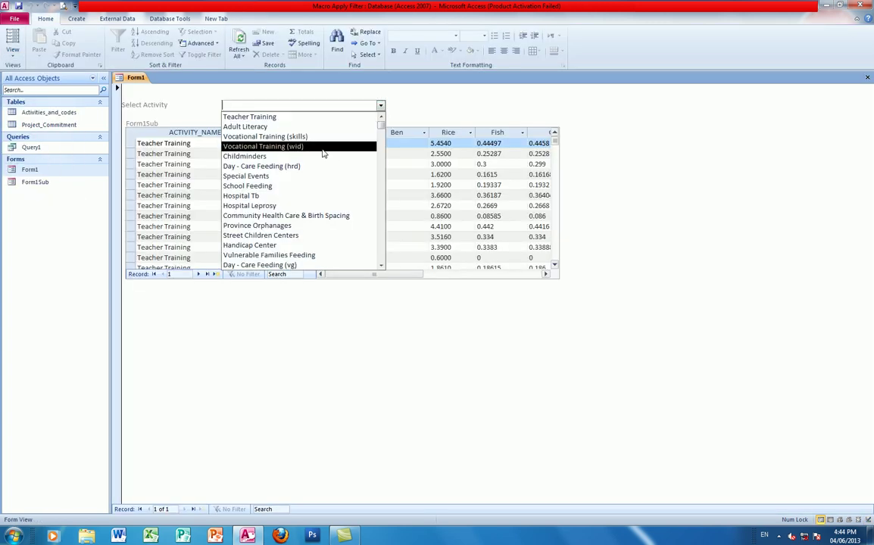
left_click(333, 146)
left_click(380, 106)
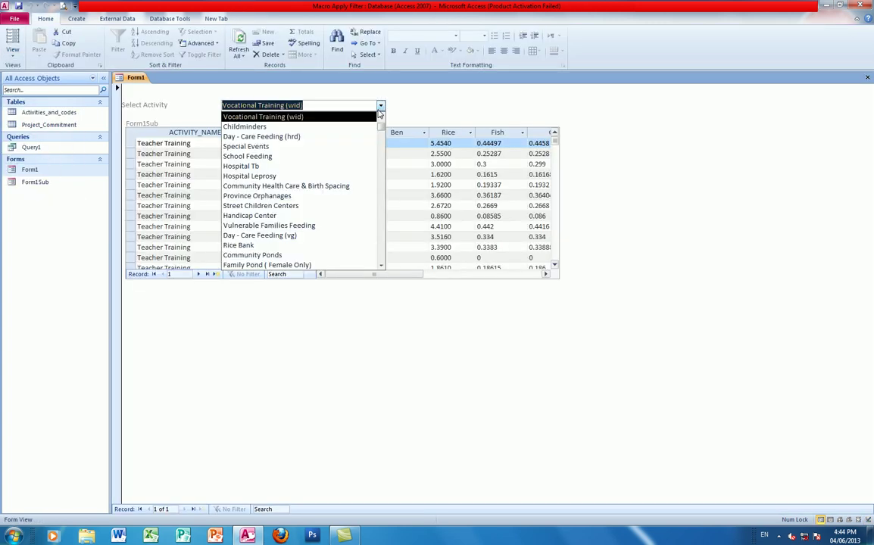
left_click(261, 137)
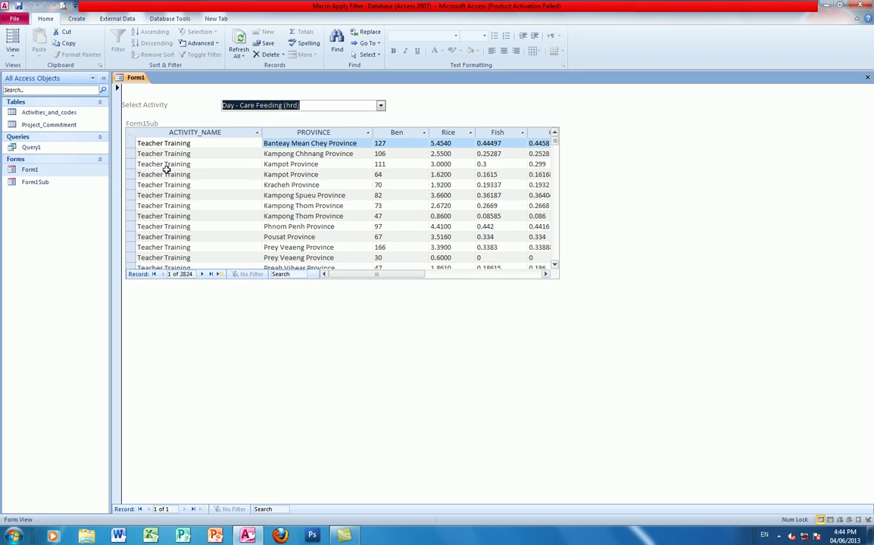
Look through the full list of activities offered by the Select Activity combo box
left_click(381, 106)
left_click(383, 172)
left_click_drag(382, 173, 381, 196)
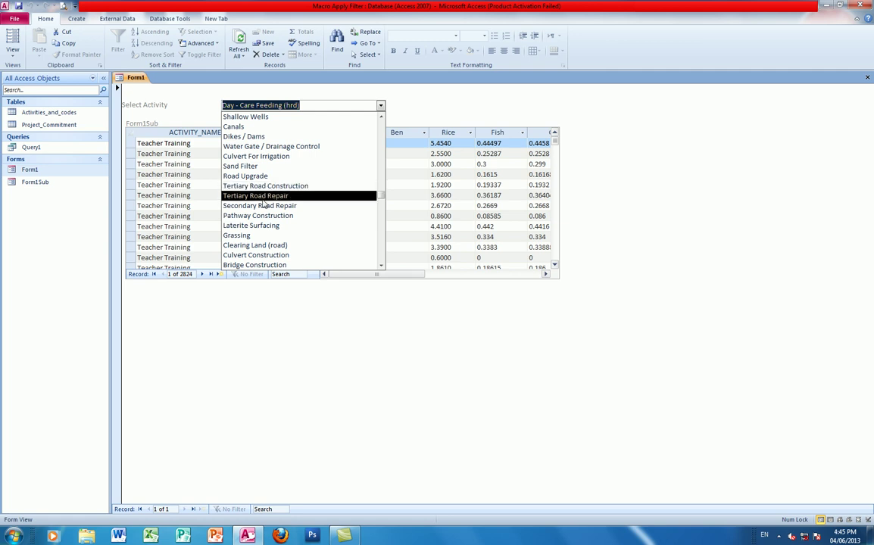
scroll(264, 205, "down", 5)
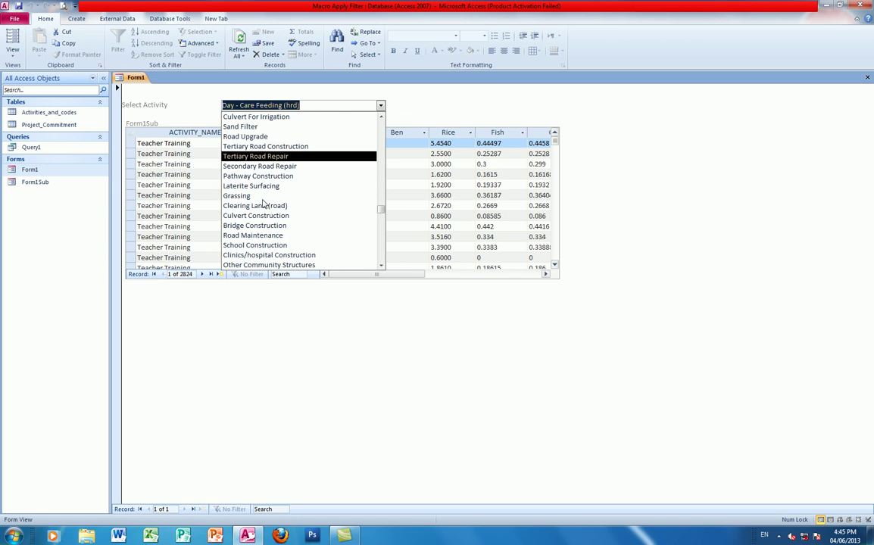
scroll(264, 205, "up", 2)
scroll(264, 205, "up", 11)
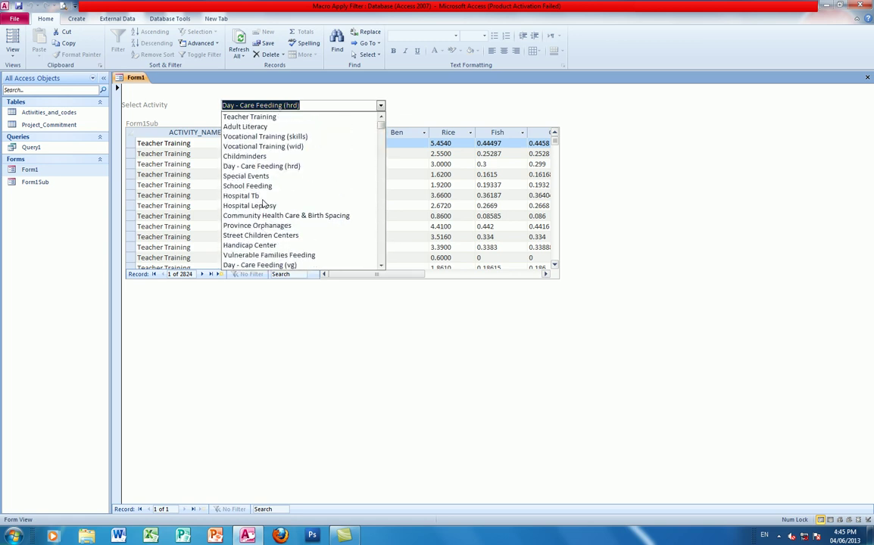
left_click(410, 108)
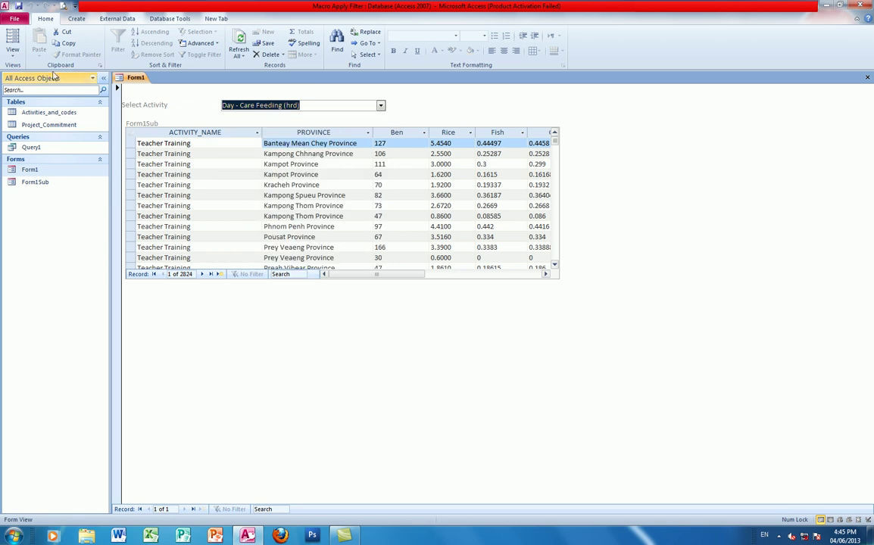
Return Form1 to Design View and open the ATC combo box's row source in the Query Builder
left_click(12, 54)
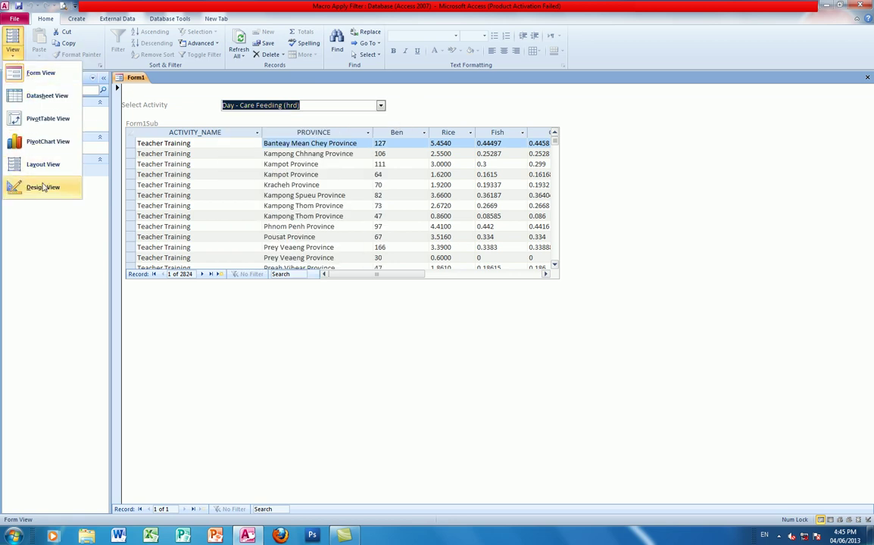
left_click(12, 182)
left_click(268, 136)
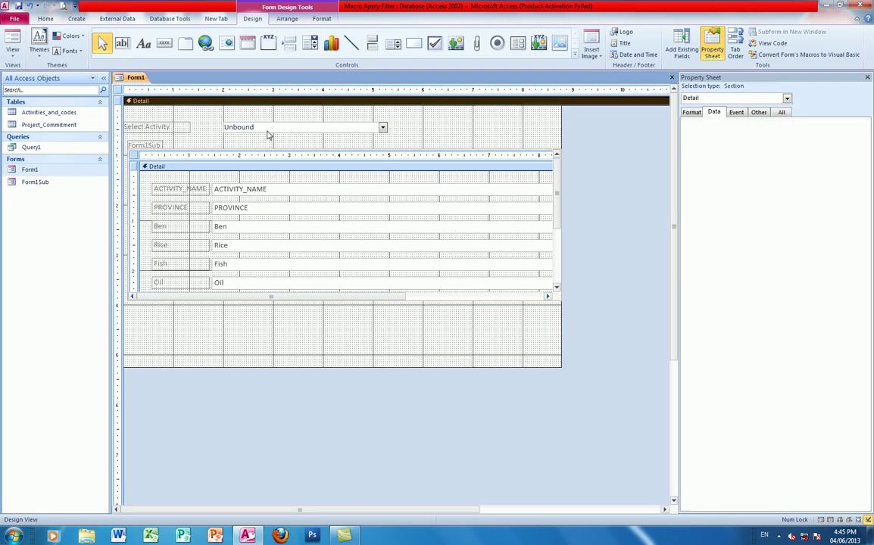
left_click(270, 128)
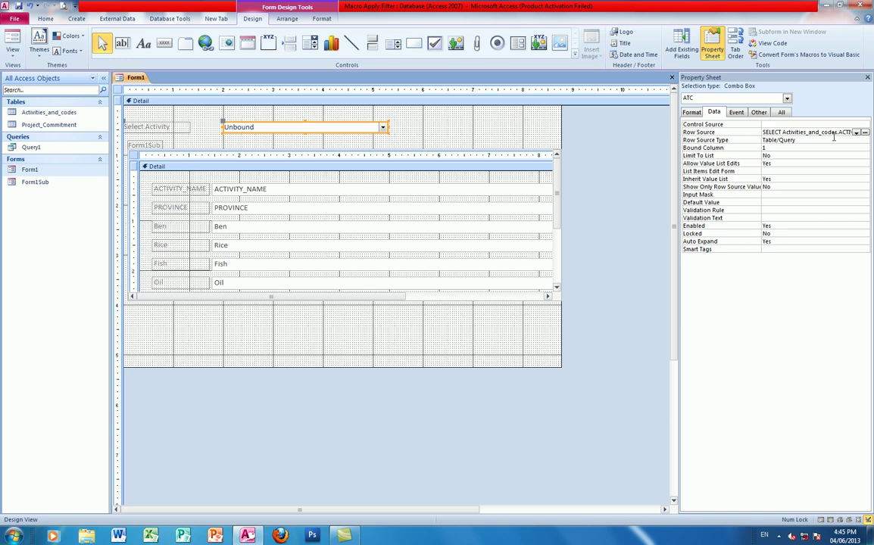
left_click(865, 132)
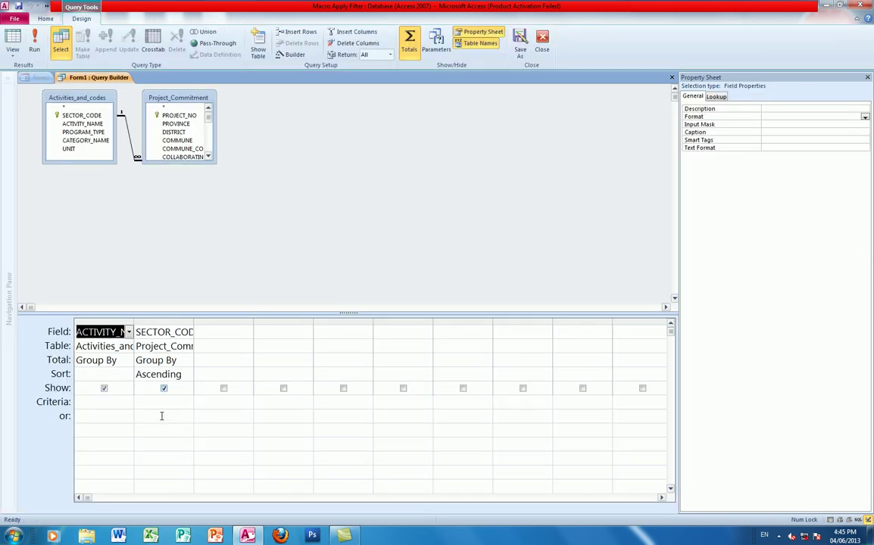
Set the ACTIVITY_NAME criteria to Forms![Form1]![ATC] using the Expression Builder, and close the Query Builder
left_click(104, 402)
right_click(104, 402)
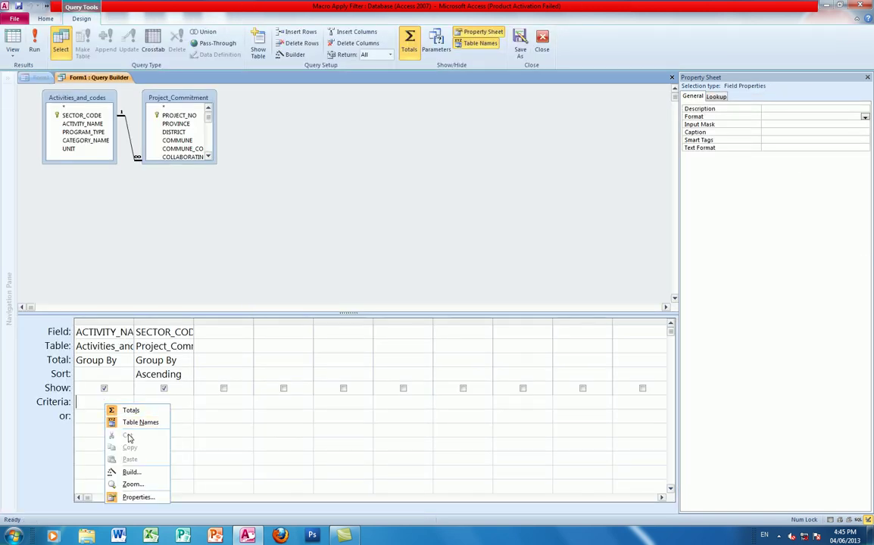
left_click(131, 472)
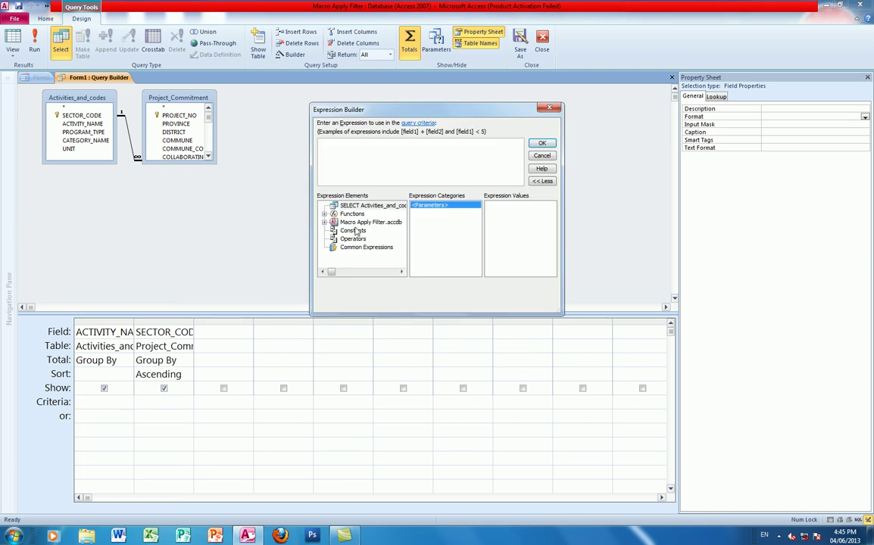
left_click(324, 222)
double_click(355, 247)
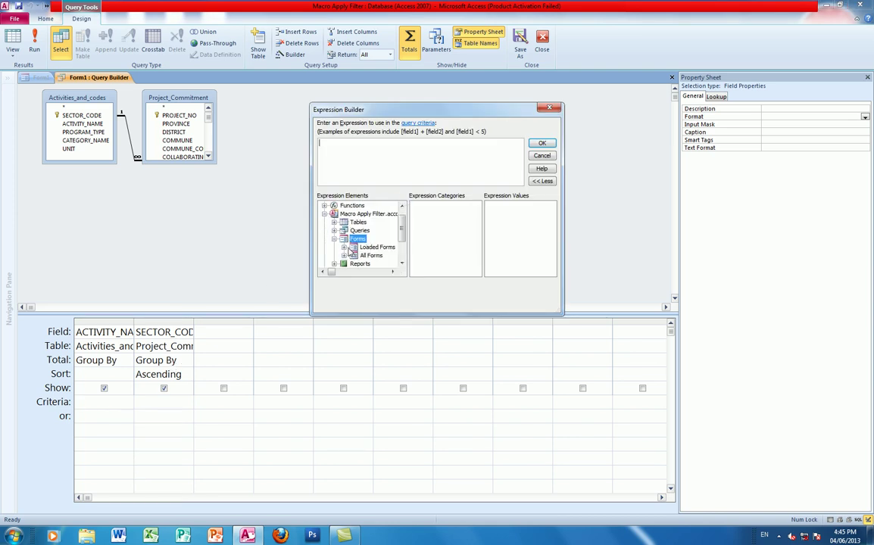
double_click(371, 256)
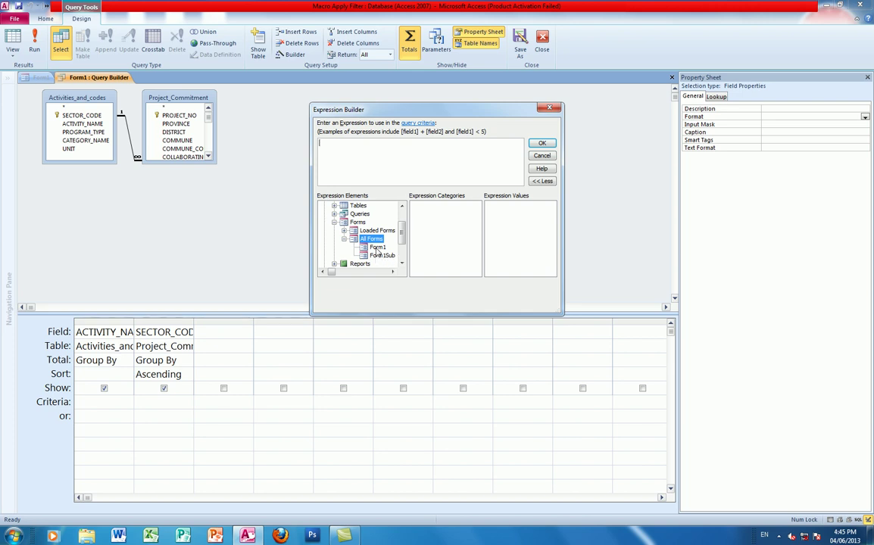
left_click(376, 247)
double_click(416, 219)
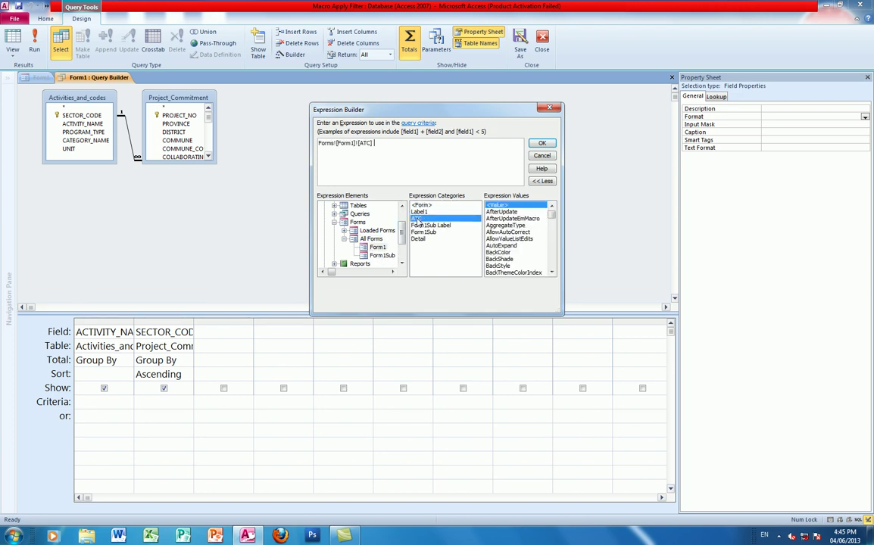
left_click(541, 143)
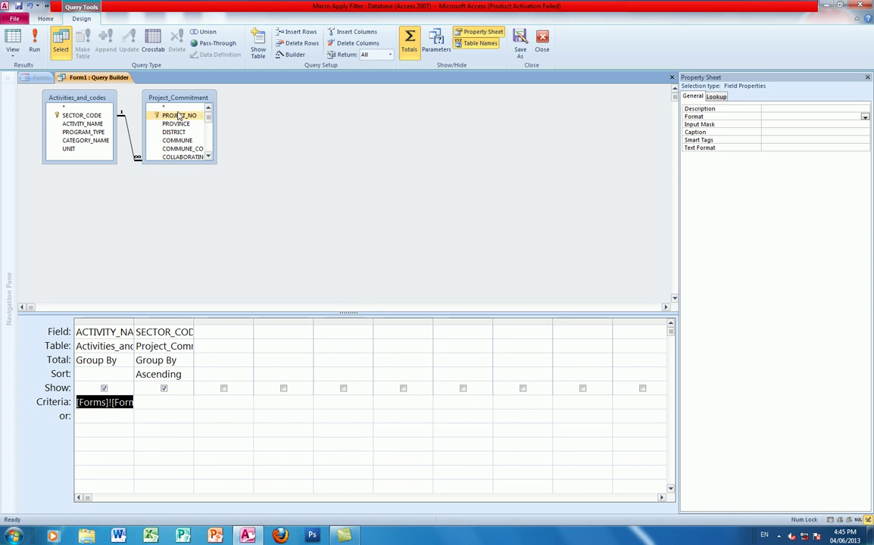
left_click(503, 100)
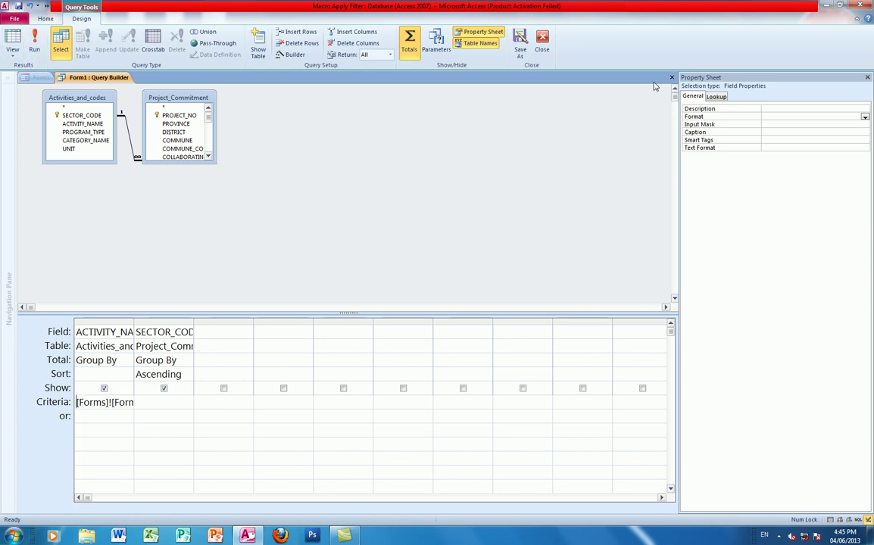
key("ctrl+w")
Show Form1 in Form View and check which activities the Select Activity combo box offers
left_click(21, 58)
left_click(68, 88)
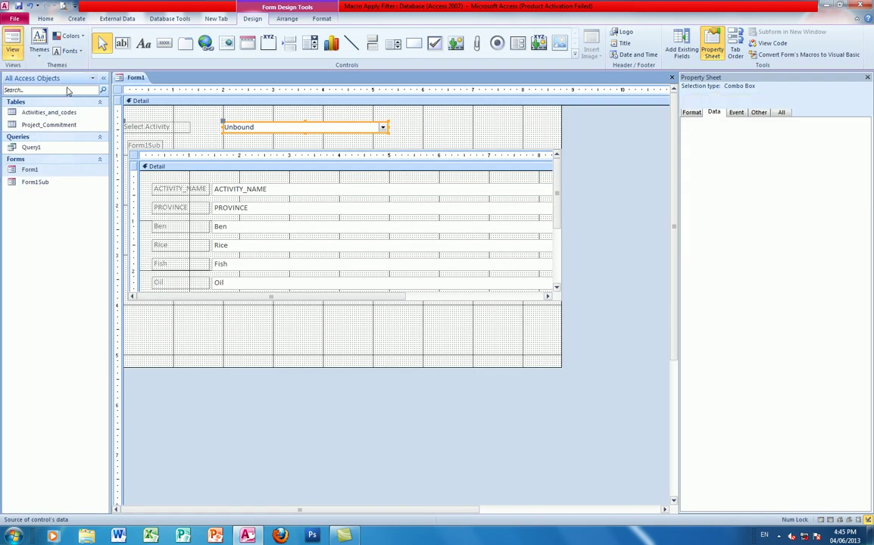
left_click(381, 105)
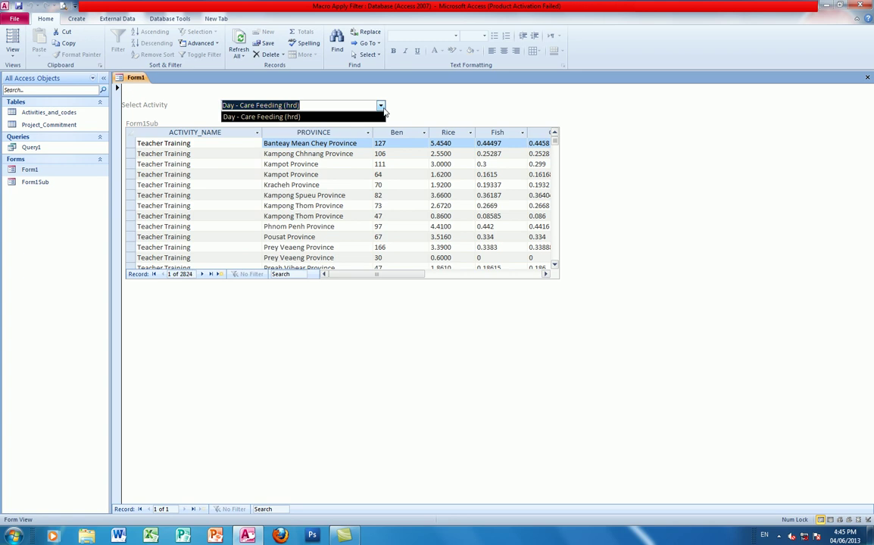
Recheck the activity choices in Form1's Select Activity combo box without leaving Form View
left_click(13, 54)
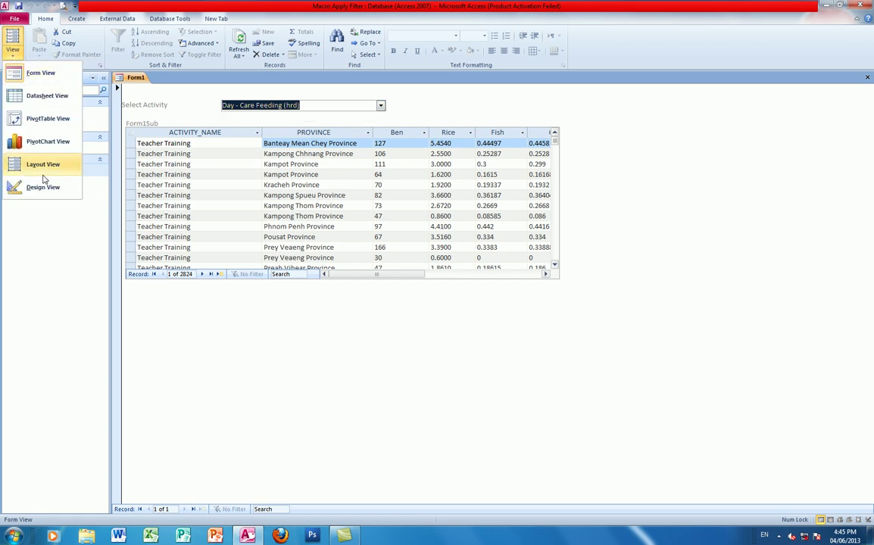
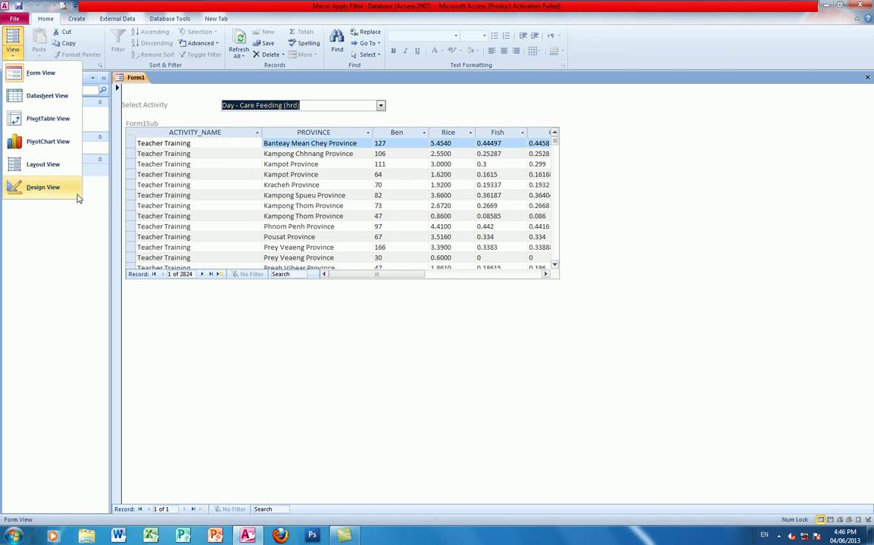
left_click(281, 94)
left_click(381, 106)
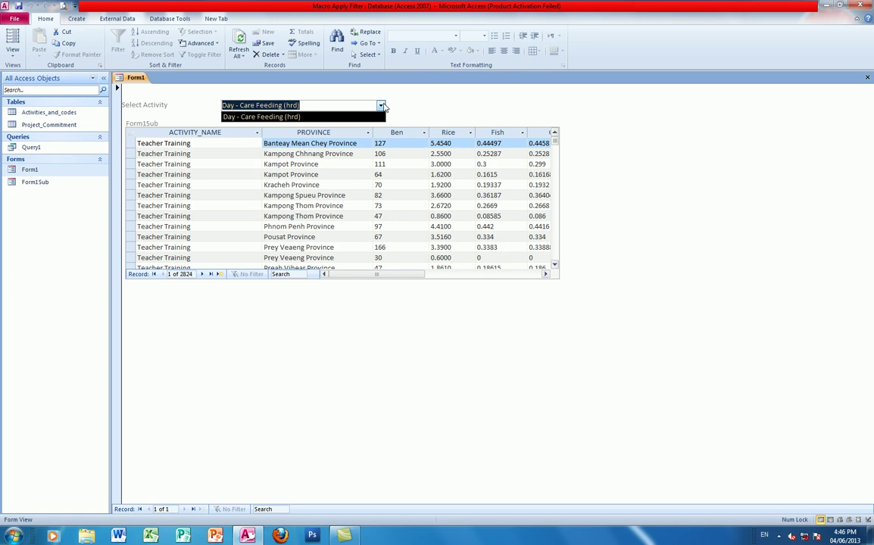
left_click(381, 106)
left_click(381, 106)
left_click(381, 106)
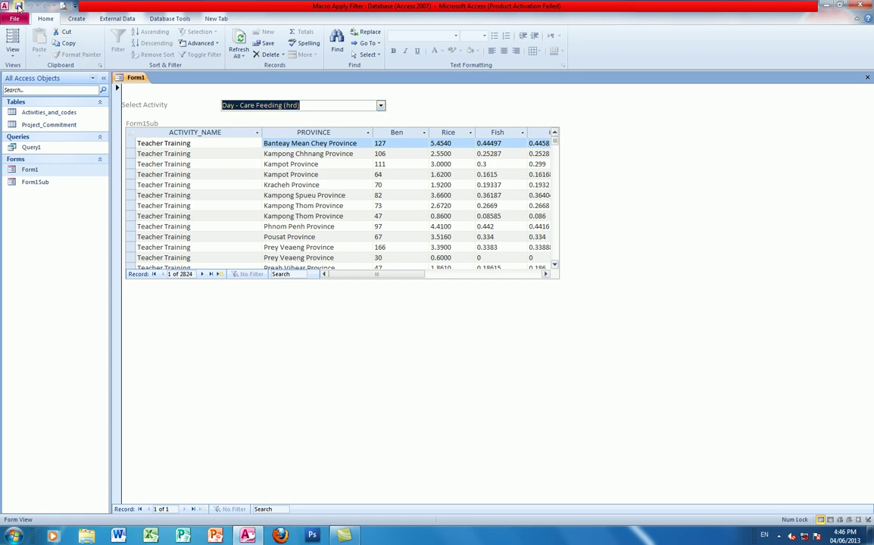
Switch to Windows Explorer and open the Stock ManagementFull database from the Ms-Access & Excel for Practice folder inside Soft on drive C
left_click(826, 6)
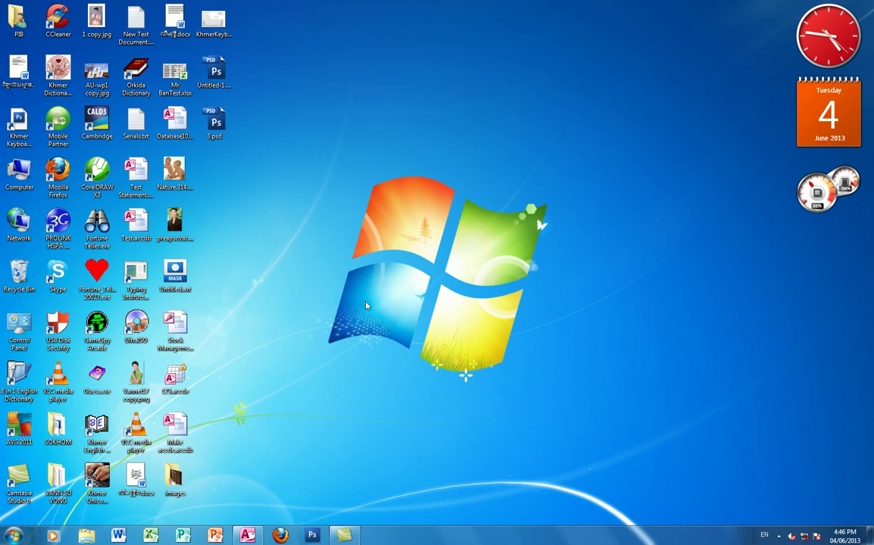
key("super+e")
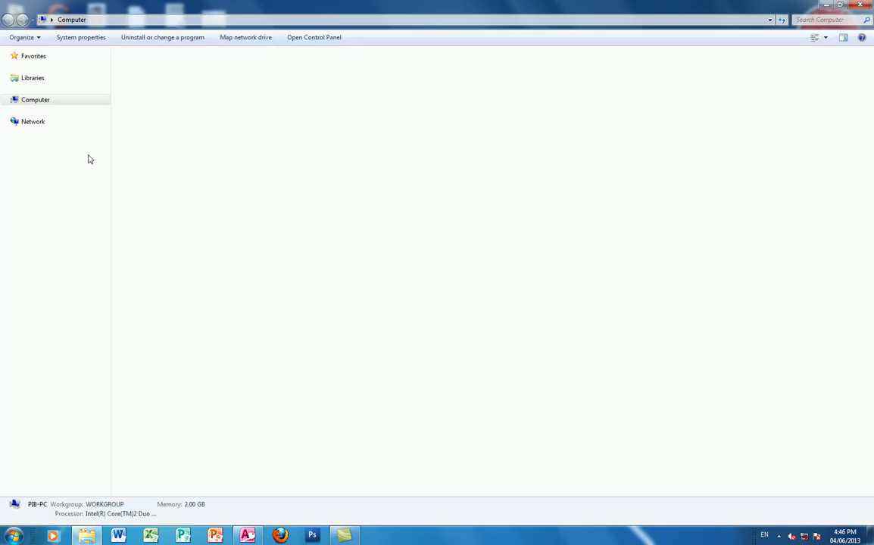
left_click(25, 107)
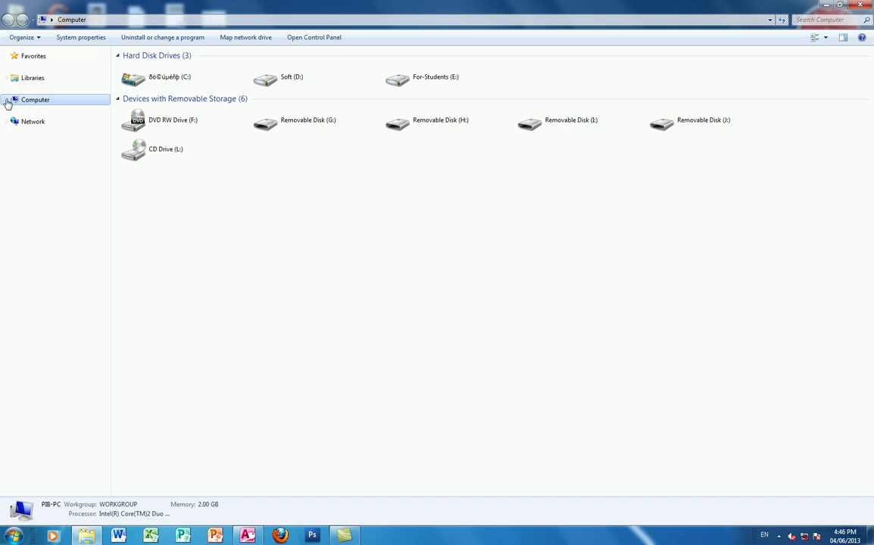
double_click(160, 79)
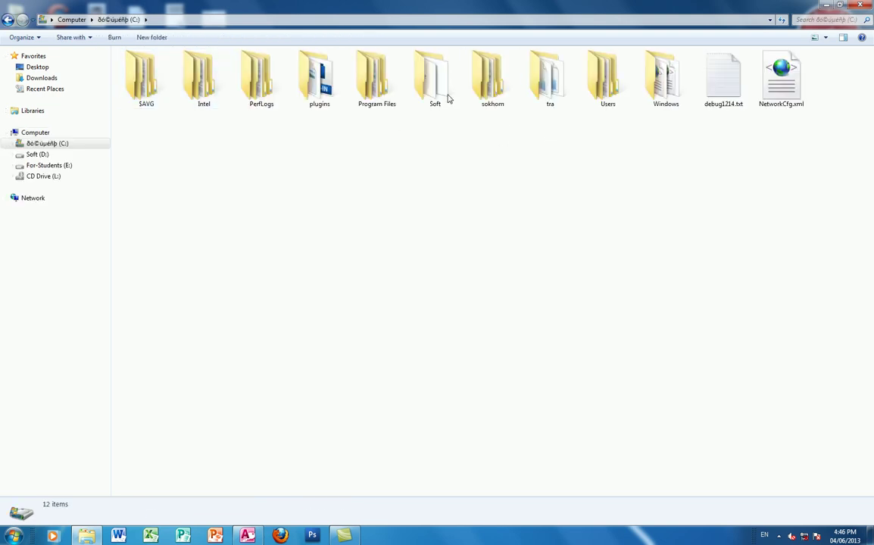
double_click(436, 93)
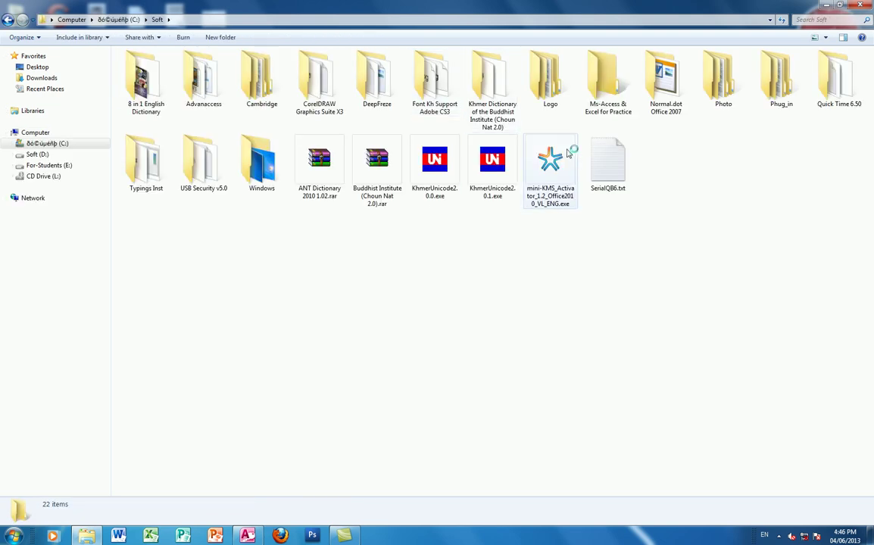
double_click(612, 109)
double_click(172, 90)
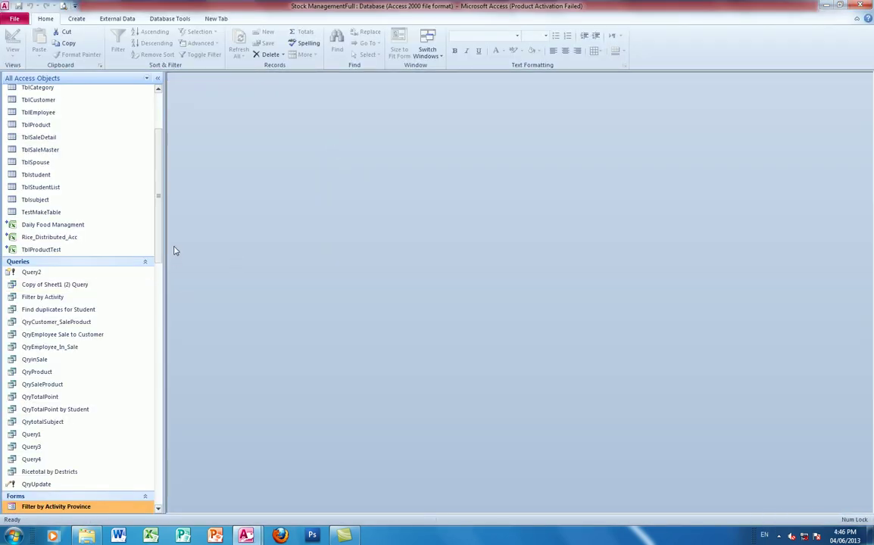
Dismiss the Office activation wizard and try to open the FilterByActivitySub form
left_click_drag(160, 214, 159, 288)
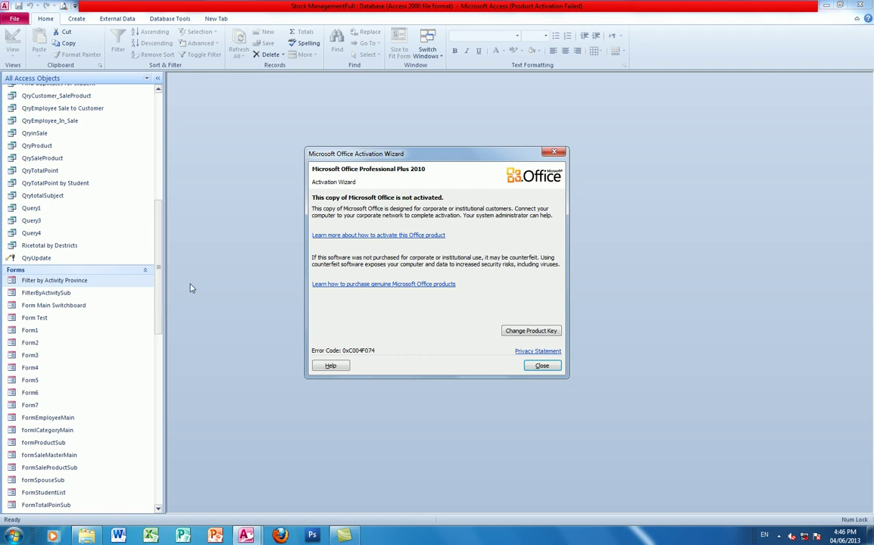
left_click(554, 153)
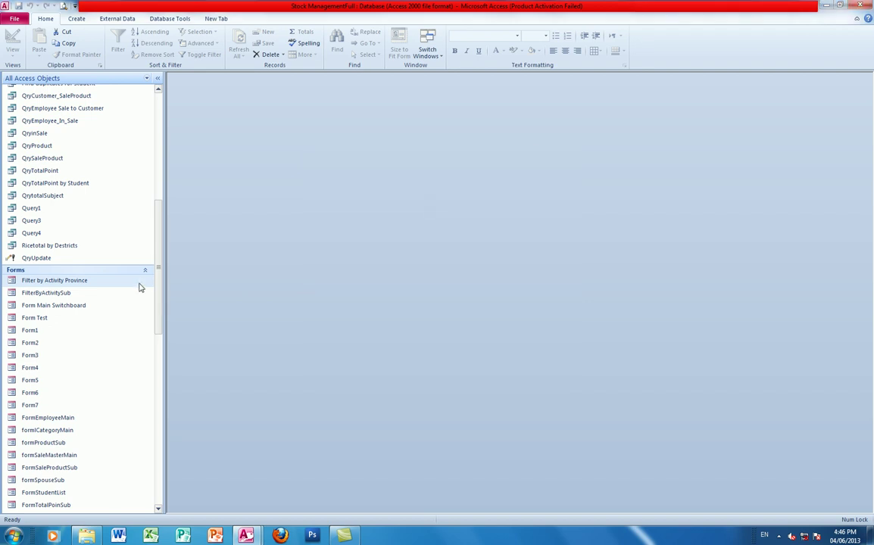
left_click_drag(158, 233, 169, 281)
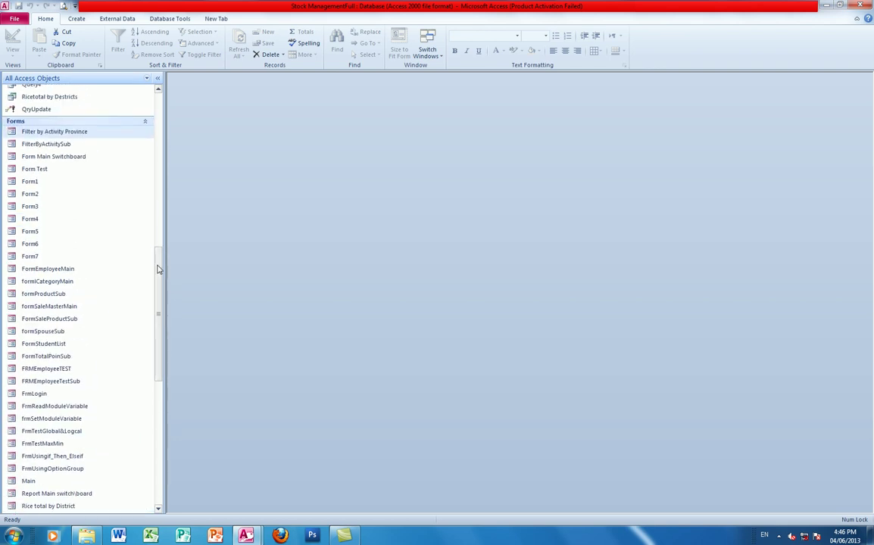
double_click(53, 145)
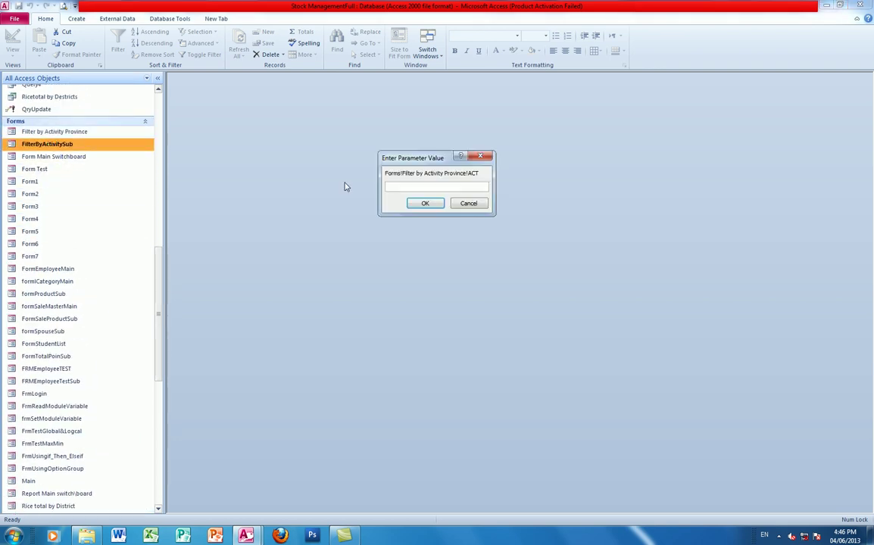
key("Escape")
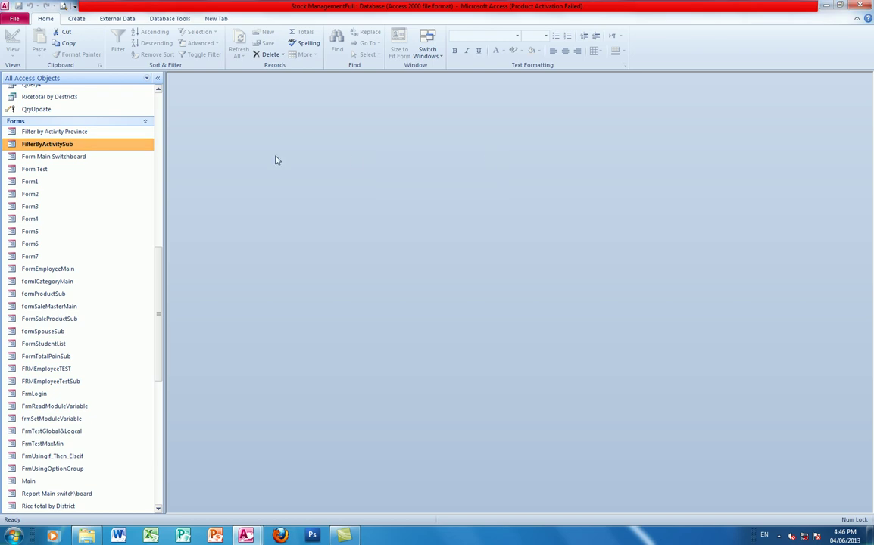
Open the Filter by Activity Province form and test its activity filter with Childminders and Community Ponds
double_click(50, 131)
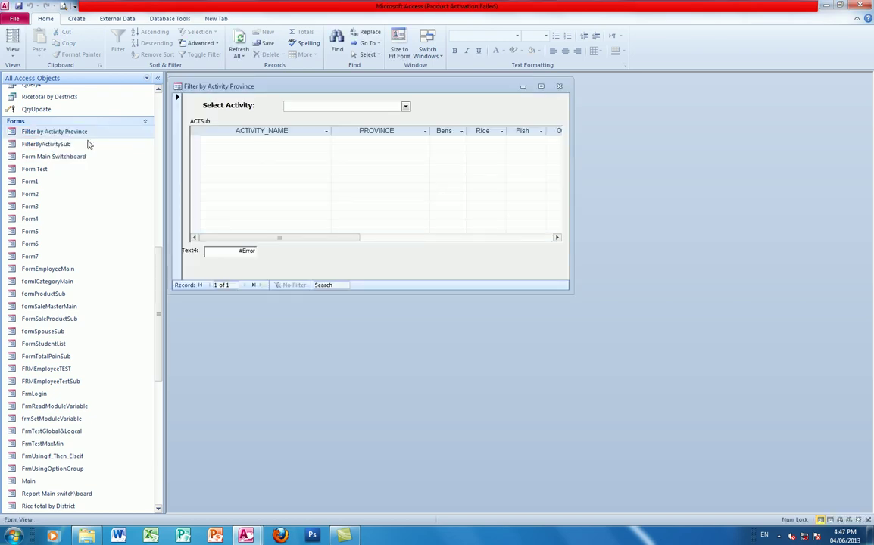
left_click(406, 106)
left_click(334, 140)
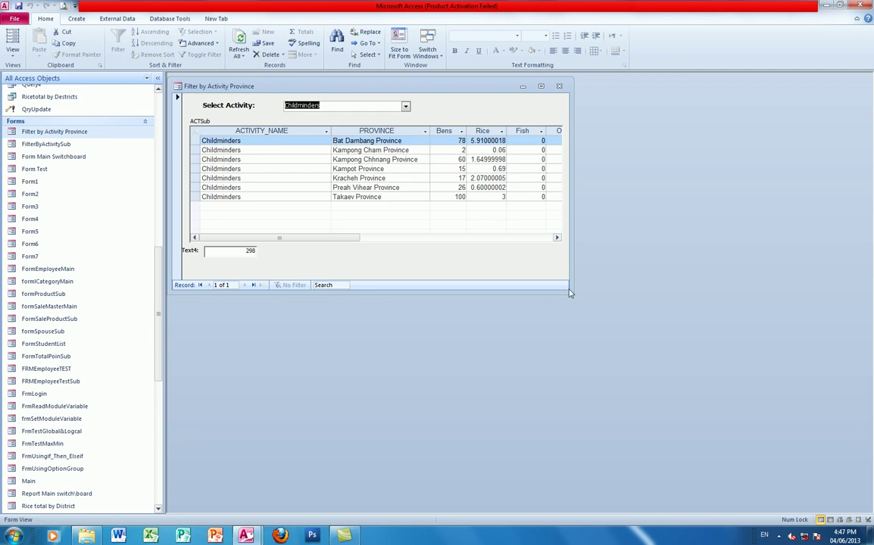
left_click_drag(596, 324, 786, 415)
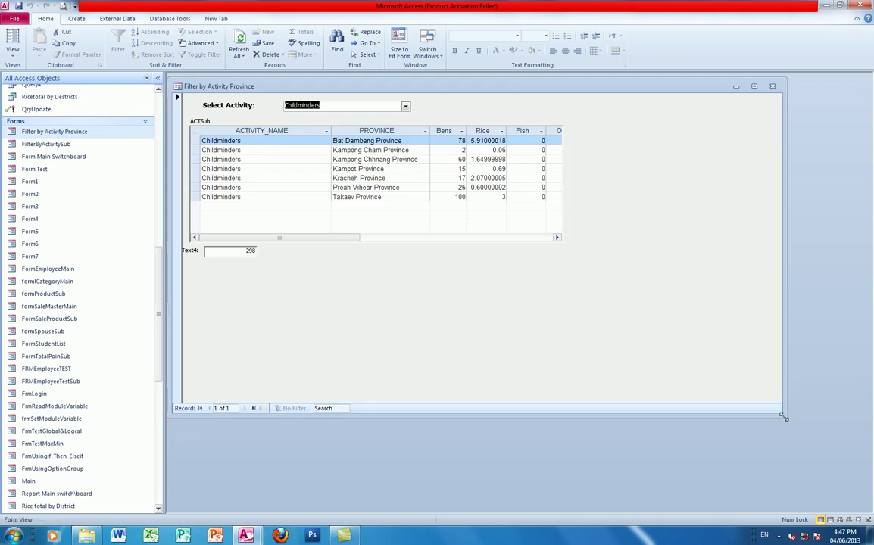
left_click_drag(328, 241, 278, 237)
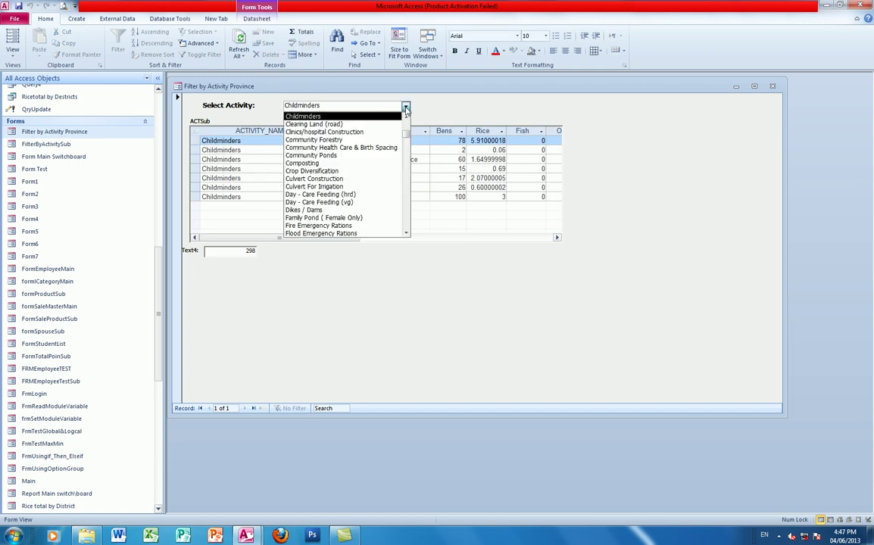
left_click(406, 106)
left_click(305, 162)
left_click_drag(277, 242, 222, 228)
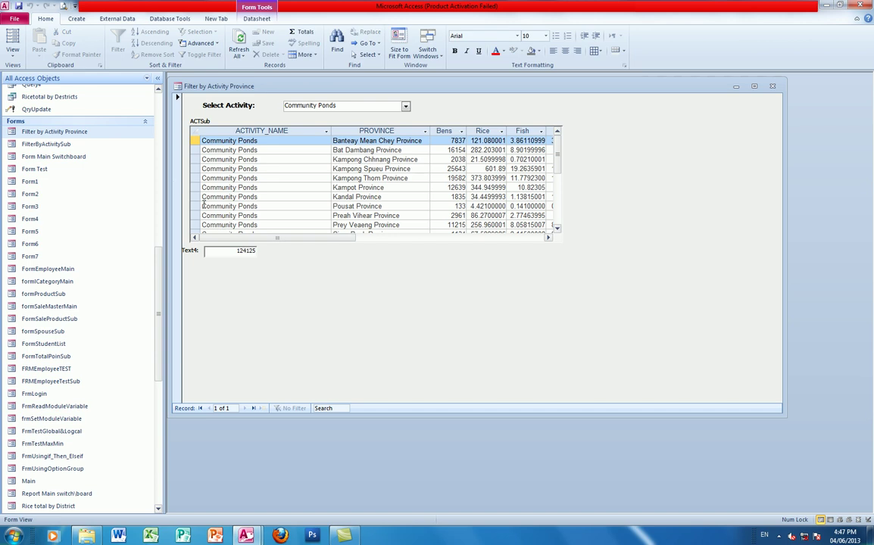
Show the Filter by Activity Province form in Design View and check the names of the subform control and its label
left_click(10, 57)
left_click(34, 186)
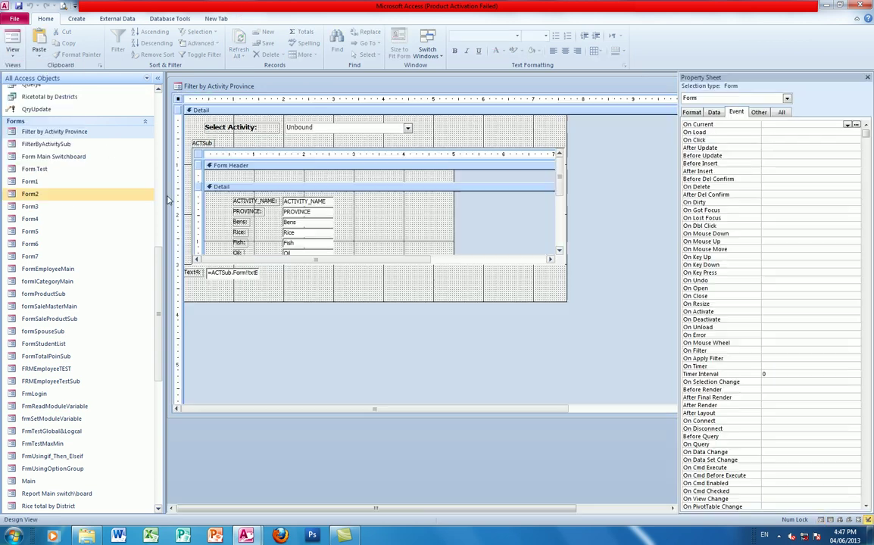
left_click(357, 130)
left_click(315, 146)
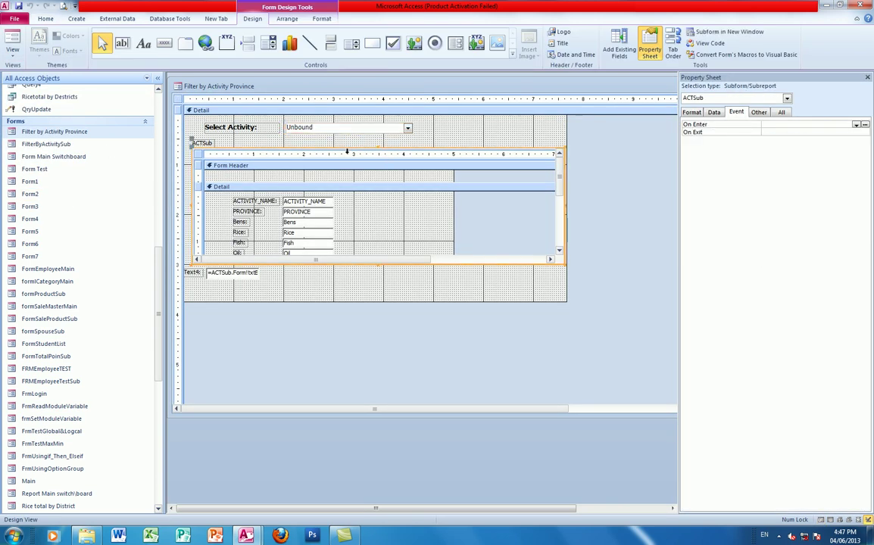
left_click(758, 112)
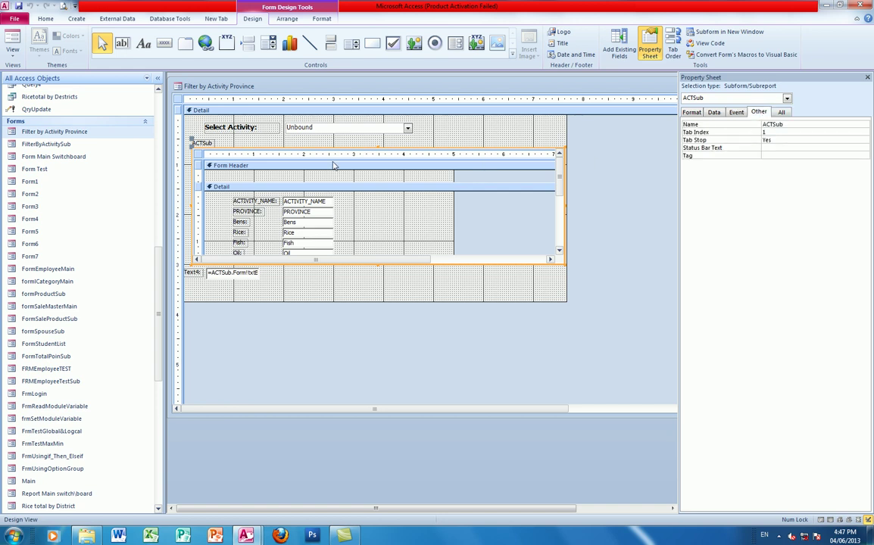
left_click(195, 143)
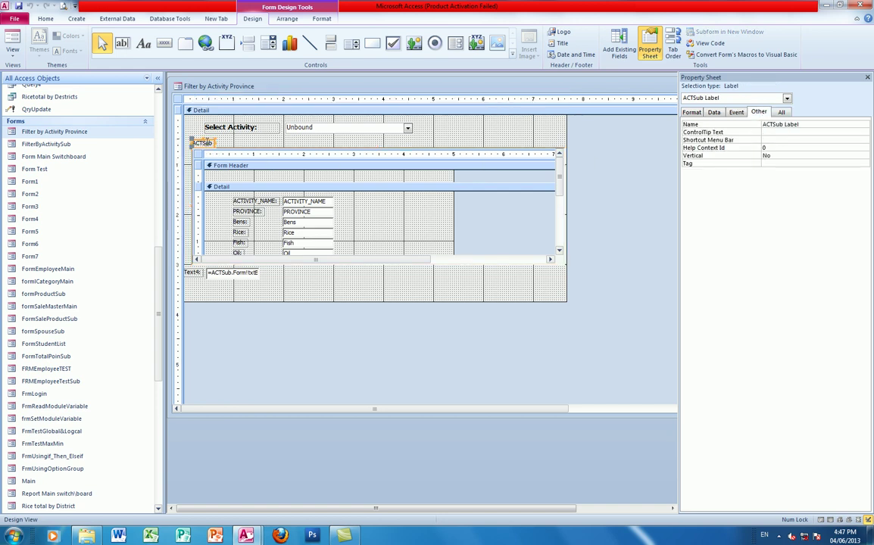
left_click(208, 126)
Check the Select Activity combo box's name and open its row source in the Query Builder
left_click(338, 129)
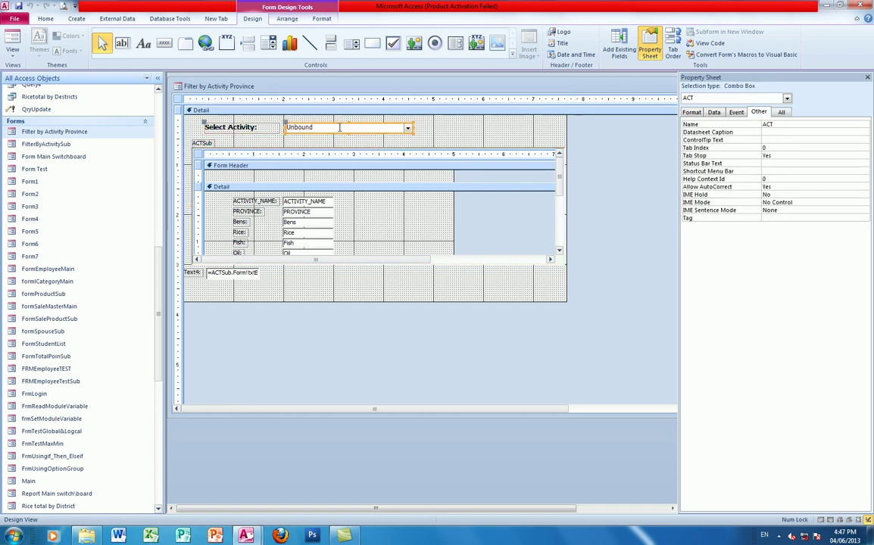
left_click(720, 113)
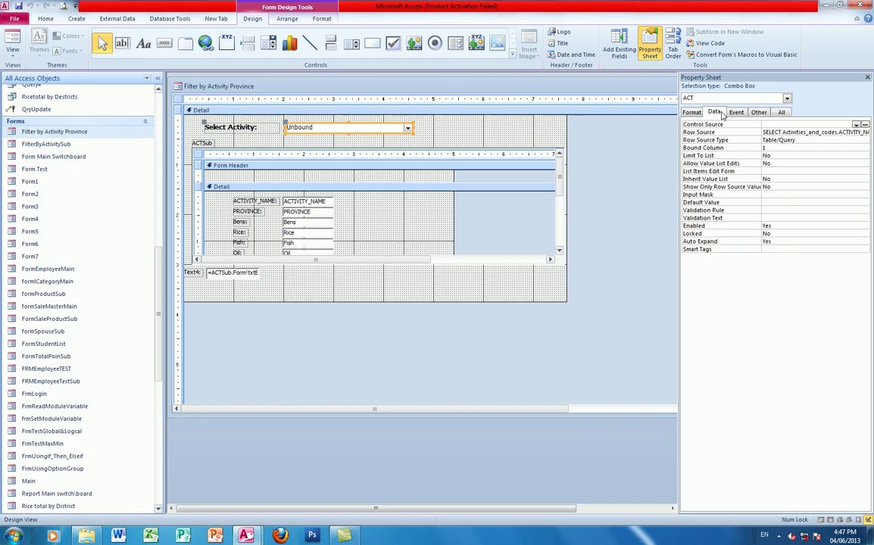
double_click(783, 131)
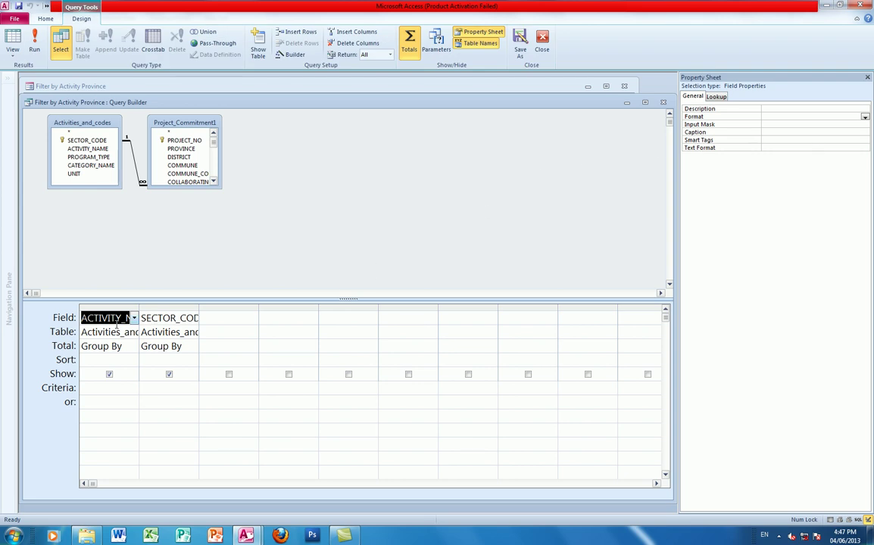
Set the ACTIVITY_NAME criteria to [Forms]![Filter by Activity Province]![ACT] using the Expression Builder
left_click(96, 388)
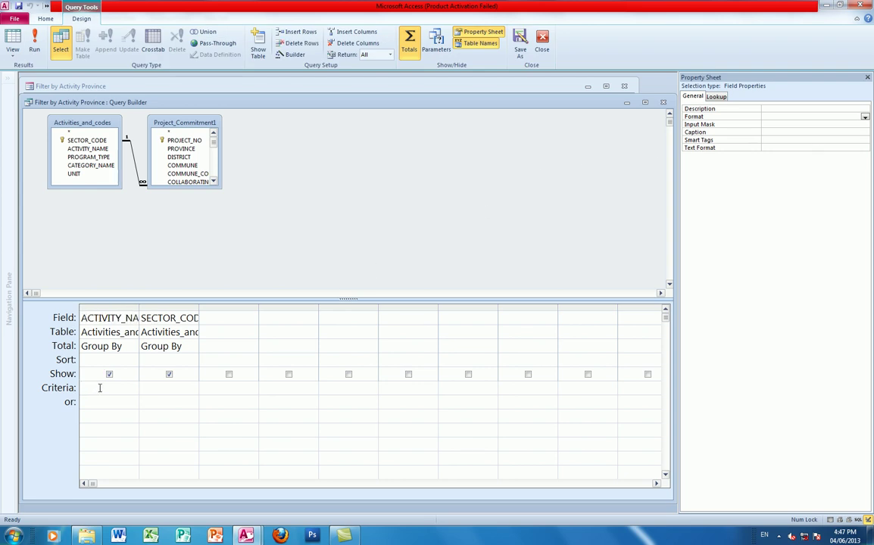
right_click(96, 389)
left_click(121, 456)
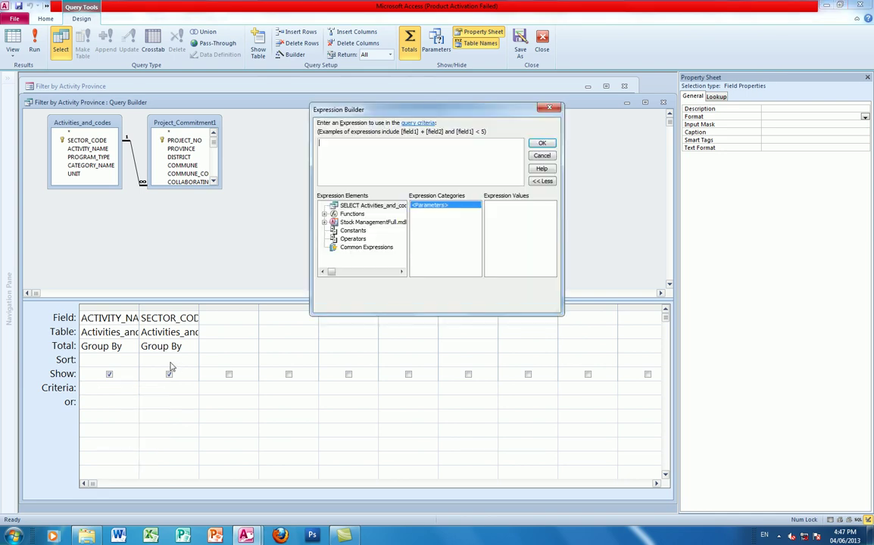
left_click(324, 222)
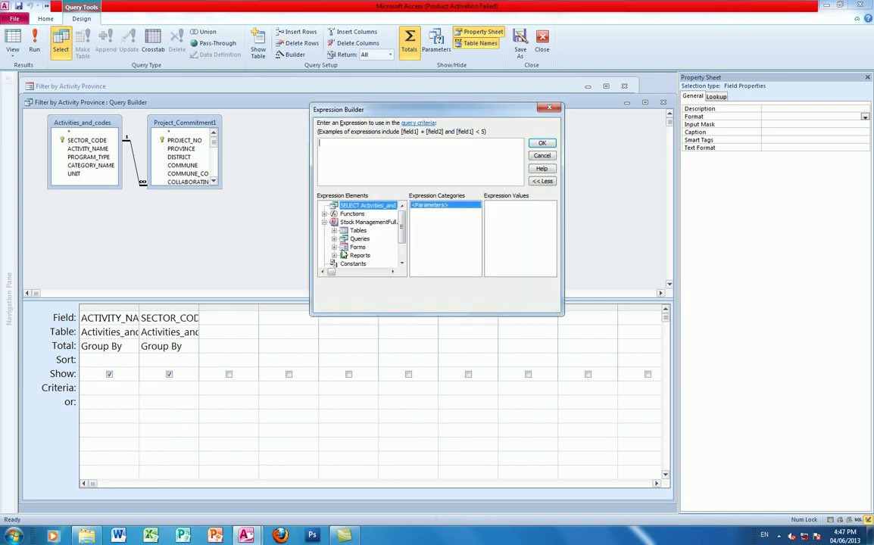
left_click(334, 247)
left_click(364, 257)
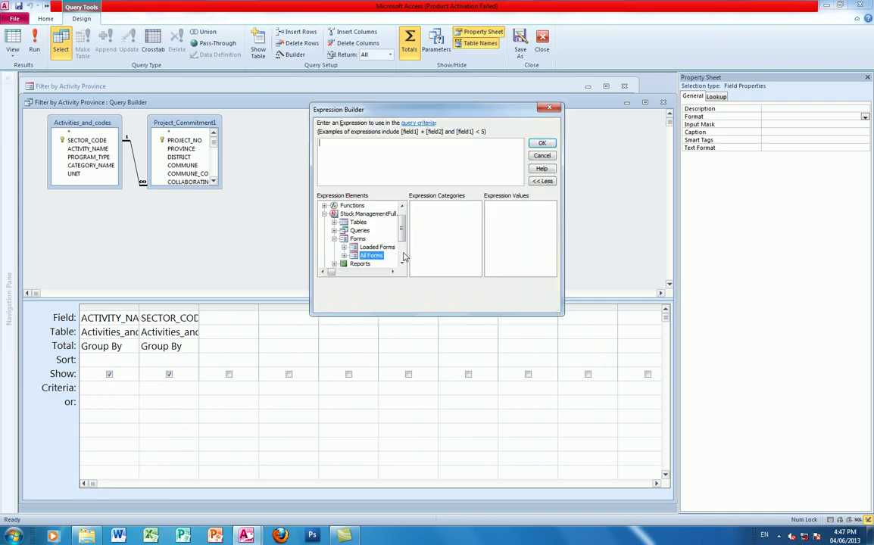
left_click(344, 256)
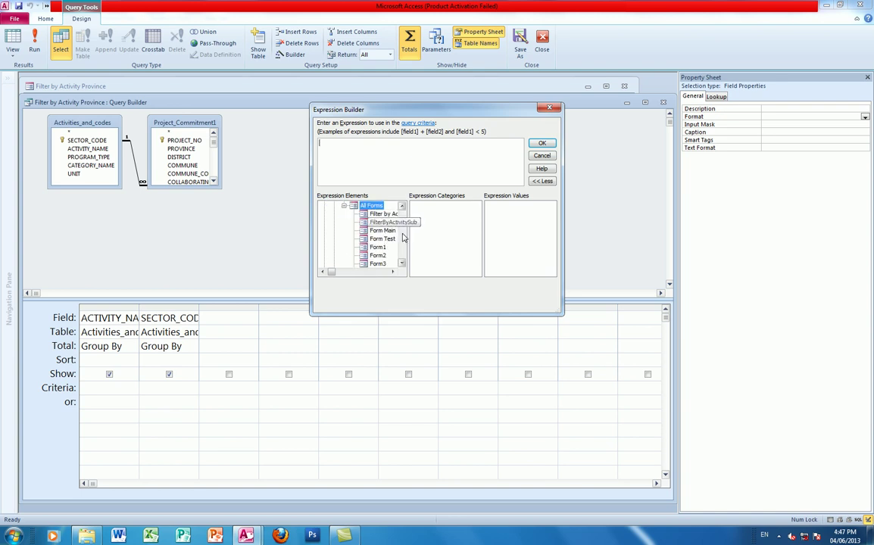
left_click(392, 272)
left_click(391, 272)
left_click(391, 272)
left_click(392, 272)
left_click(392, 272)
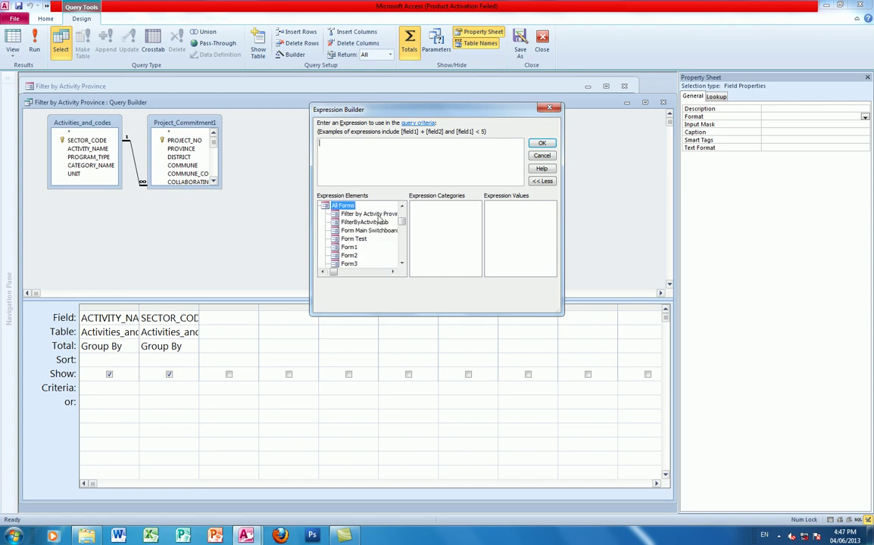
left_click(372, 215)
double_click(452, 217)
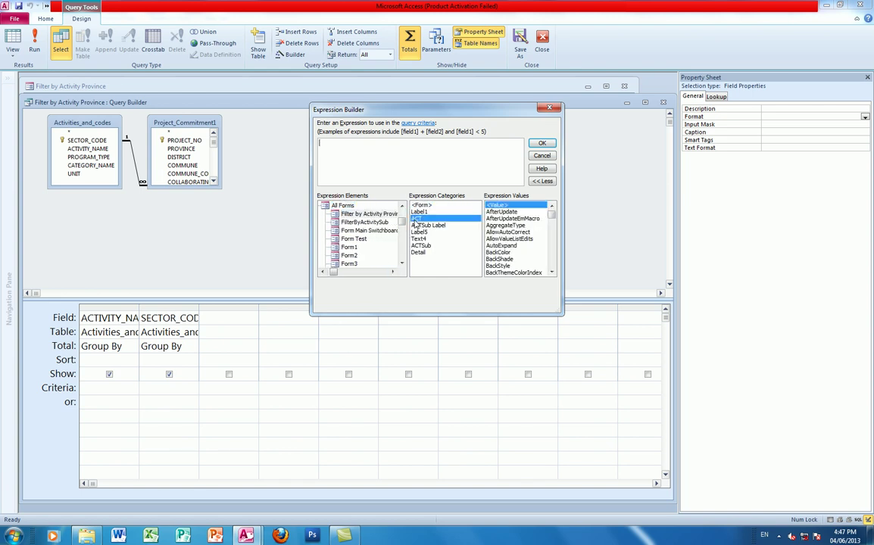
left_click(541, 144)
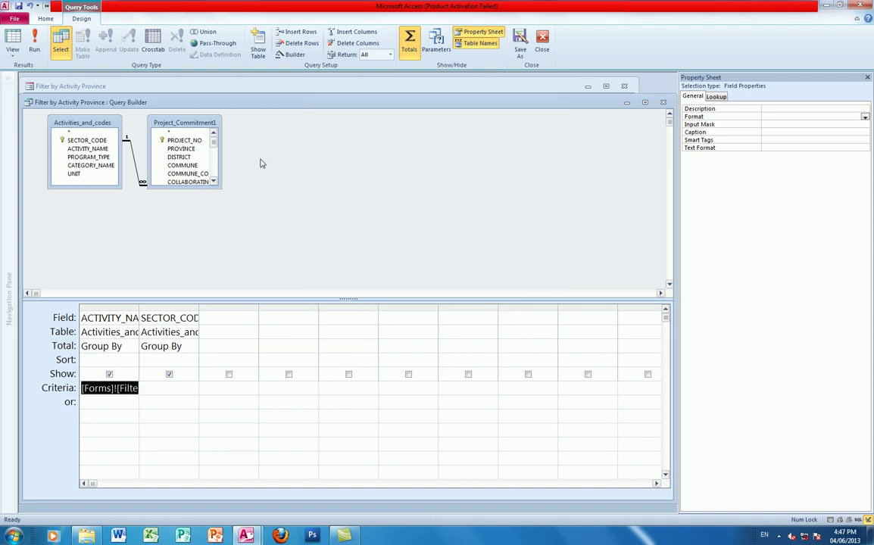
Test the Select Activity list of Filter by Activity Province in Form View, and close the form without saving its design changes
left_click(664, 100)
left_click(12, 55)
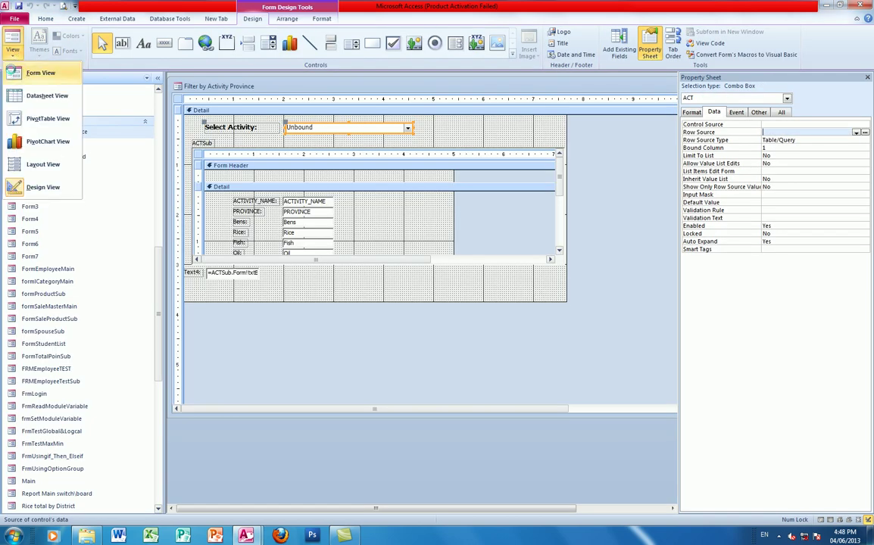
left_click(42, 72)
left_click(406, 107)
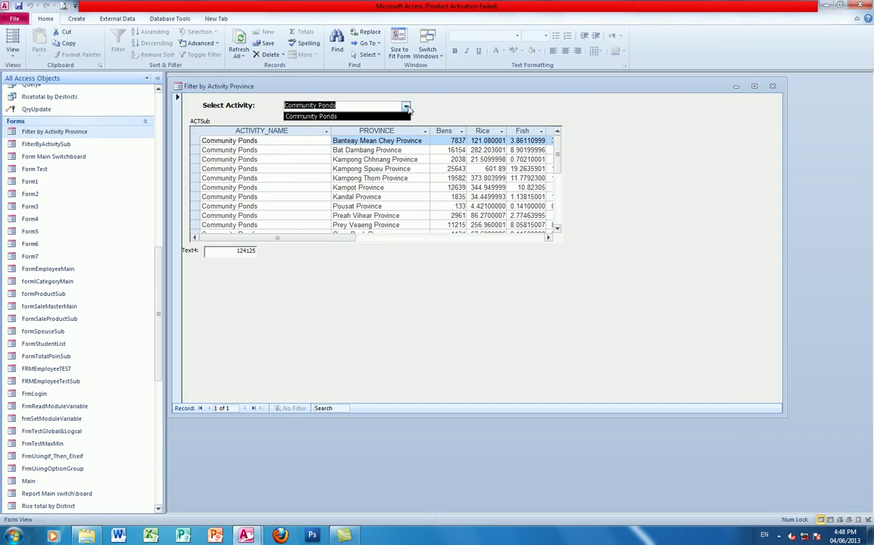
left_click(407, 107)
left_click(407, 107)
left_click(407, 106)
left_click(406, 107)
left_click(406, 107)
left_click(407, 106)
left_click(406, 106)
left_click(407, 107)
left_click(478, 102)
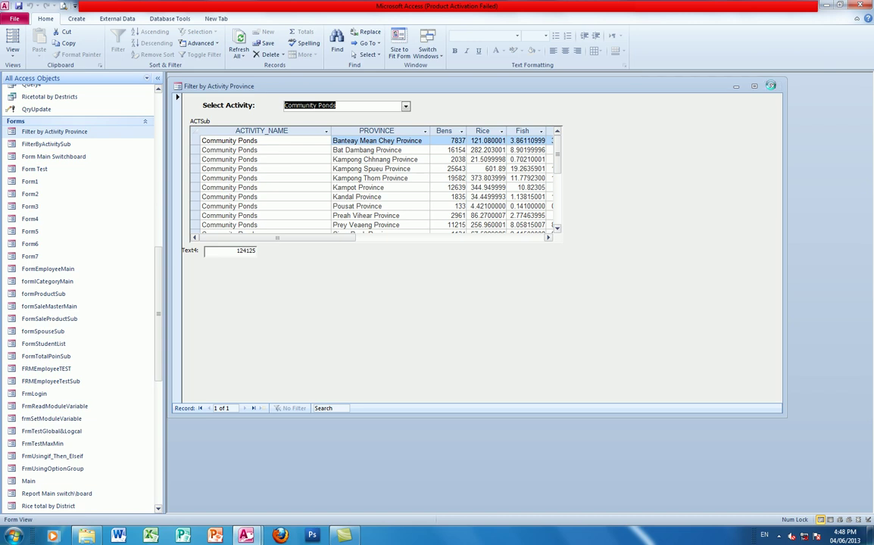
left_click(771, 86)
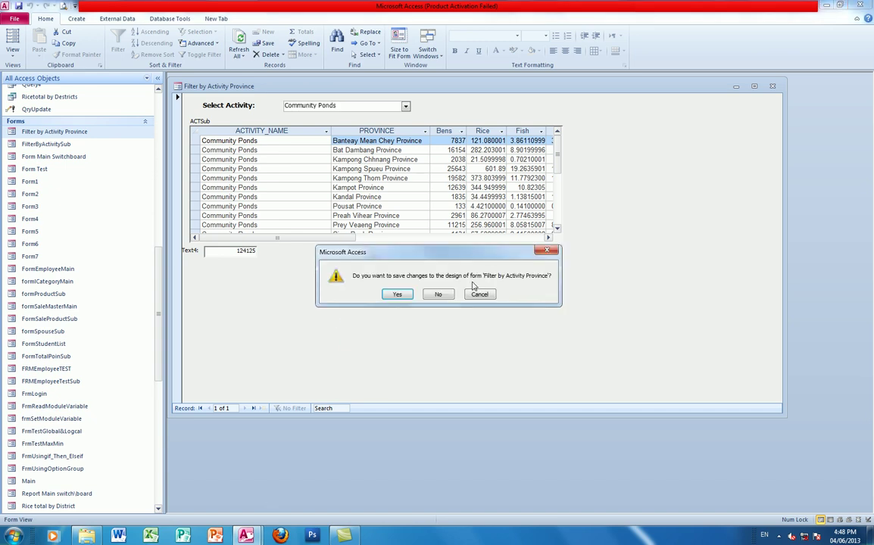
left_click(438, 294)
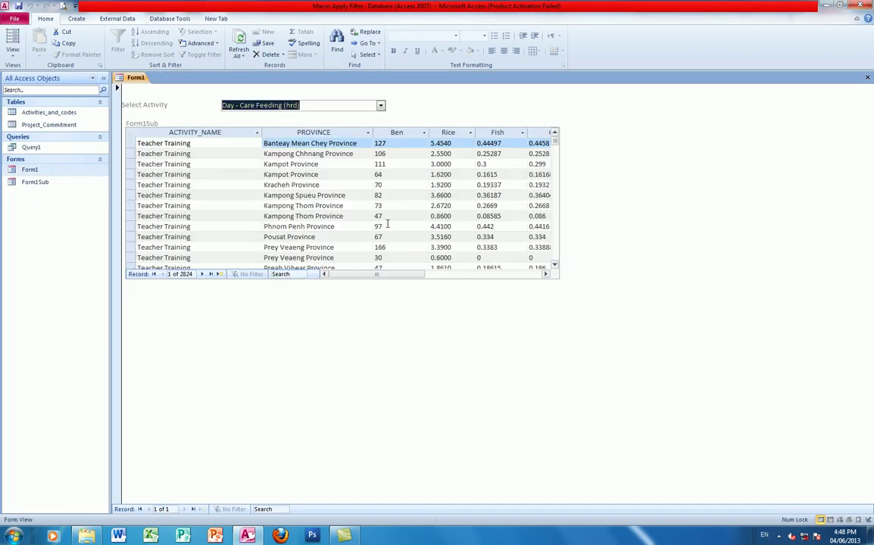
Show Form1 in Design View and open the activity combo box's row source in the Query Builder
left_click(344, 105)
left_click(344, 105)
left_click(11, 63)
left_click(32, 184)
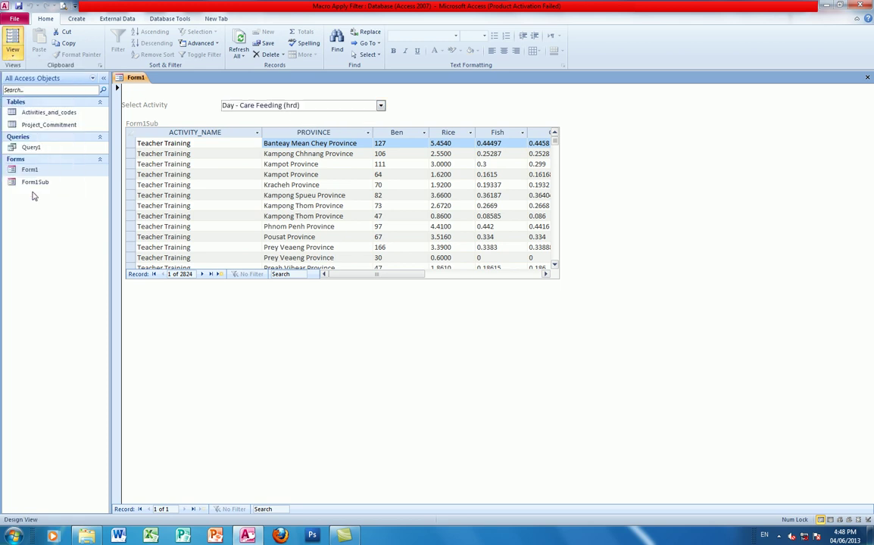
left_click(261, 129)
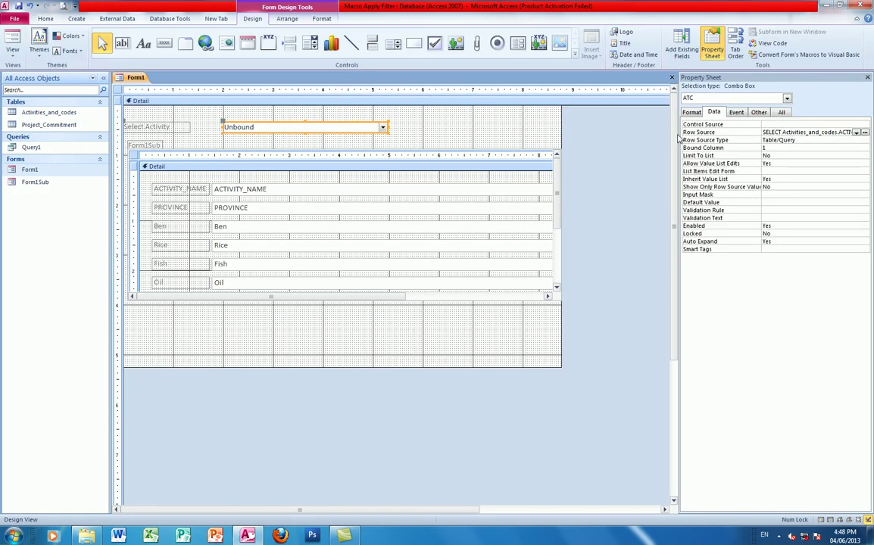
left_click(865, 133)
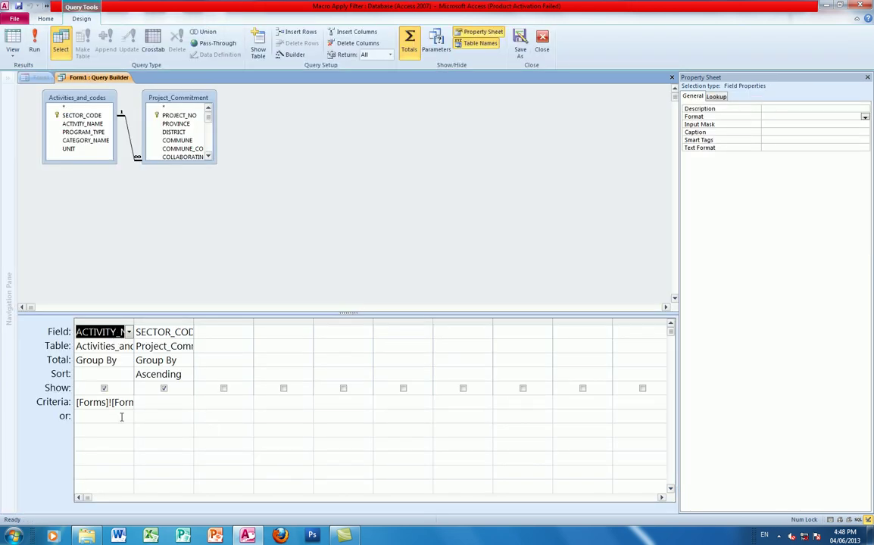
Clear the ACTIVITY_NAME criteria in the row source query of Form1's combo box
left_click(100, 403)
key("BackSpace")
key("shift+End")
key("Delete")
key("BackSpace")
key("BackSpace")
key("BackSpace")
key("BackSpace")
key("BackSpace")
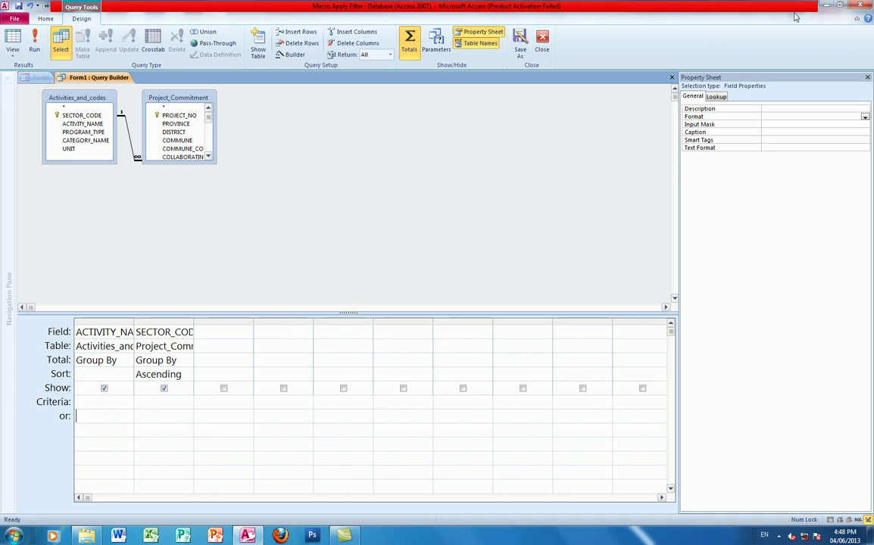
Switch to the Stock ManagementFull database and reopen the Filter by Activity Province form
left_click(827, 5)
double_click(224, 94)
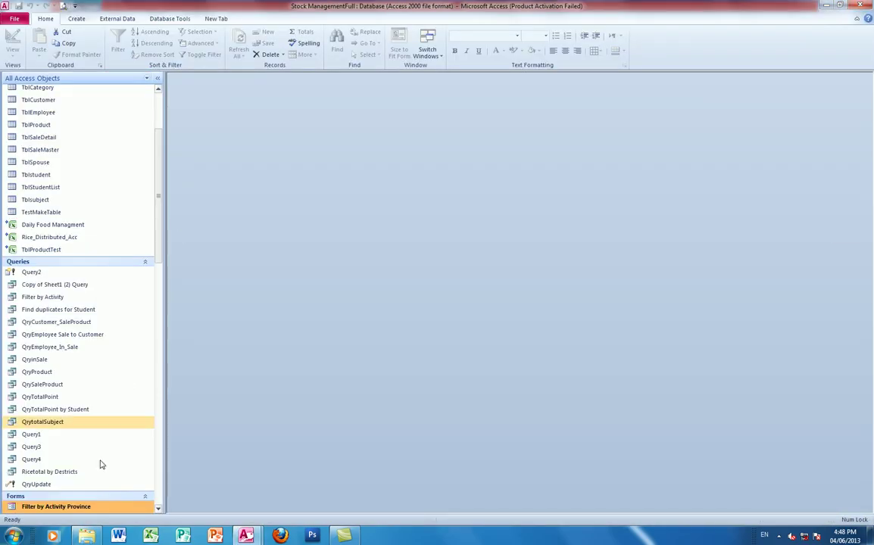
left_click(157, 508)
left_click(157, 509)
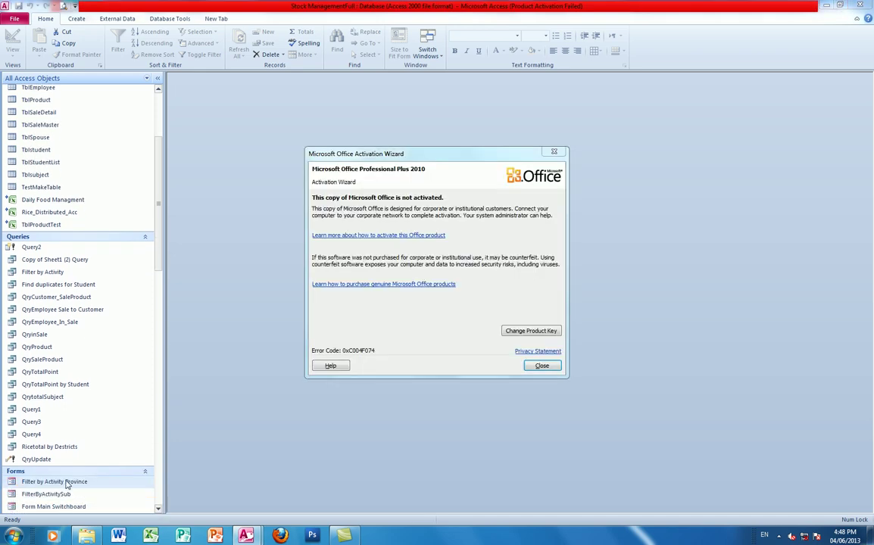
left_click(554, 152)
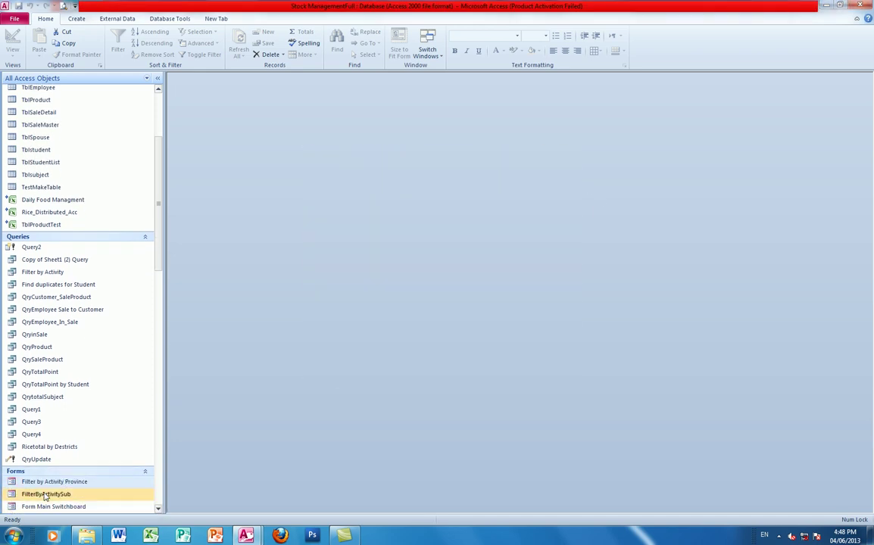
double_click(46, 483)
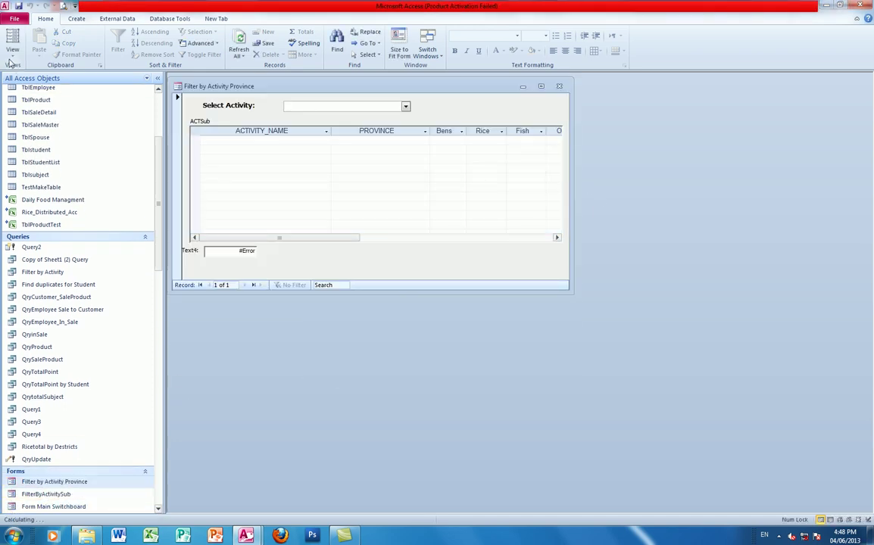
Examine the After Update event code of the Select Activity combo box in Filter by Activity Province
left_click(12, 54)
left_click(30, 168)
left_click(331, 130)
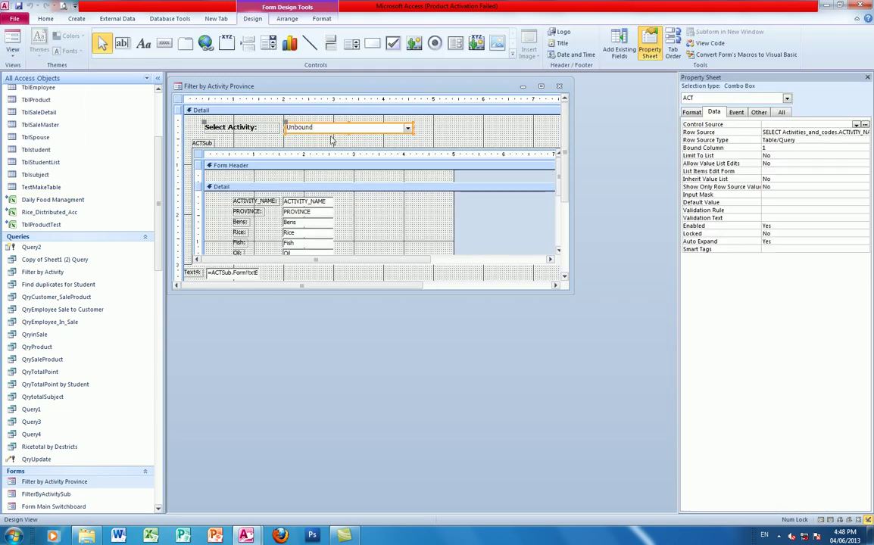
left_click(736, 112)
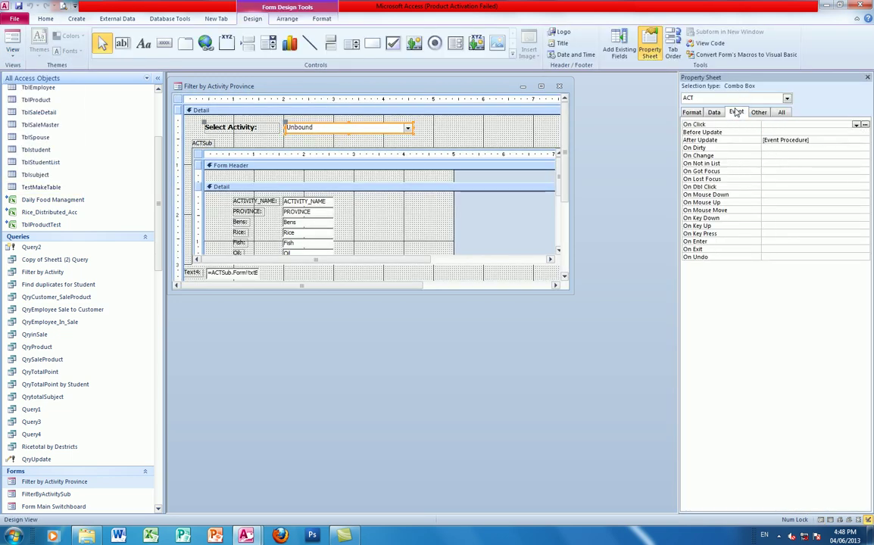
left_click(823, 140)
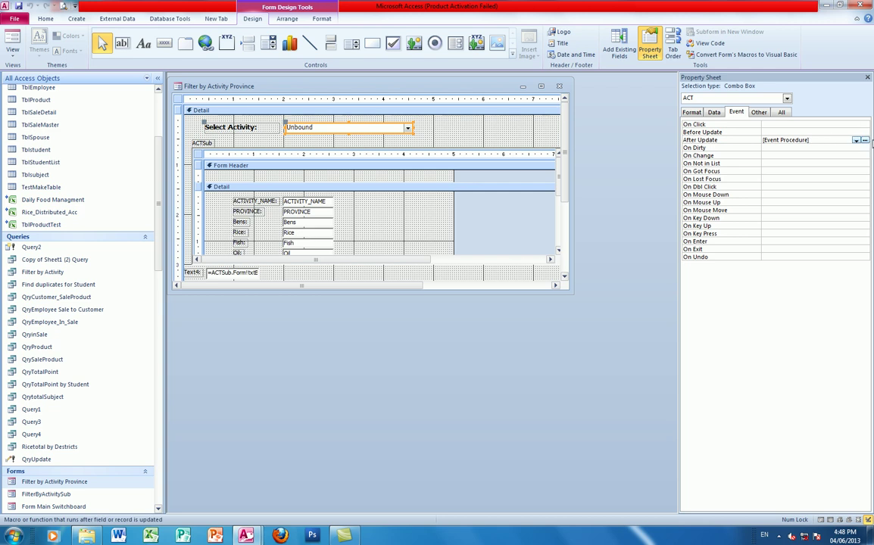
left_click(865, 139)
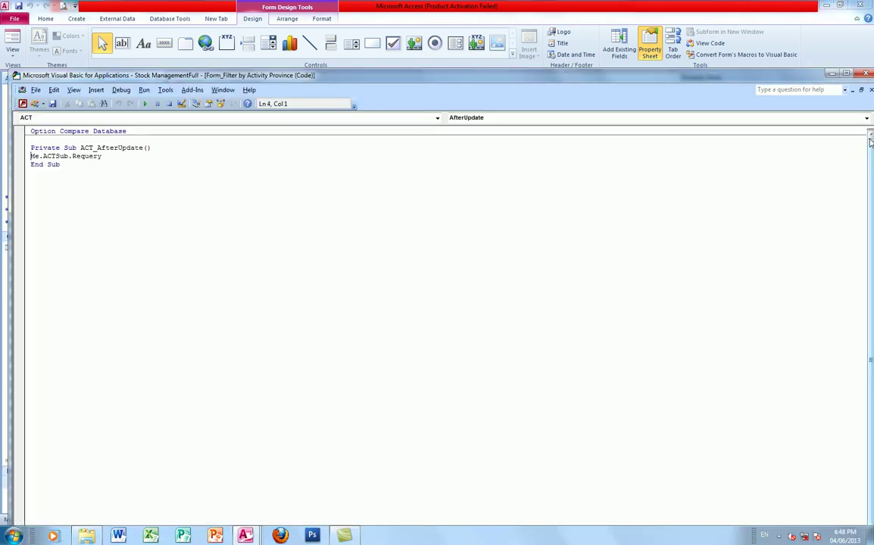
left_click(866, 74)
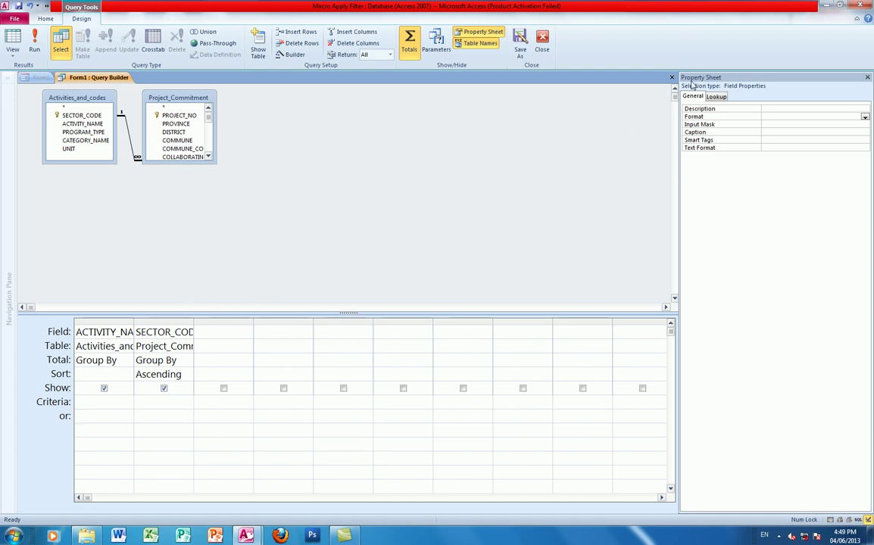
Close Form1's Query Builder and create an After Update event procedure for the ATC combo box with the Code Builder
left_click(672, 78)
left_click(290, 138)
left_click(298, 130)
left_click(736, 112)
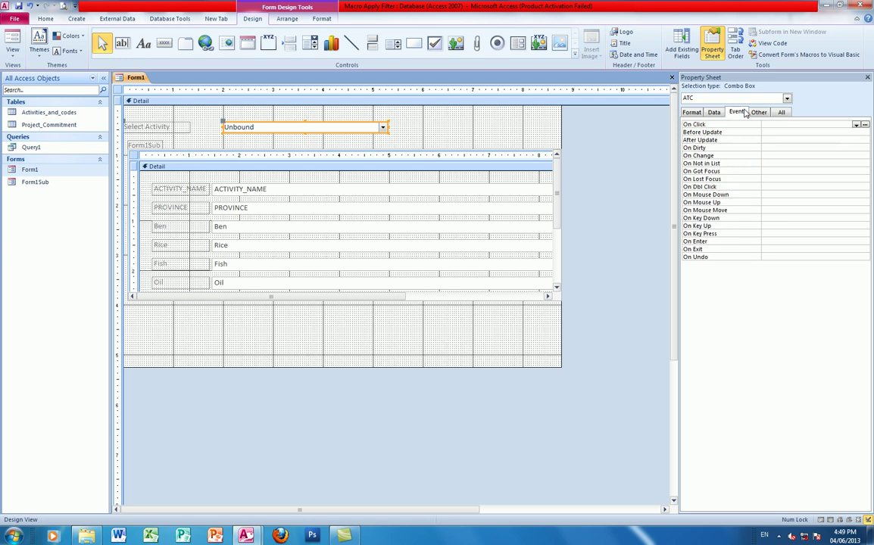
left_click(847, 140)
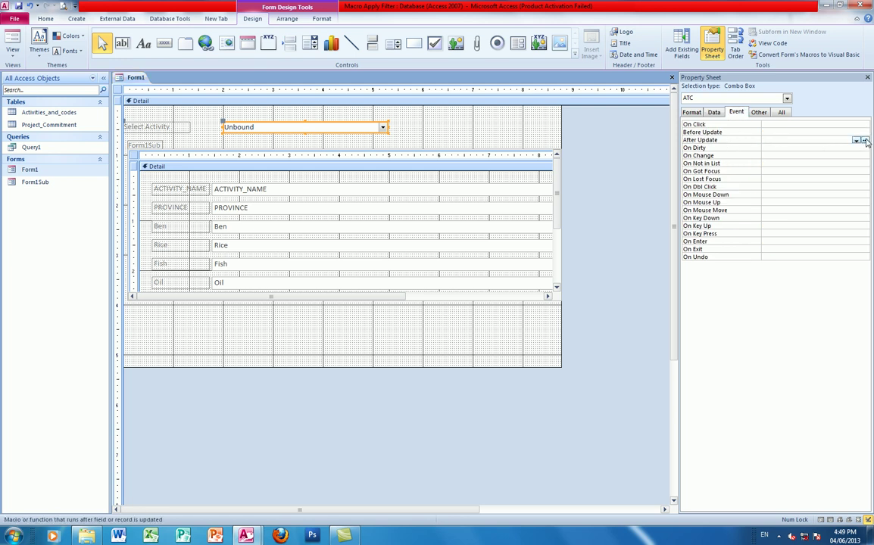
left_click(865, 141)
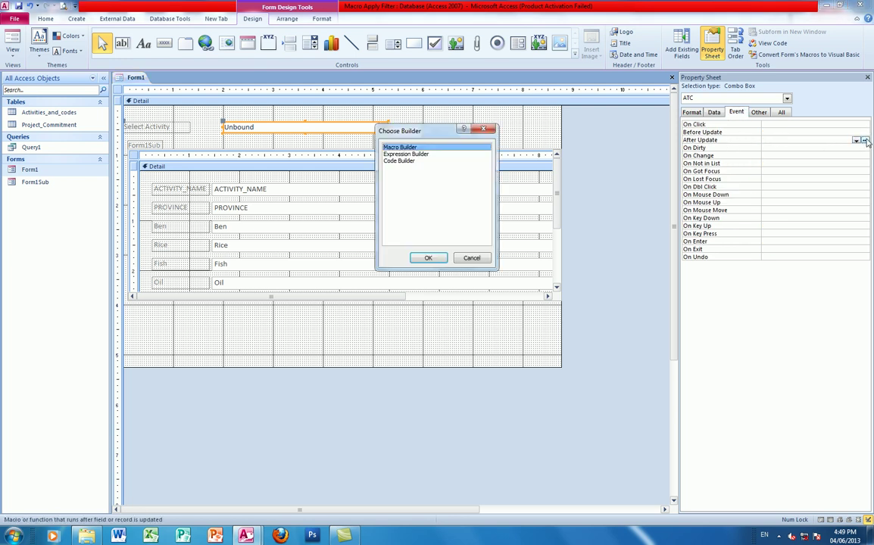
left_click(401, 162)
left_click(428, 257)
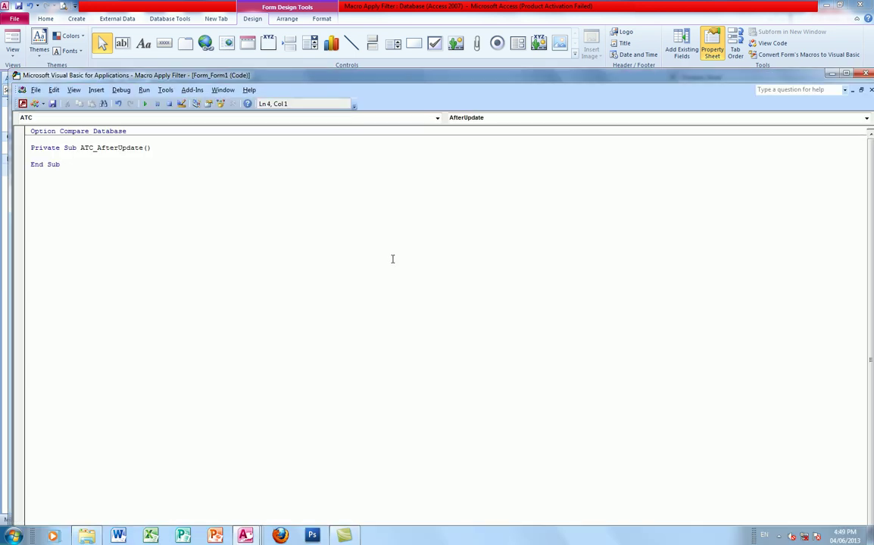
type(".A")
key("BackSpace")
key("BackSpace")
key("BackSpace")
key("BackSpace")
key("BackSpace")
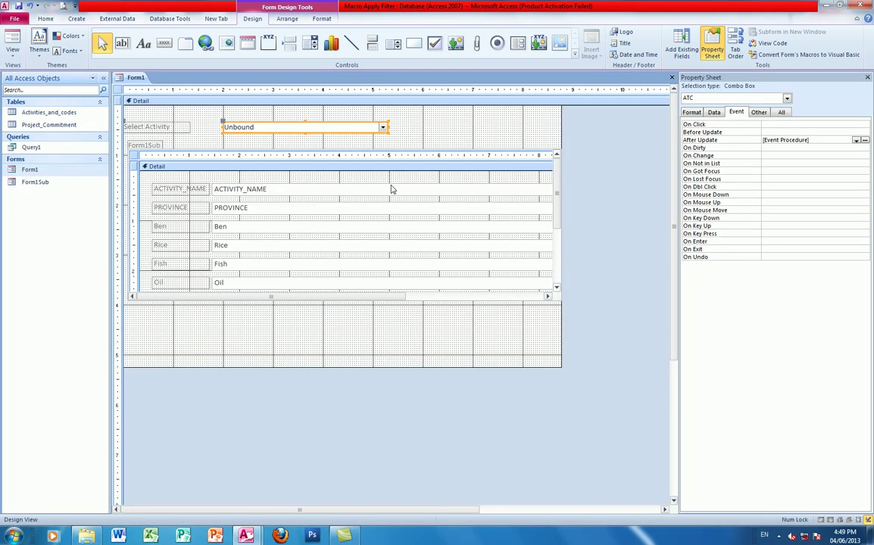
left_click(774, 65)
left_click(865, 140)
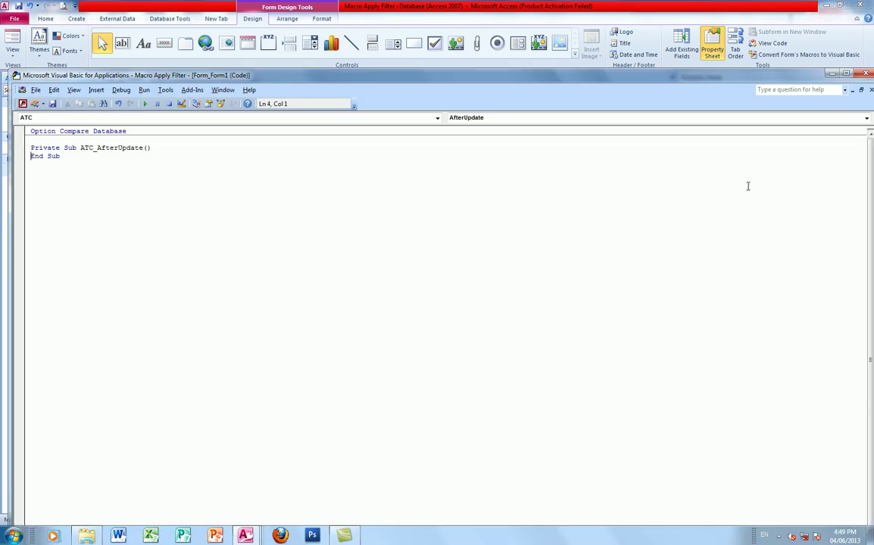
Add the line Me.Form1Sub.Requery to the ATC_AfterUpdate procedure and return to the form design
left_click(161, 147)
key("Return")
type("Me.For")
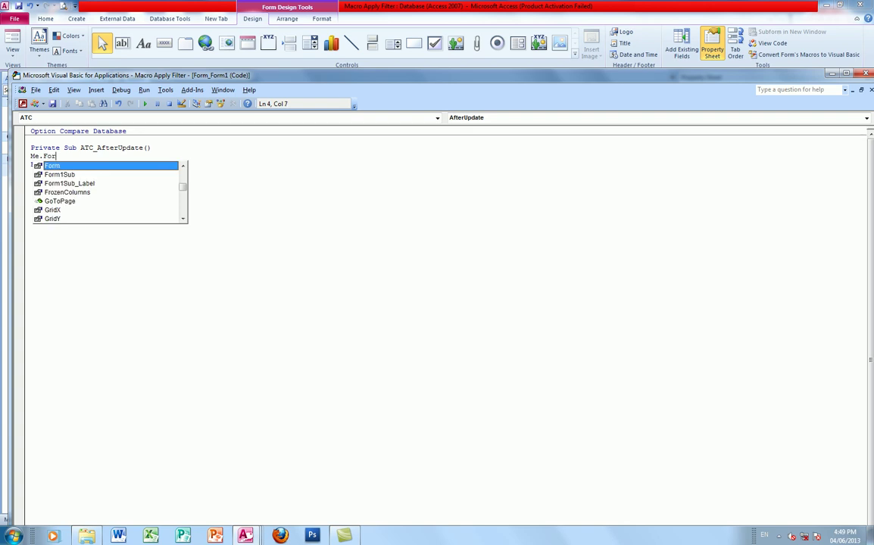
left_click(60, 174)
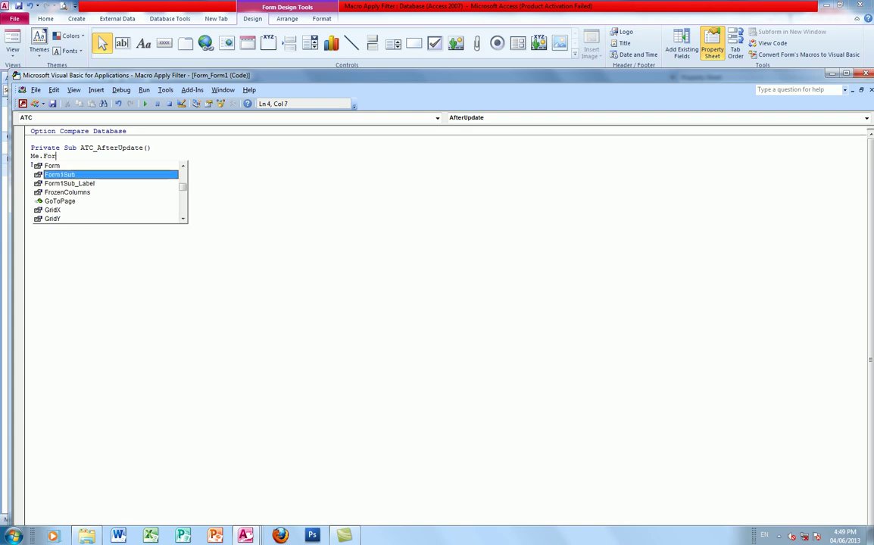
type(".re")
left_click(94, 174)
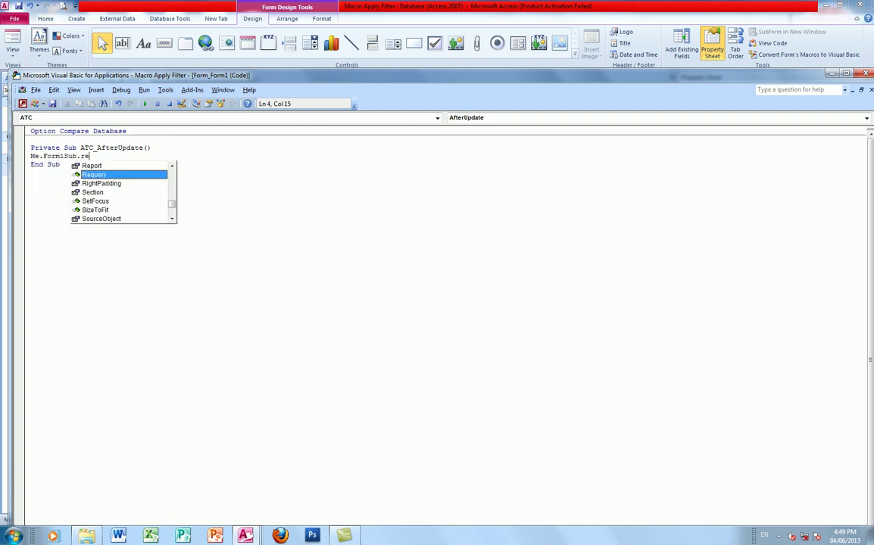
double_click(94, 175)
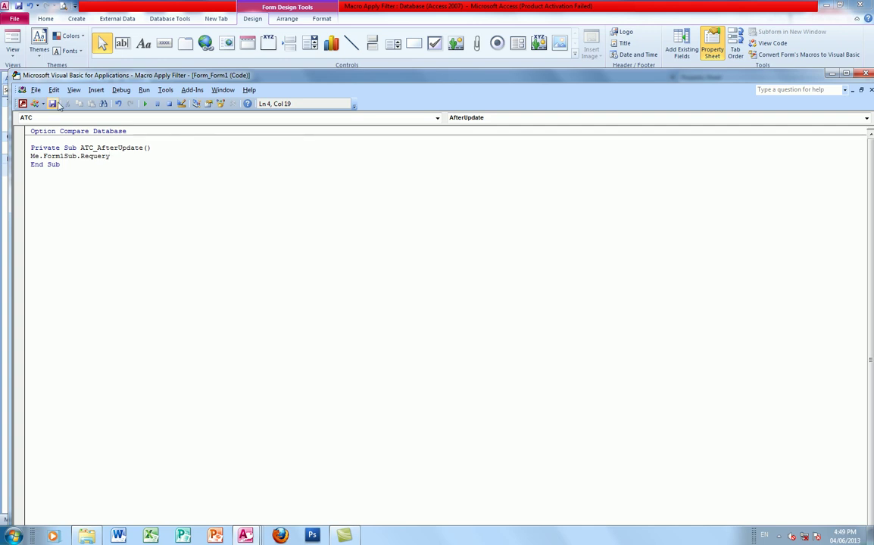
left_click(769, 64)
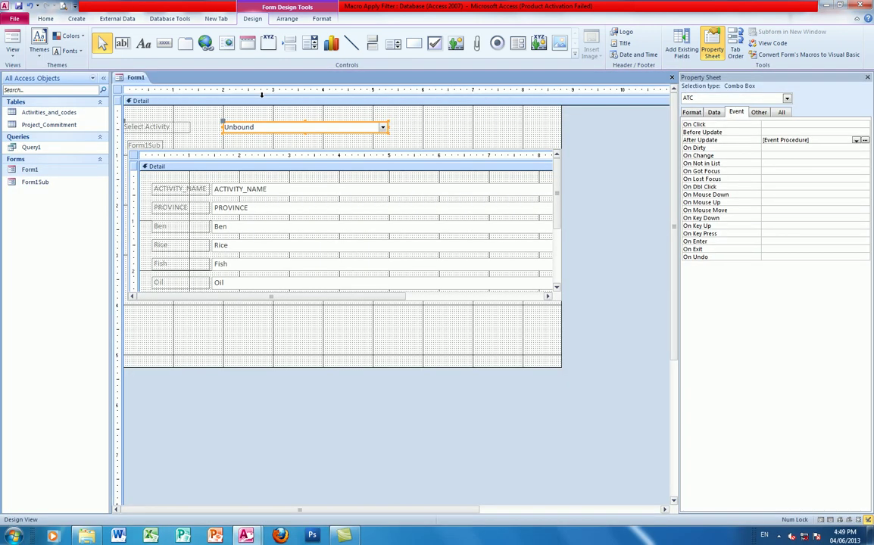
Test Form1's activity combo box in Form View with Hospital Leprosy, Handicap Center and Community Ponds
left_click(13, 53)
left_click(30, 68)
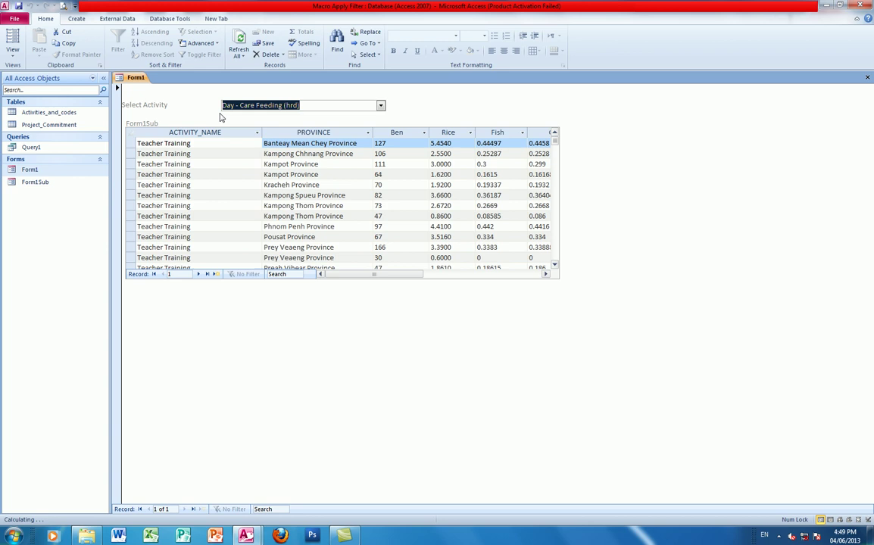
left_click(380, 105)
left_click(262, 147)
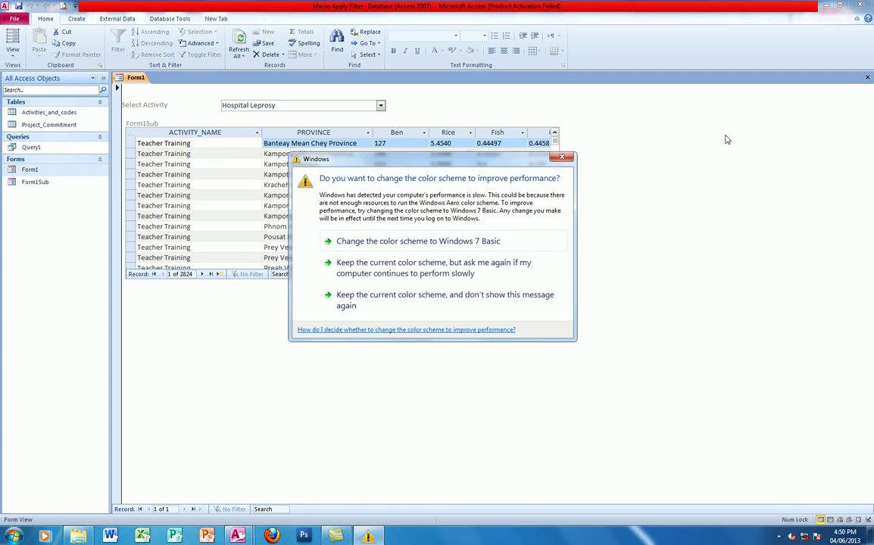
left_click(562, 157)
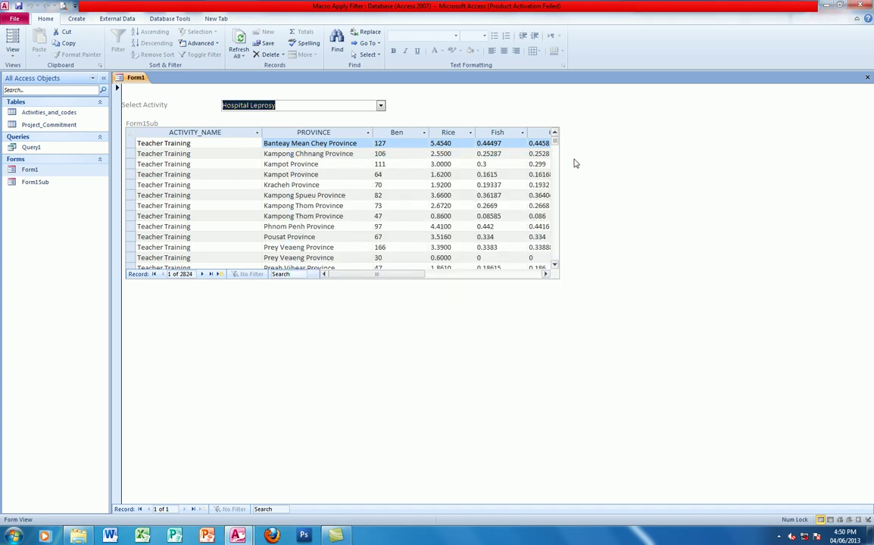
left_click(380, 105)
left_click(281, 156)
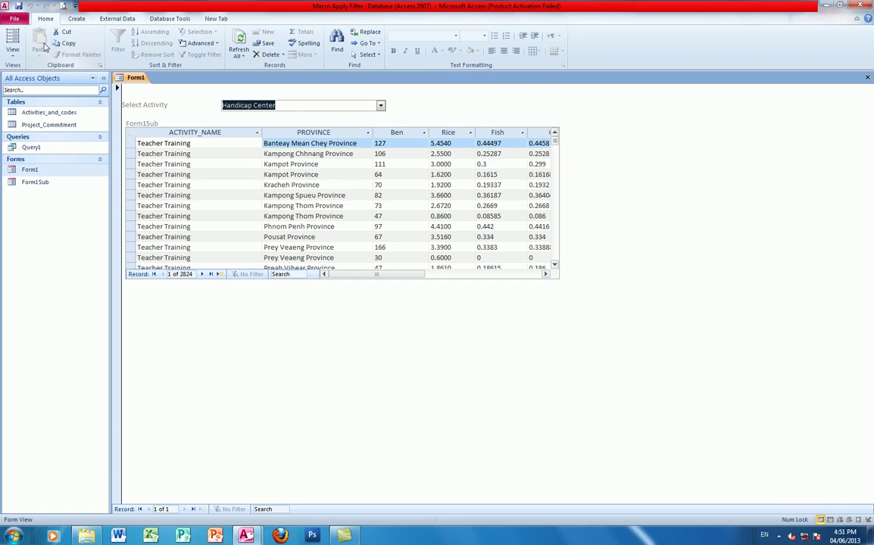
left_click(380, 106)
left_click(269, 157)
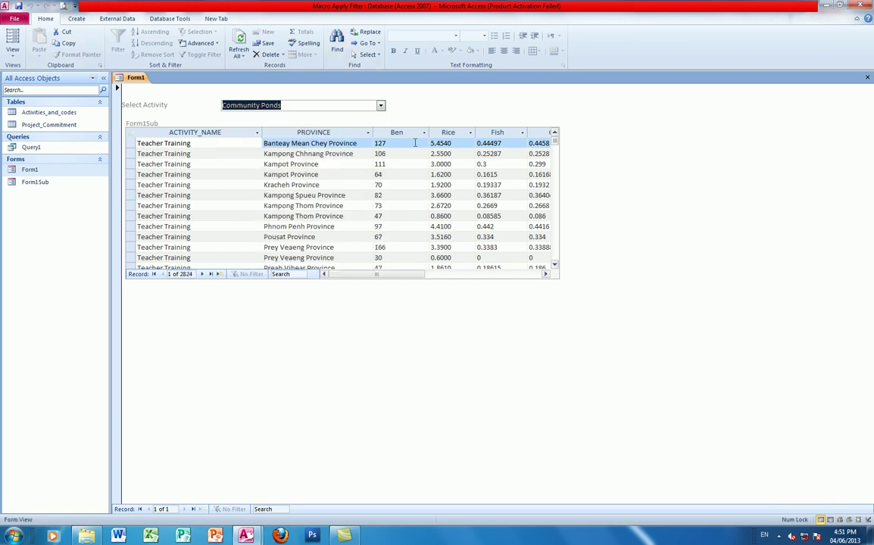
right_click(418, 132)
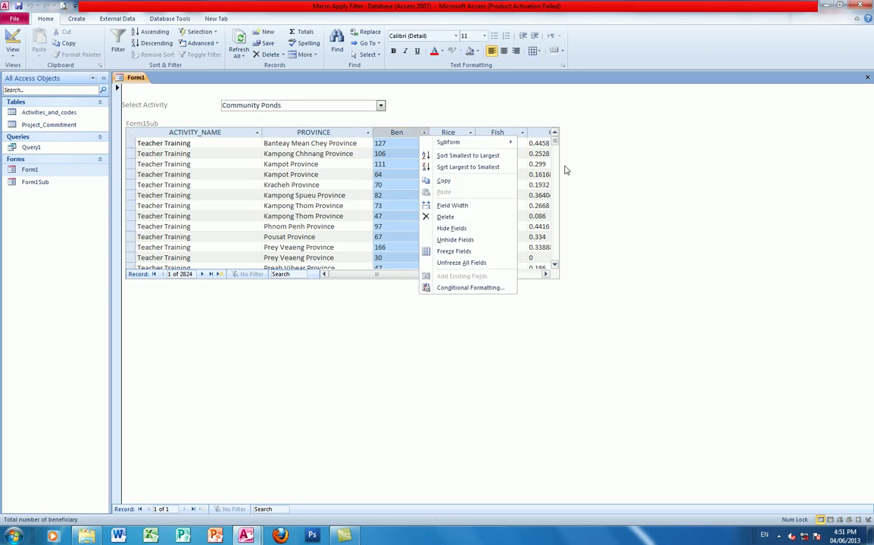
Return Form1 to Design View, close its Property Sheet and close the form
left_click(609, 156)
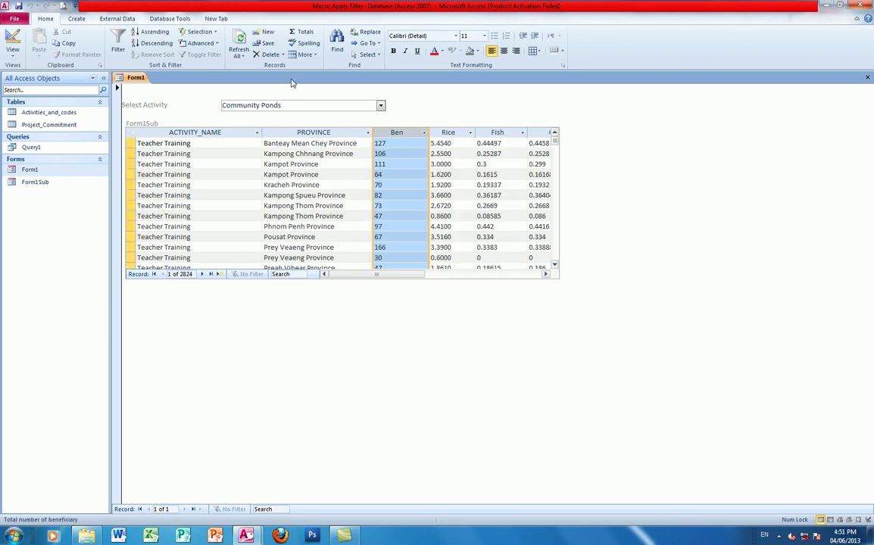
right_click(36, 168)
left_click(65, 199)
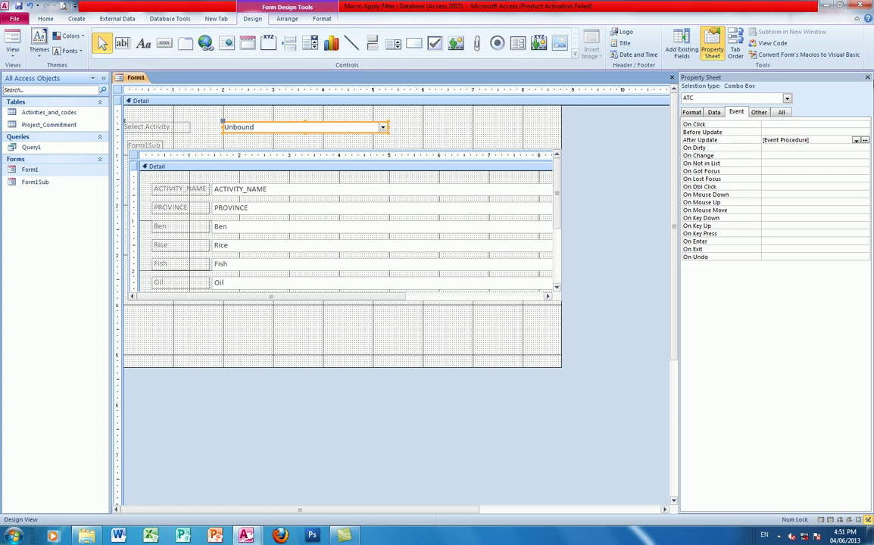
left_click(867, 77)
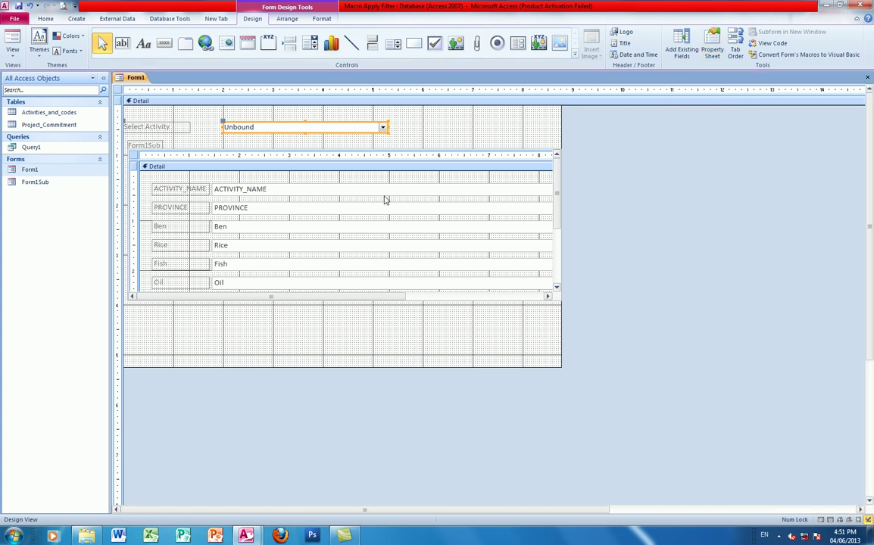
key("ctrl+w")
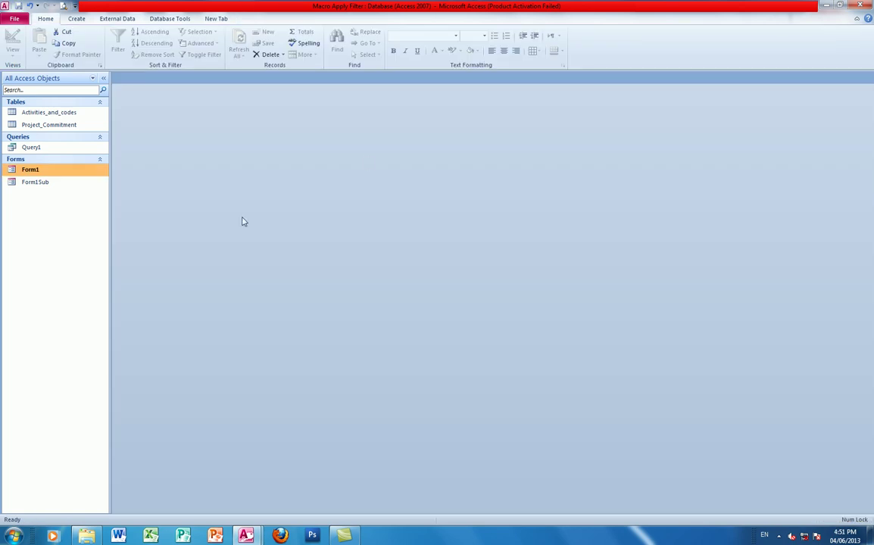
Switch to Windows Explorer, find Macro Apply Filter.accdb on the For-Students (E:) drive and copy its base file name
left_click(825, 6)
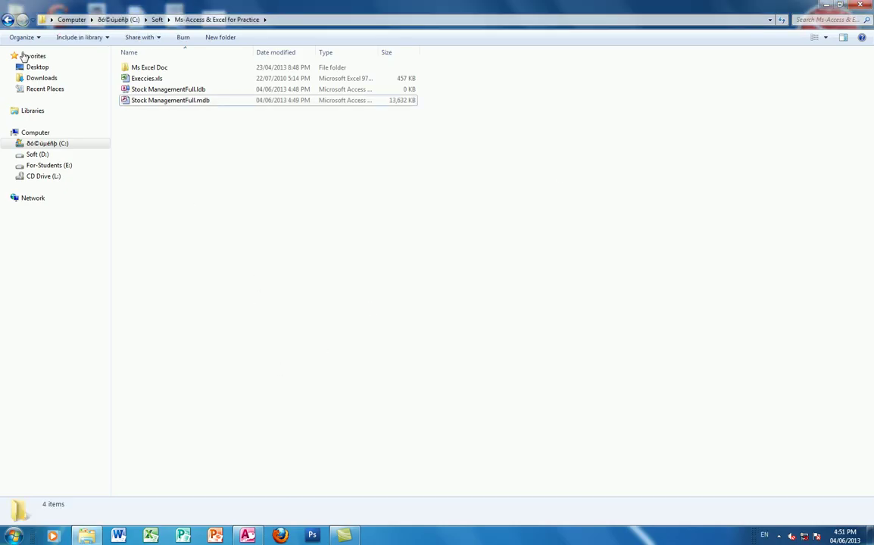
left_click(48, 165)
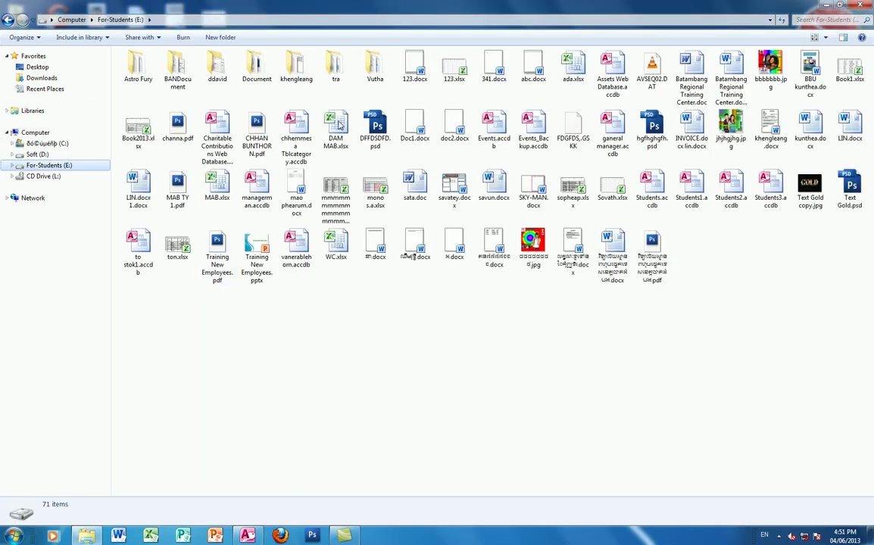
double_click(374, 67)
right_click(289, 191)
right_click(431, 108)
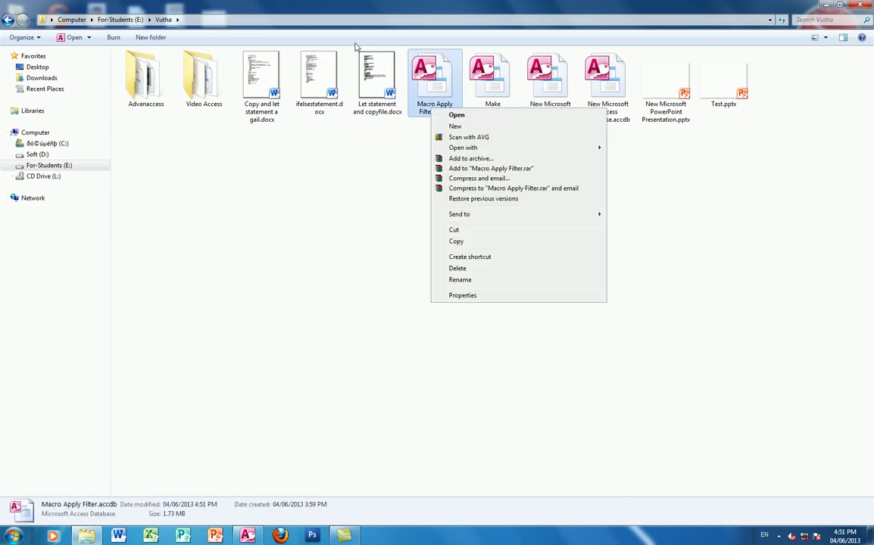
left_click(456, 281)
key("ctrl+c")
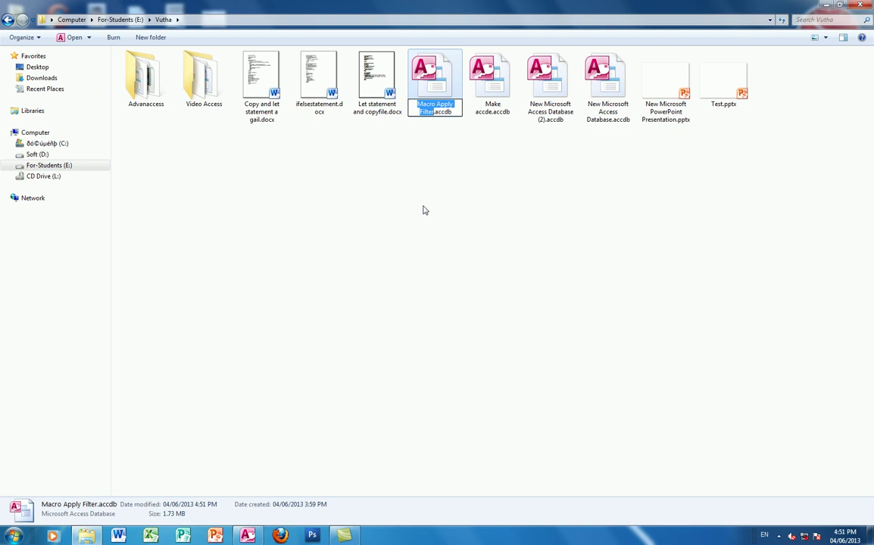
Create a new Microsoft Access database in the same folder and name it Macro Apply Filter 2
right_click(274, 242)
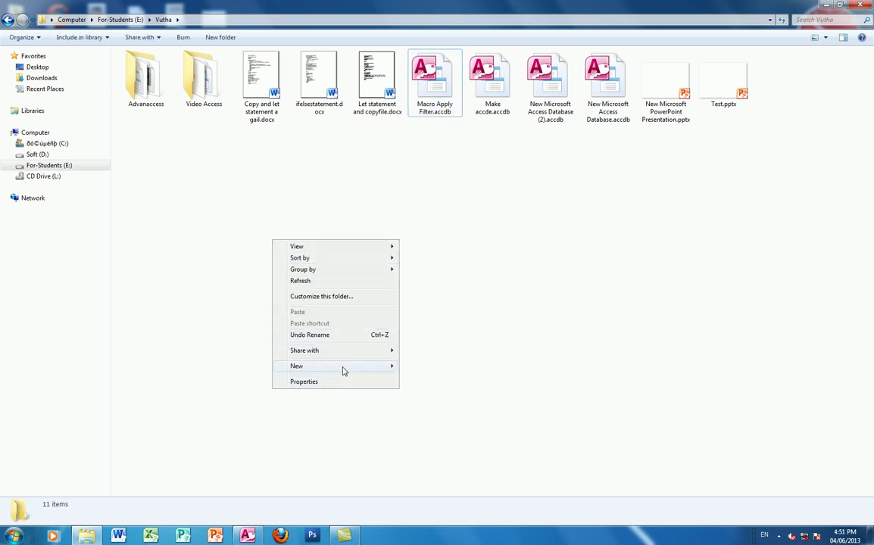
mouse_move(345, 370)
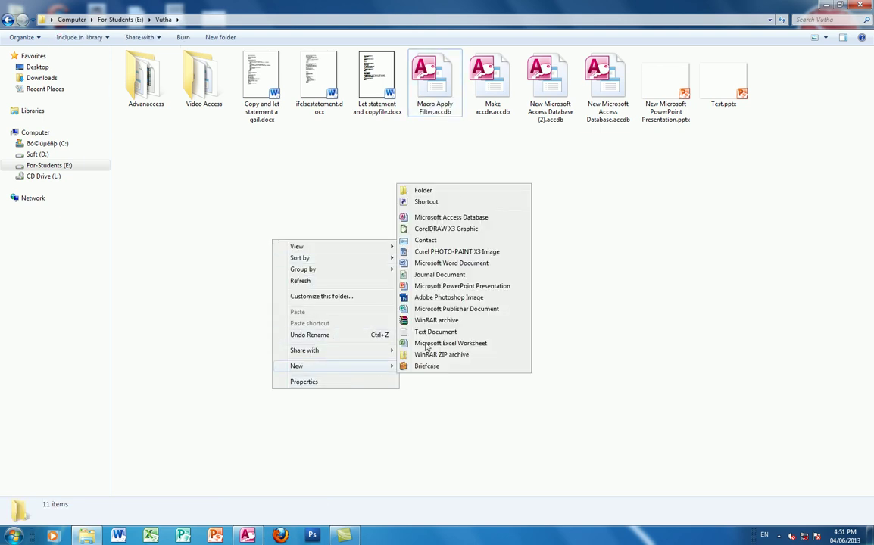
left_click(450, 217)
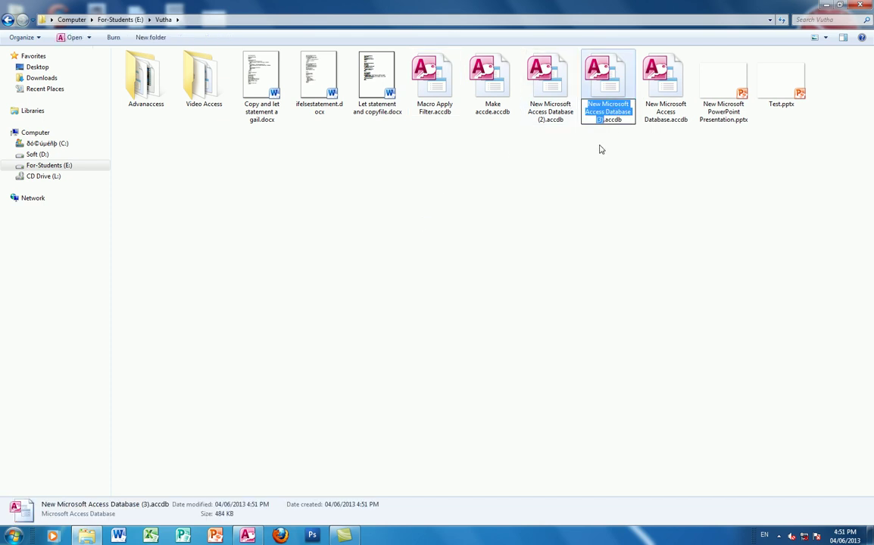
key("ctrl+v")
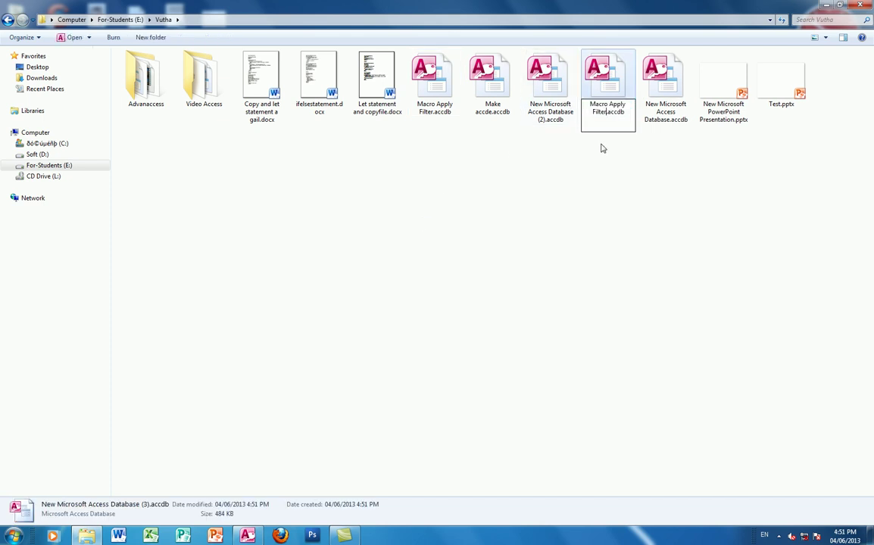
type("r")
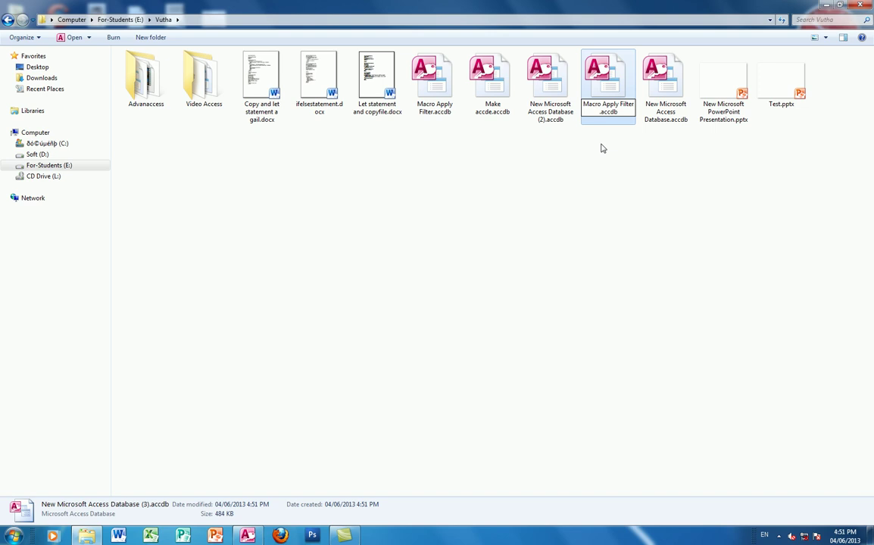
type(" 2")
key("Return")
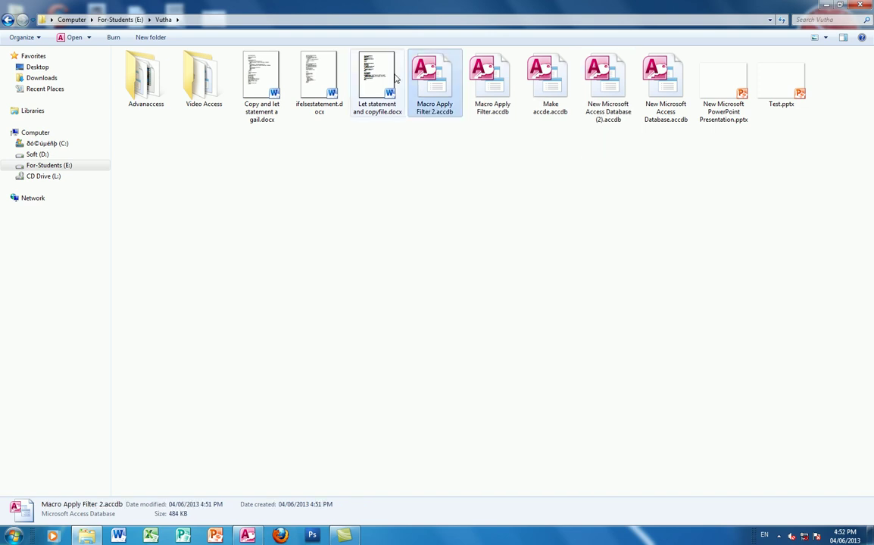
Close the database holding Filter by Activity Province, saving the form's design changes, and open Macro Apply Filter 2.accdb
key("alt+Tab")
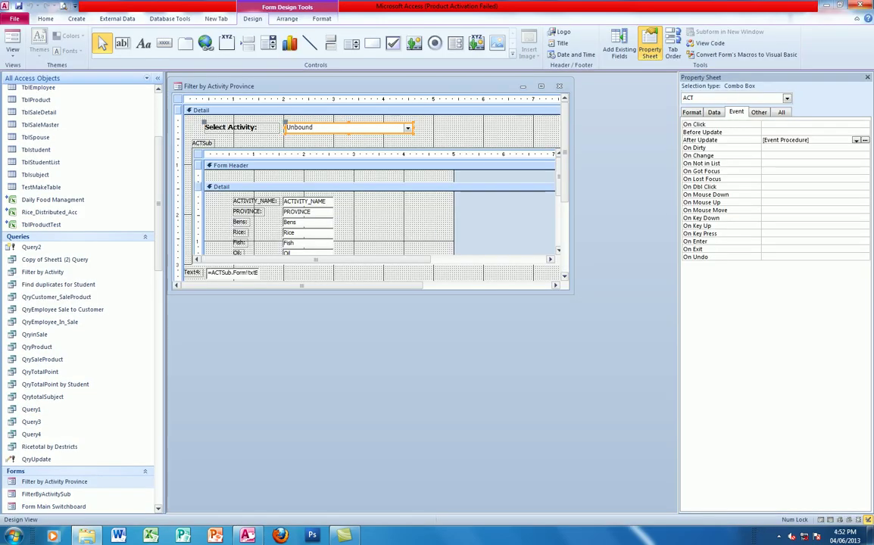
key("alt+Tab")
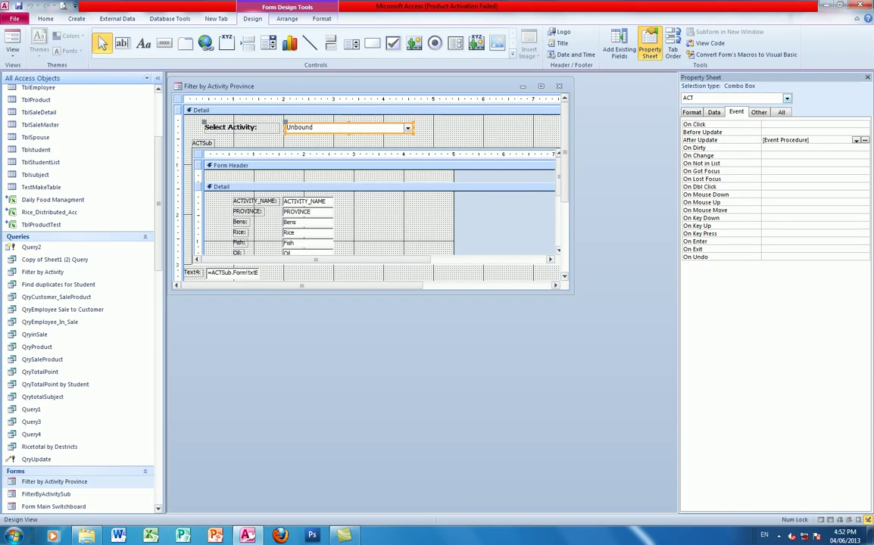
left_click(866, 6)
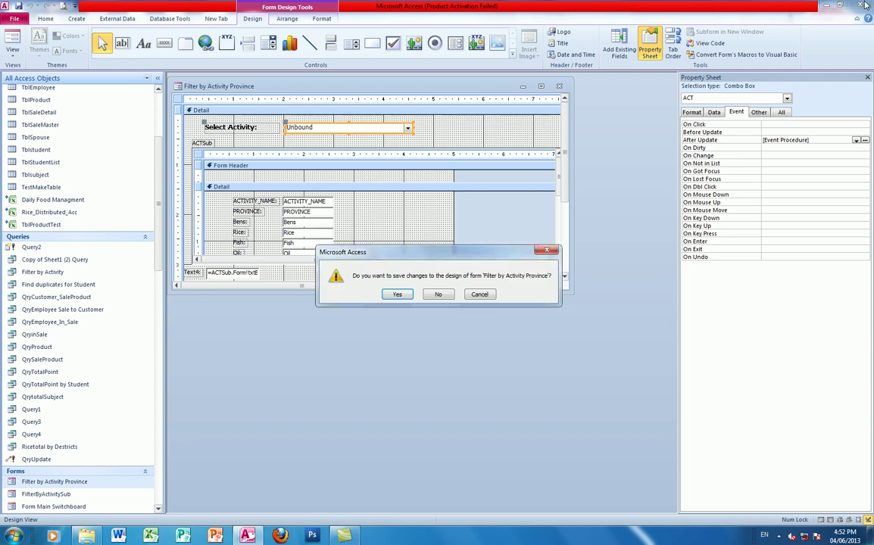
key("Return")
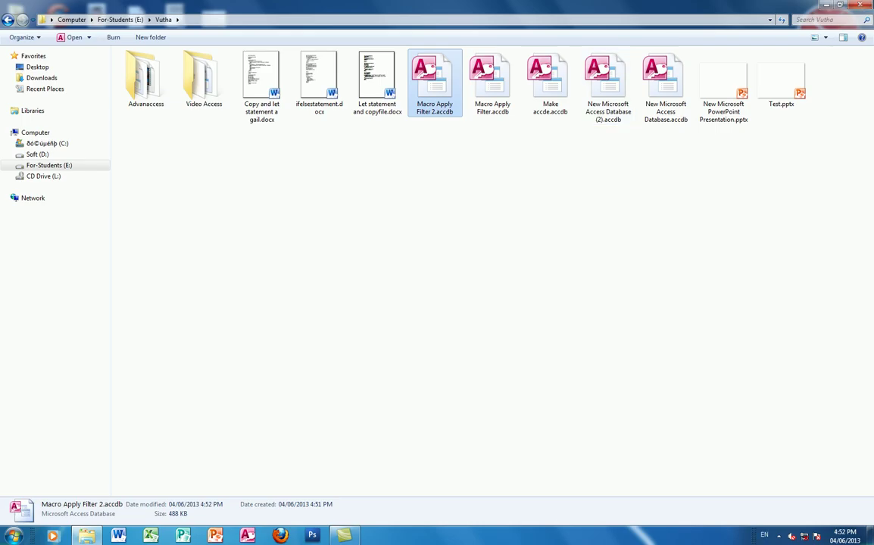
left_click(388, 242)
double_click(434, 80)
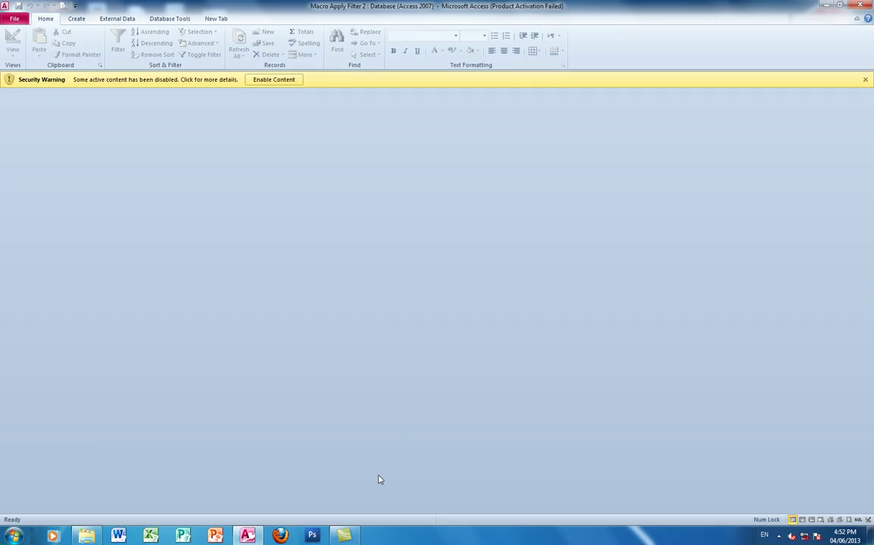
left_click(344, 536)
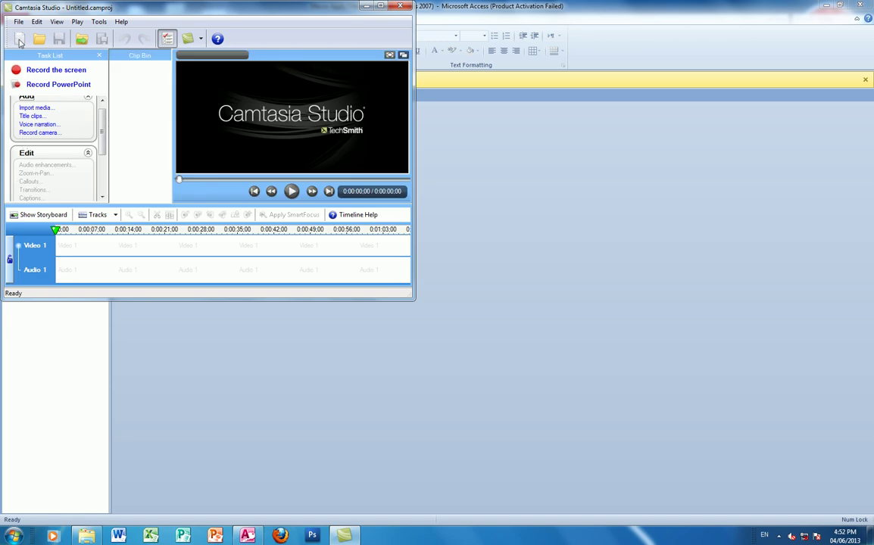
left_click(777, 534)
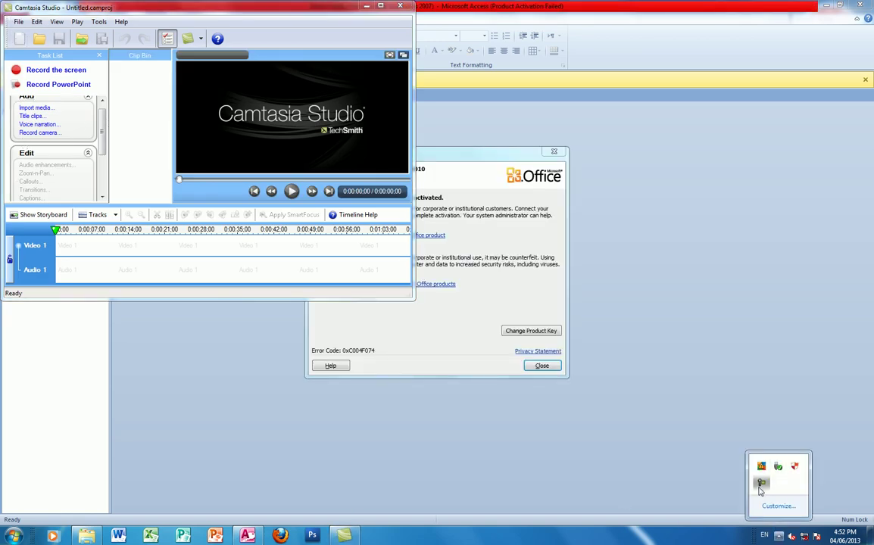
left_click(761, 485)
left_click(366, 6)
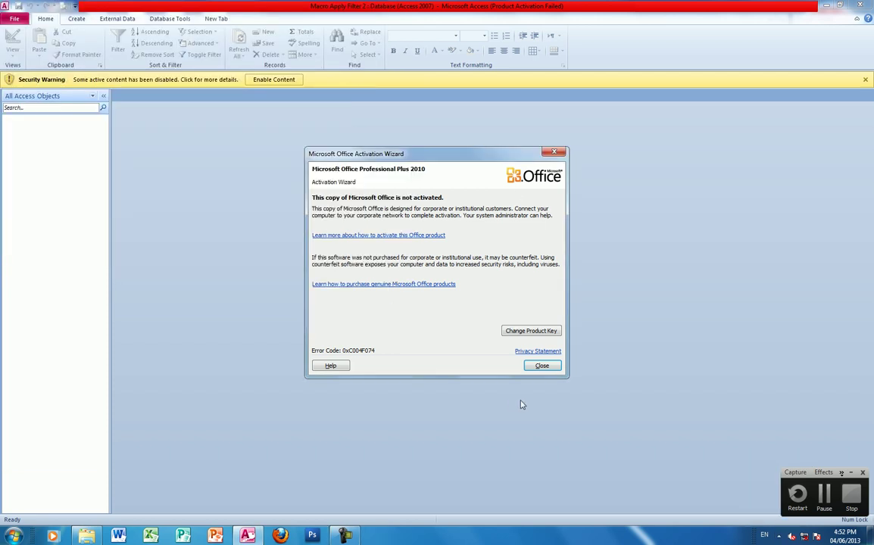
Dismiss the Microsoft Office Activation Wizard and enable the active content of Macro Apply Filter 2
left_click(539, 366)
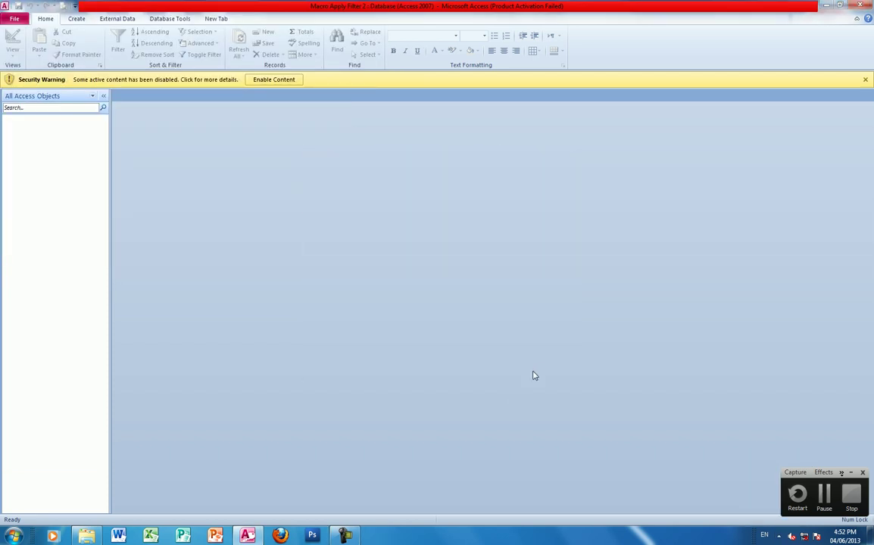
left_click(287, 82)
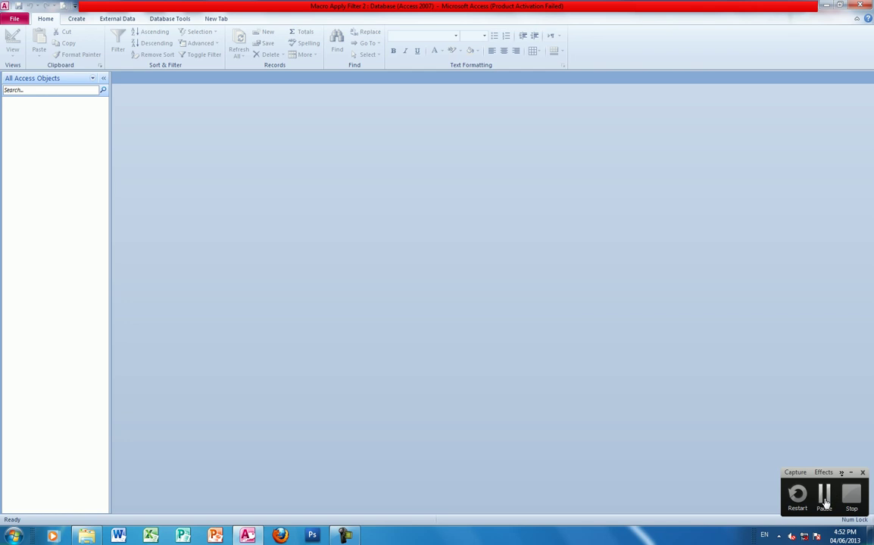